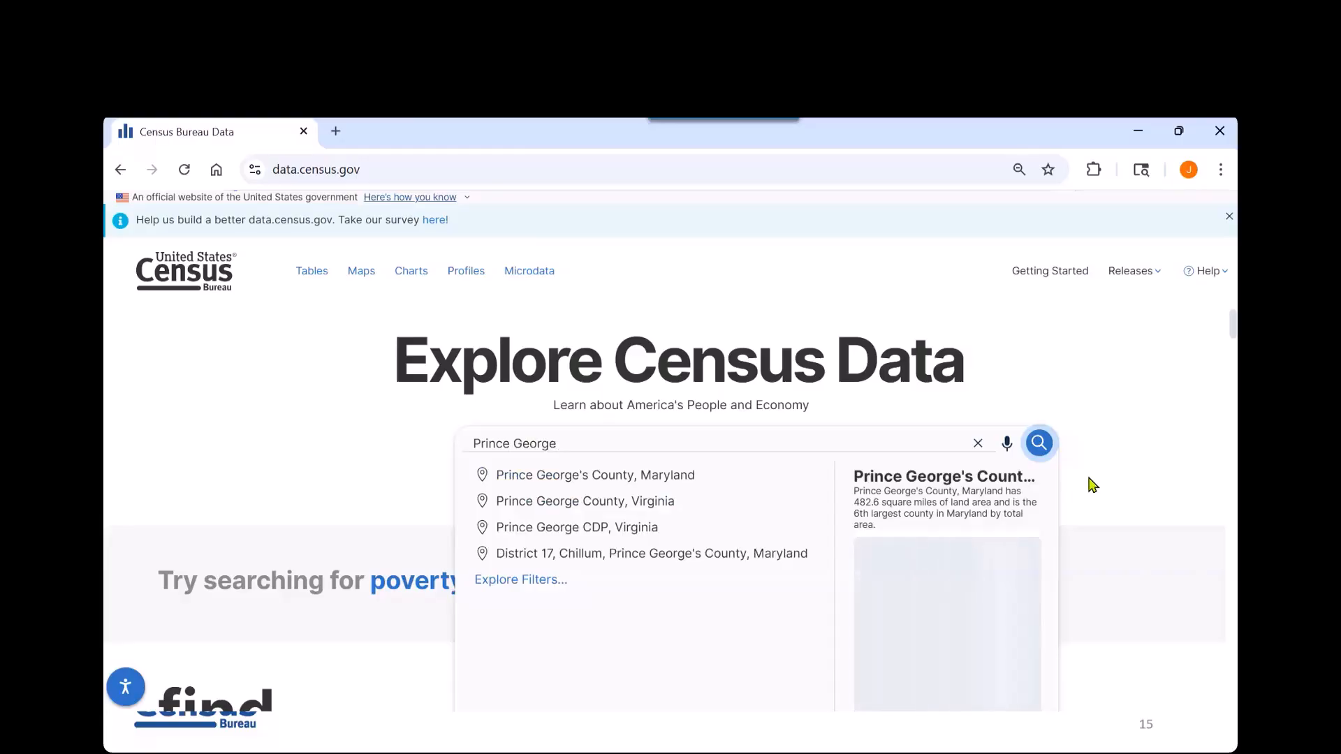
Step: Search for Prince George's County and open the profile for Prince George's County, Maryland from the results map
{"action": "type", "text": "Ounty"}
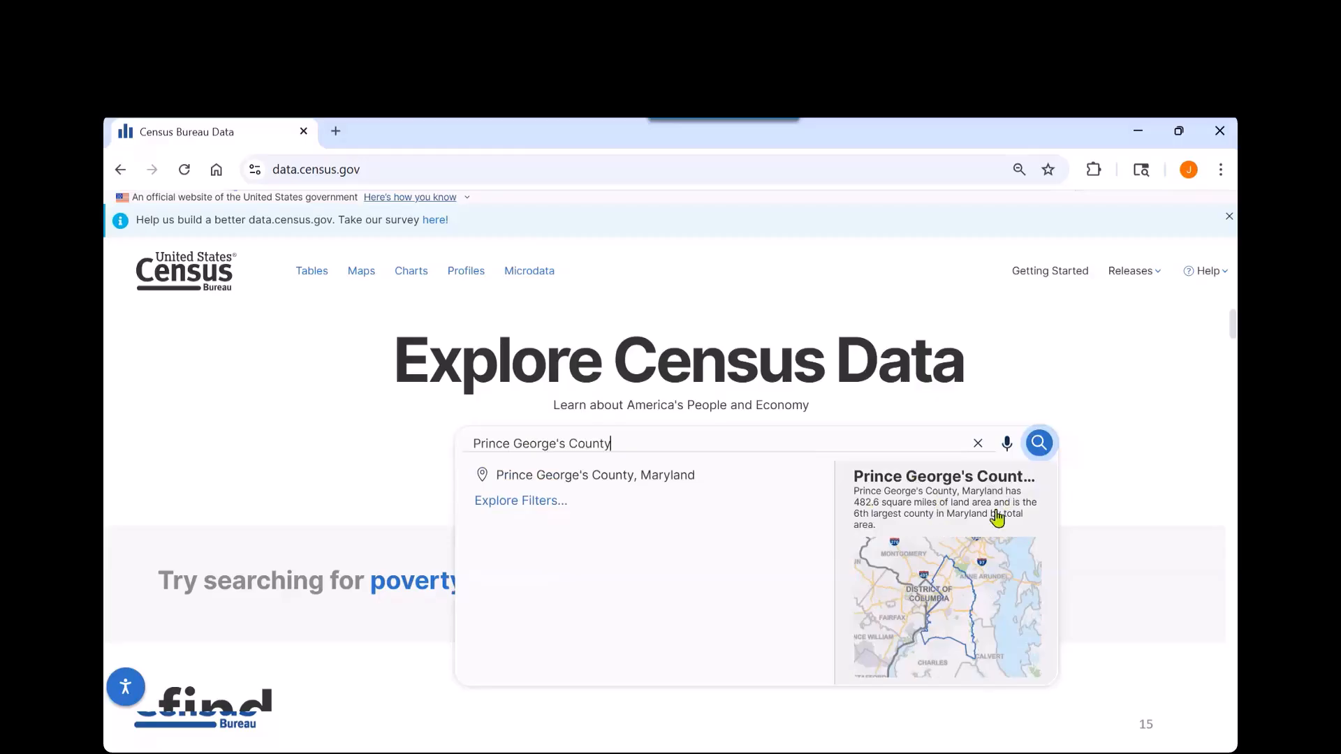
{"action": "left_click", "coordinate": [1101, 345]}
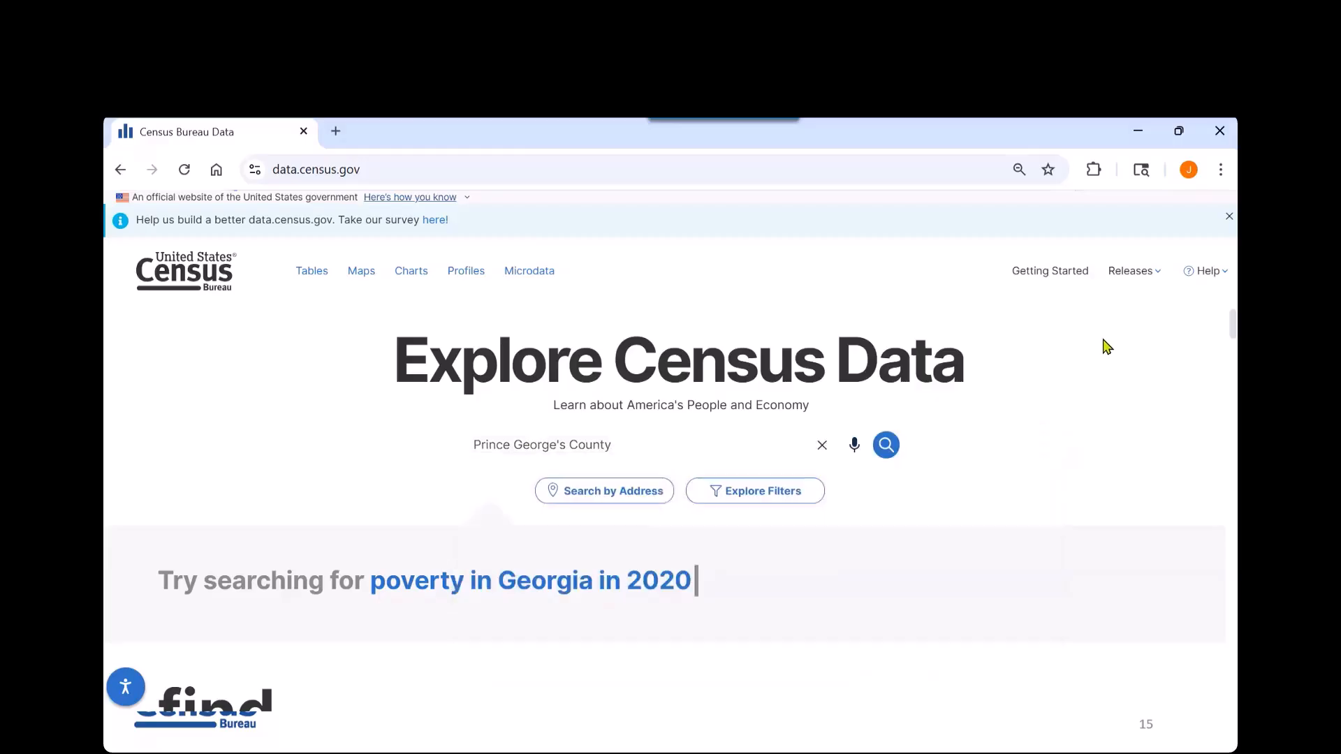
{"action": "left_click", "coordinate": [884, 445]}
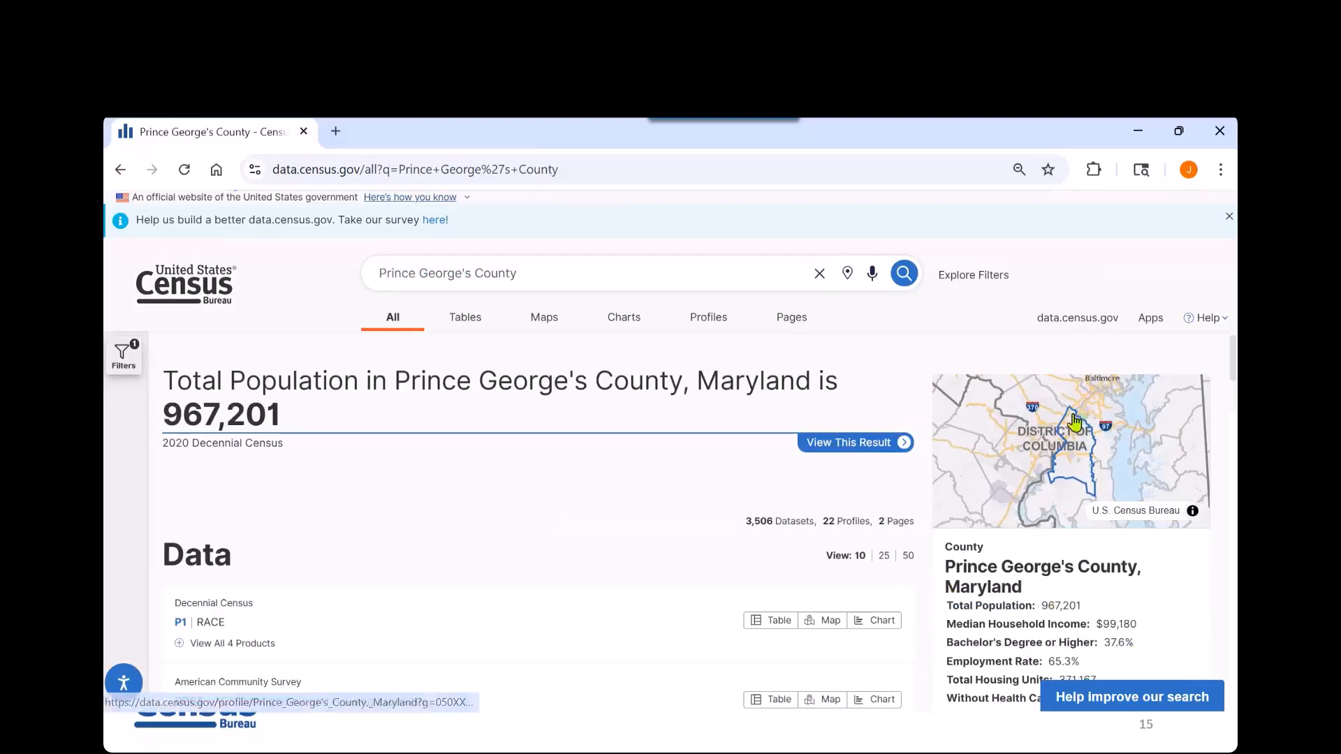
{"action": "left_click", "coordinate": [1034, 476]}
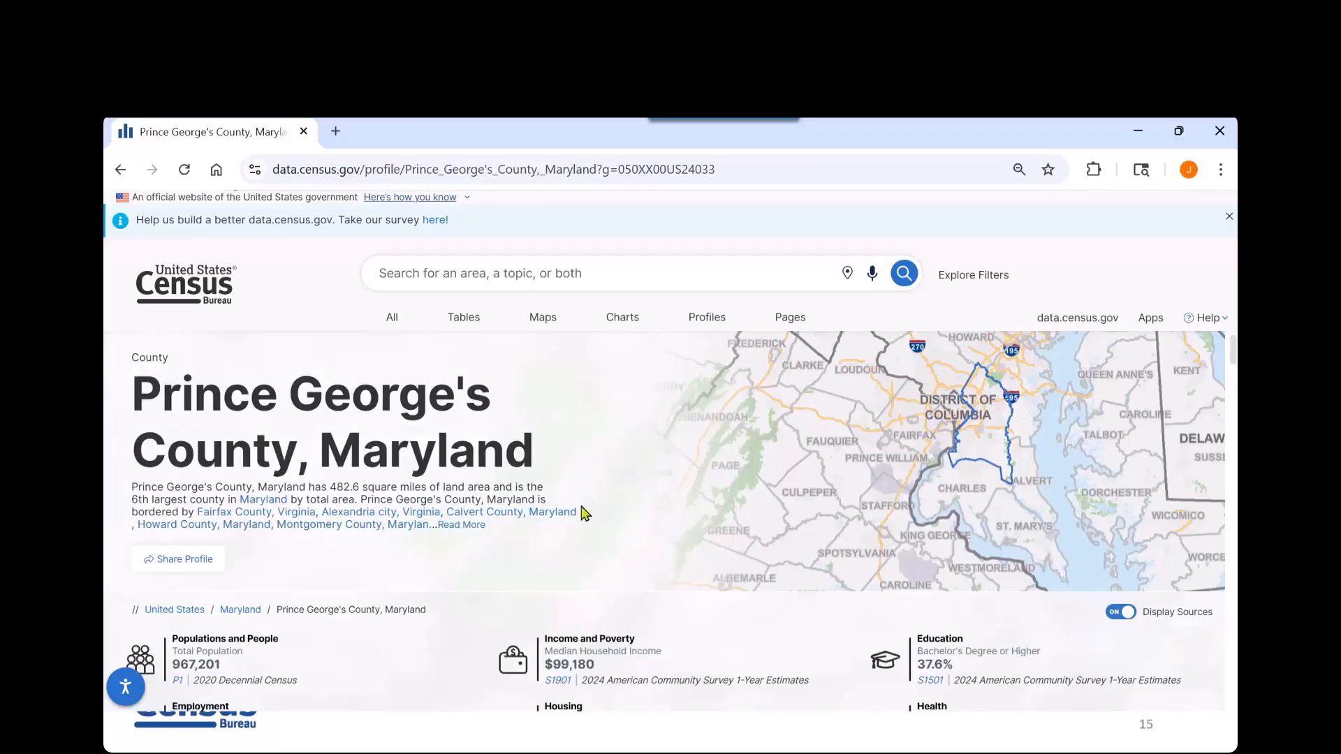
Step: Go to the Families and Living Arrangements section of the Prince George's County profile
{"action": "scroll", "coordinate": [579, 540], "scroll_direction": "down", "scroll_amount": 1}
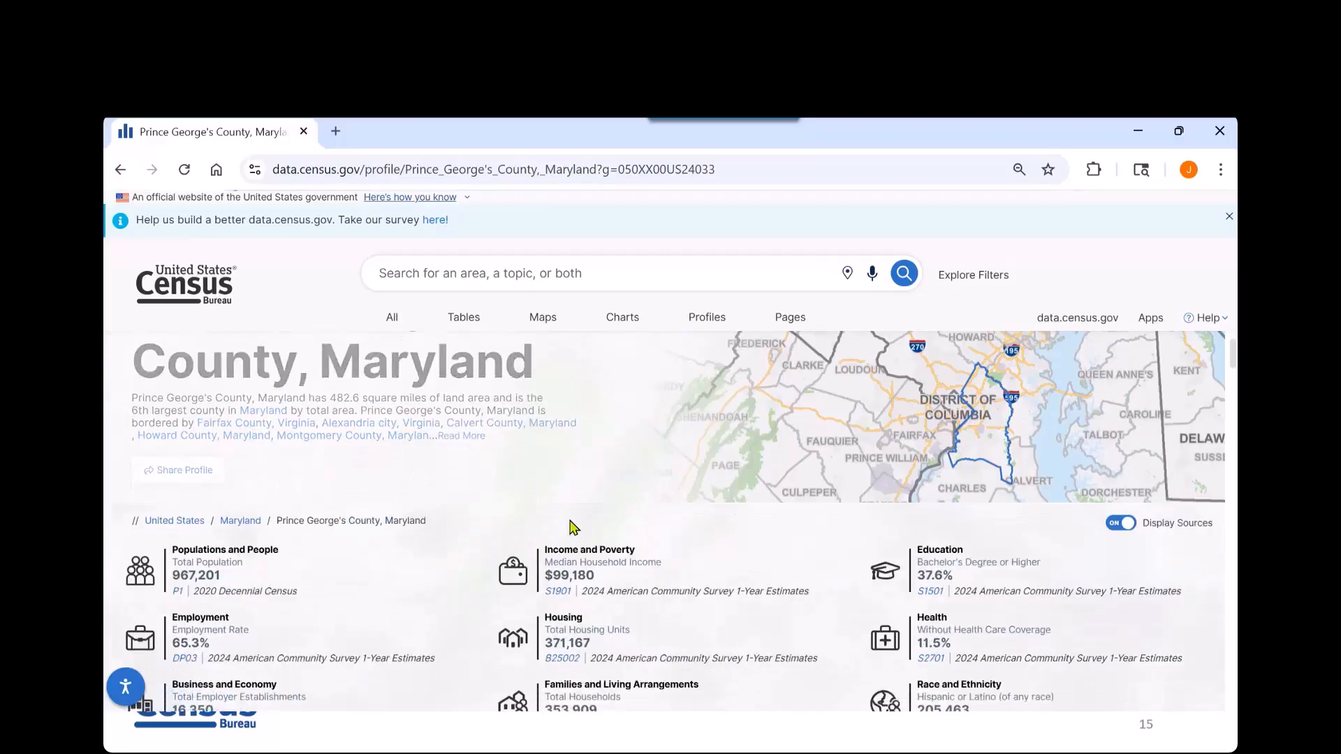
{"action": "scroll", "coordinate": [485, 497], "scroll_direction": "up", "scroll_amount": 1}
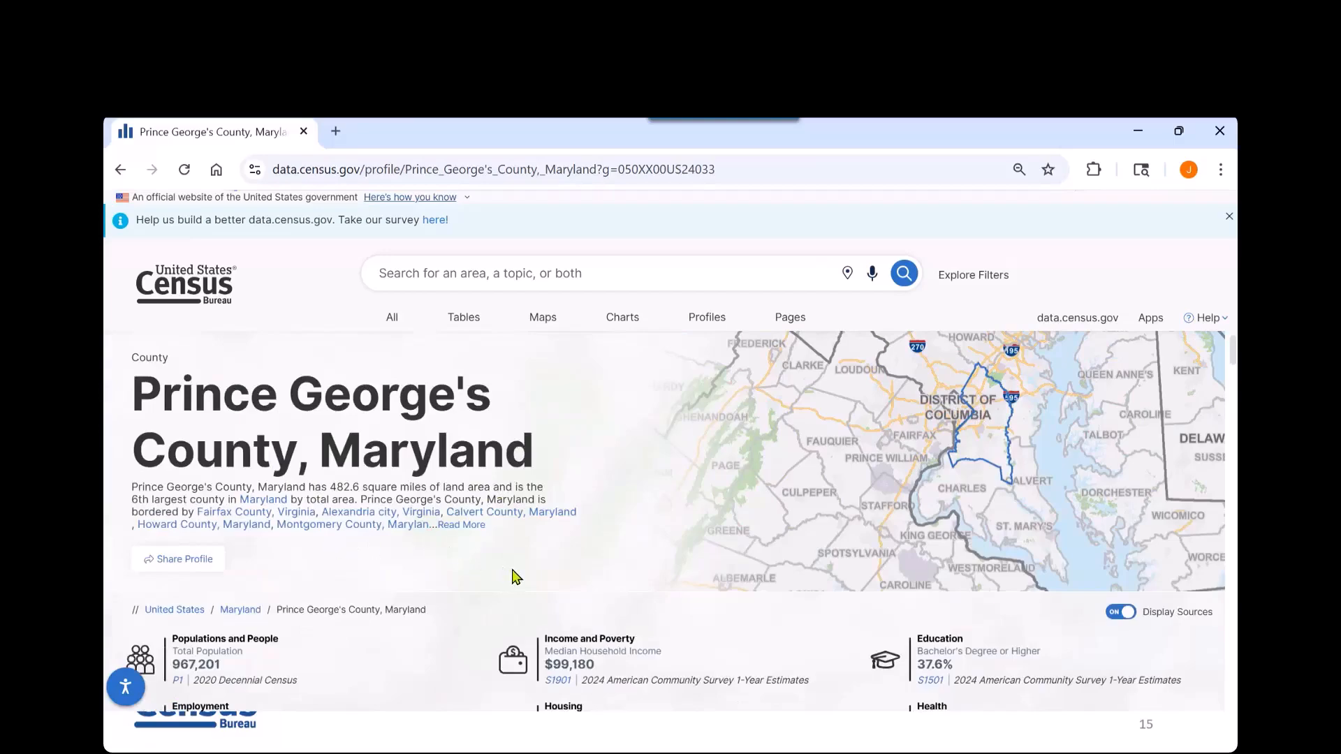
{"action": "scroll", "coordinate": [515, 576], "scroll_direction": "down", "scroll_amount": 3}
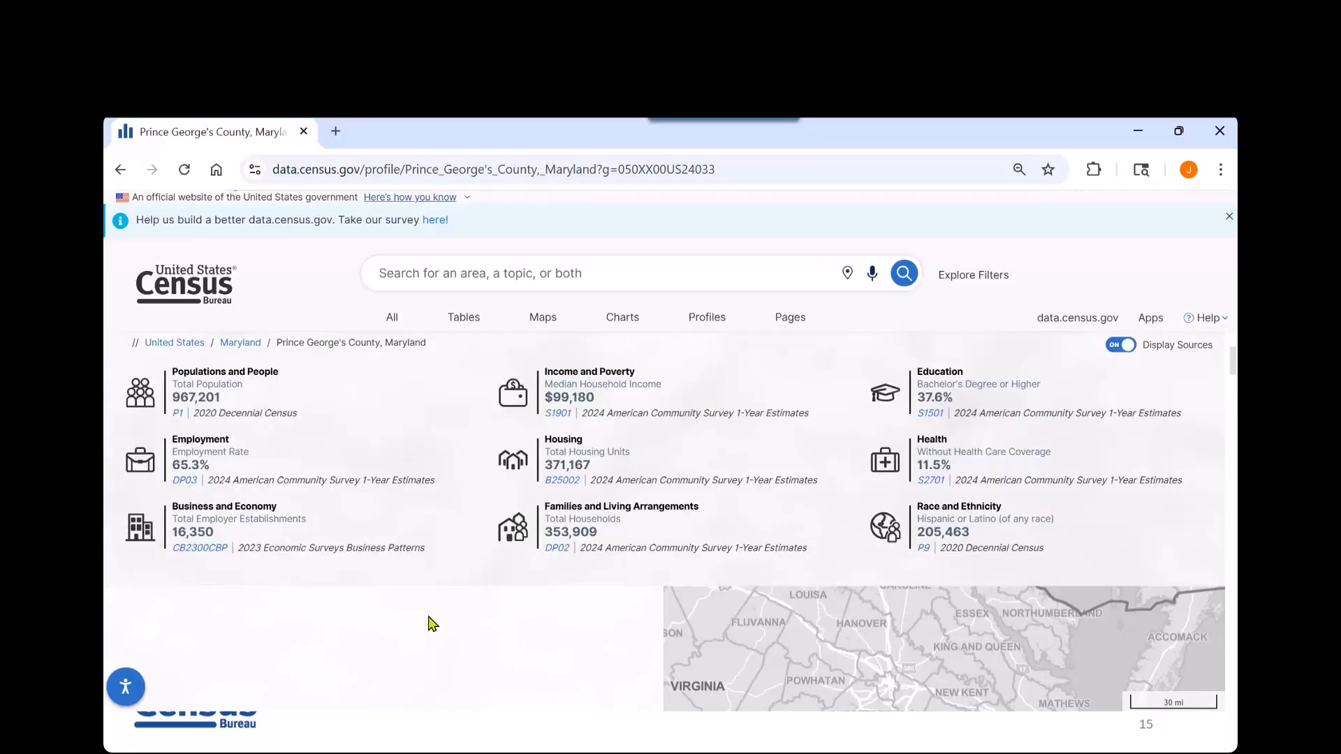
{"action": "scroll", "coordinate": [454, 622], "scroll_direction": "down", "scroll_amount": 3}
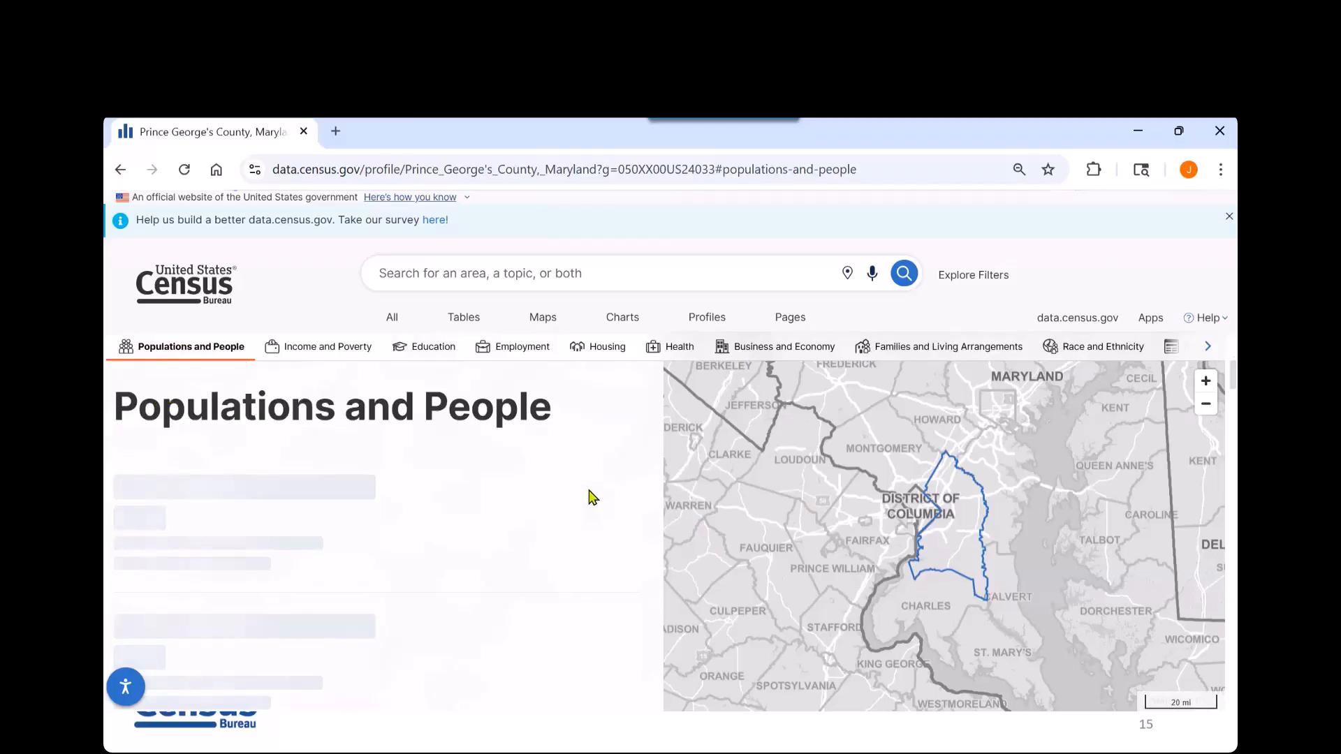
{"action": "left_click", "coordinate": [916, 349]}
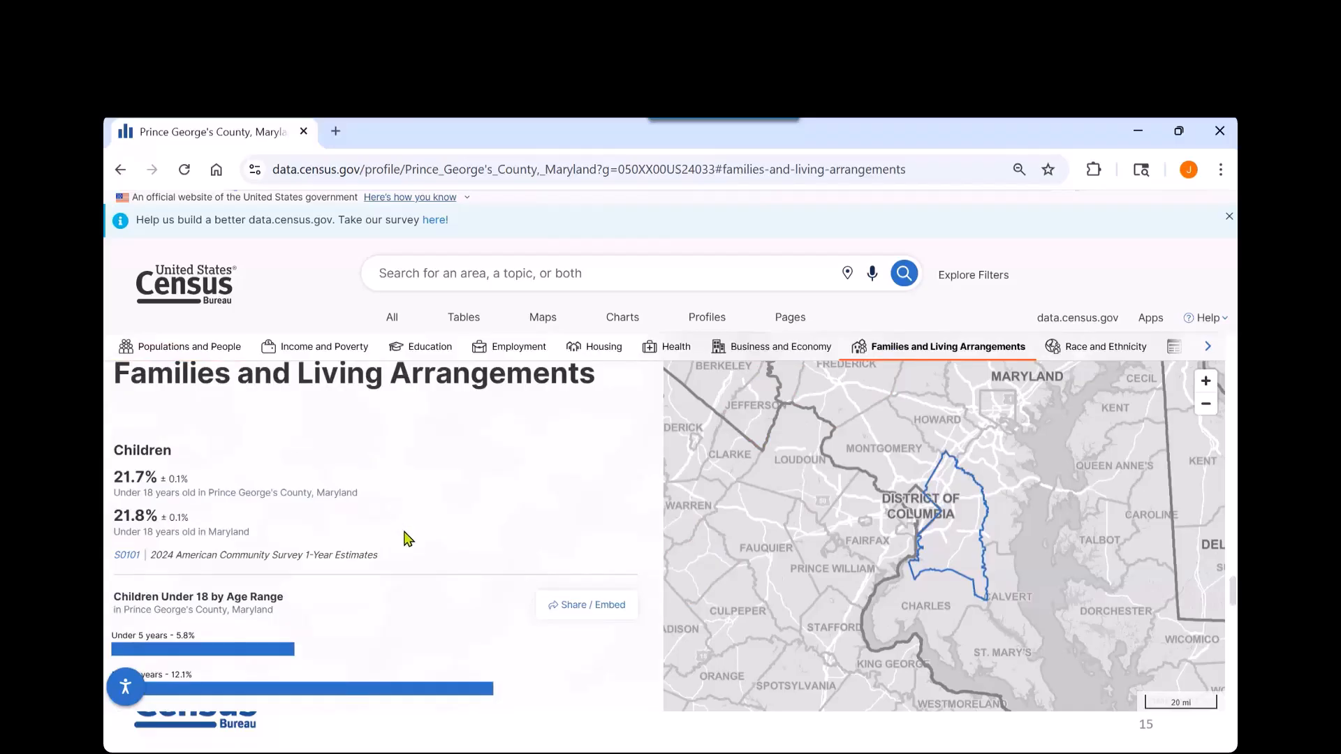
Step: Open the DP02 source table of the Total Households by Type of Households chart in a new browser tab and switch to it
{"action": "scroll", "coordinate": [402, 513], "scroll_direction": "down", "scroll_amount": 5}
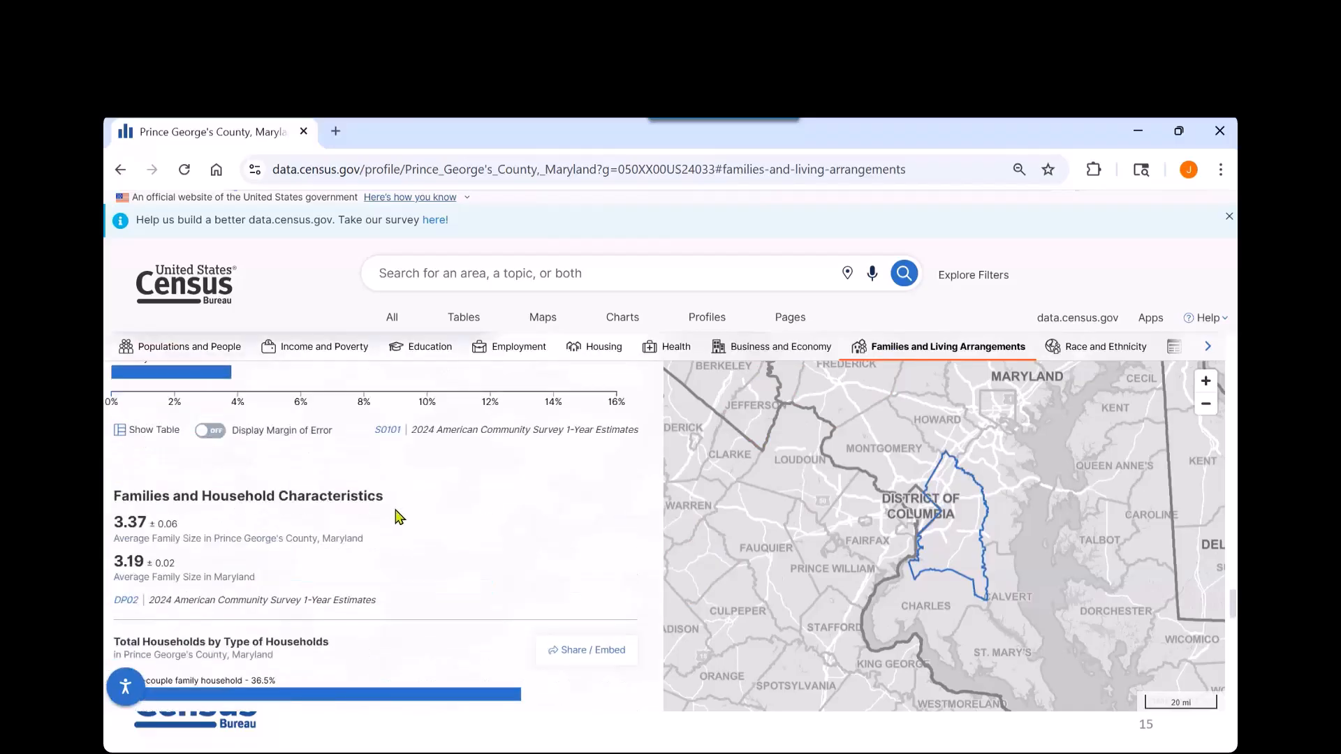
{"action": "scroll", "coordinate": [398, 517], "scroll_direction": "down", "scroll_amount": 2}
{"action": "scroll", "coordinate": [398, 517], "scroll_direction": "up", "scroll_amount": 1}
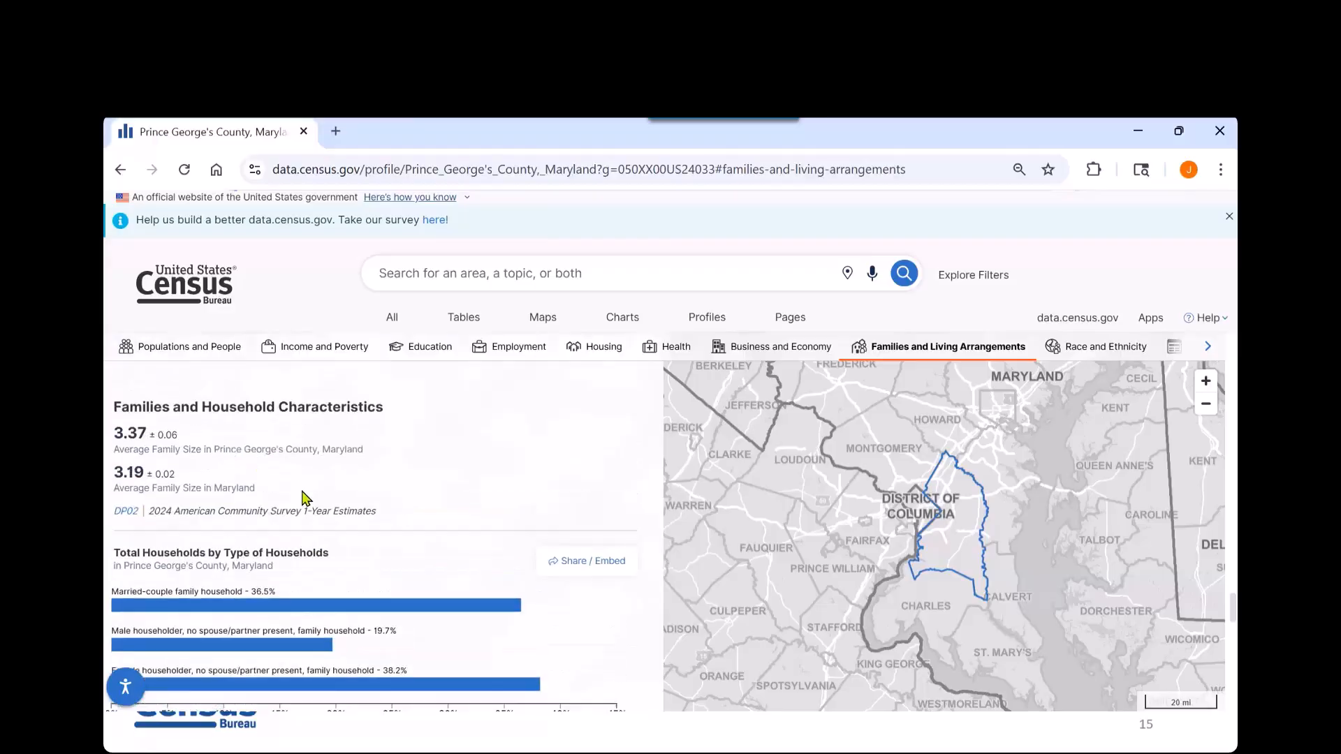
{"action": "scroll", "coordinate": [302, 507], "scroll_direction": "down", "scroll_amount": 10}
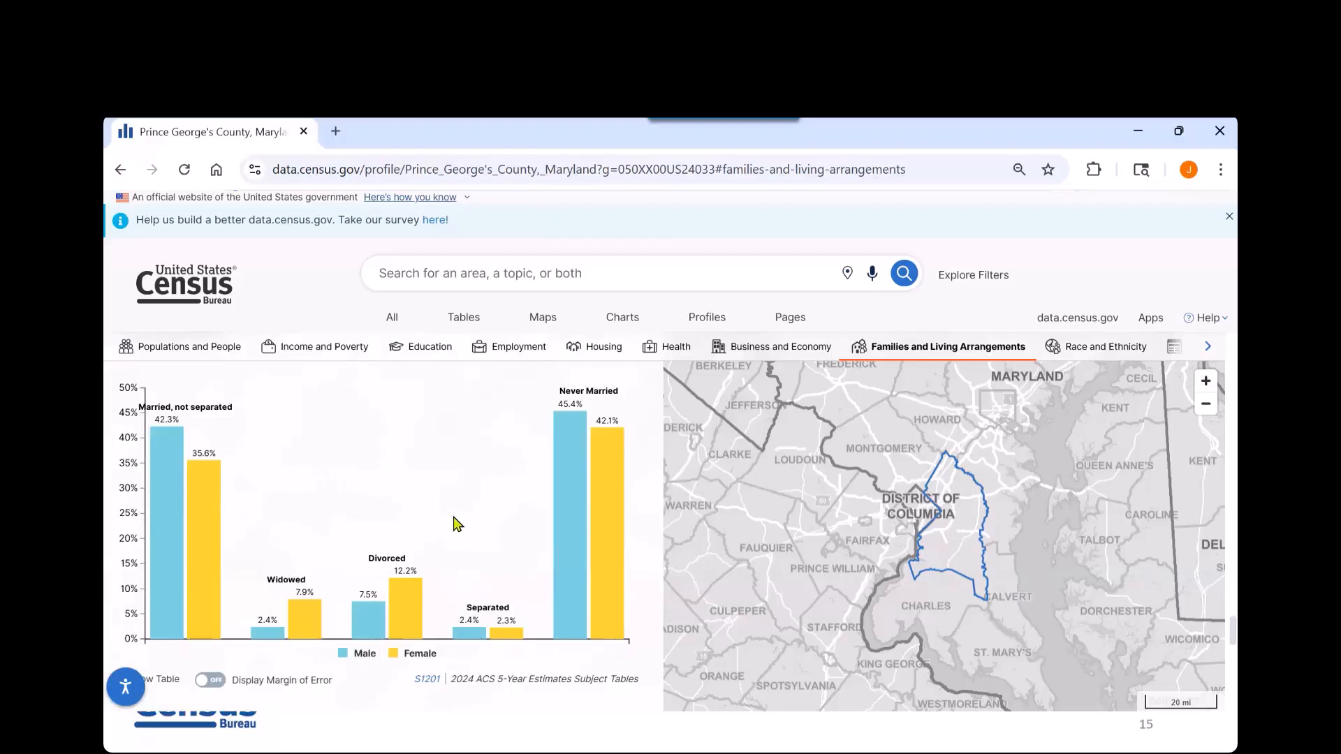
{"action": "scroll", "coordinate": [455, 547], "scroll_direction": "up", "scroll_amount": 4}
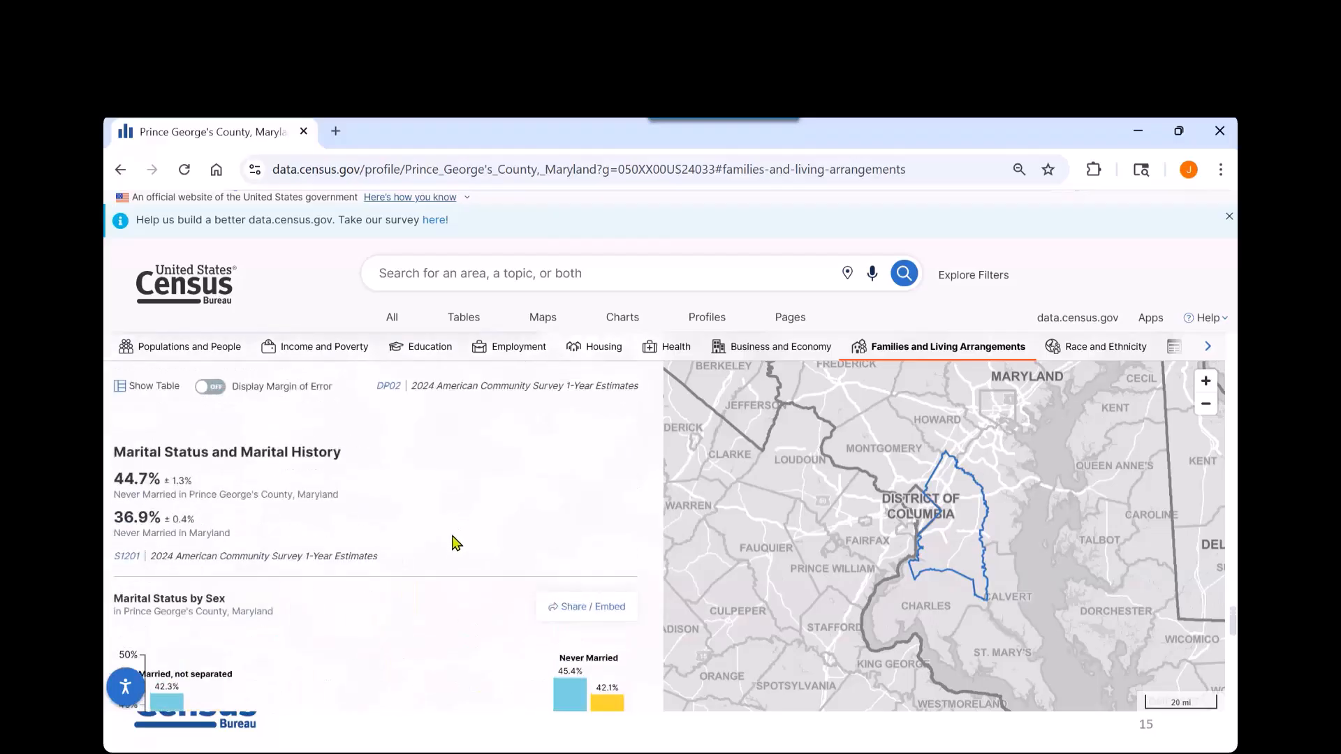
{"action": "scroll", "coordinate": [488, 520], "scroll_direction": "up", "scroll_amount": 3}
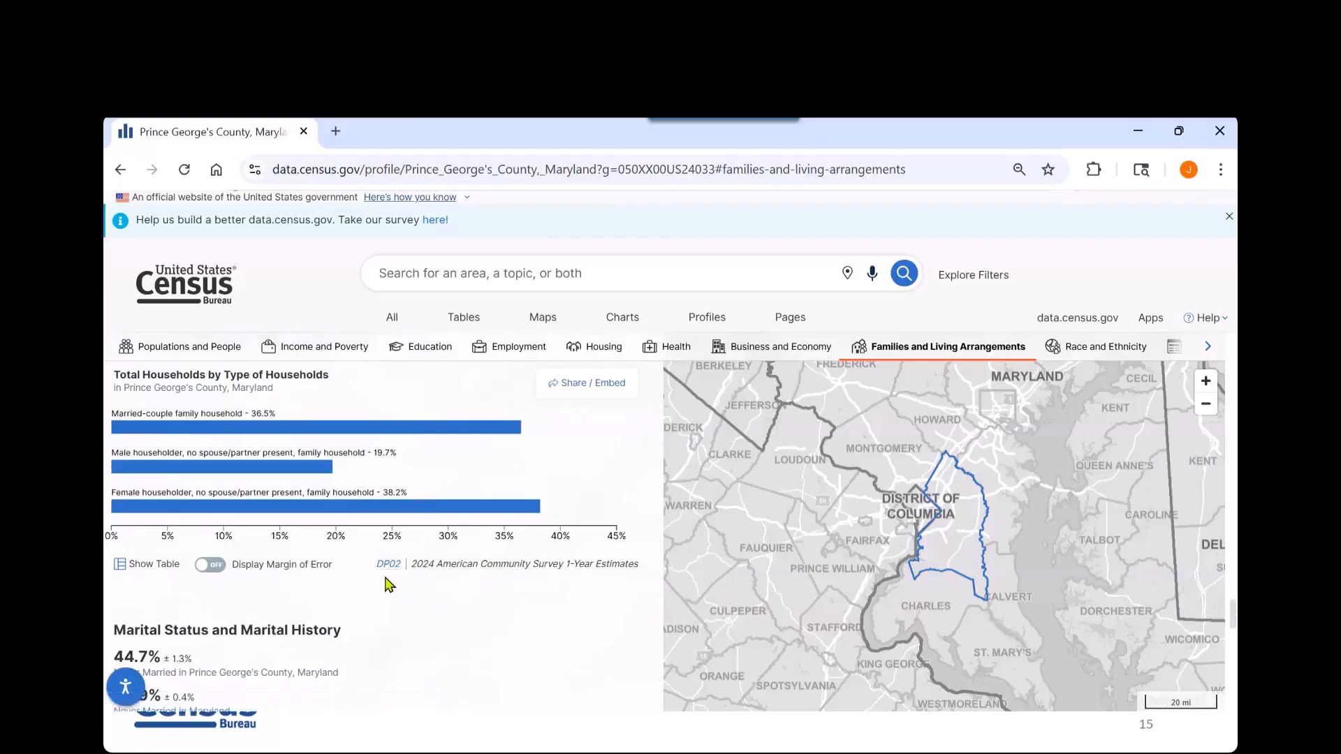
{"action": "right_click", "coordinate": [399, 555]}
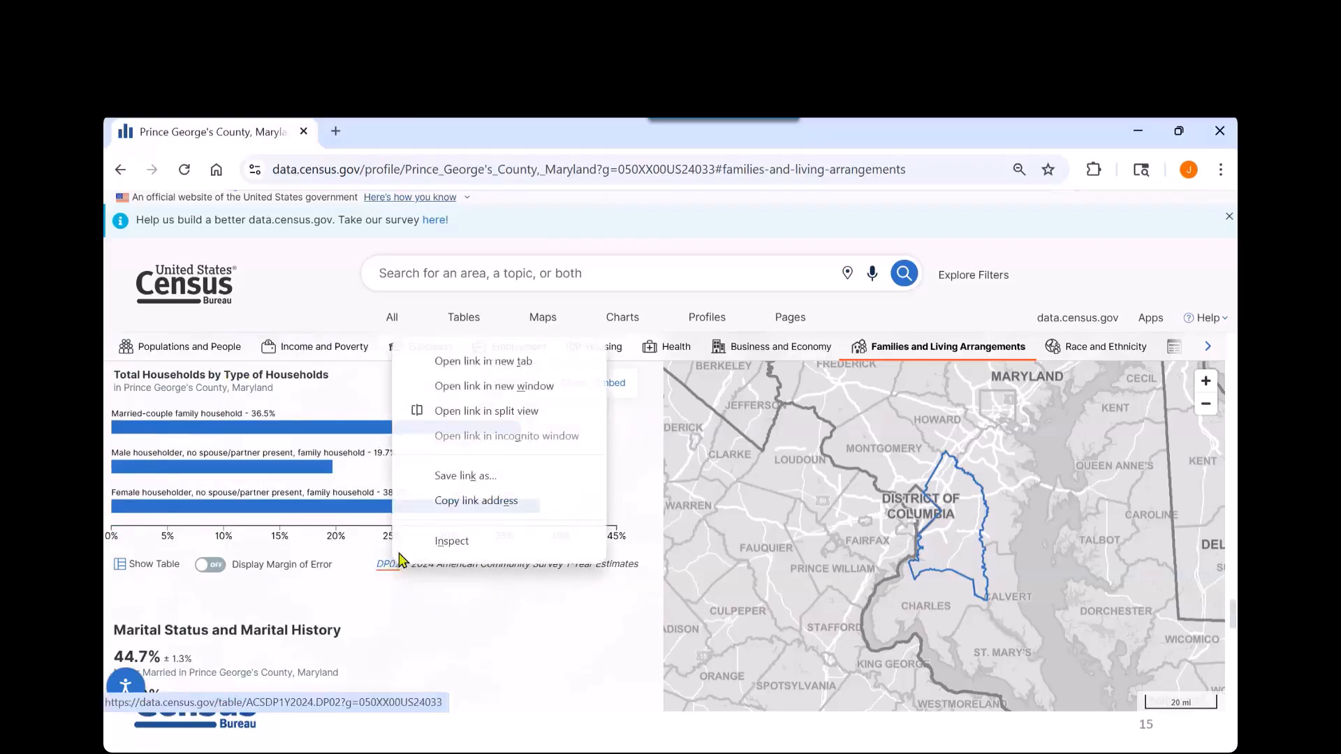
{"action": "left_click", "coordinate": [458, 363]}
{"action": "left_click", "coordinate": [405, 132]}
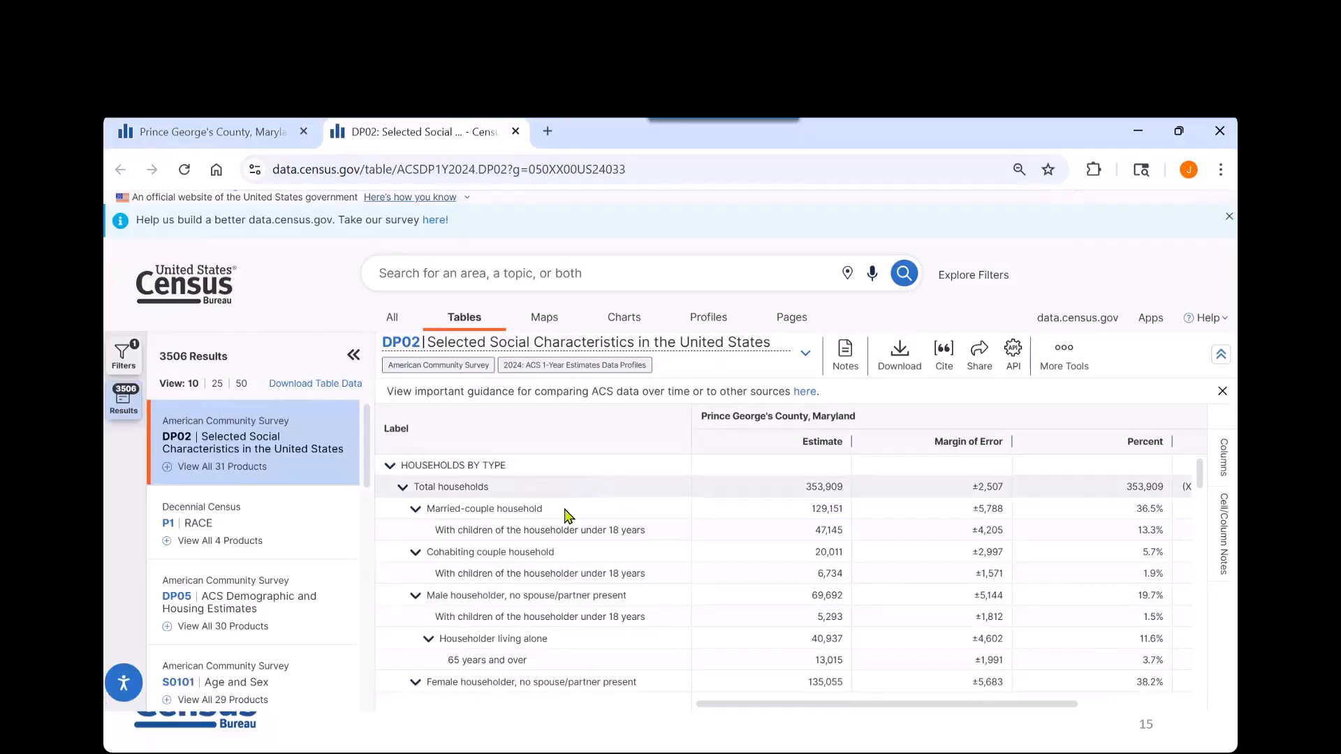
Step: Examine the DP02 table's sections, from households by type and relationship through education and disability to place of birth
{"action": "scroll", "coordinate": [590, 532], "scroll_direction": "down", "scroll_amount": 5}
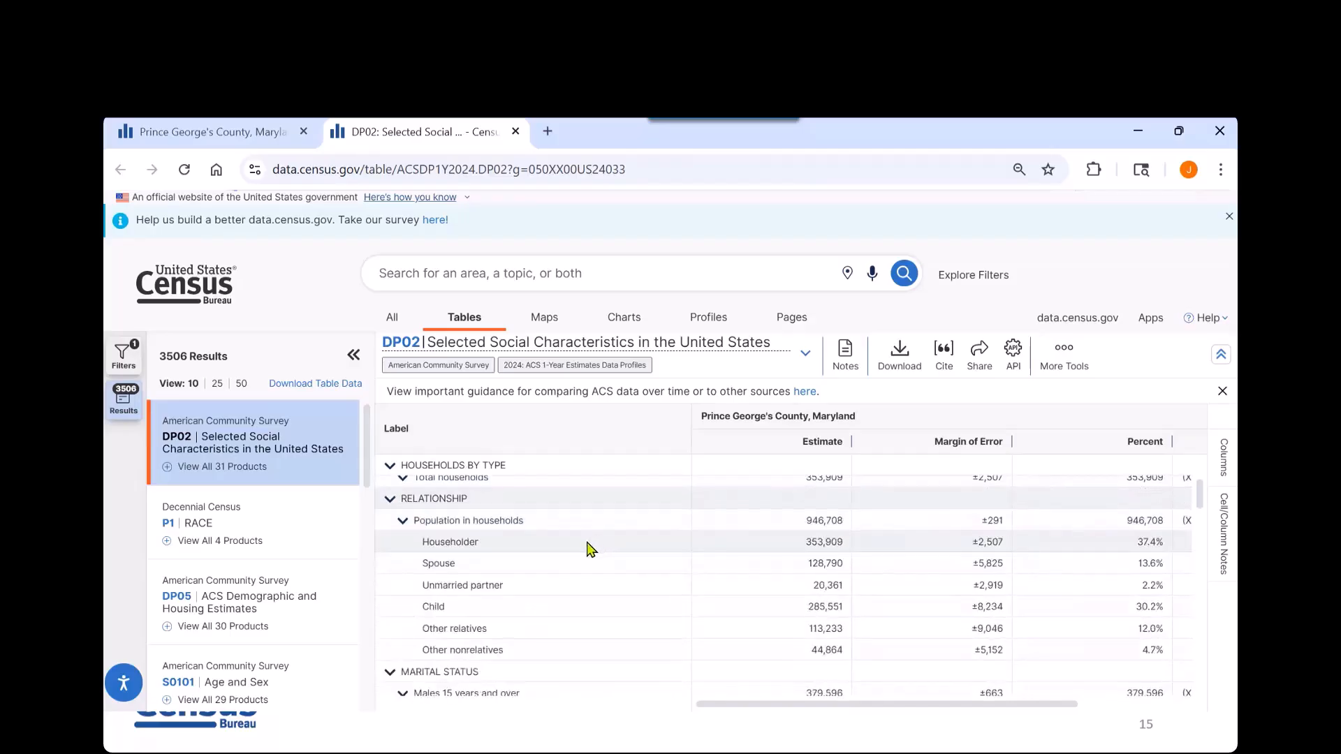
{"action": "scroll", "coordinate": [590, 548], "scroll_direction": "down", "scroll_amount": 2}
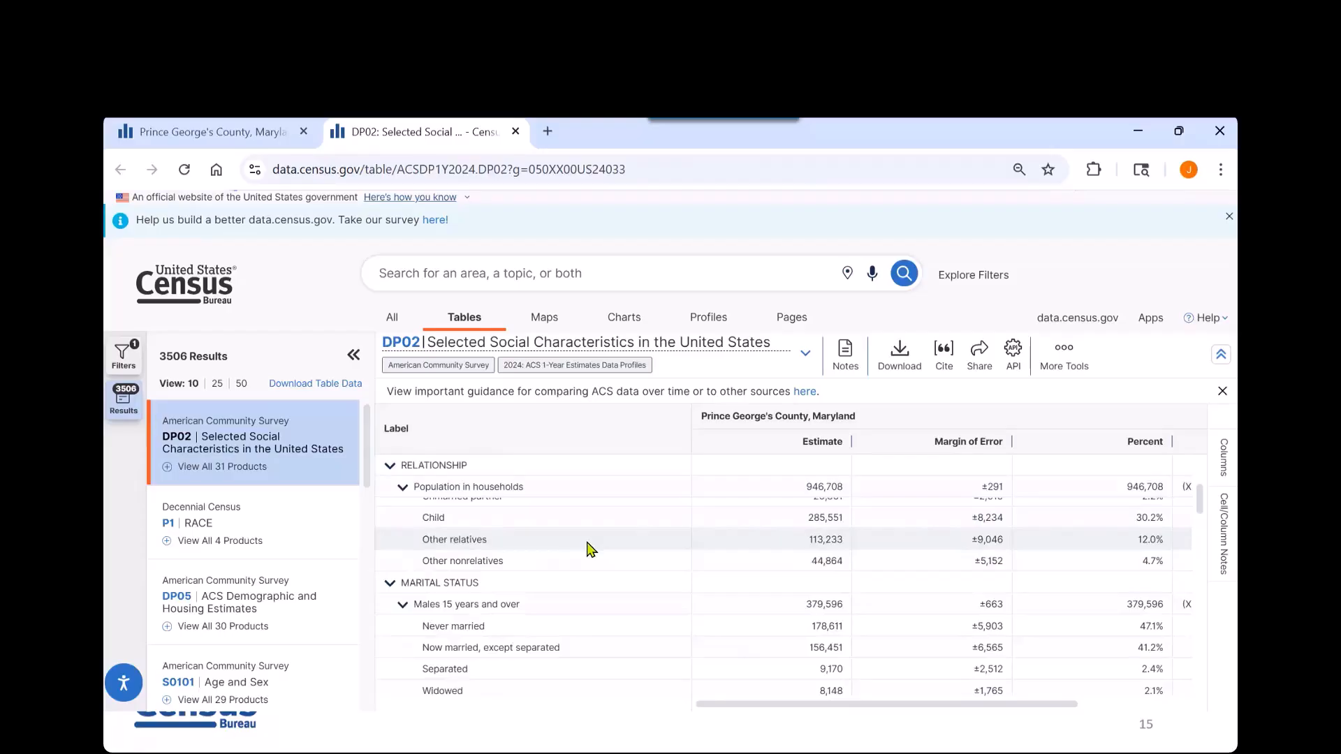
{"action": "scroll", "coordinate": [590, 548], "scroll_direction": "down", "scroll_amount": 5}
{"action": "scroll", "coordinate": [590, 548], "scroll_direction": "down", "scroll_amount": 5}
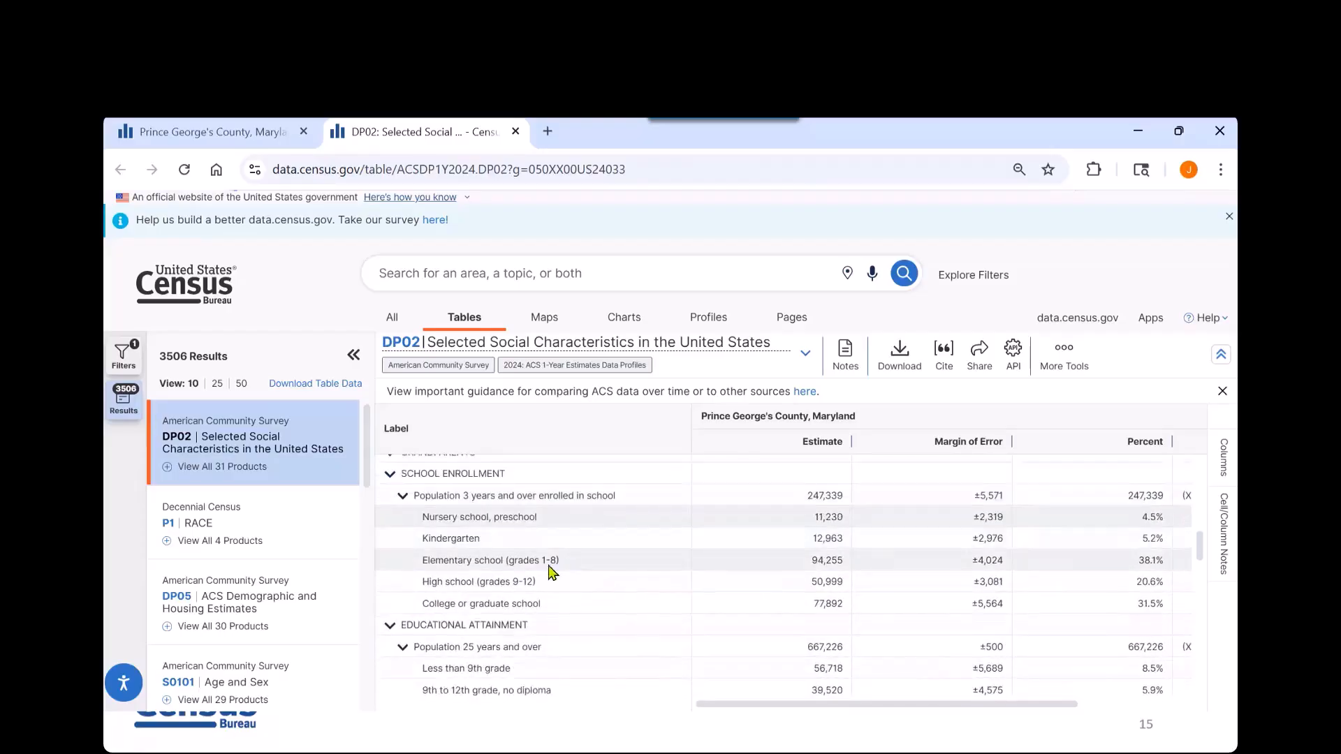
{"action": "scroll", "coordinate": [538, 583], "scroll_direction": "down", "scroll_amount": 3}
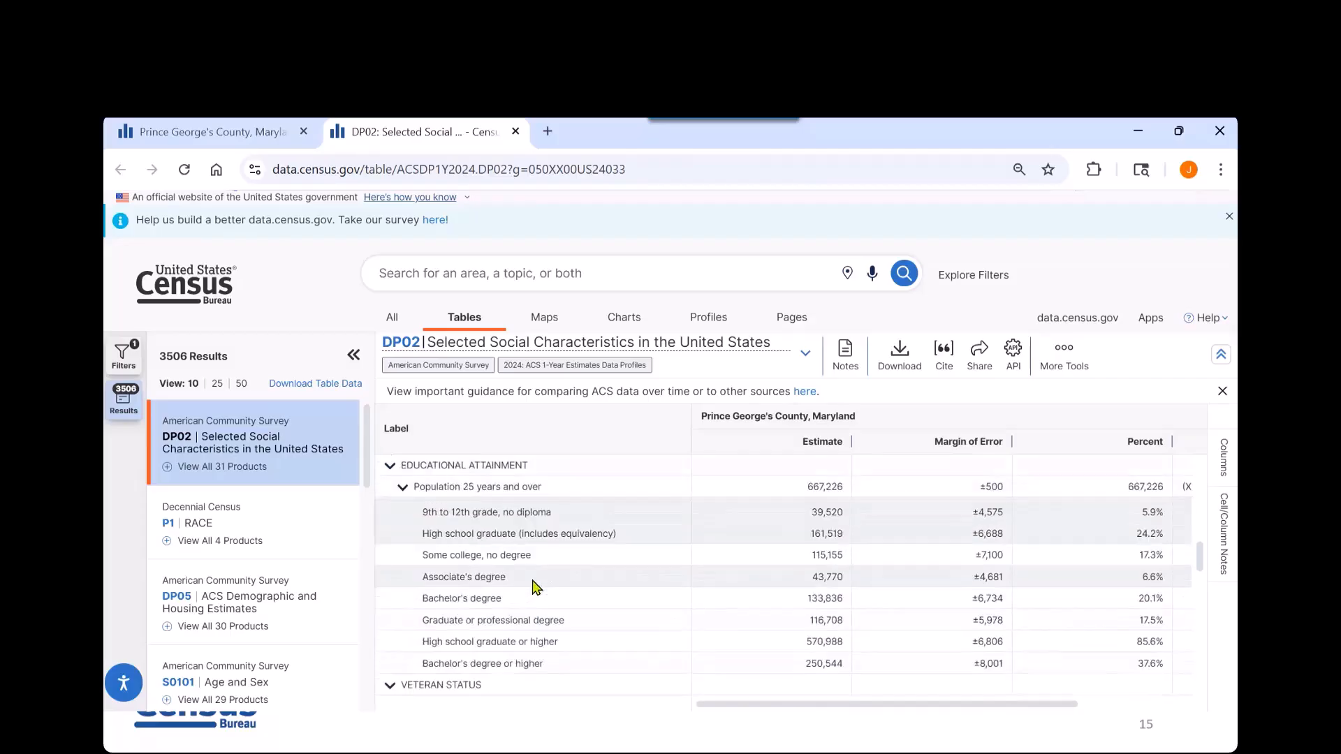
{"action": "scroll", "coordinate": [538, 593], "scroll_direction": "down", "scroll_amount": 3}
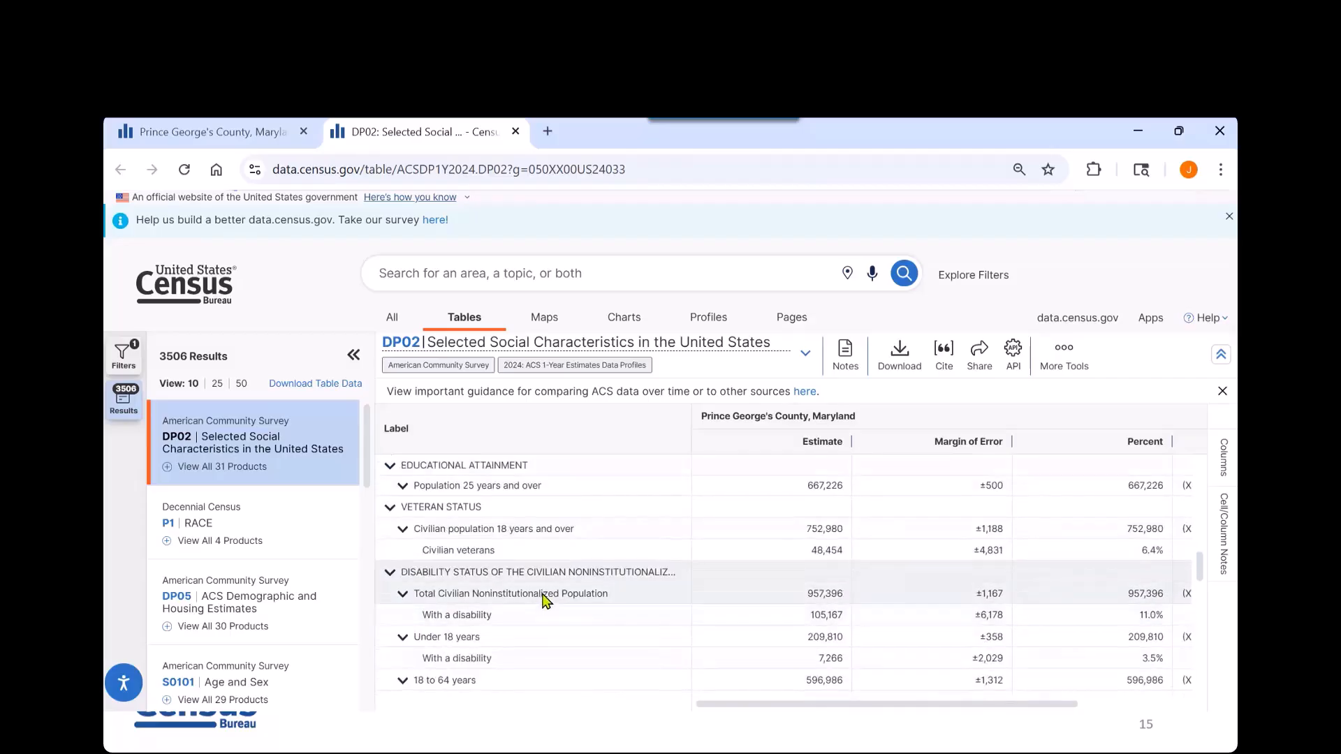
{"action": "scroll", "coordinate": [578, 619], "scroll_direction": "down", "scroll_amount": 5}
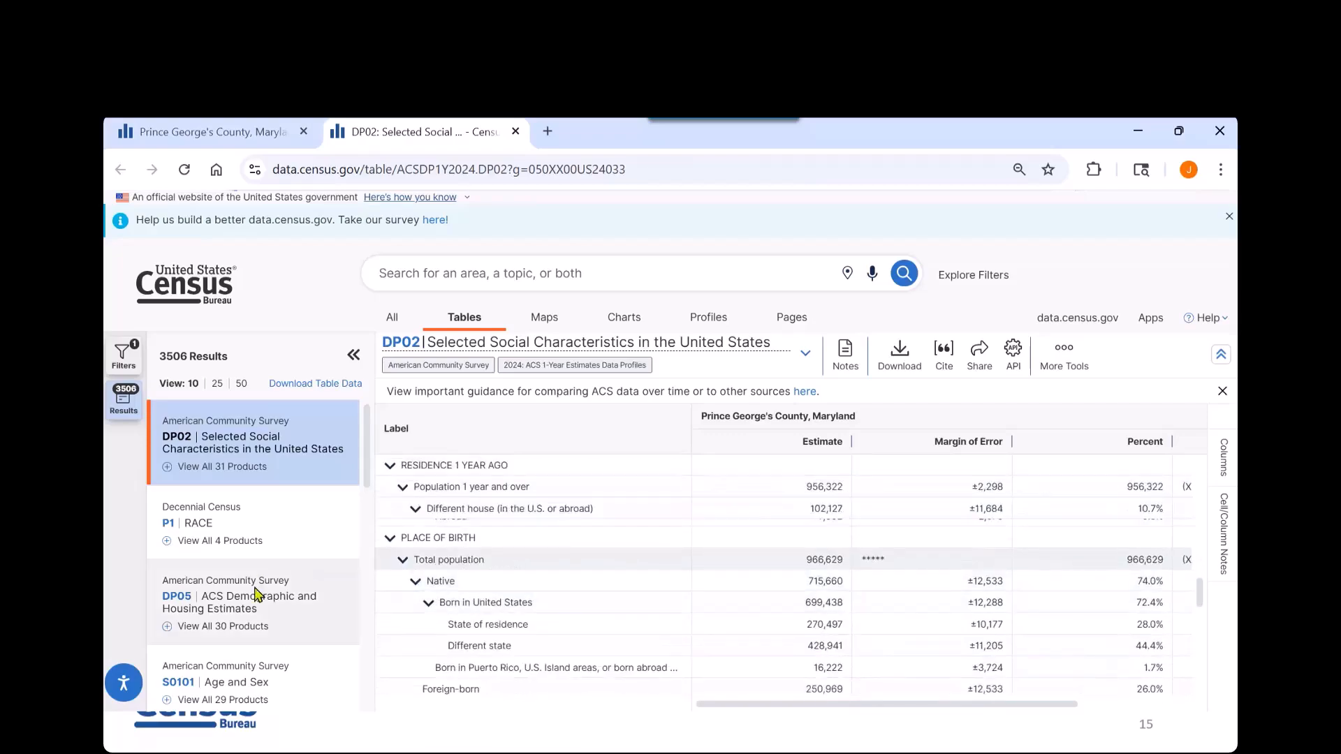
Step: Open table DP05, ACS Demographic and Housing Estimates, and look through it down to the race section
{"action": "left_click", "coordinate": [170, 597]}
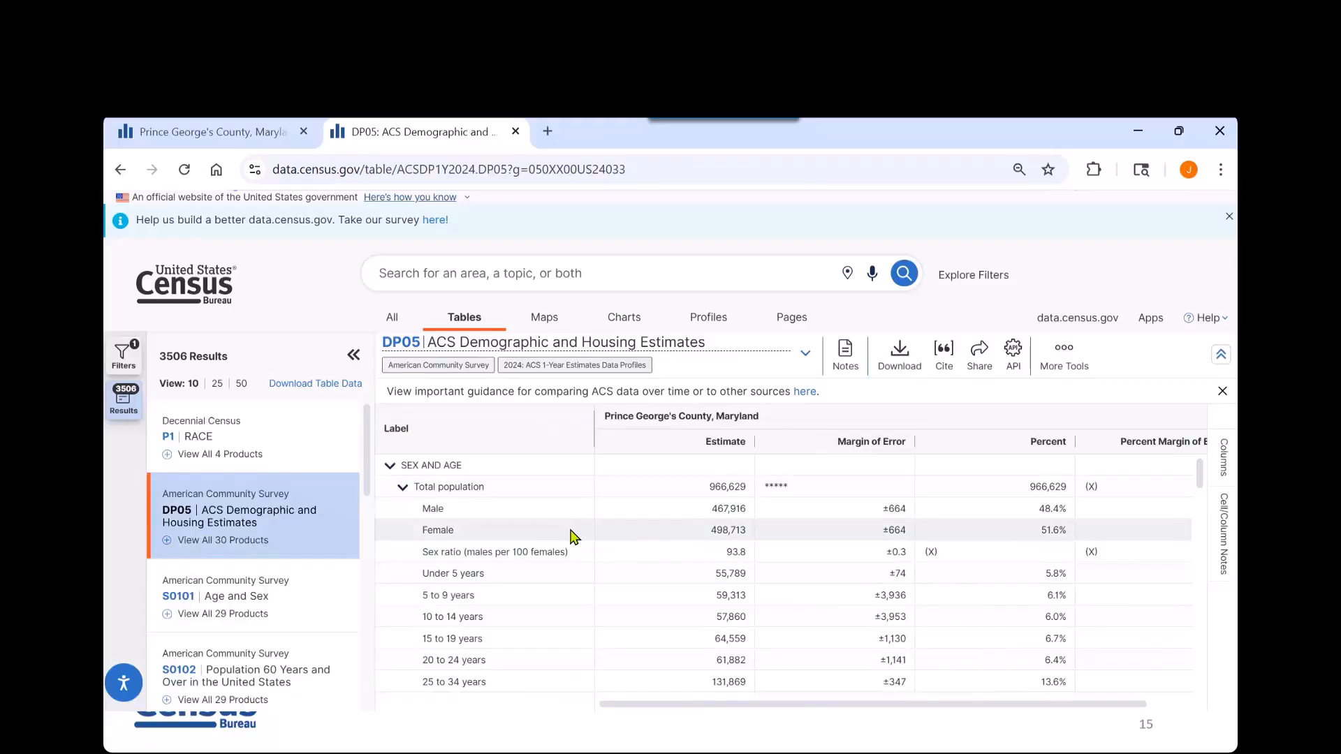
{"action": "scroll", "coordinate": [628, 569], "scroll_direction": "down", "scroll_amount": 6}
{"action": "scroll", "coordinate": [630, 572], "scroll_direction": "down", "scroll_amount": 8}
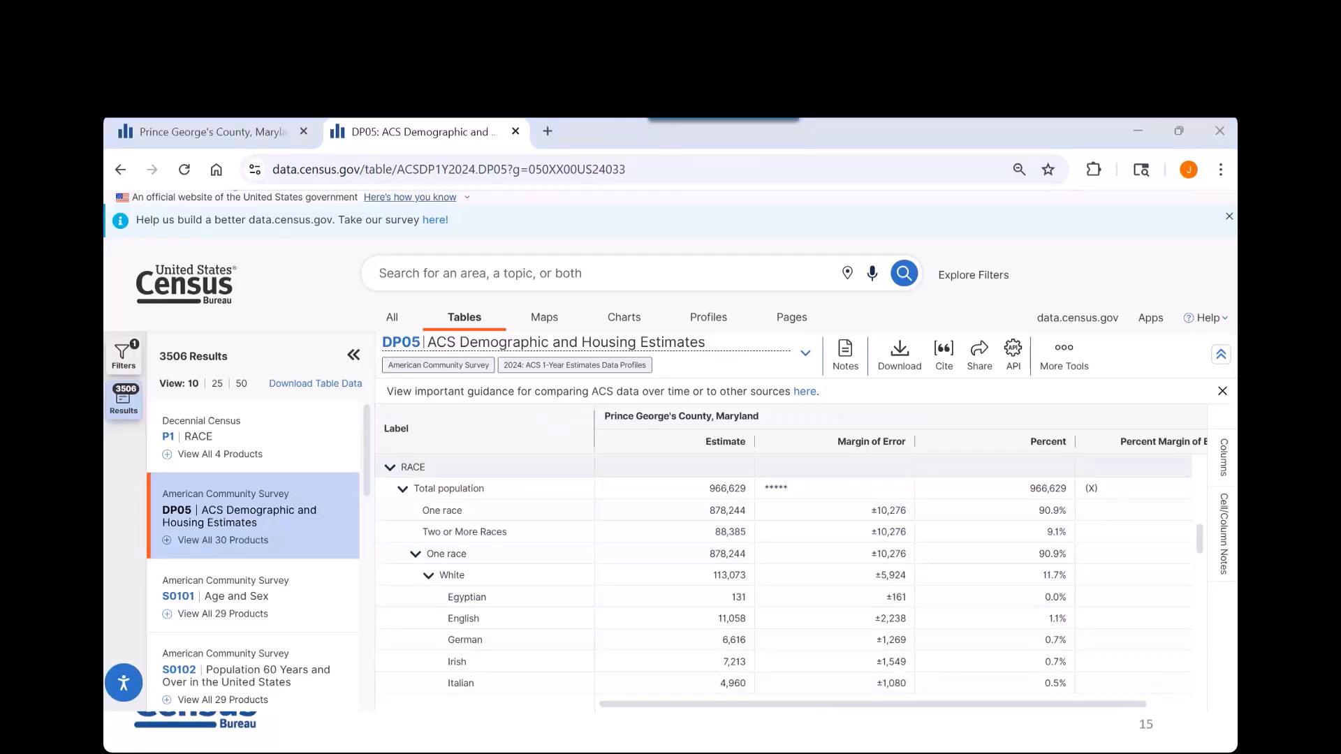
Step: Switch to the presentation, advance it to the Using the Filtered Search topic, and return to the browser
{"action": "key", "text": "alt+Tab"}
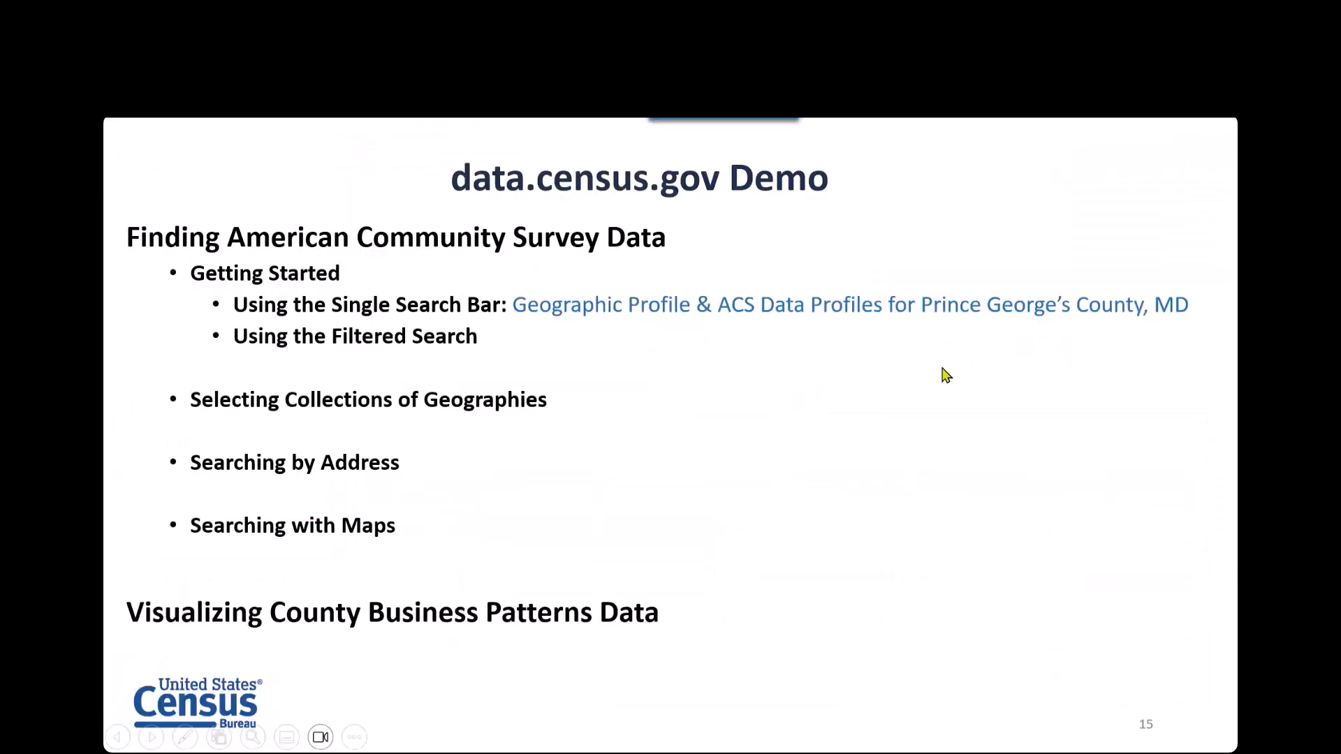
{"action": "left_click", "coordinate": [942, 368]}
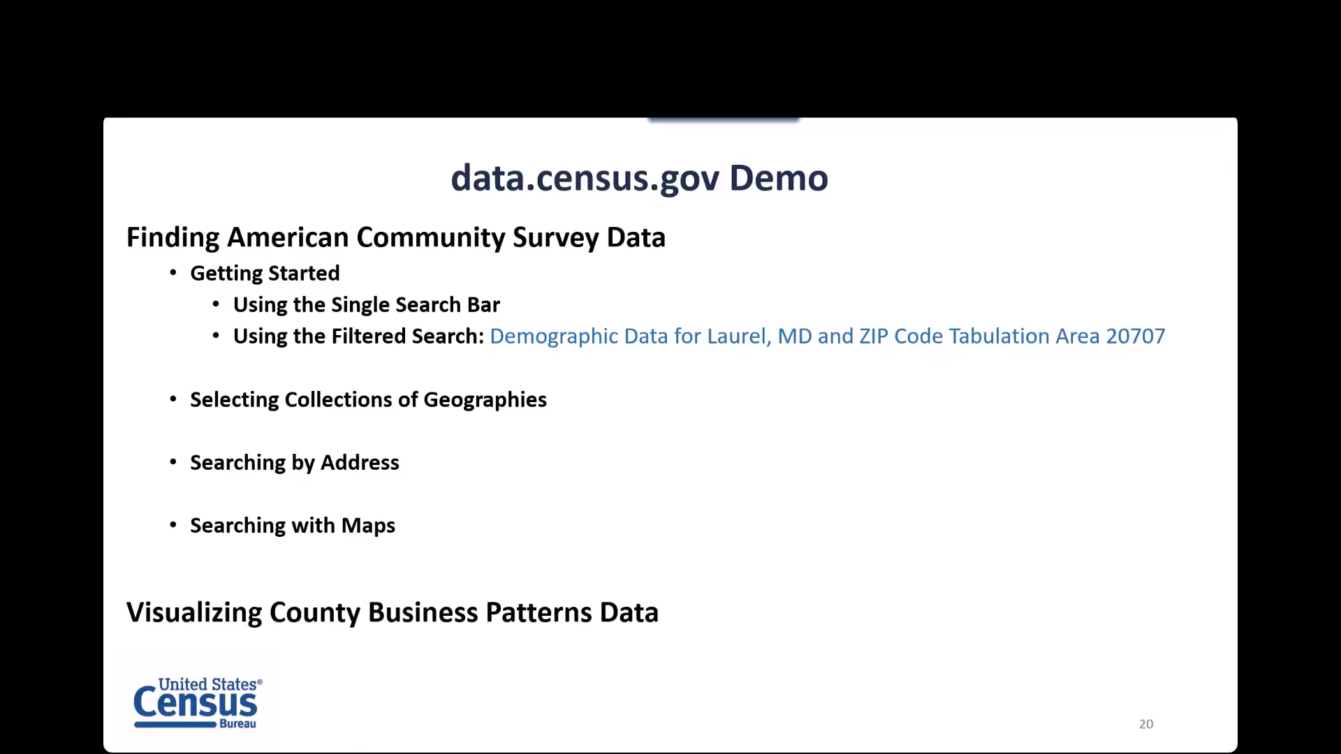
{"action": "key", "text": "alt+Tab"}
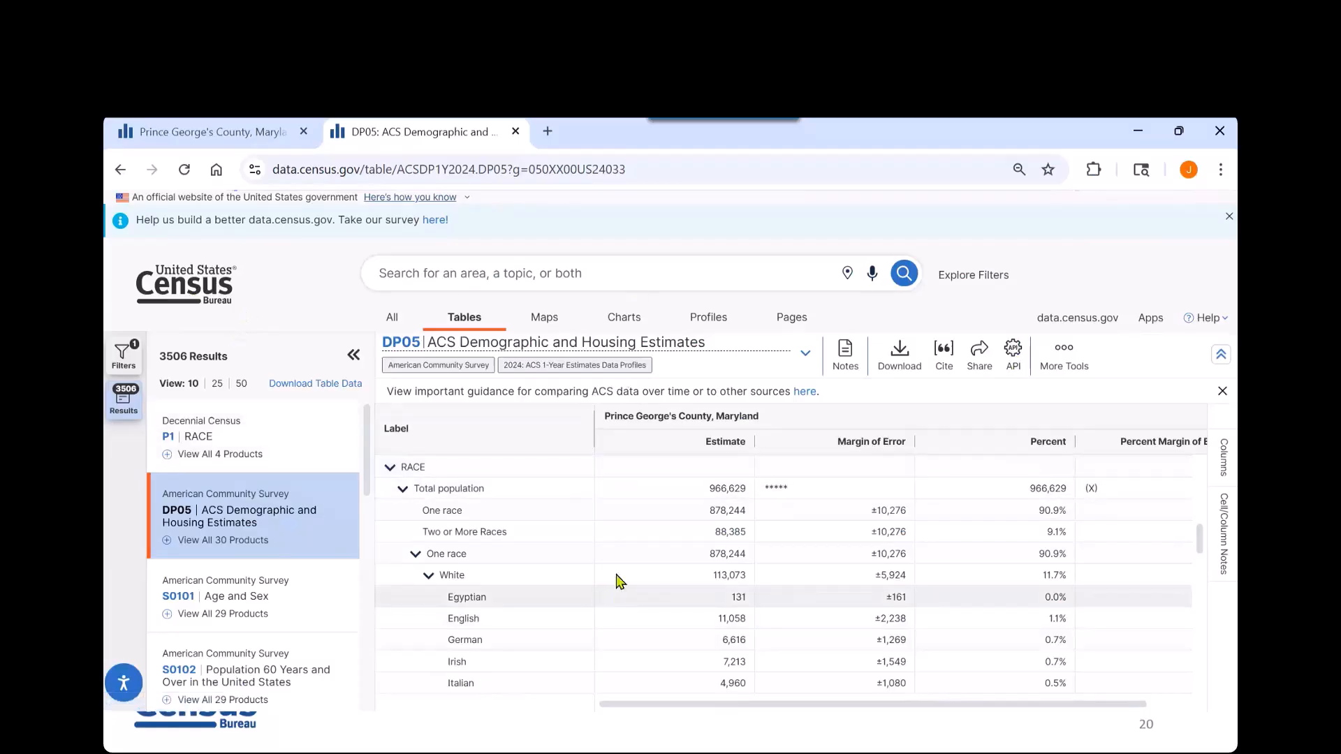
Step: Open Explore Filters from the data.census.gov home page and look through its geography, topic, survey, year and code filters
{"action": "left_click", "coordinate": [1066, 323]}
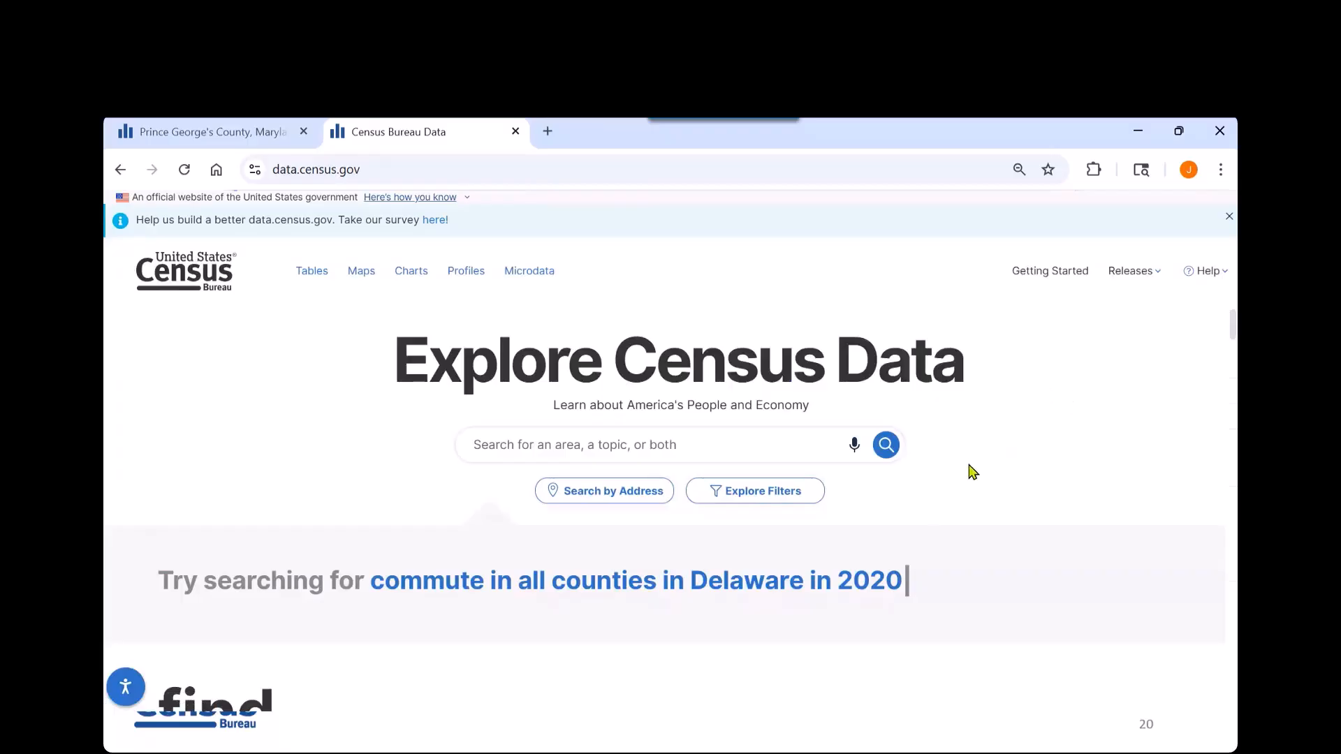
{"action": "left_click", "coordinate": [757, 493]}
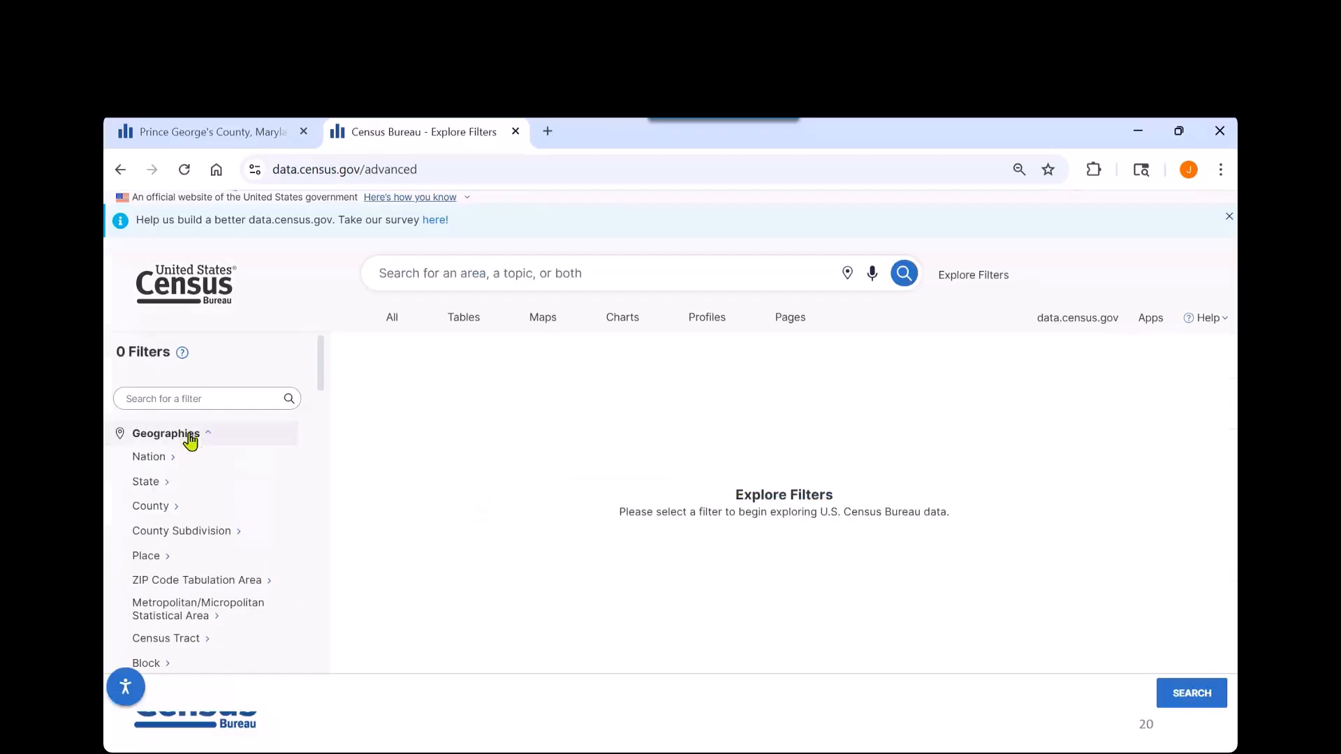
{"action": "scroll", "coordinate": [215, 500], "scroll_direction": "down", "scroll_amount": 1}
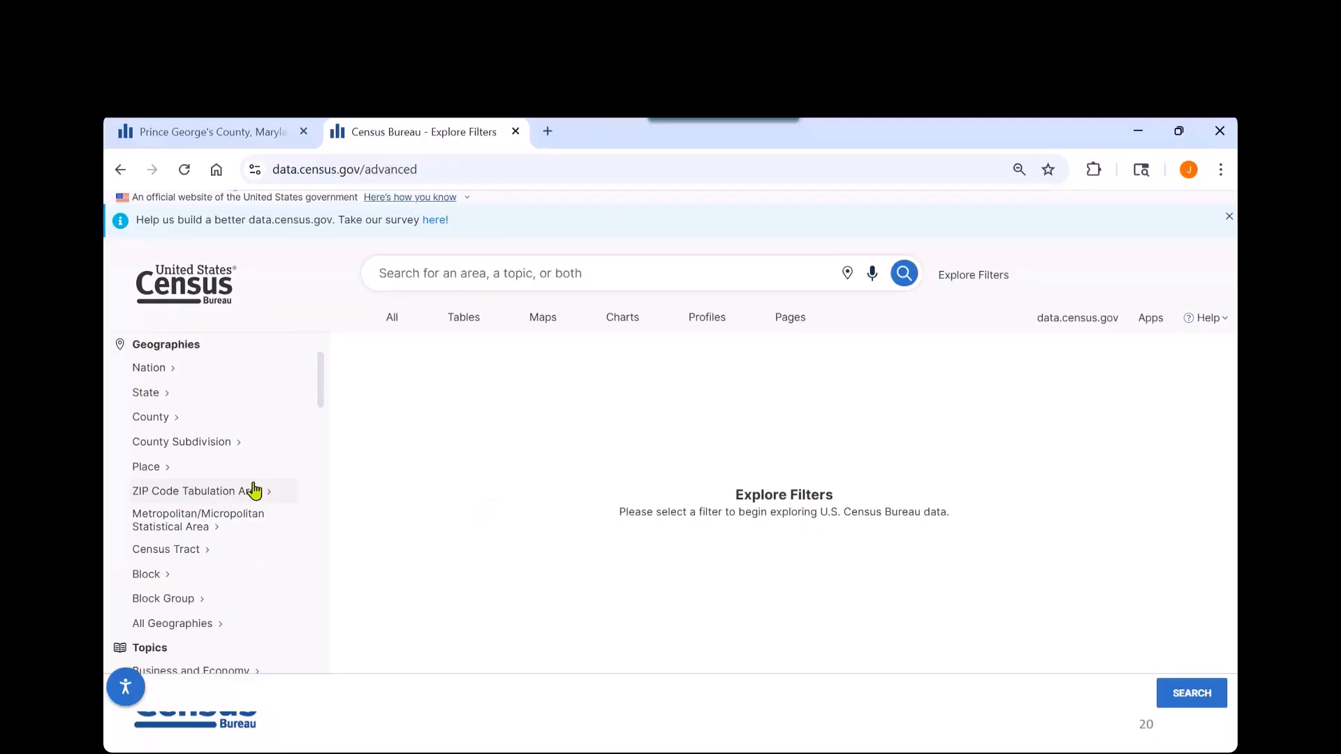
{"action": "scroll", "coordinate": [254, 497], "scroll_direction": "down", "scroll_amount": 2}
{"action": "scroll", "coordinate": [256, 503], "scroll_direction": "down", "scroll_amount": 10}
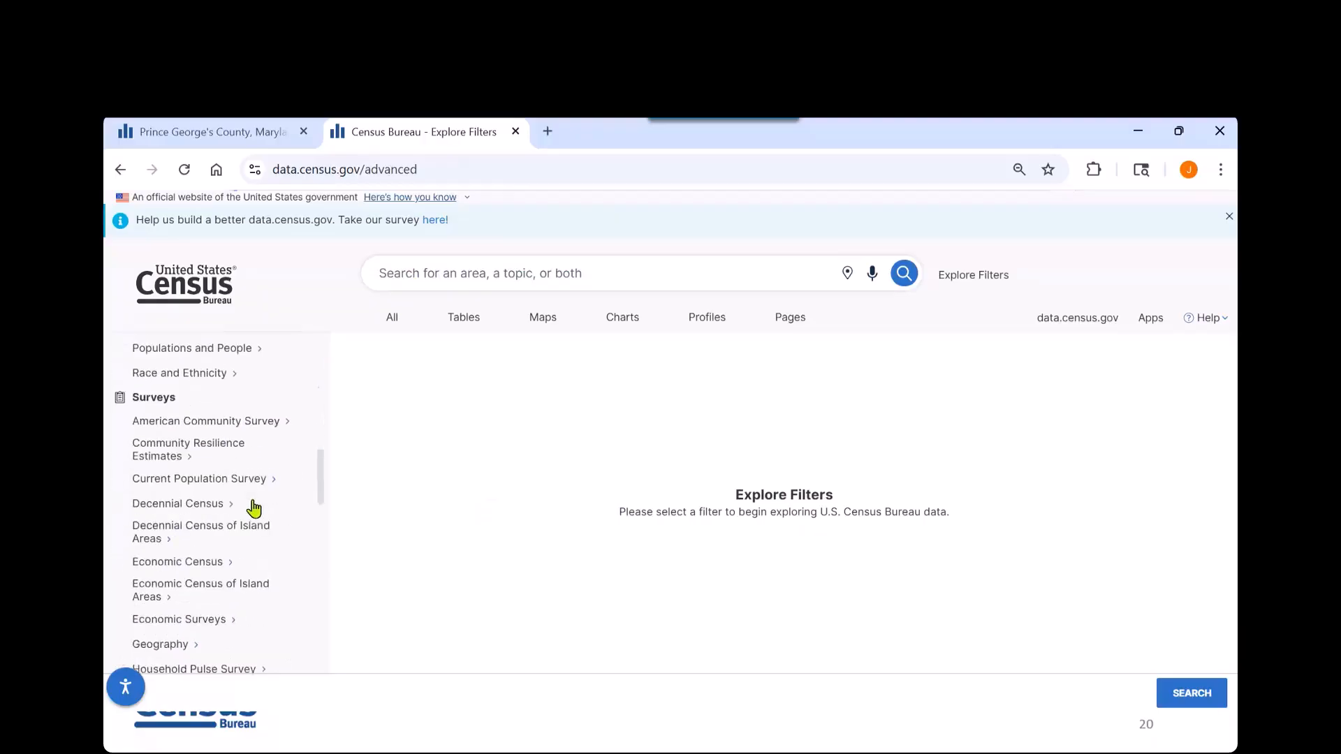
{"action": "scroll", "coordinate": [250, 509], "scroll_direction": "down", "scroll_amount": 5}
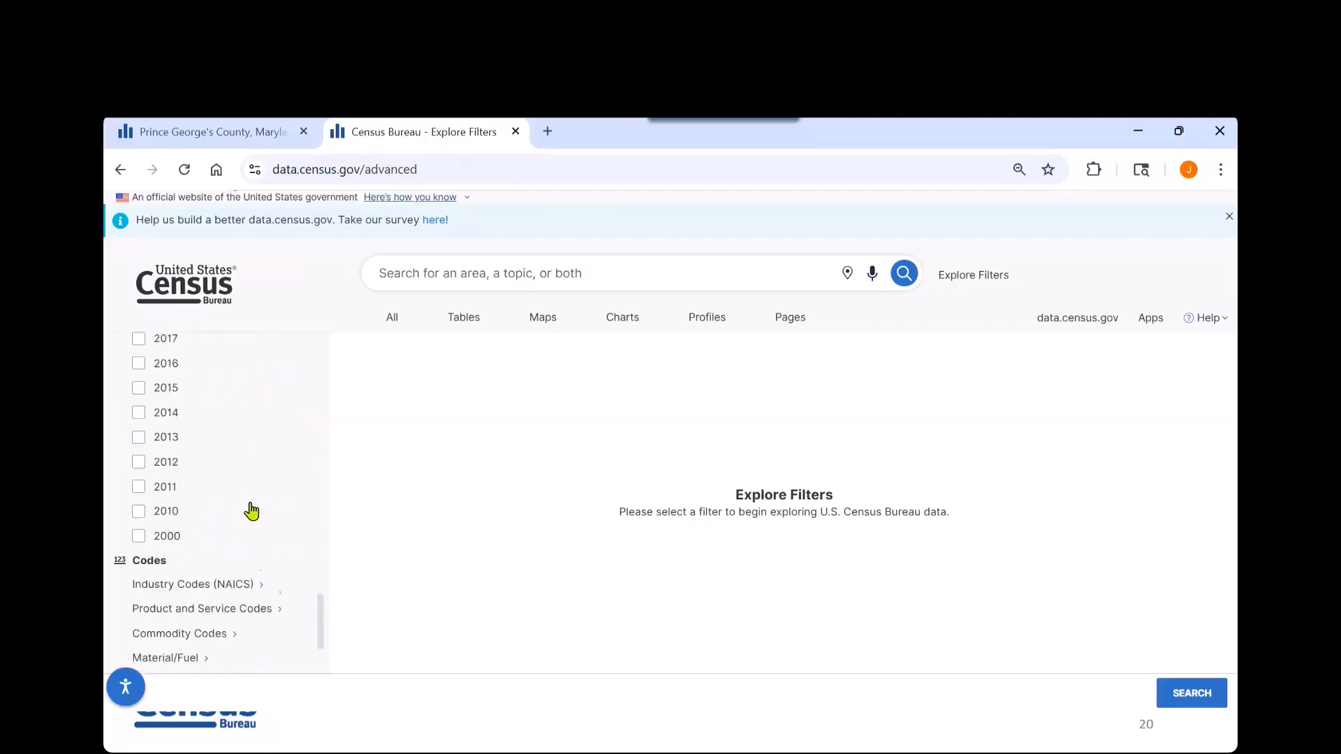
{"action": "scroll", "coordinate": [253, 516], "scroll_direction": "up", "scroll_amount": 6}
{"action": "scroll", "coordinate": [254, 536], "scroll_direction": "up", "scroll_amount": 15}
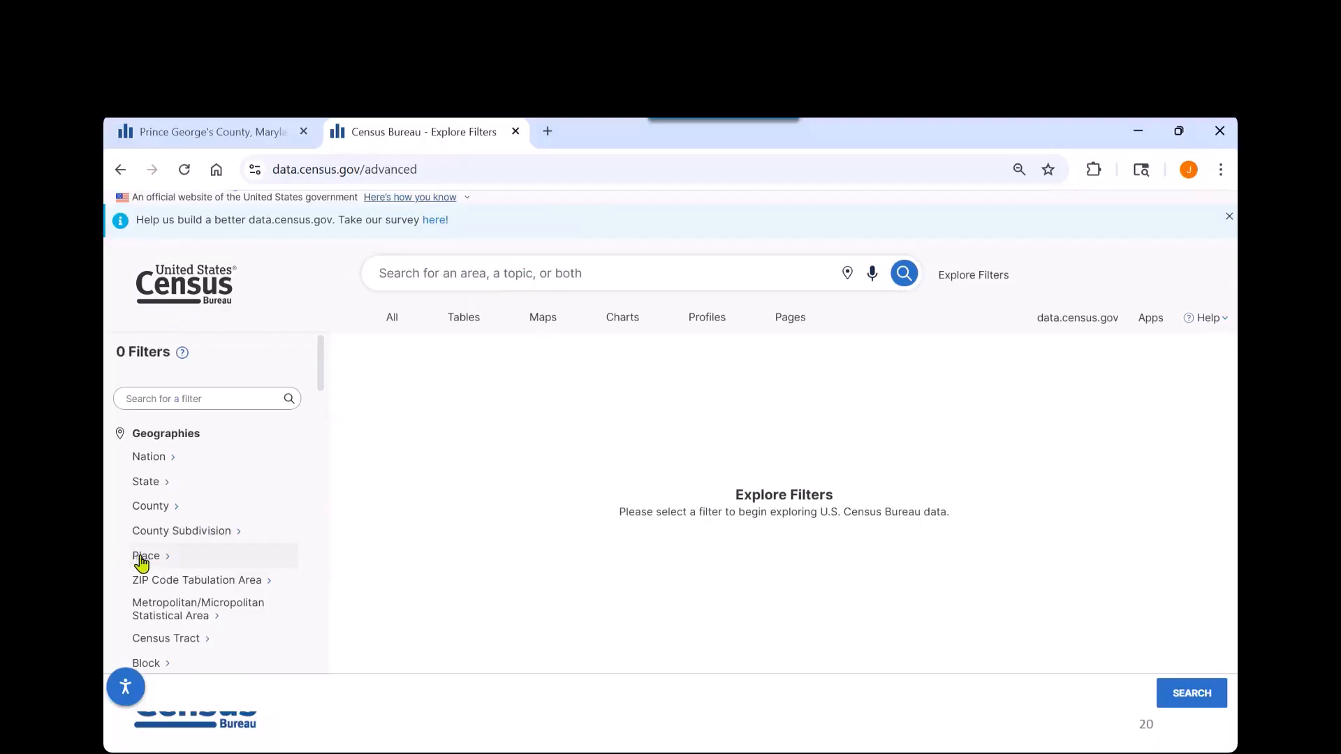
Step: Add a Place geography filter for Laurel city, Maryland, by searching Maryland's places for Laurel
{"action": "left_click", "coordinate": [180, 560]}
{"action": "scroll", "coordinate": [438, 550], "scroll_direction": "down", "scroll_amount": 5}
{"action": "scroll", "coordinate": [434, 550], "scroll_direction": "down", "scroll_amount": 2}
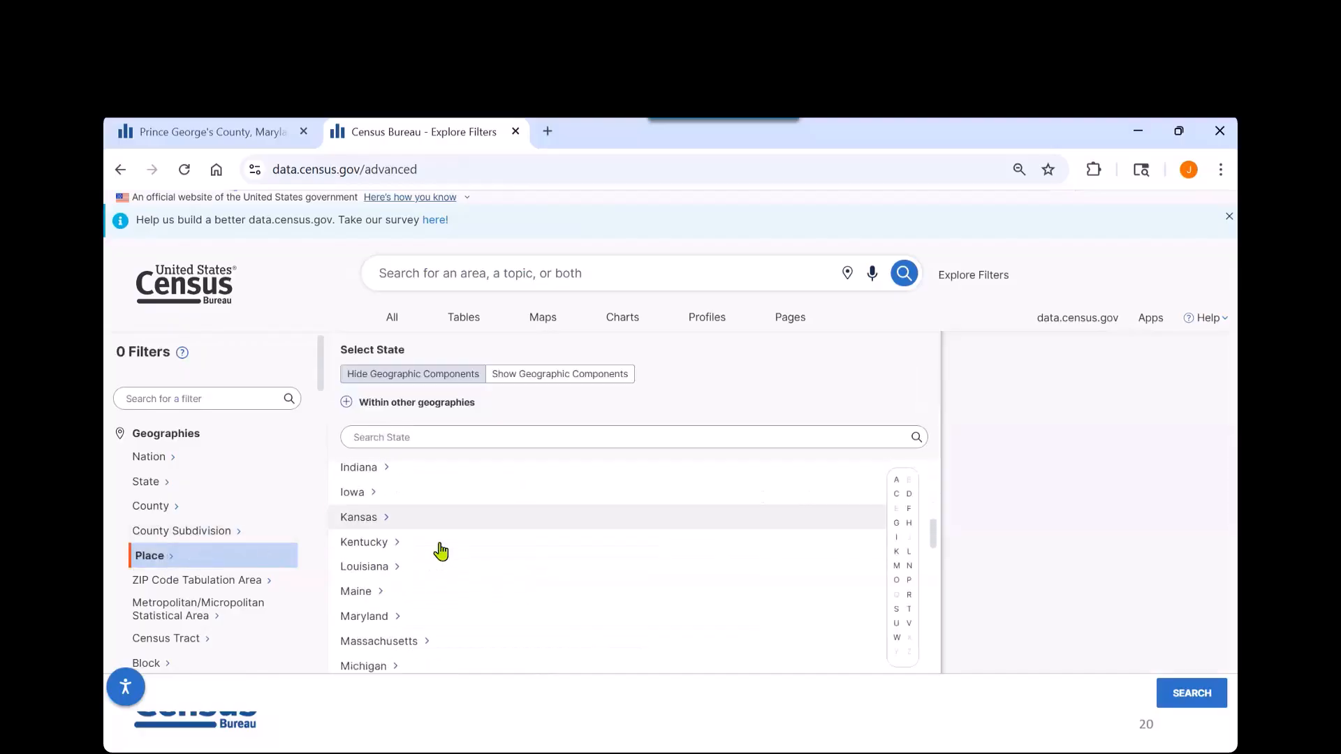
{"action": "left_click", "coordinate": [385, 554]}
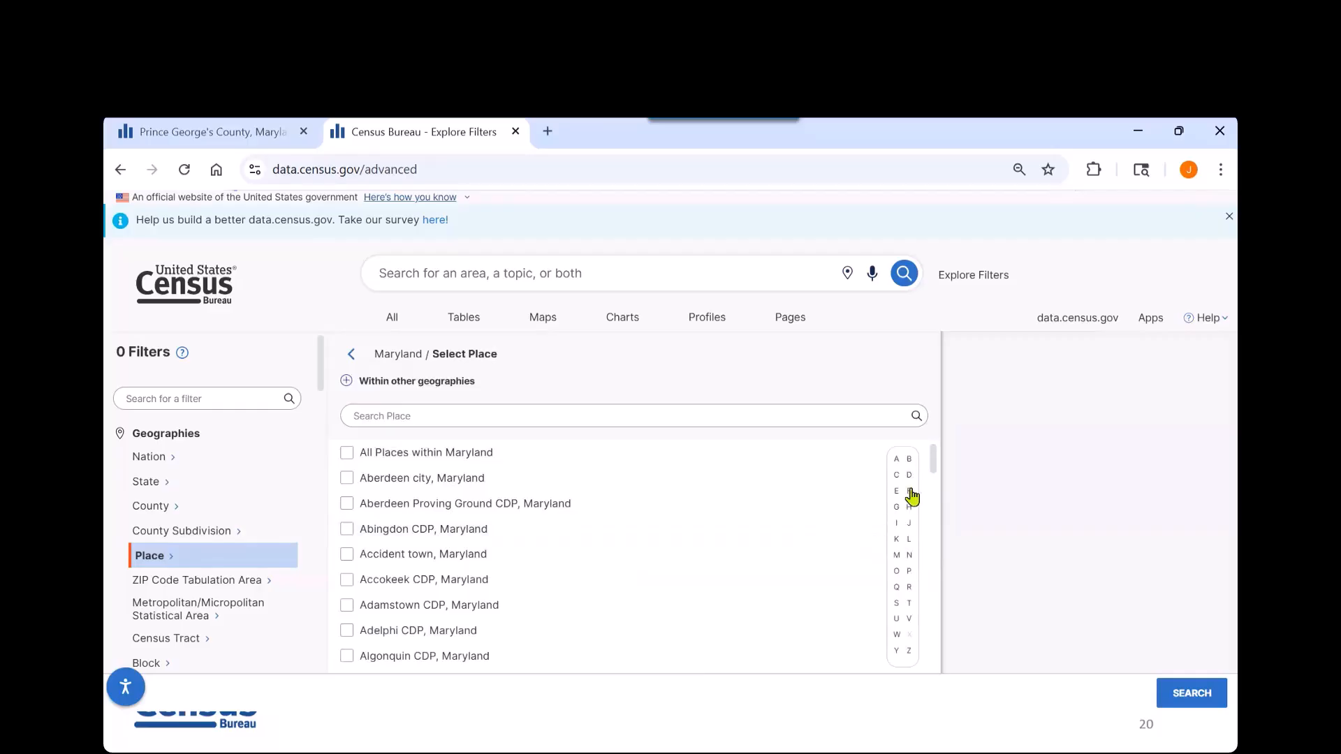
{"action": "left_click", "coordinate": [428, 418]}
{"action": "type", "text": "Laurel"}
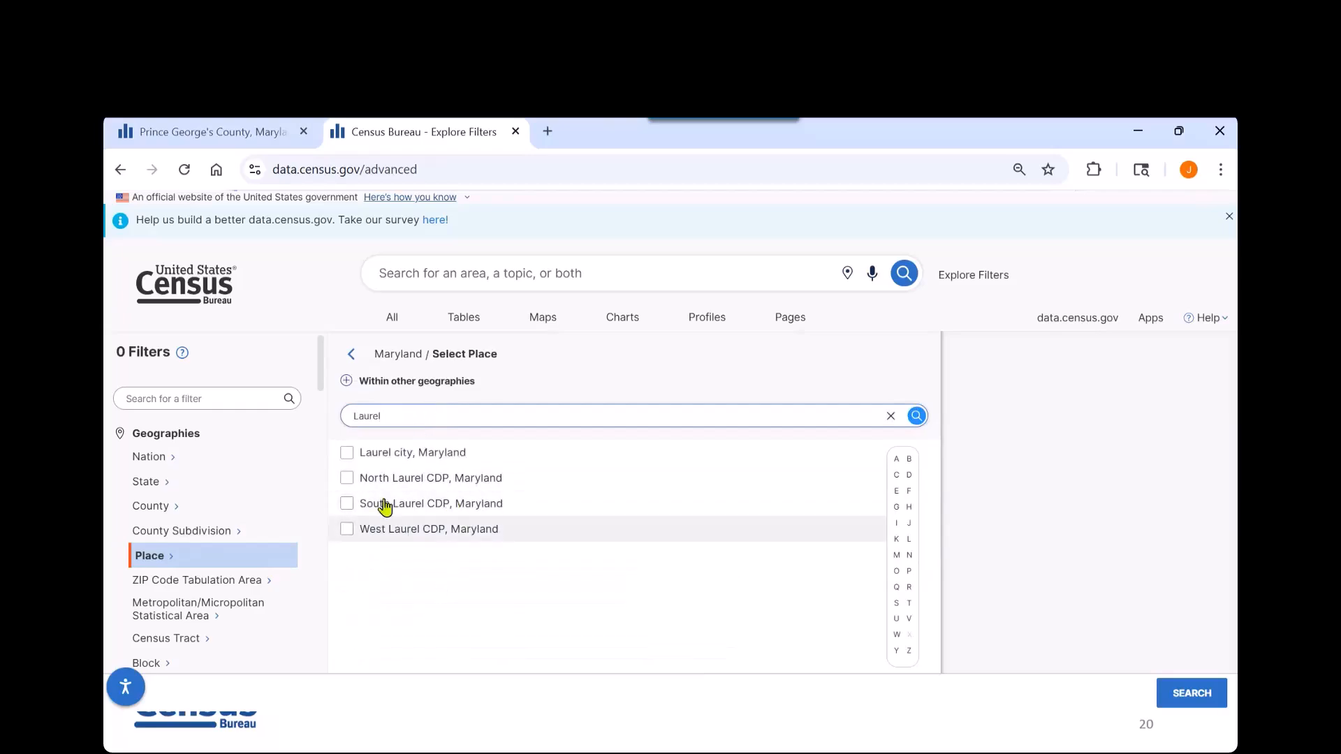
{"action": "left_click", "coordinate": [347, 454]}
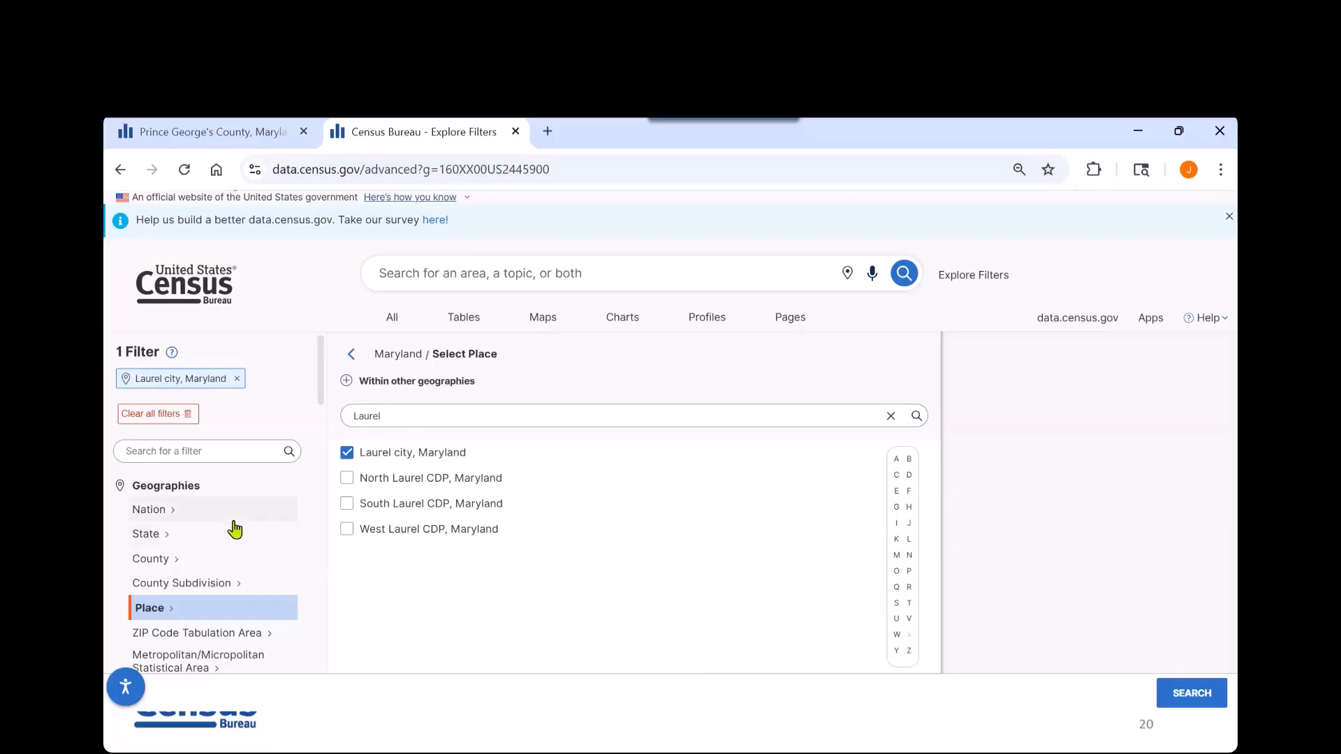
Step: Add a ZIP Code Tabulation Area filter within Maryland for ZCTA5 20707
{"action": "left_click", "coordinate": [183, 635]}
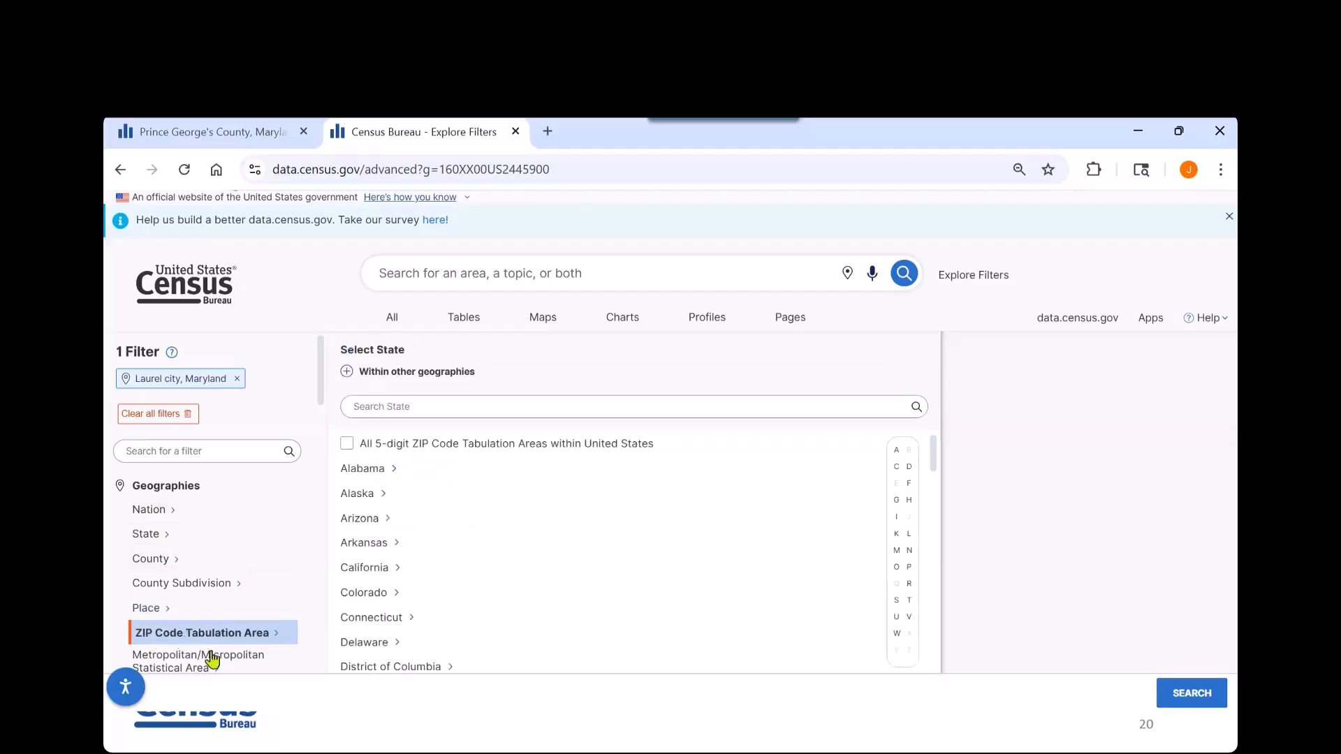
{"action": "scroll", "coordinate": [468, 594], "scroll_direction": "down", "scroll_amount": 5}
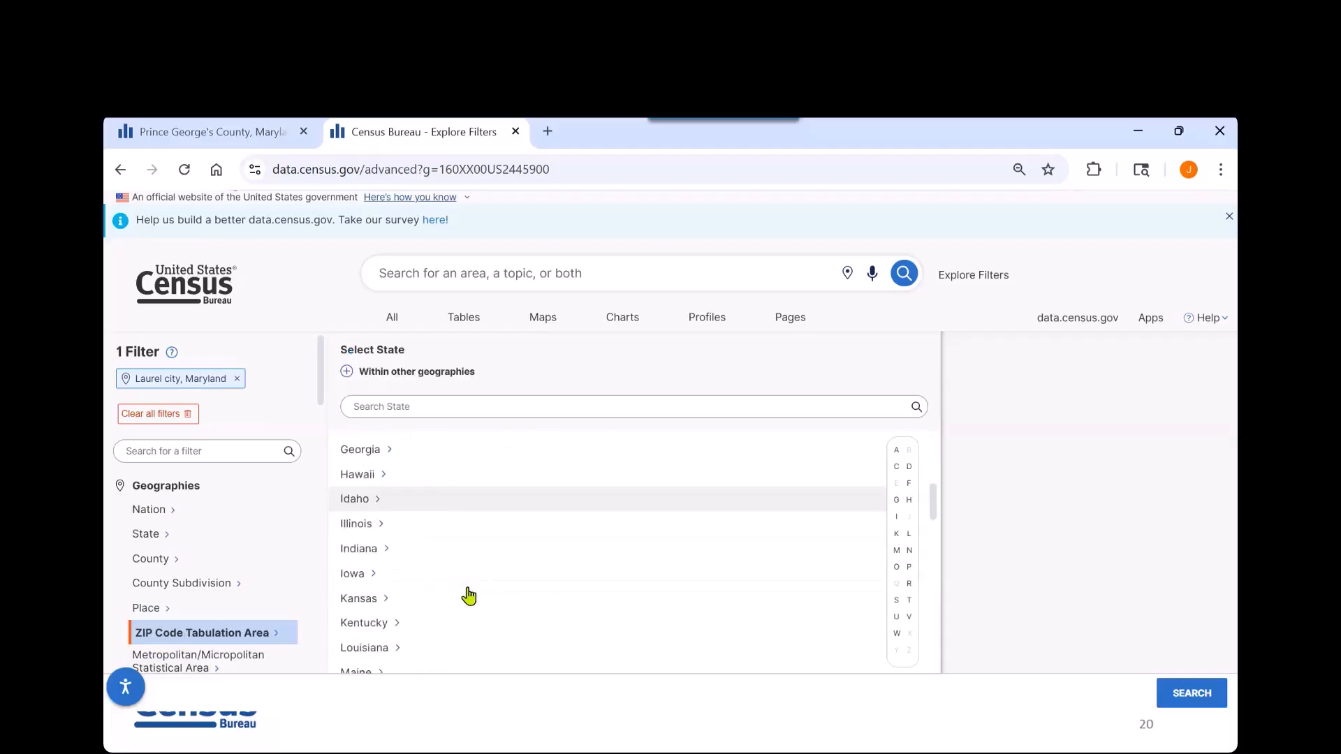
{"action": "left_click", "coordinate": [397, 609]}
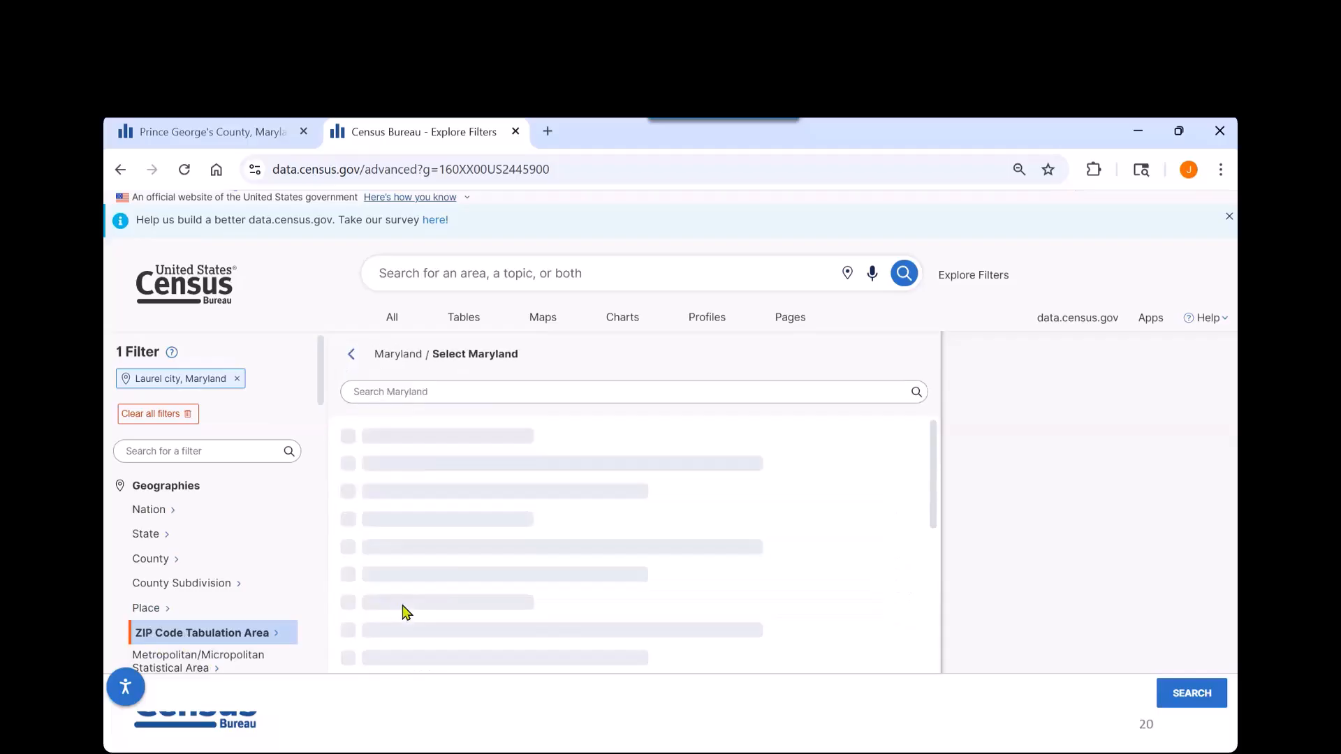
{"action": "left_click", "coordinate": [427, 414]}
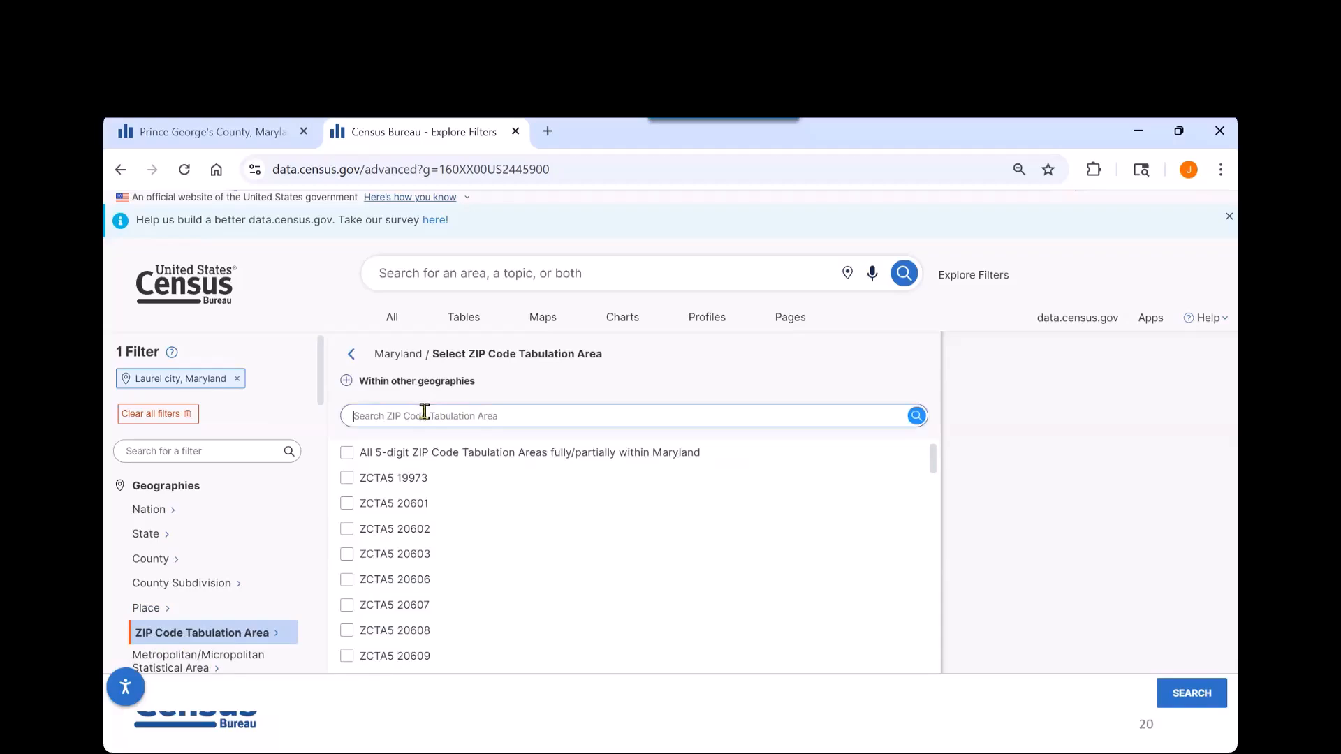
{"action": "type", "text": "20707"}
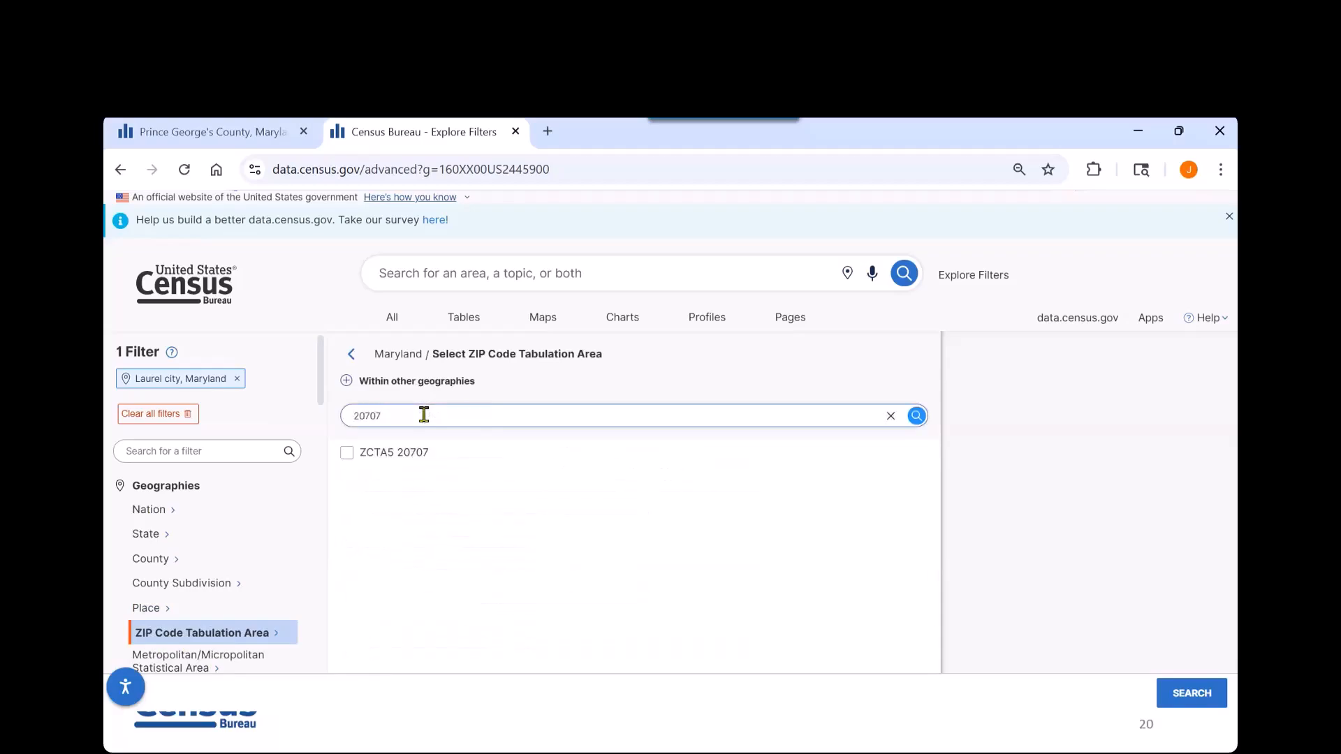
{"action": "left_click", "coordinate": [347, 453]}
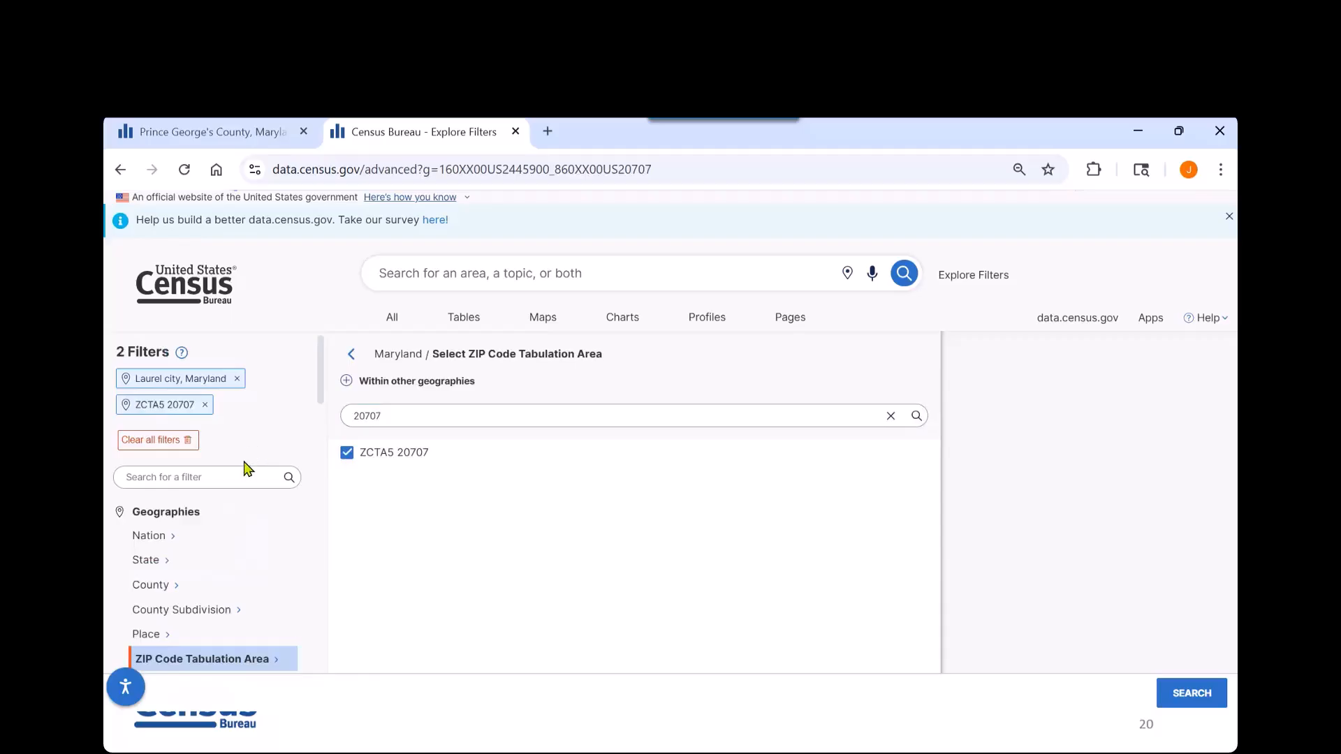
Step: Add the general Race and Ethnicity topic filter and run the filtered search
{"action": "scroll", "coordinate": [264, 481], "scroll_direction": "down", "scroll_amount": 2}
{"action": "scroll", "coordinate": [267, 492], "scroll_direction": "down", "scroll_amount": 5}
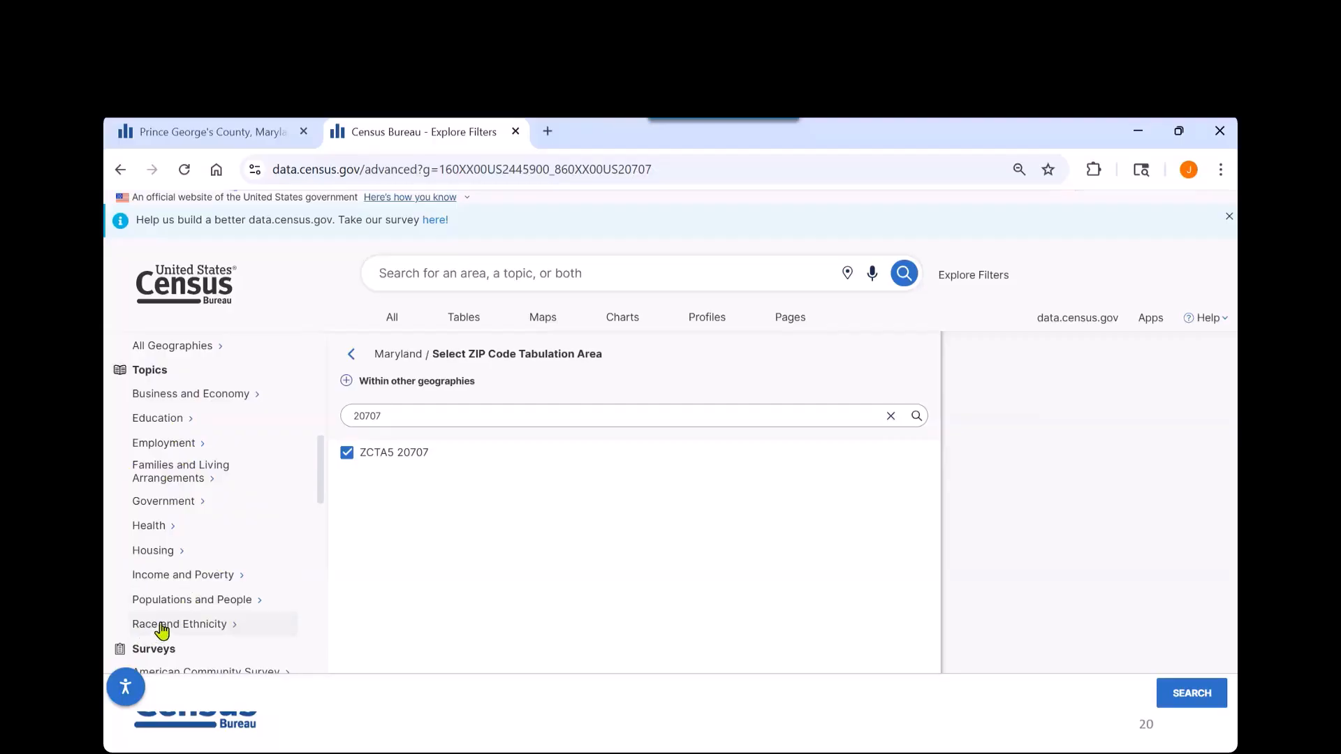
{"action": "left_click", "coordinate": [183, 632]}
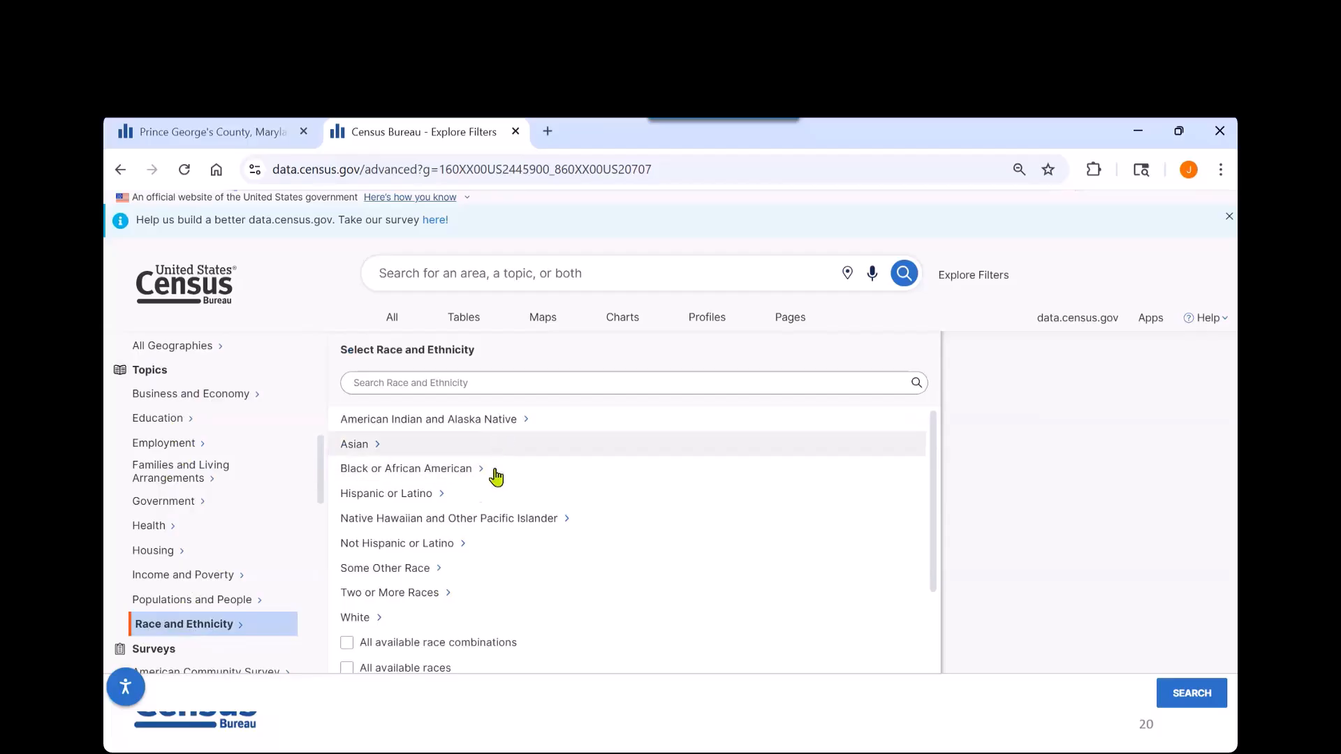
{"action": "scroll", "coordinate": [509, 577], "scroll_direction": "down", "scroll_amount": 1}
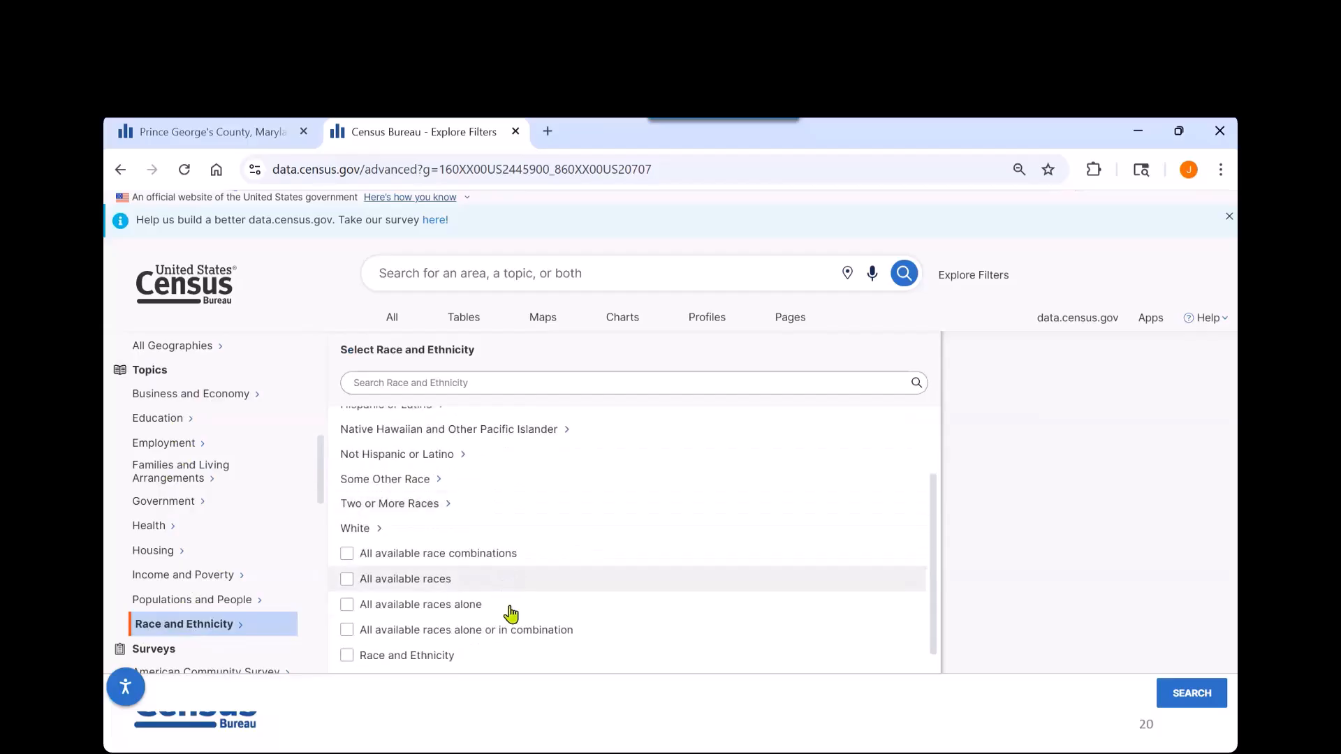
{"action": "left_click", "coordinate": [347, 655]}
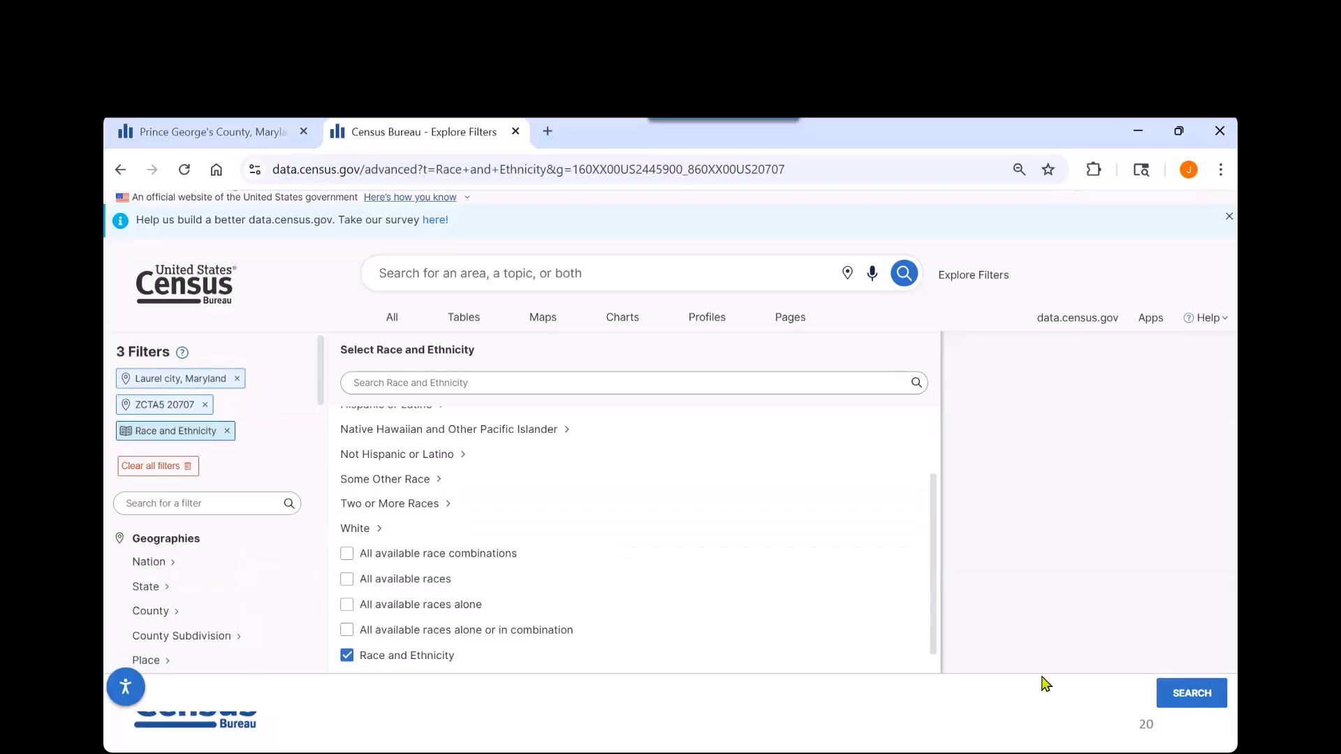
{"action": "left_click", "coordinate": [1192, 693]}
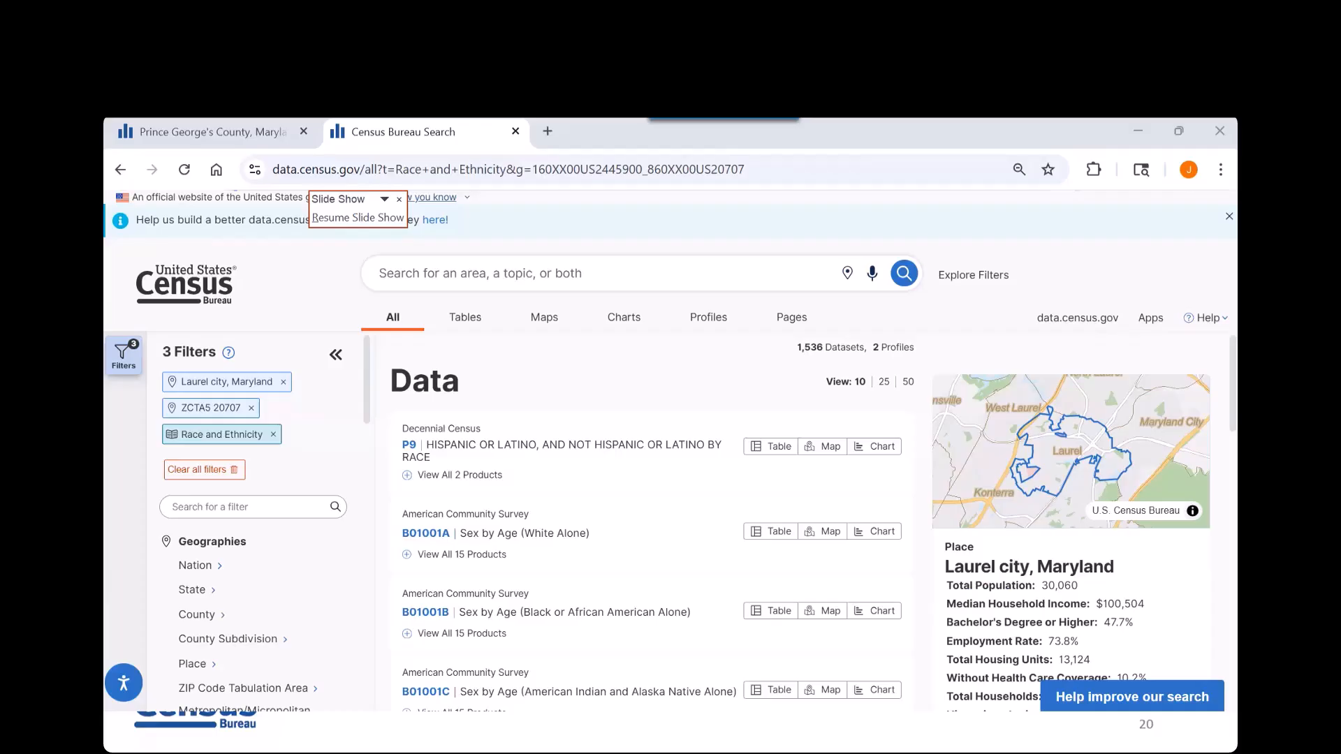
Step: Open table B01001B, Sex by Age (Black or African American Alone), check its available dataset years, and collapse the results list to compare both geographies
{"action": "left_click", "coordinate": [409, 614]}
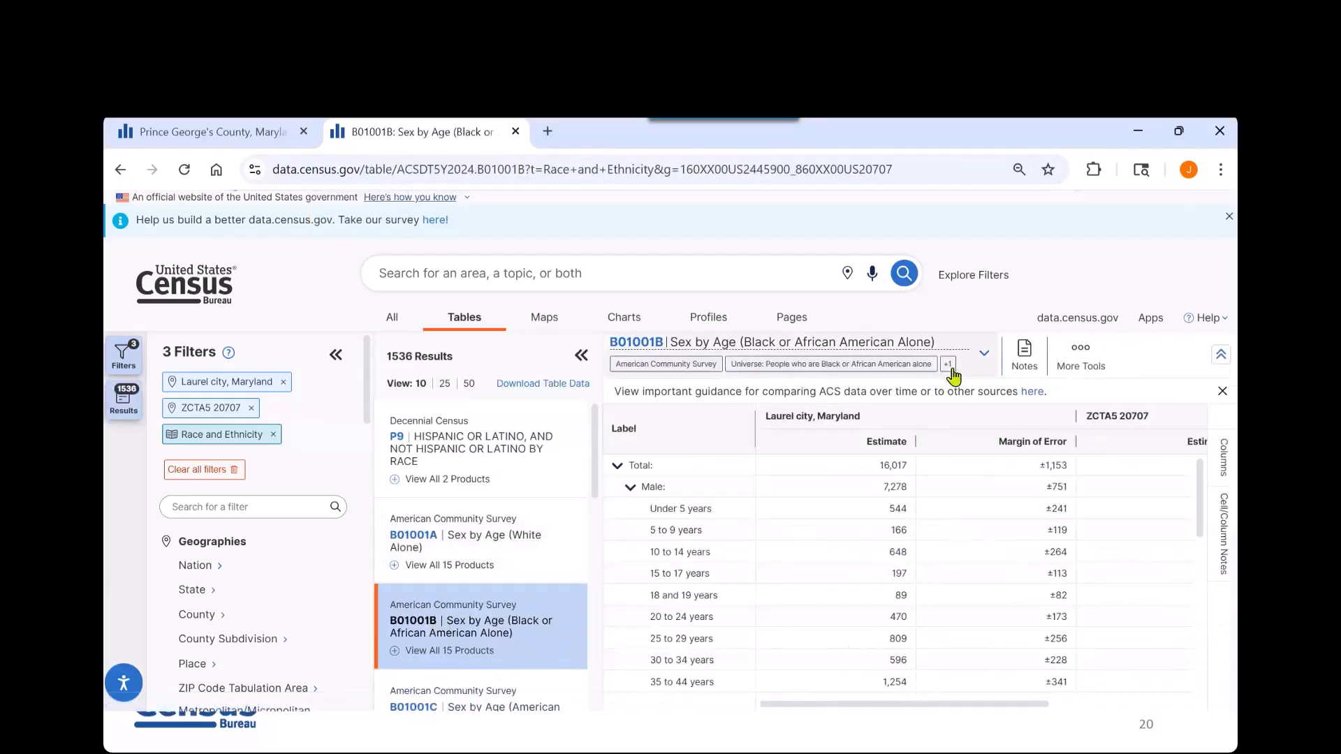
{"action": "mouse_move", "coordinate": [949, 369]}
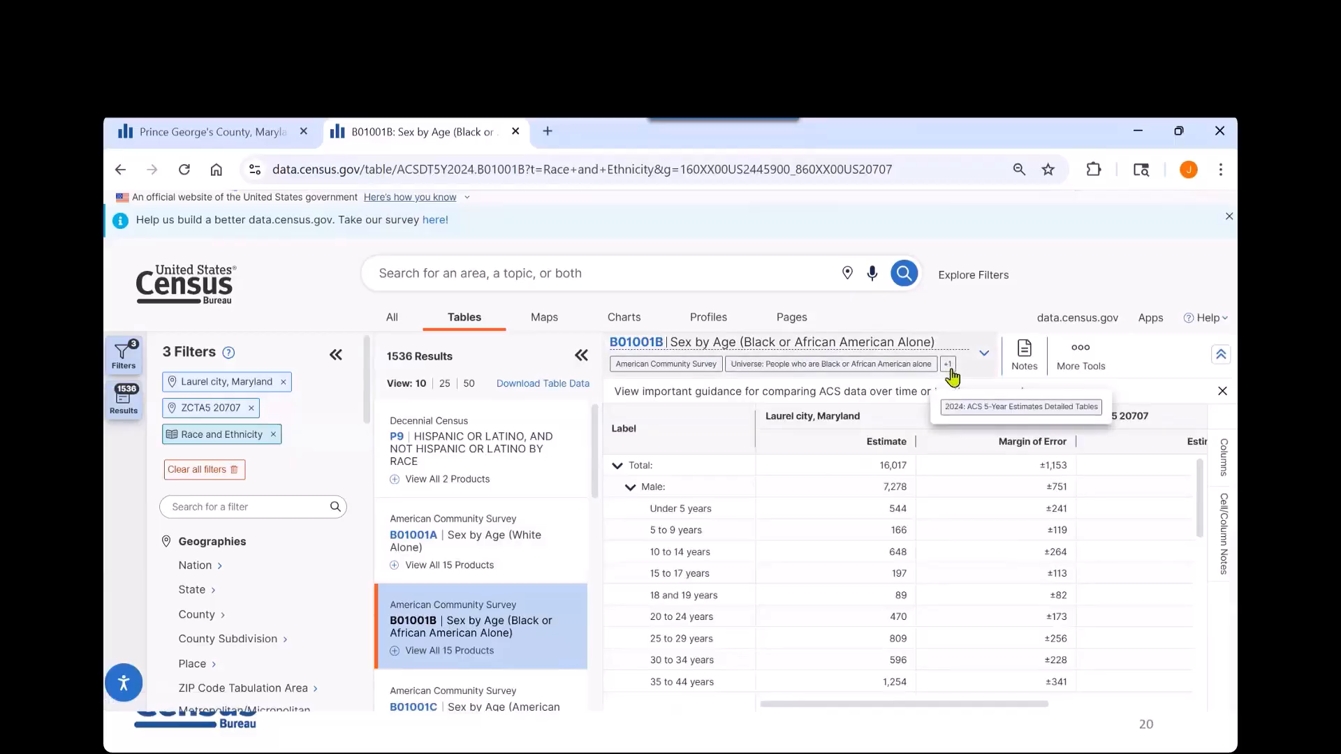
{"action": "left_click", "coordinate": [949, 366]}
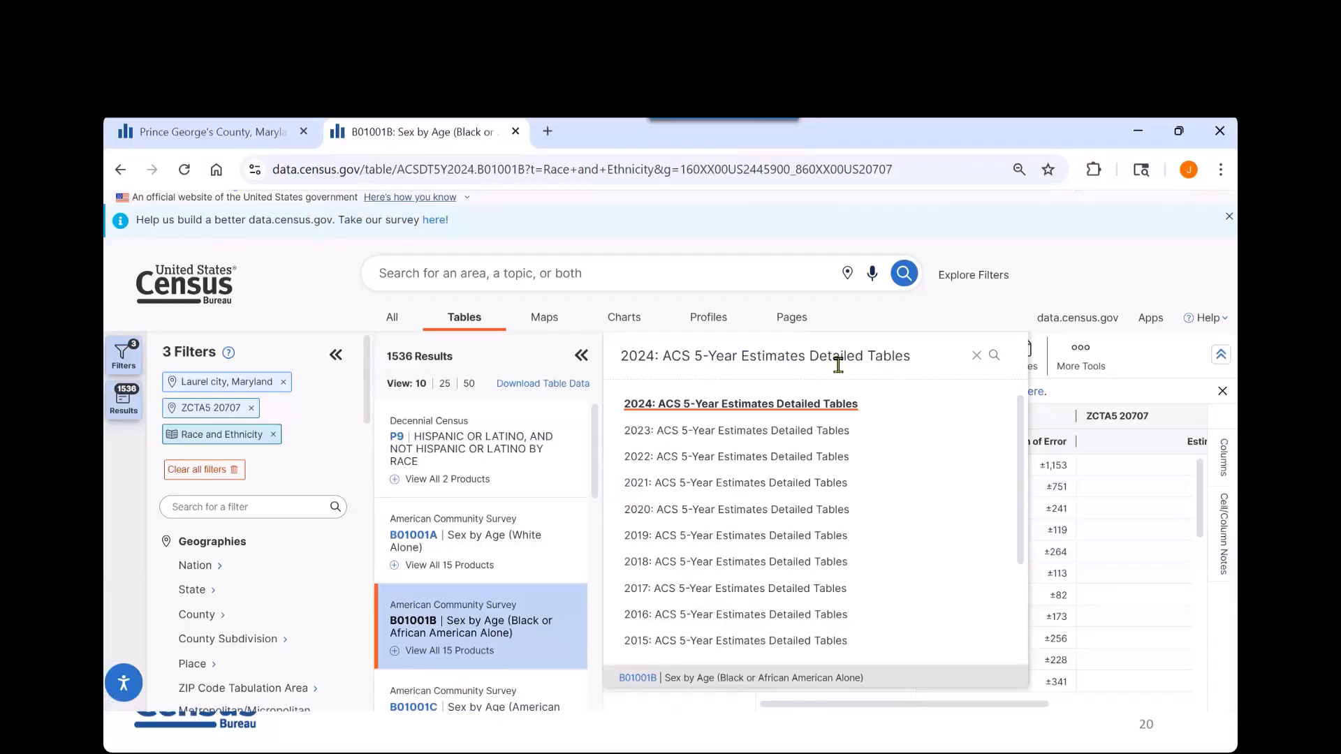
{"action": "left_click", "coordinate": [1036, 283]}
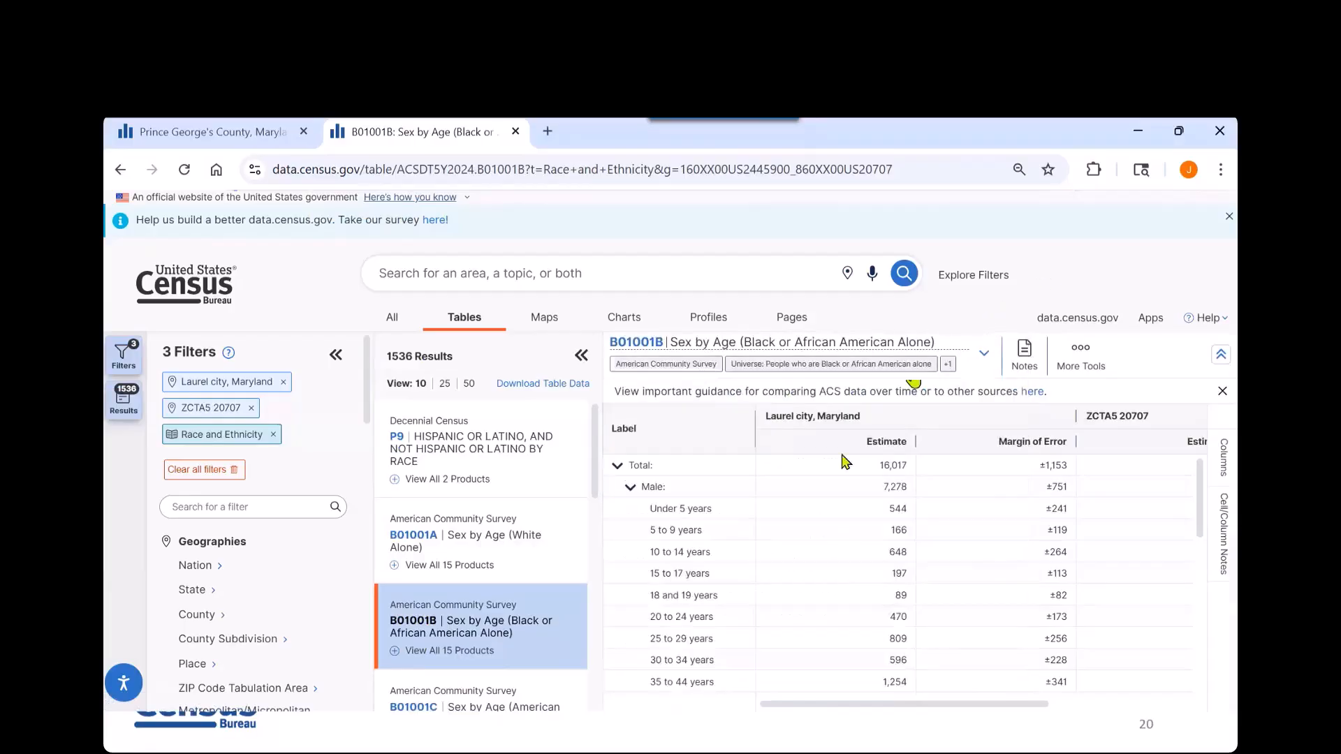
{"action": "left_click", "coordinate": [579, 356]}
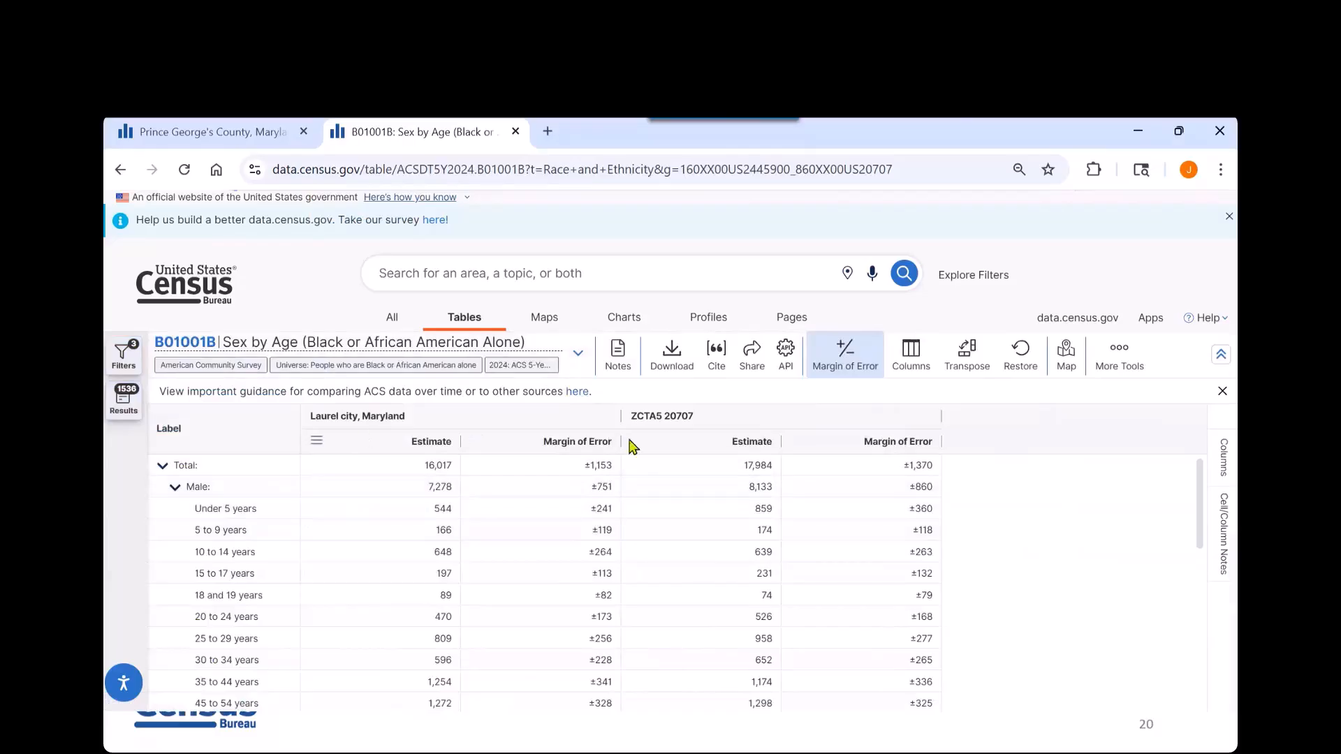
Step: View the table's download format options, show the presentation's Selecting Collections of Geographies topic, and return to the browser to dismiss the download options
{"action": "key", "text": "alt+Tab"}
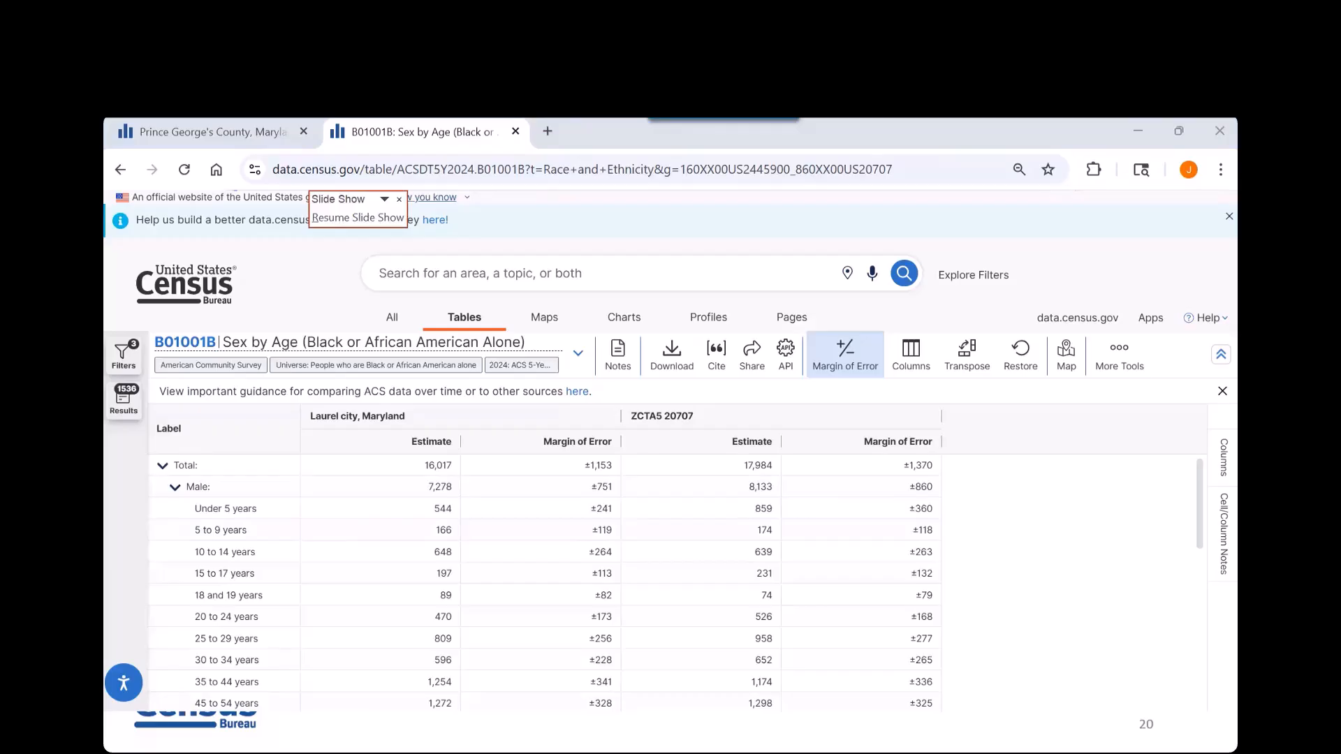
{"action": "left_click", "coordinate": [672, 357]}
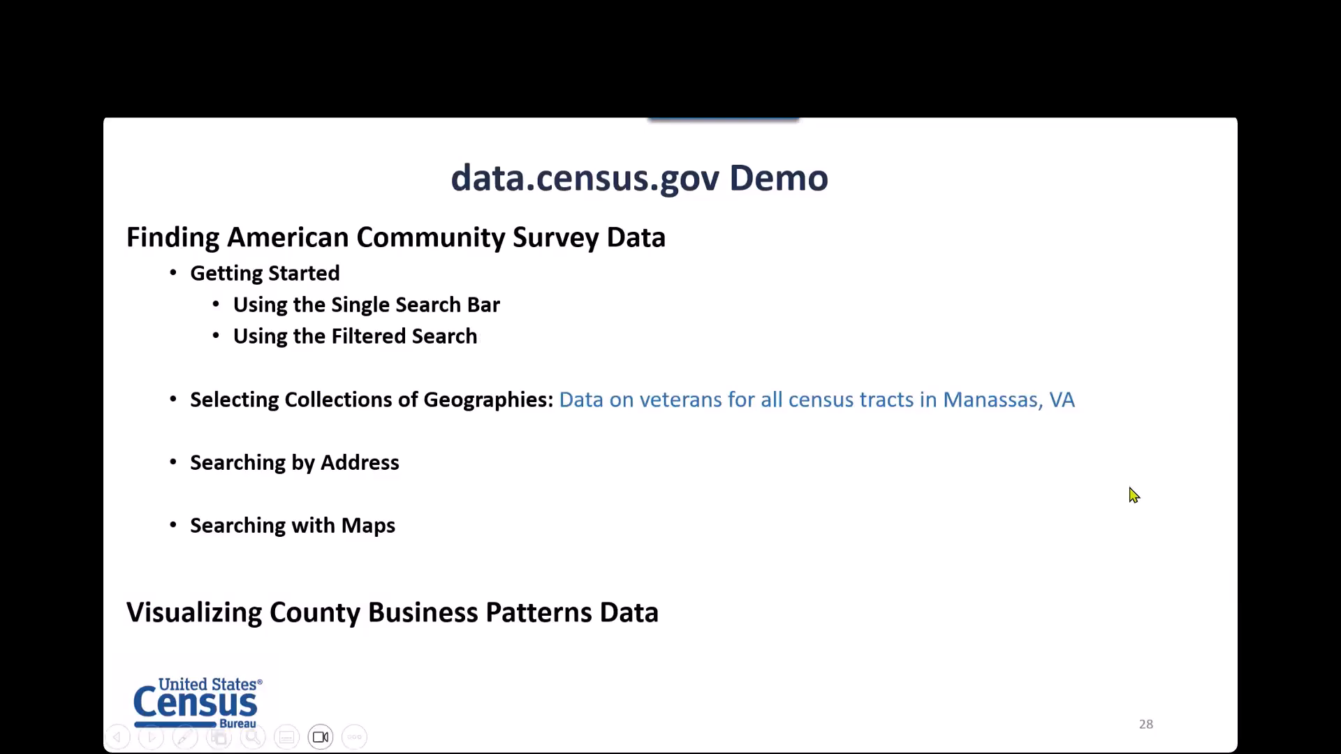
{"action": "key", "text": "alt+Tab"}
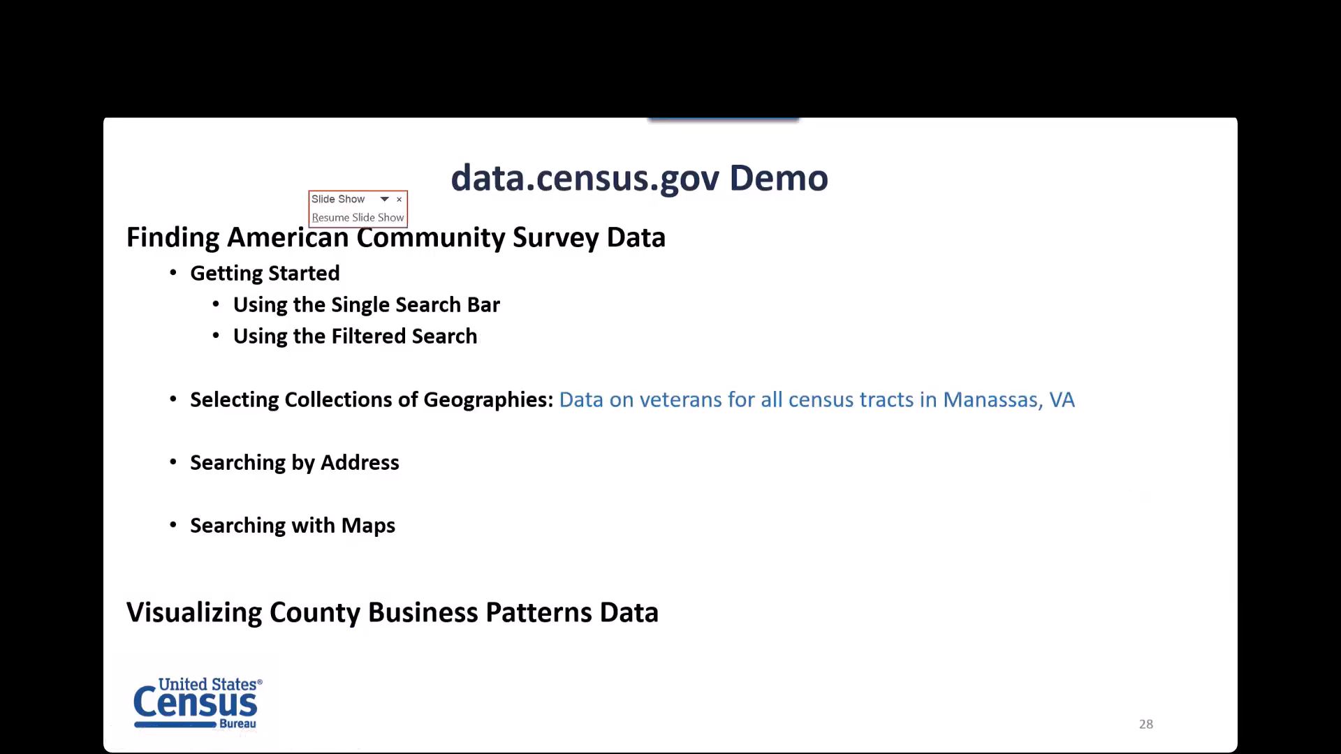
{"action": "key", "text": "alt+Tab"}
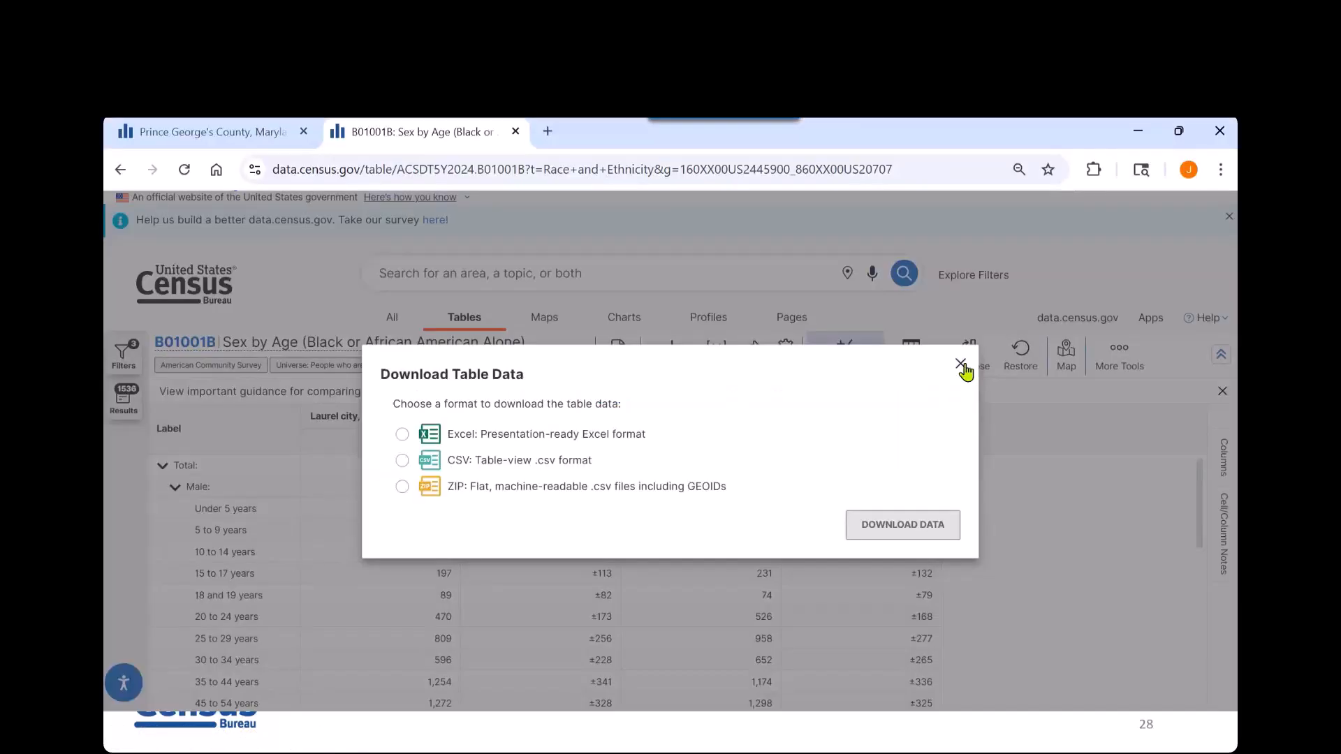
{"action": "left_click", "coordinate": [962, 364]}
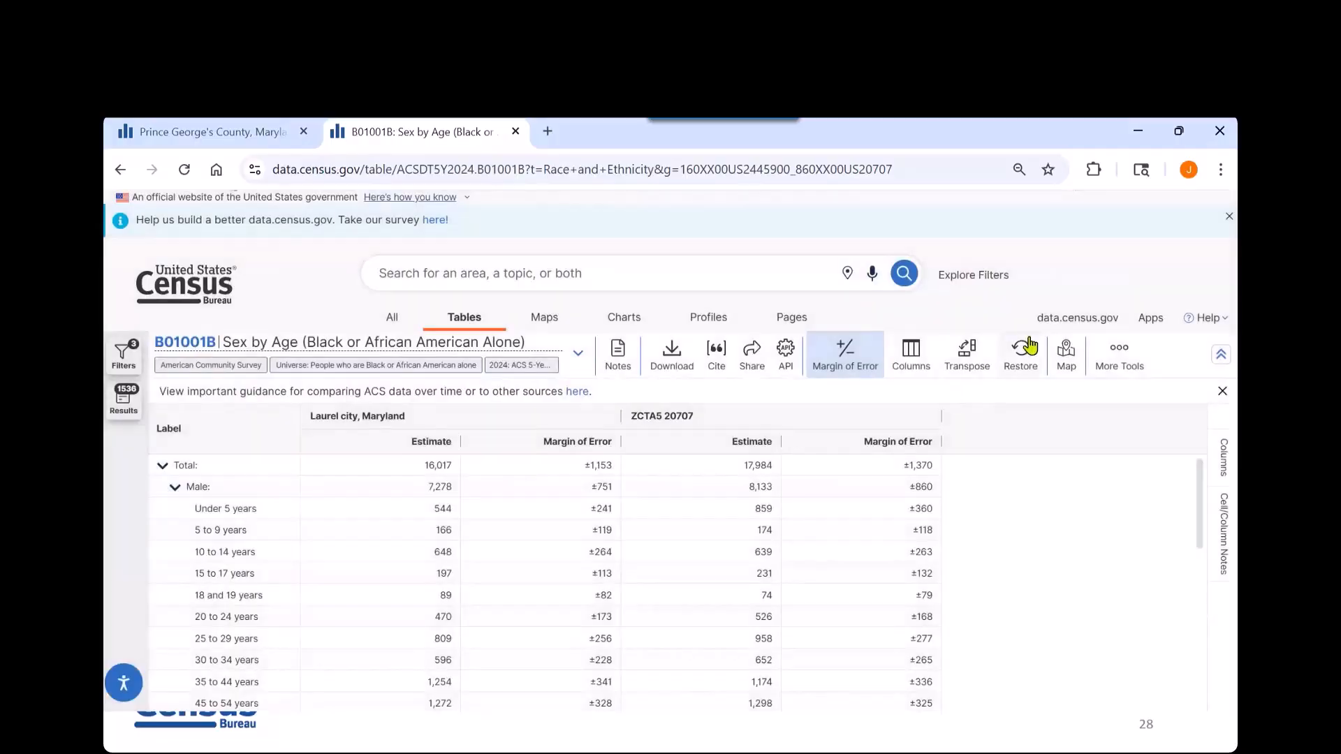
Step: Start a new filter set from the data.census.gov home page and choose Virginia under the Census Tract geography
{"action": "left_click", "coordinate": [1084, 321]}
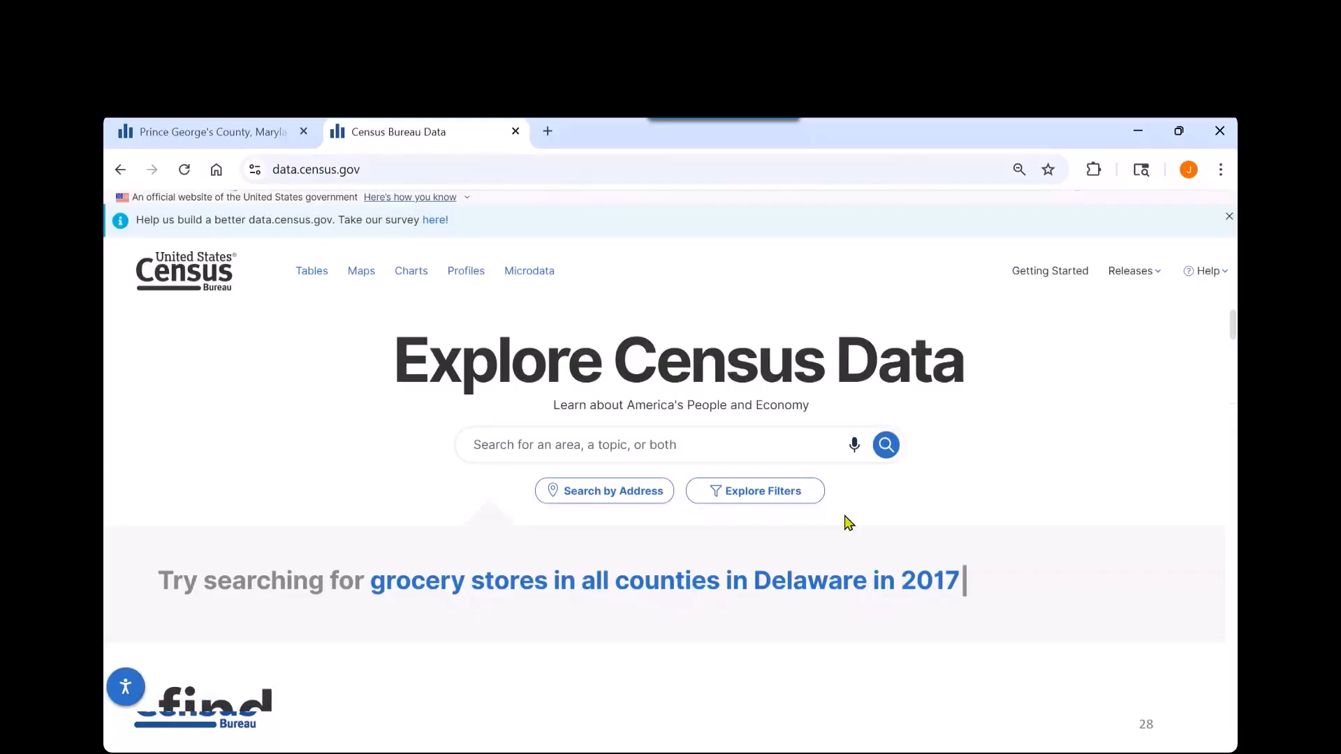
{"action": "left_click", "coordinate": [746, 502]}
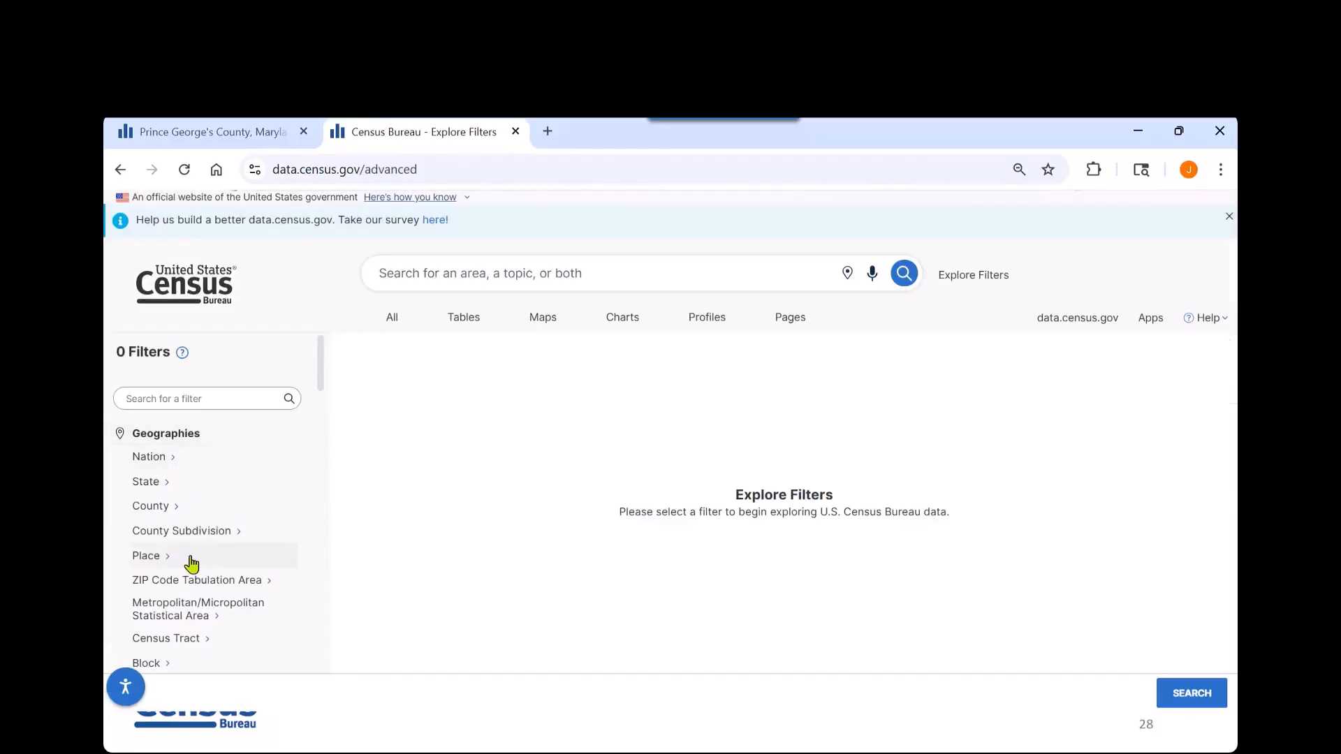
{"action": "left_click", "coordinate": [175, 647]}
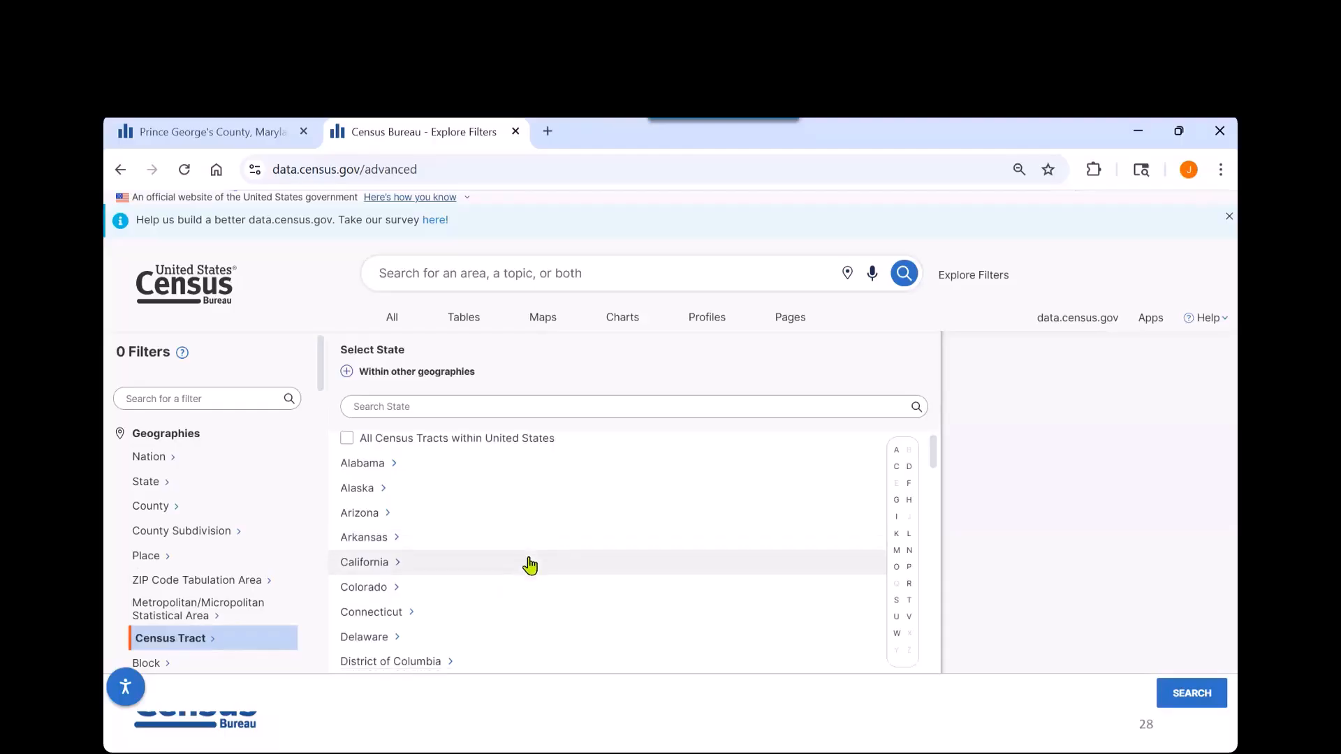
{"action": "scroll", "coordinate": [530, 566], "scroll_direction": "down", "scroll_amount": 10}
{"action": "scroll", "coordinate": [530, 566], "scroll_direction": "down", "scroll_amount": 6}
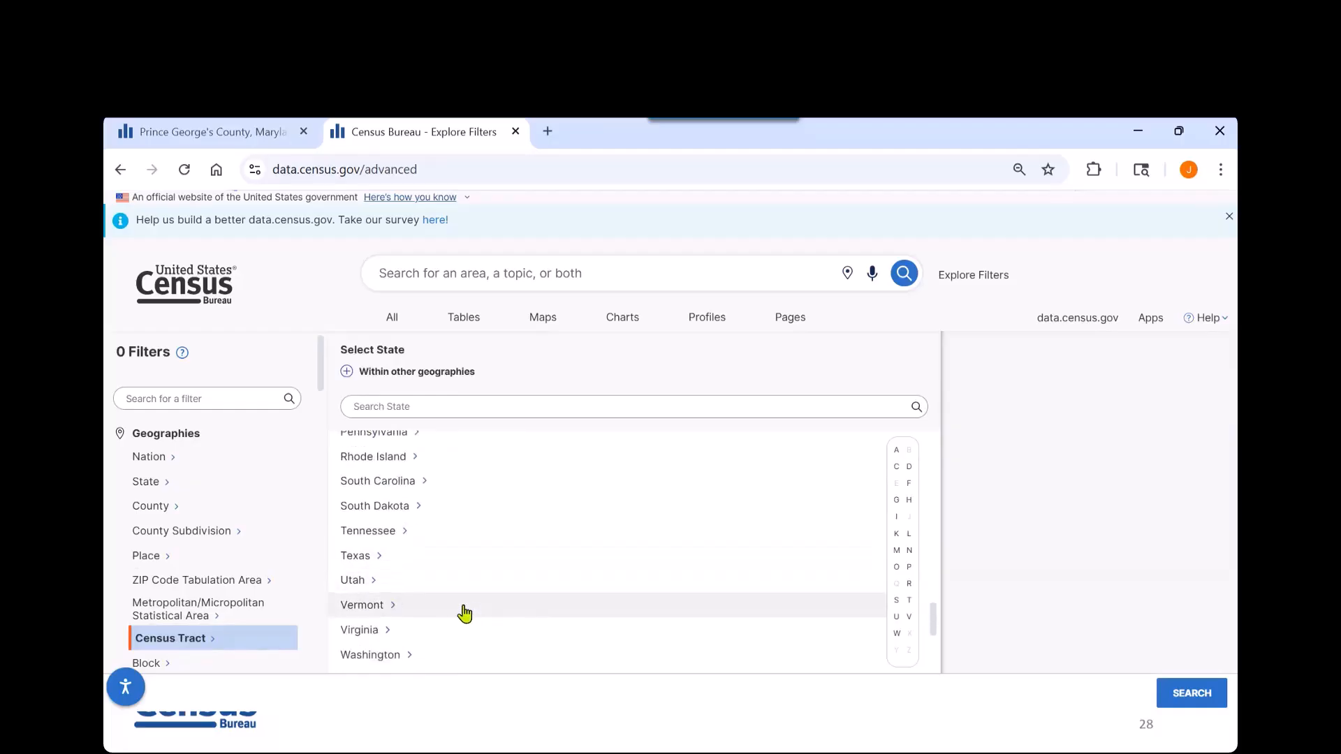
{"action": "scroll", "coordinate": [466, 608], "scroll_direction": "down", "scroll_amount": 2}
{"action": "left_click", "coordinate": [409, 550]}
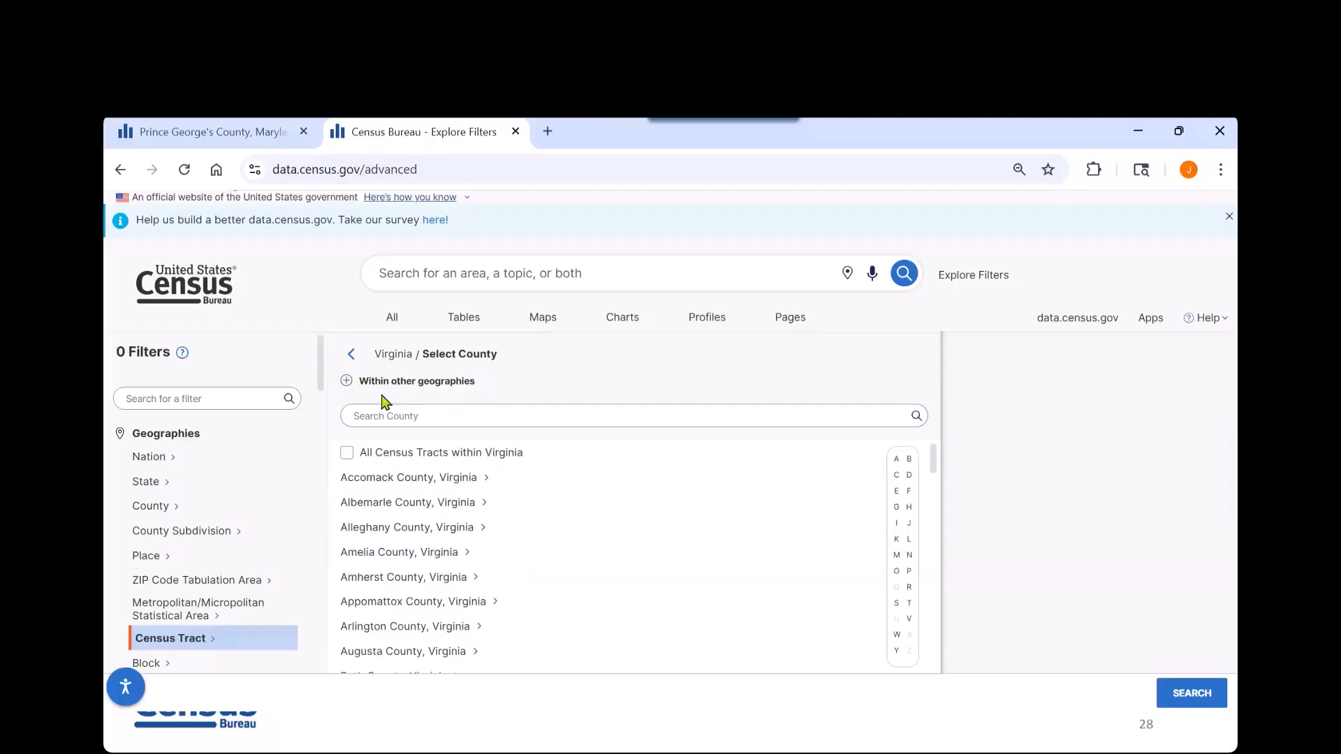
Step: Browse Virginia's census tracts by place instead of county and select all tracts fully or partially within Manassas city
{"action": "left_click", "coordinate": [347, 381]}
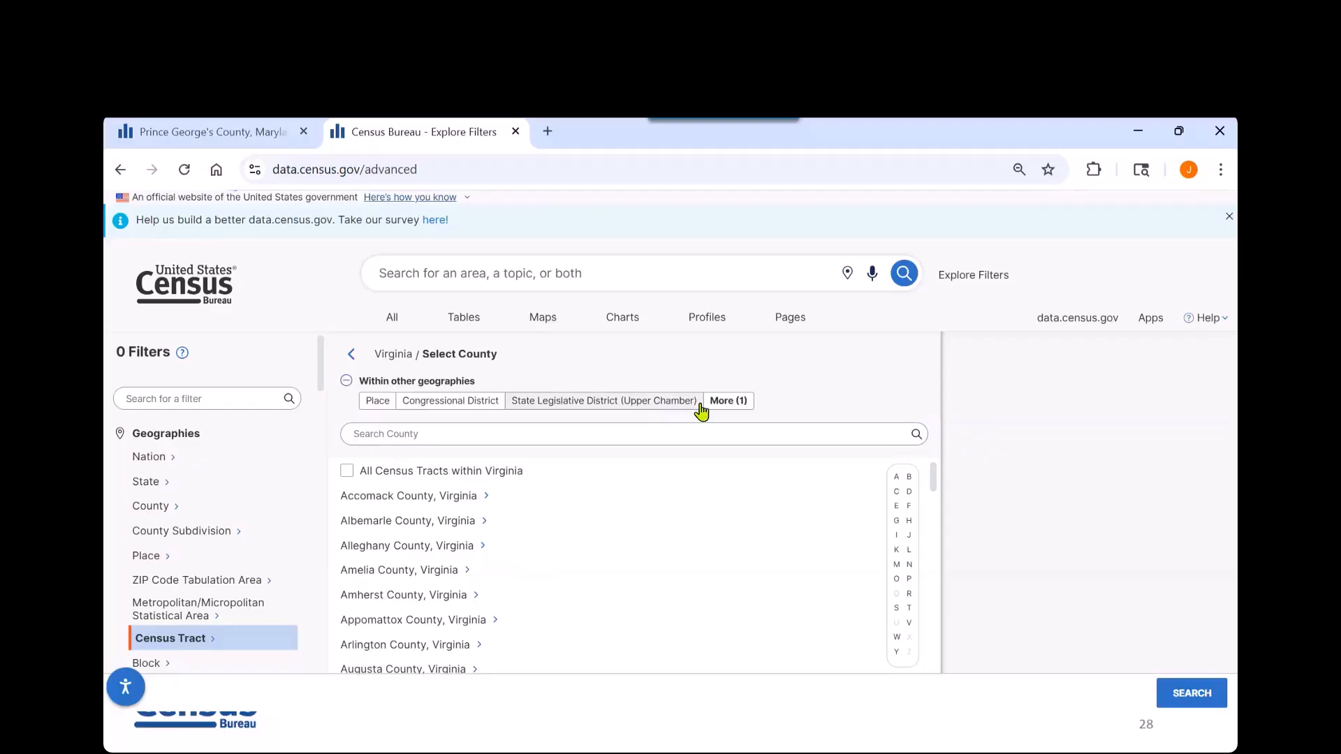
{"action": "left_click", "coordinate": [444, 442]}
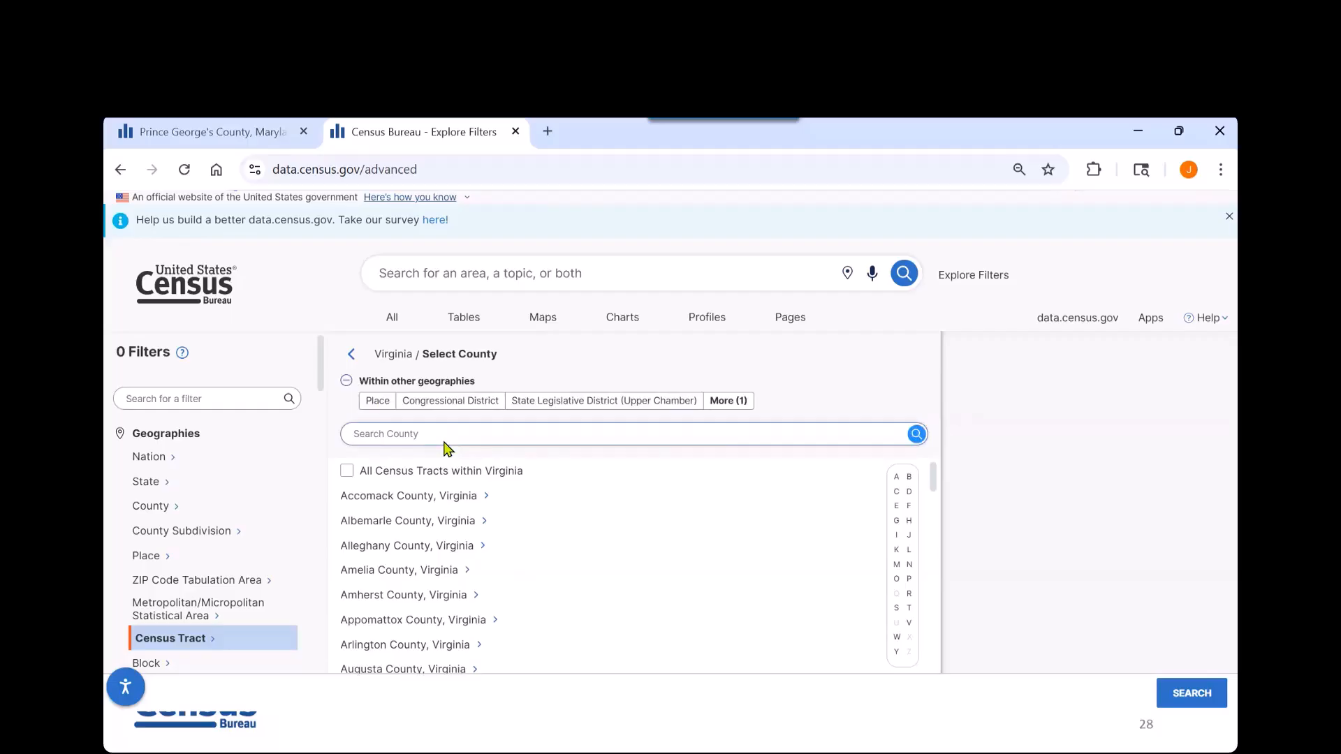
{"action": "left_click", "coordinate": [380, 409]}
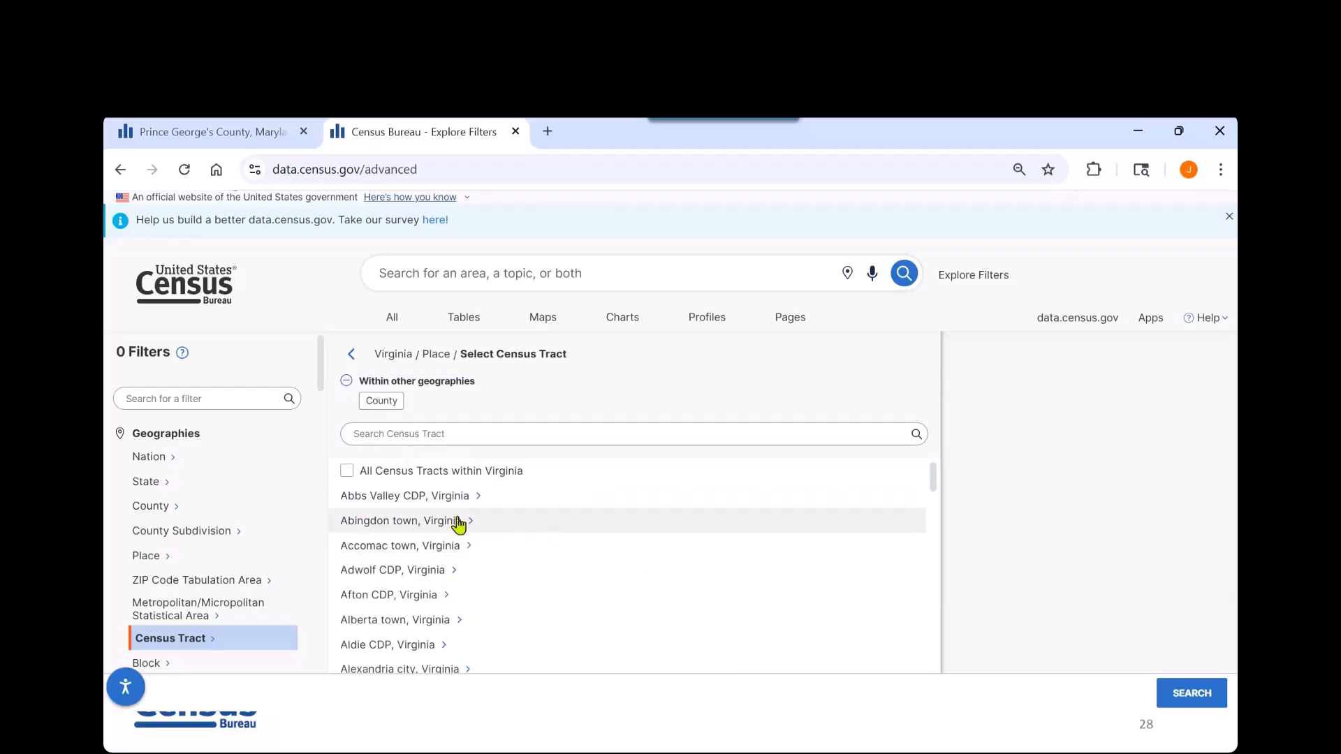
{"action": "left_click", "coordinate": [463, 434]}
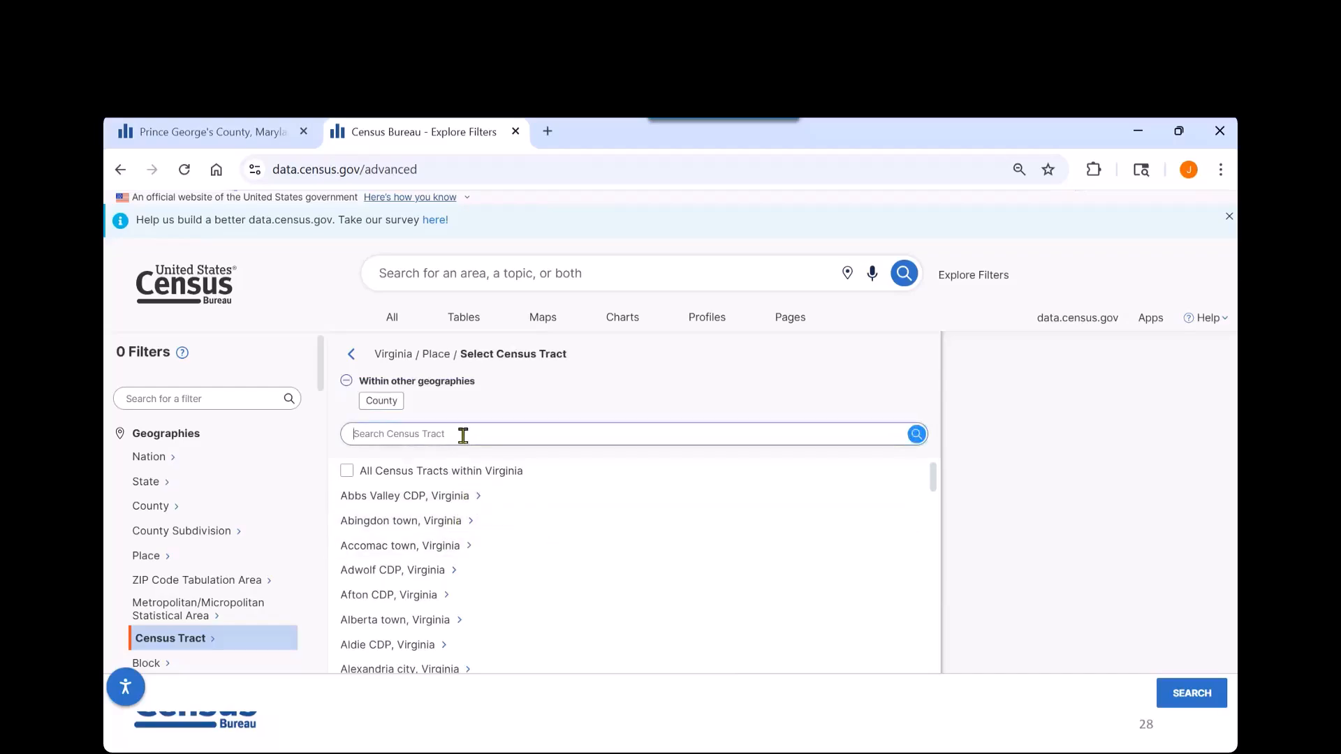
{"action": "type", "text": "Manass"}
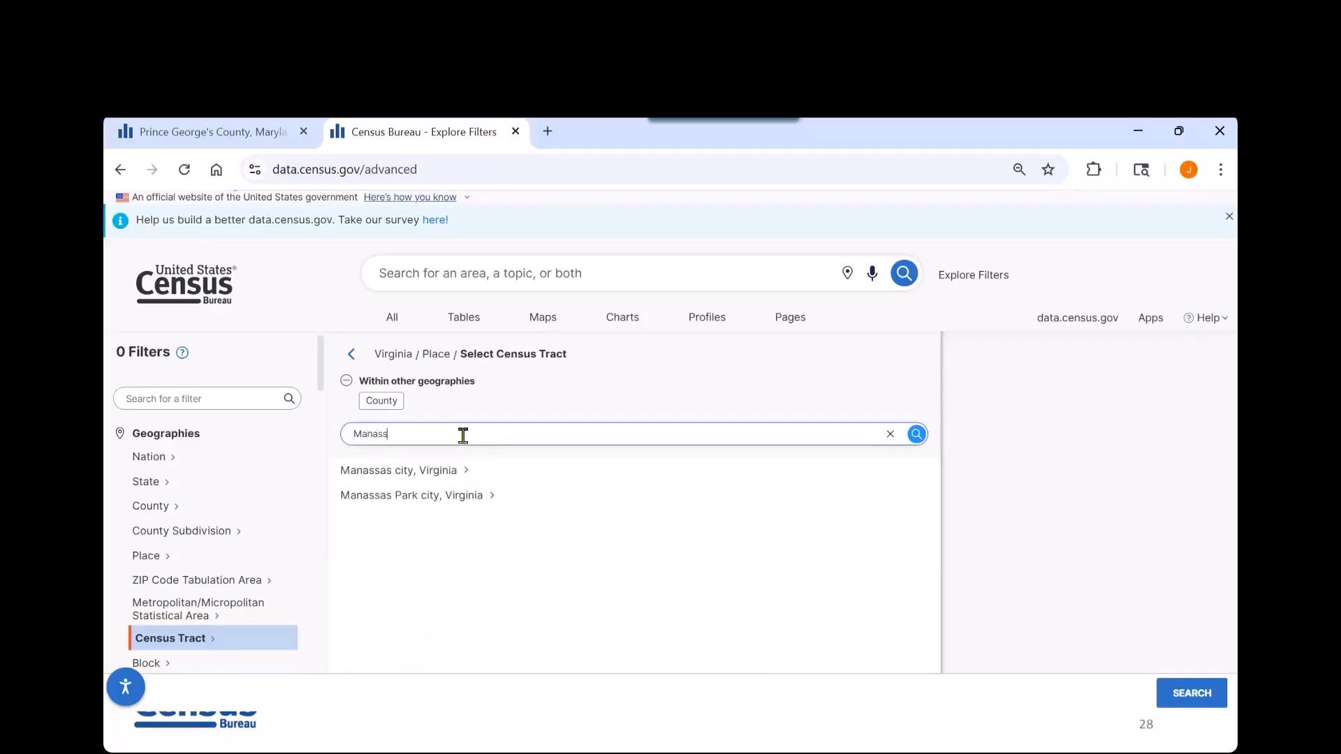
{"action": "left_click", "coordinate": [397, 475]}
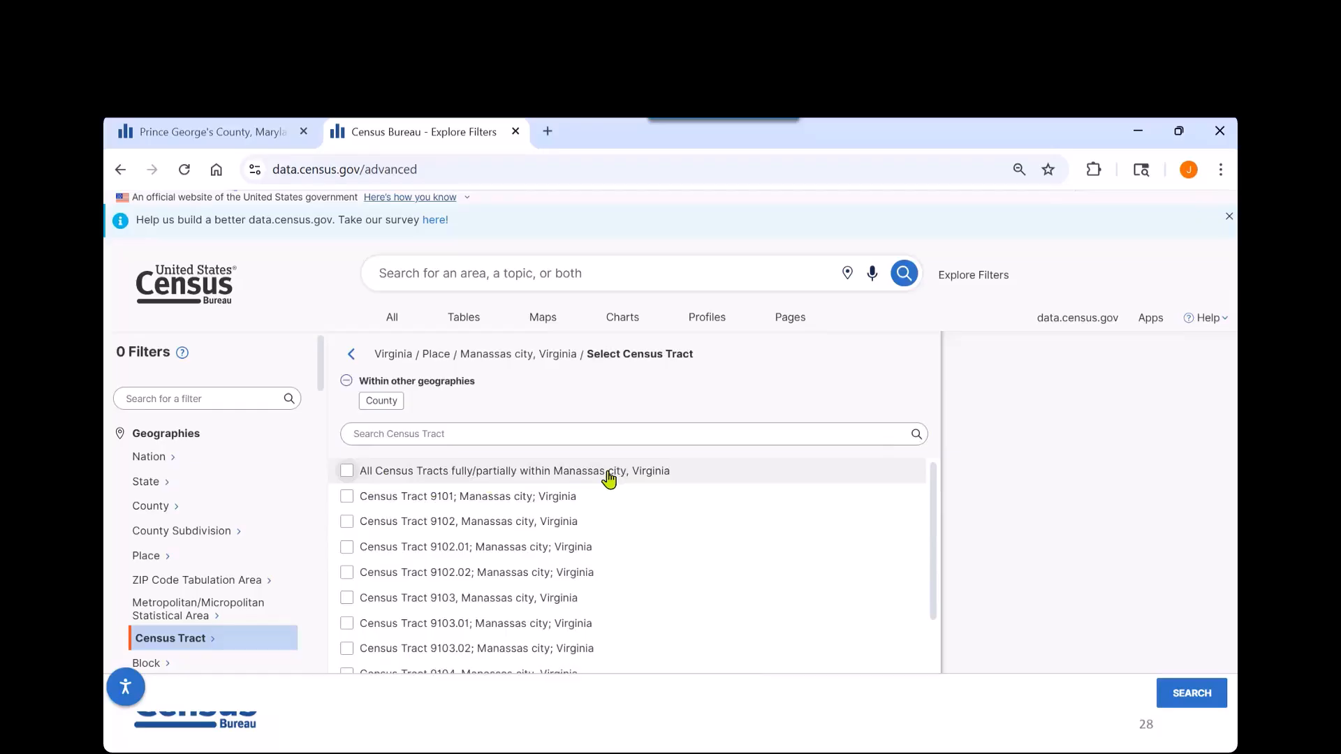
{"action": "left_click", "coordinate": [361, 473]}
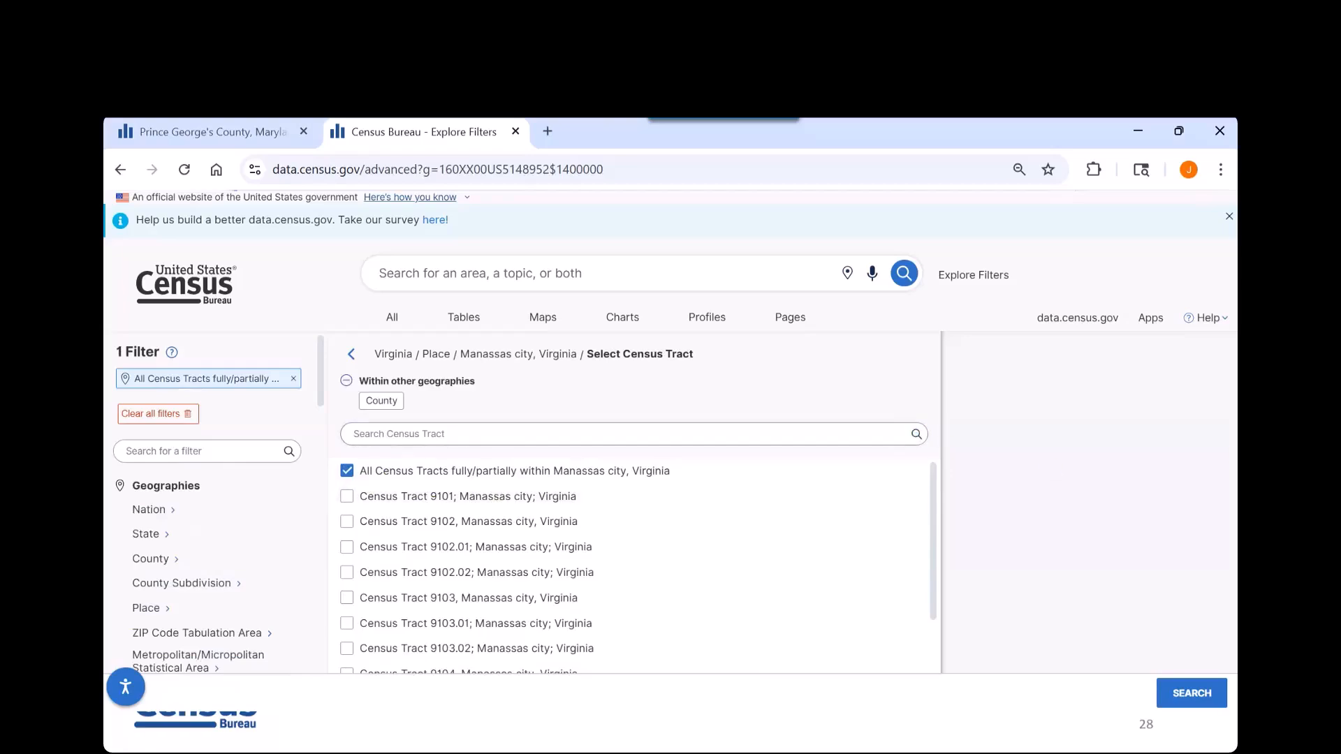
Step: Add the Veterans topic from Populations and People as a filter and run the search
{"action": "scroll", "coordinate": [261, 475], "scroll_direction": "down", "scroll_amount": 5}
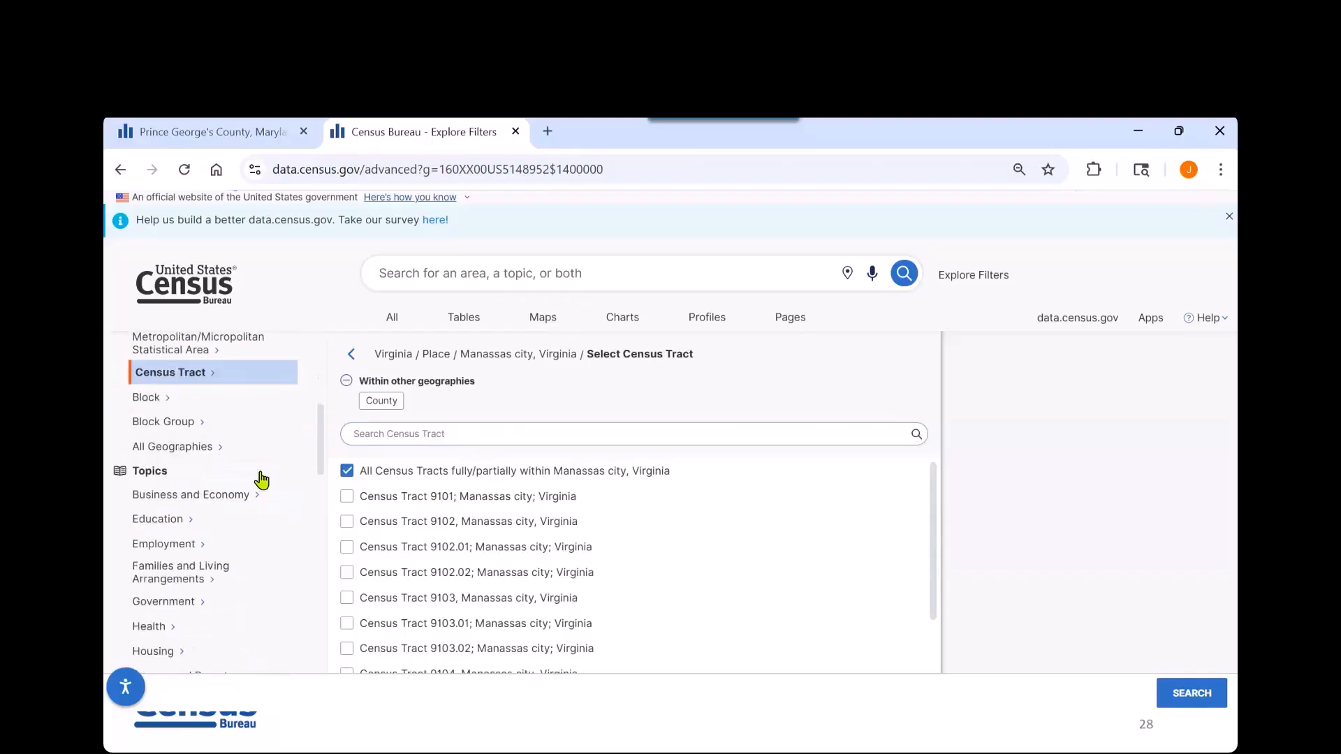
{"action": "scroll", "coordinate": [180, 553], "scroll_direction": "down", "scroll_amount": 1}
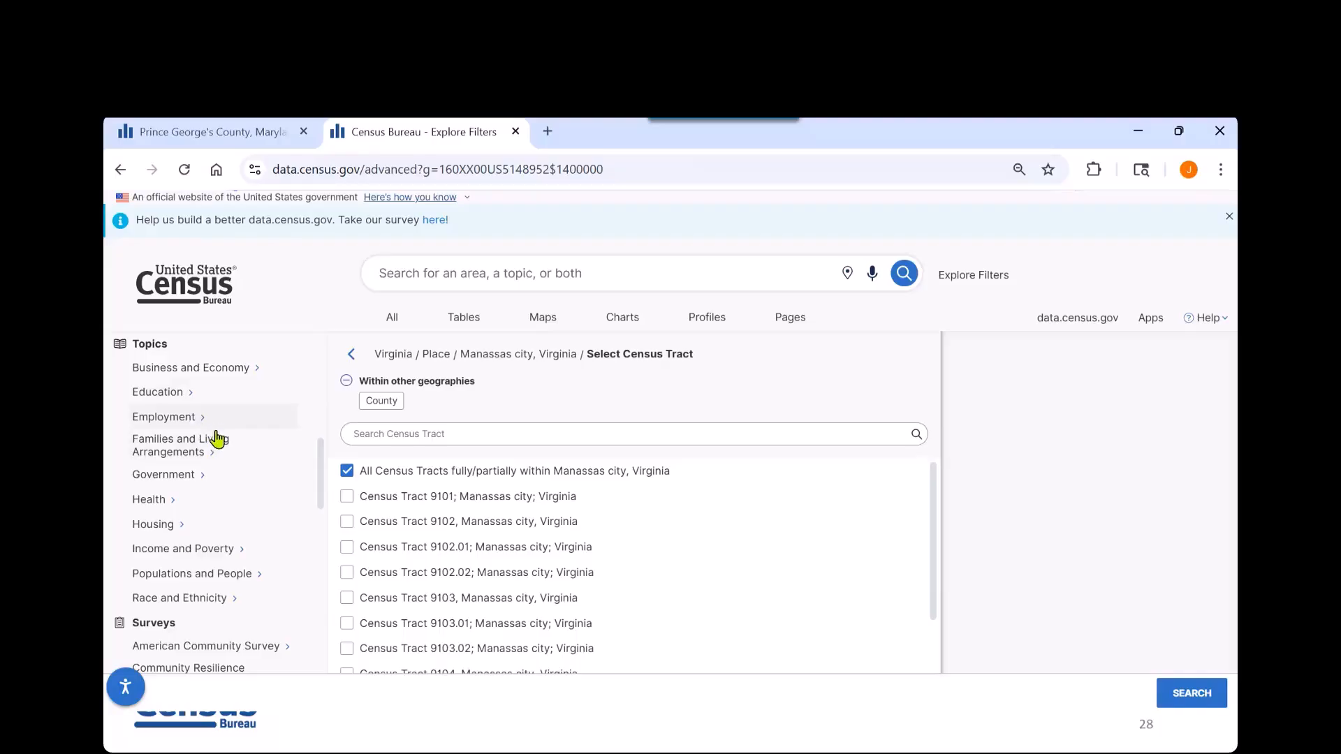
{"action": "left_click", "coordinate": [162, 581]}
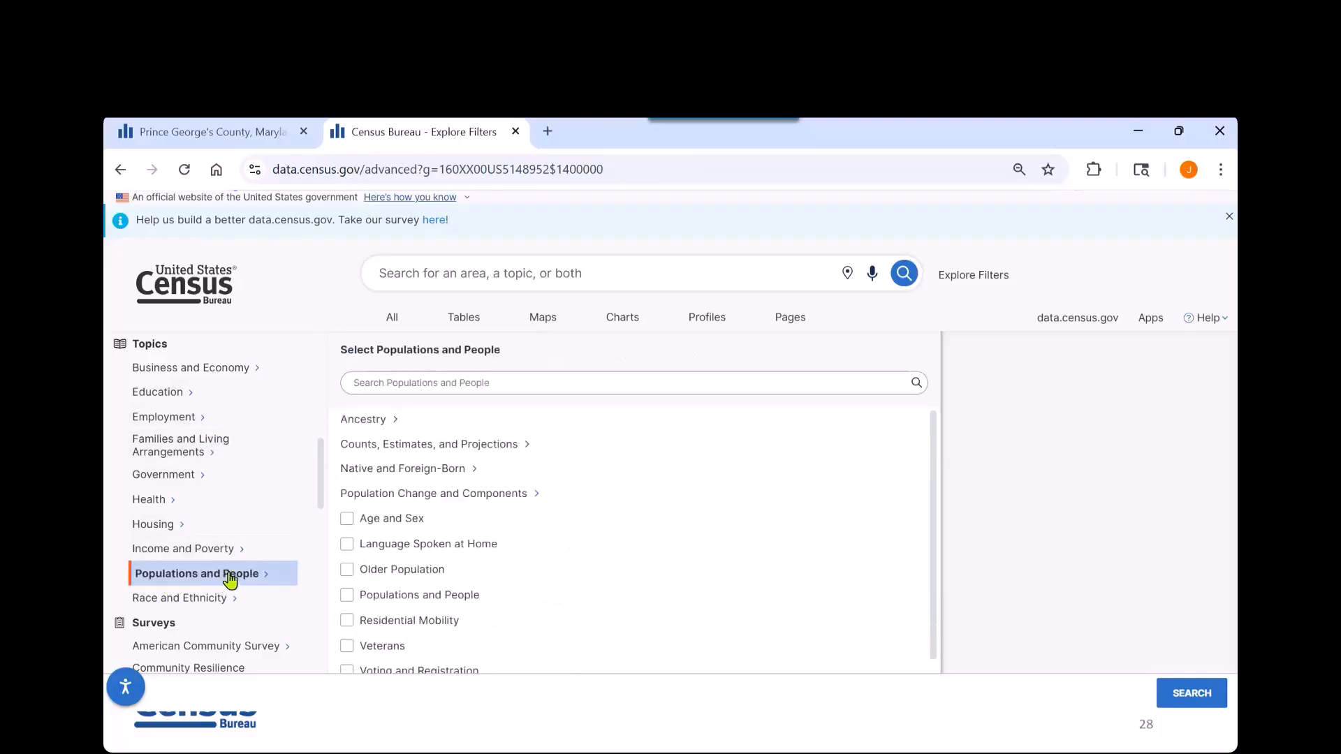
{"action": "scroll", "coordinate": [380, 598], "scroll_direction": "down", "scroll_amount": 1}
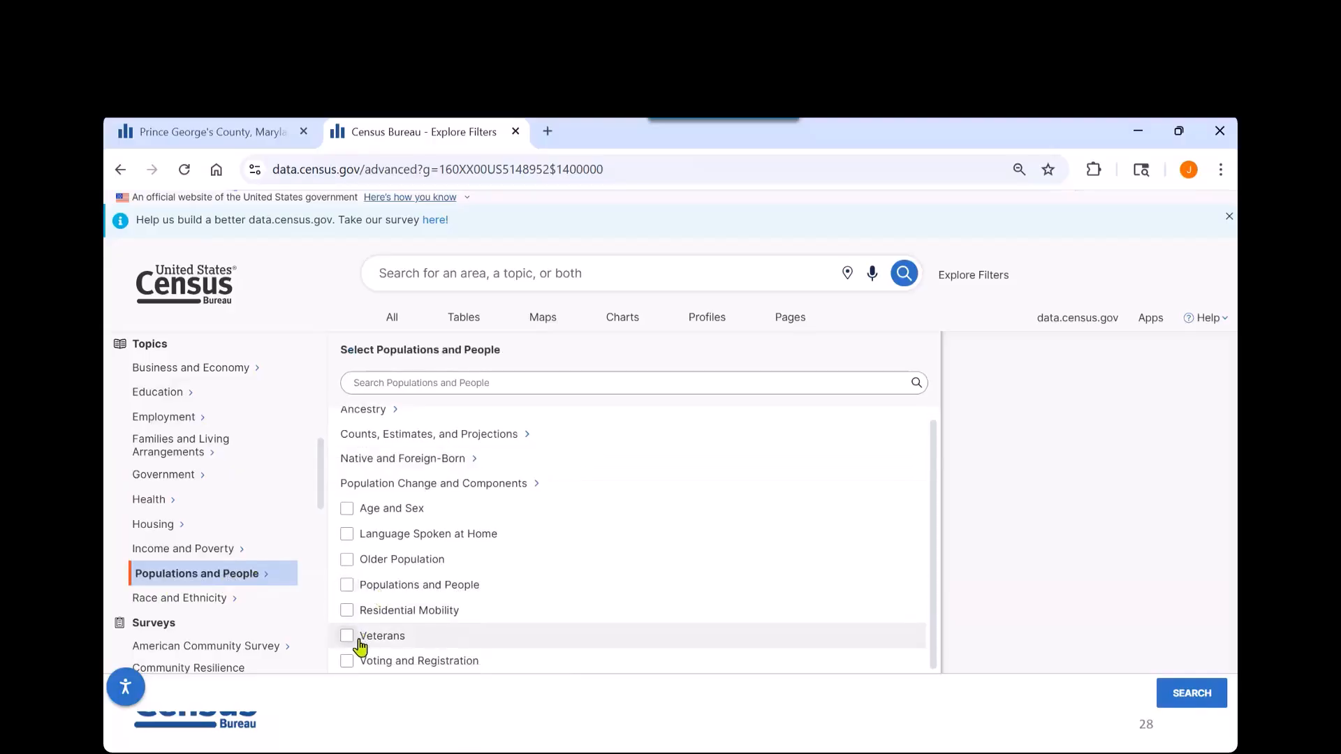
{"action": "left_click", "coordinate": [381, 636]}
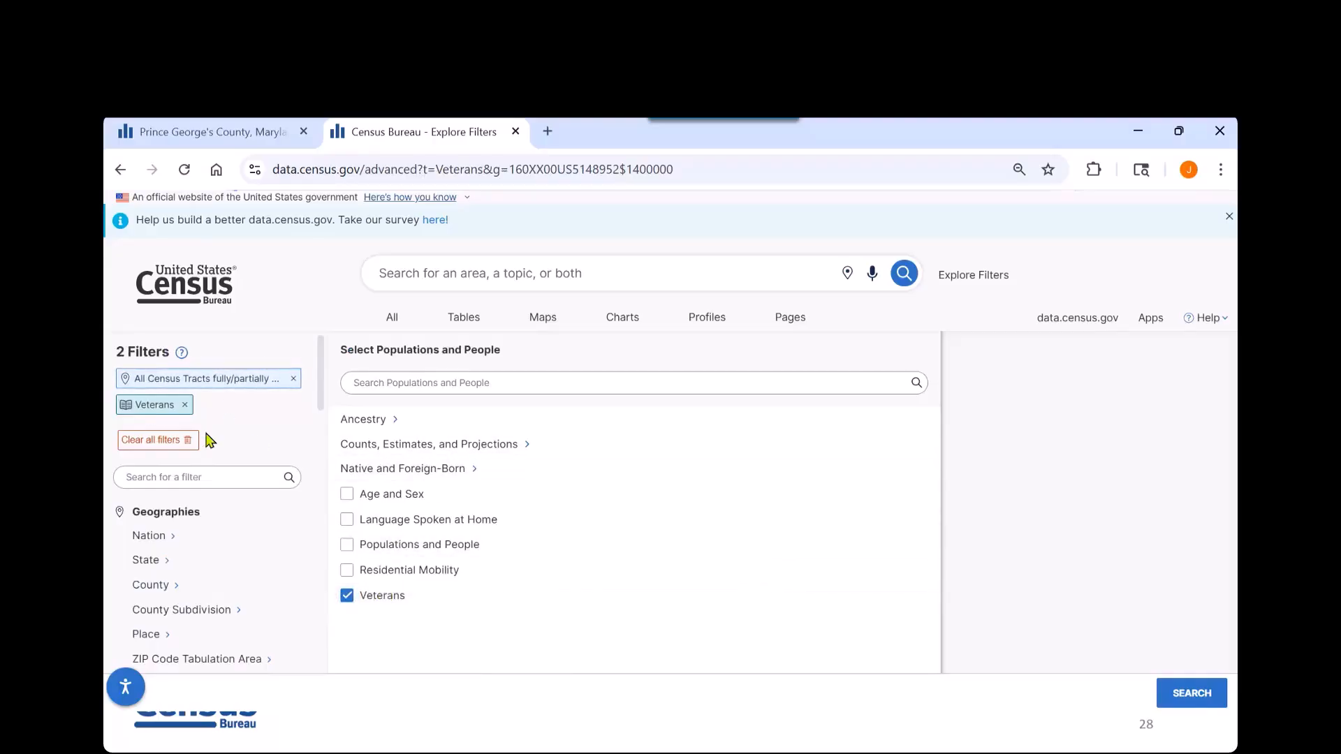
{"action": "left_click", "coordinate": [1189, 694]}
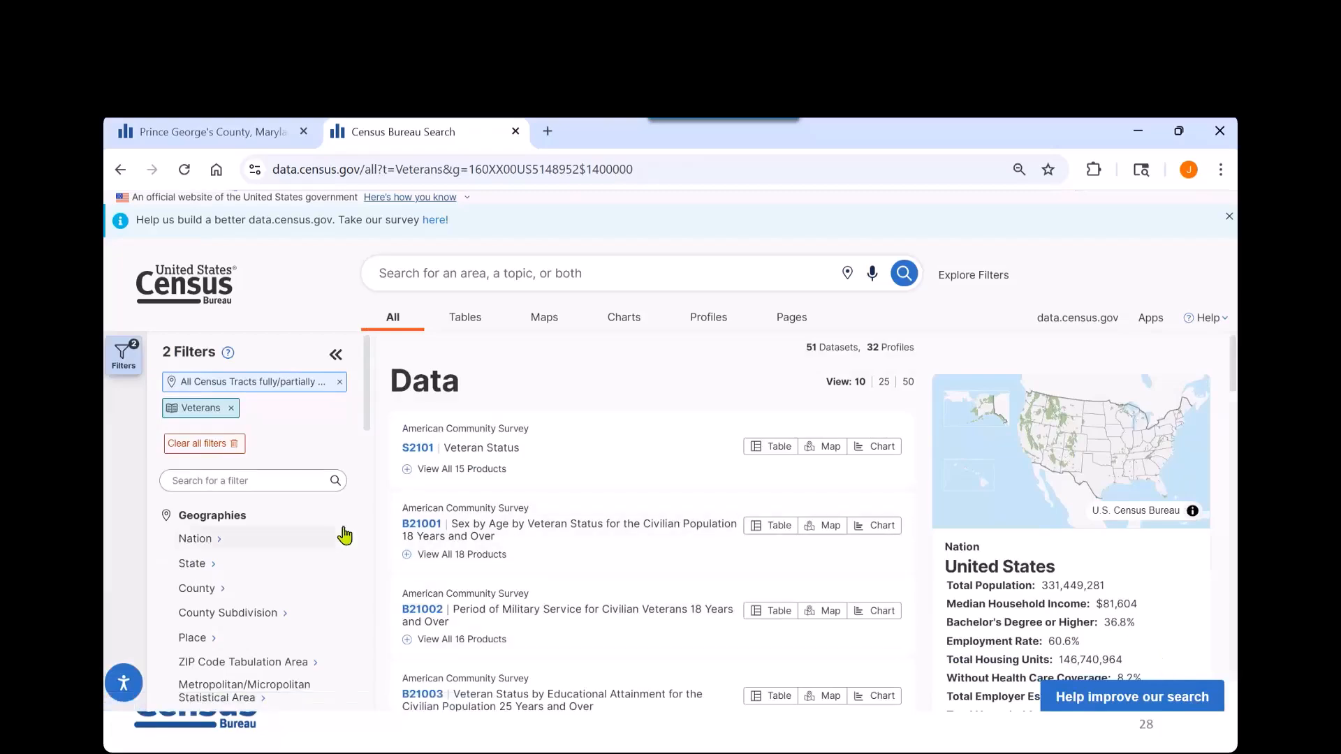
Step: Restrict the results to American Community Survey 5-Year Estimates Detailed Tables and return to the results list
{"action": "scroll", "coordinate": [345, 535], "scroll_direction": "down", "scroll_amount": 1}
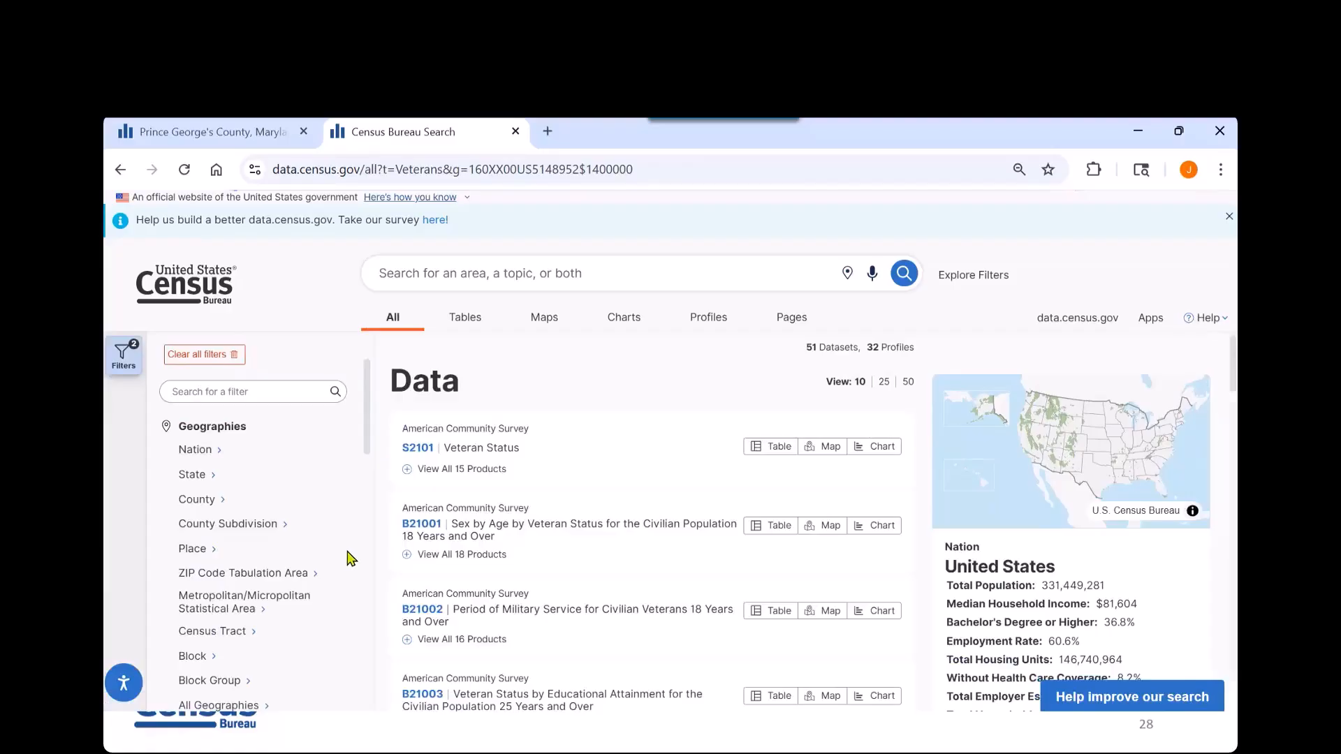
{"action": "scroll", "coordinate": [265, 538], "scroll_direction": "down", "scroll_amount": 5}
{"action": "scroll", "coordinate": [272, 542], "scroll_direction": "down", "scroll_amount": 2}
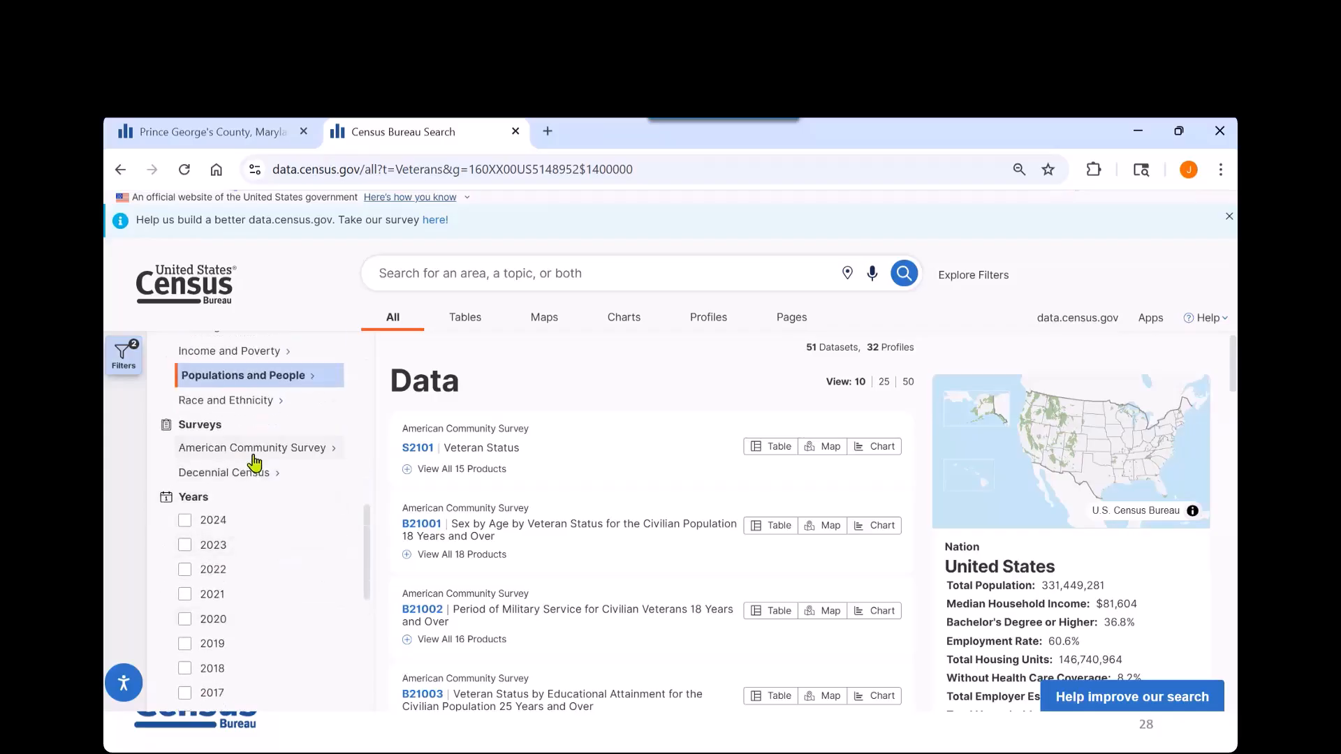
{"action": "scroll", "coordinate": [306, 382], "scroll_direction": "up", "scroll_amount": 5}
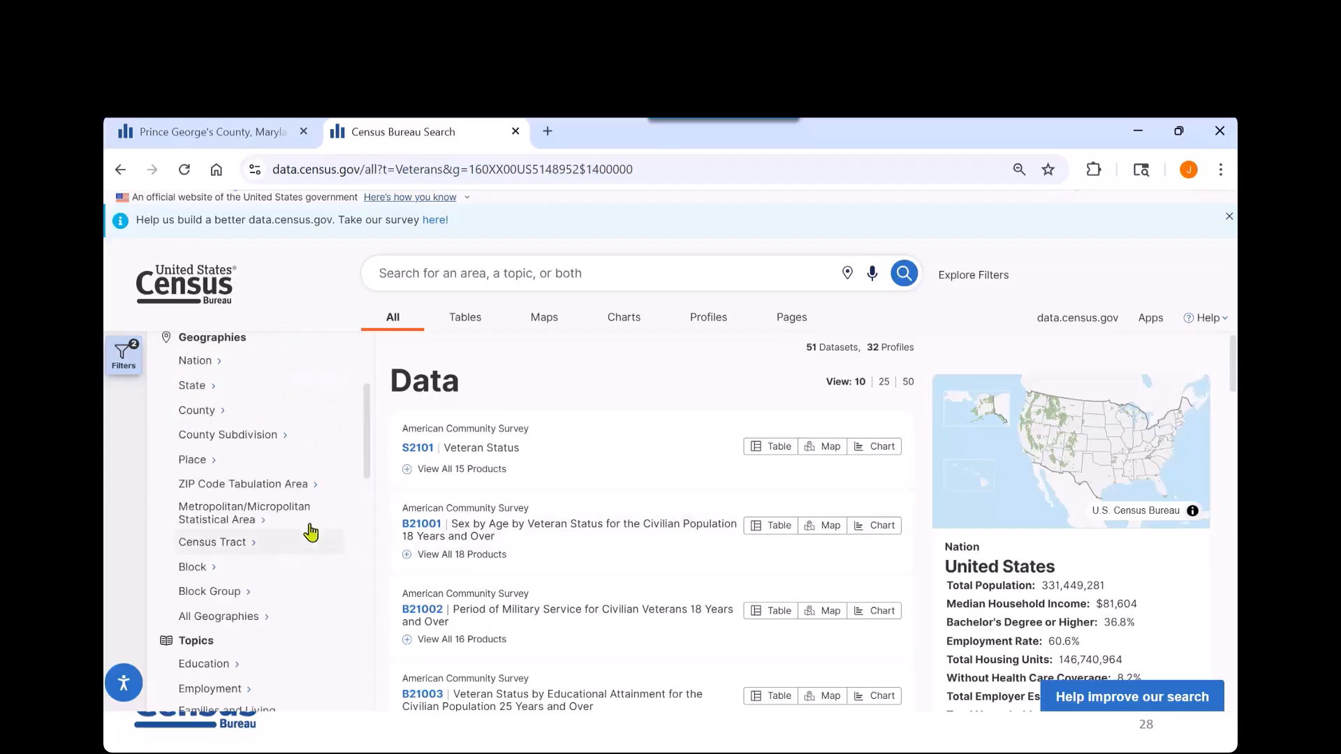
{"action": "scroll", "coordinate": [311, 533], "scroll_direction": "down", "scroll_amount": 5}
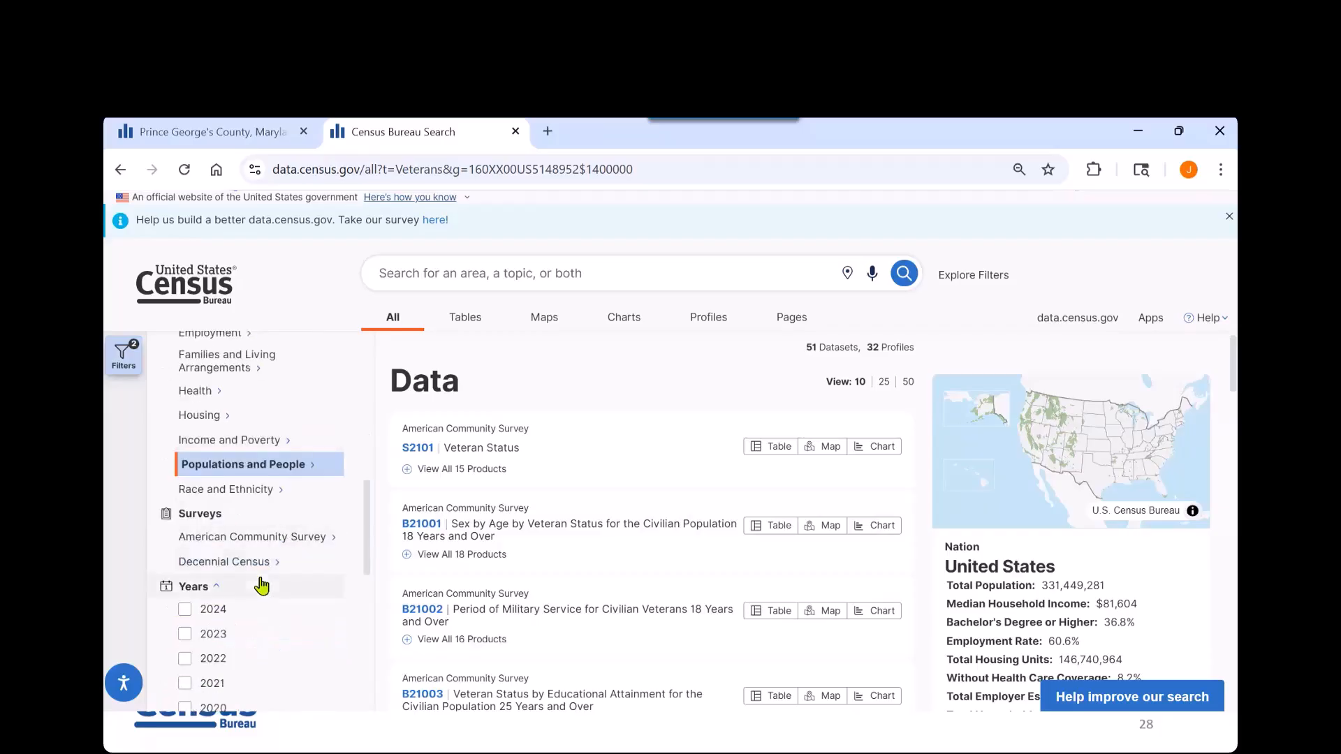
{"action": "left_click", "coordinate": [292, 549]}
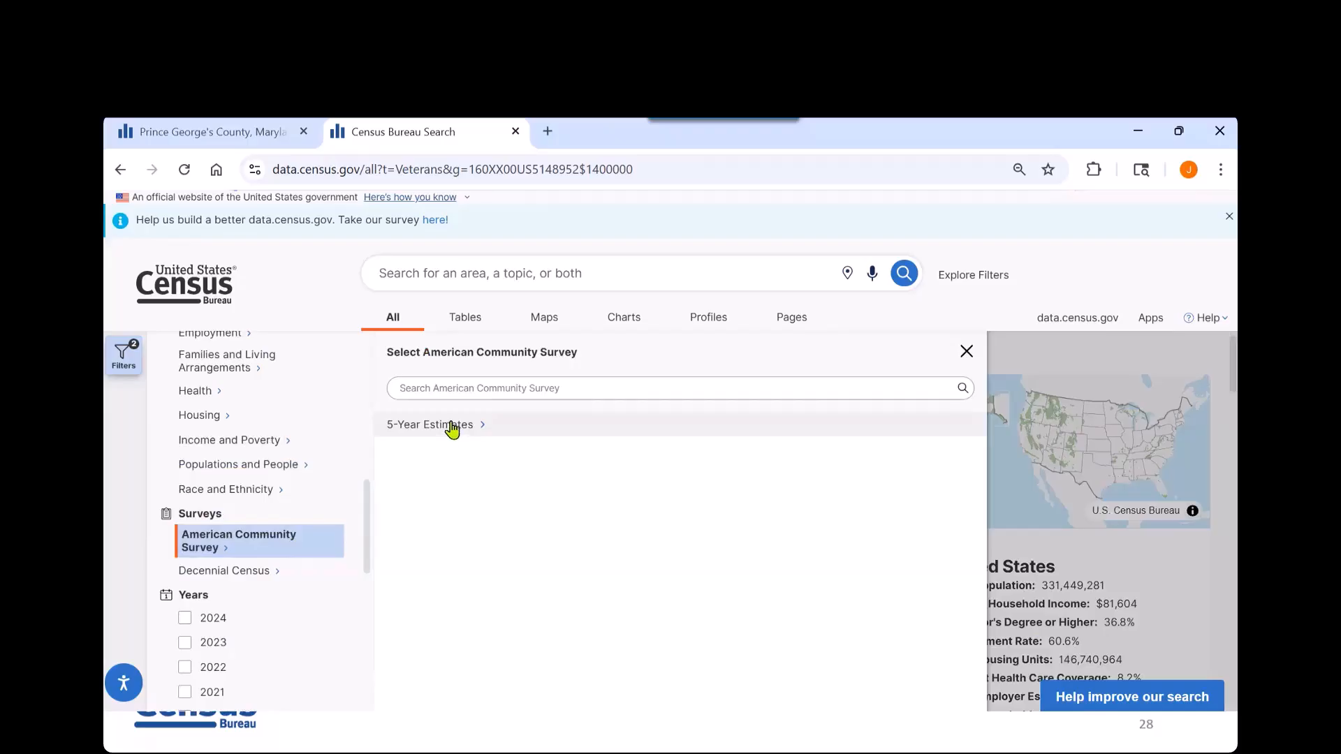
{"action": "left_click", "coordinate": [453, 428]}
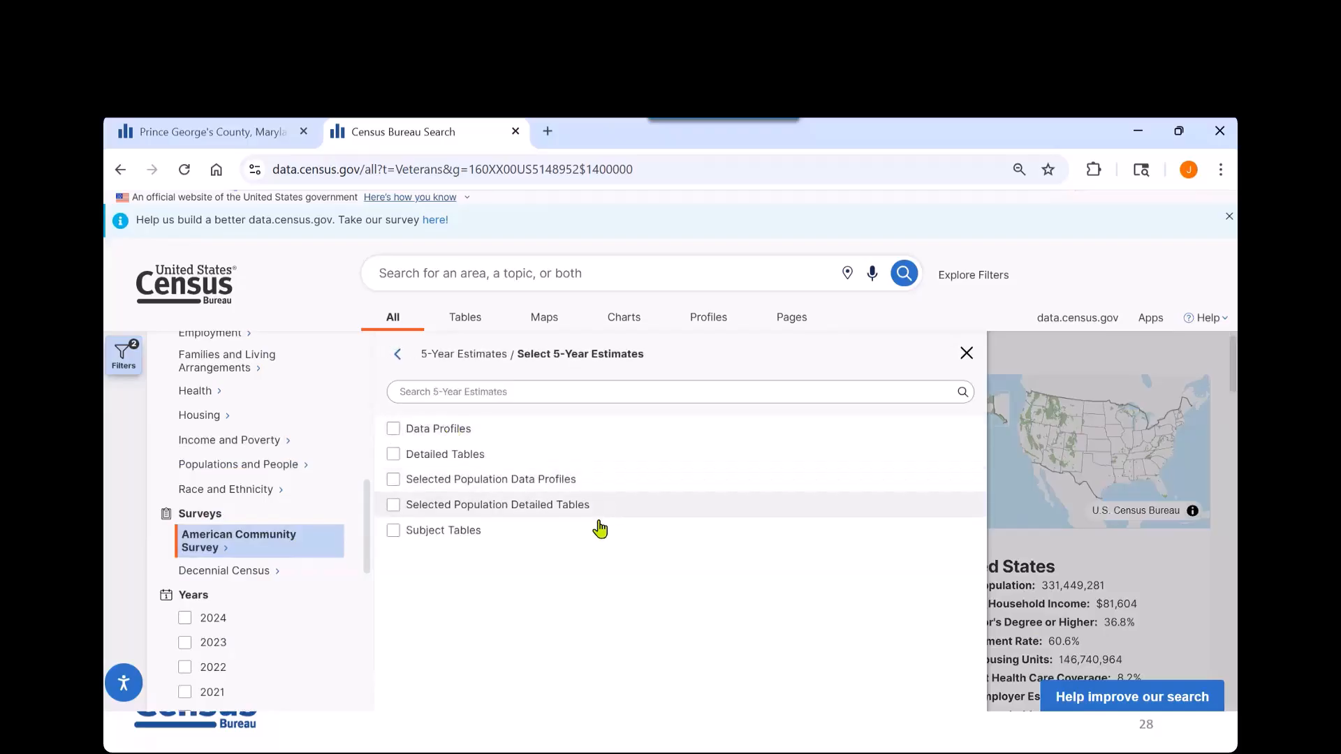
{"action": "left_click", "coordinate": [393, 458]}
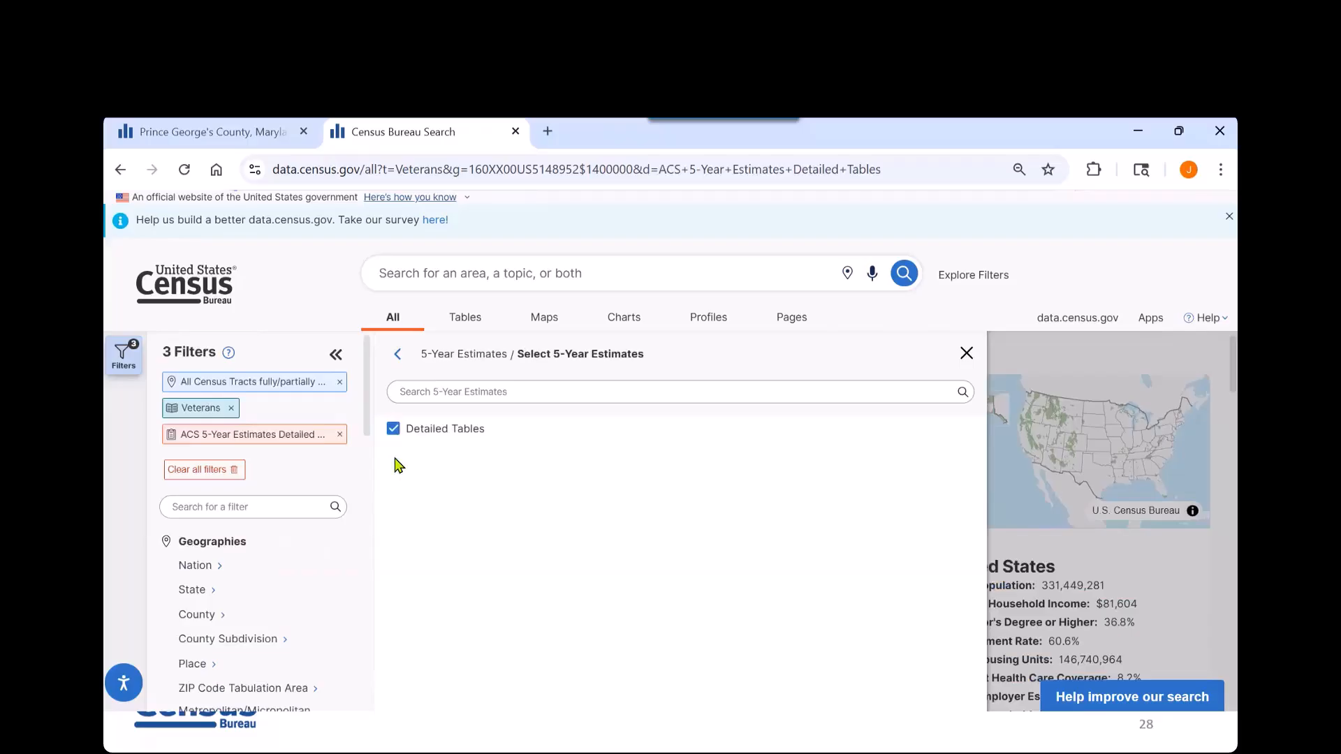
{"action": "left_click", "coordinate": [967, 353]}
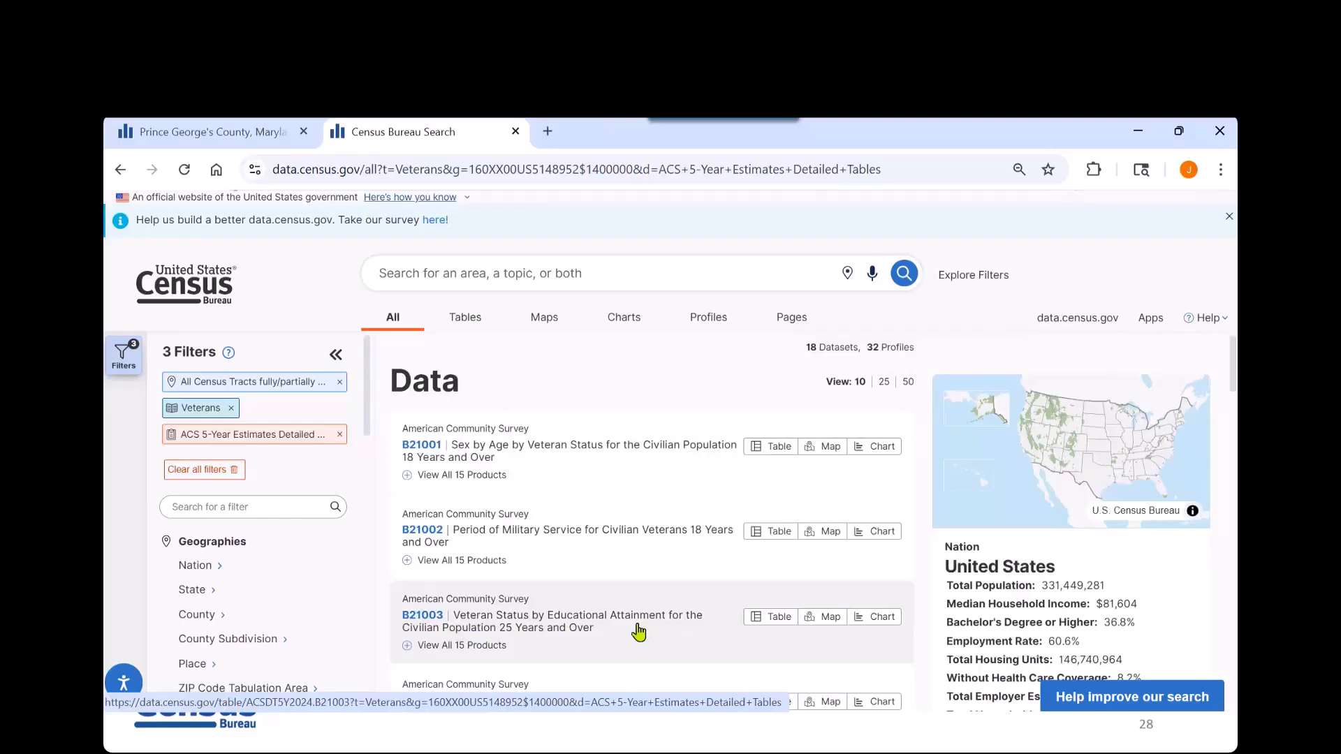
Step: Open table B21003, Veteran Status by Educational Attainment, and collapse the results list to widen the table
{"action": "left_click", "coordinate": [529, 623]}
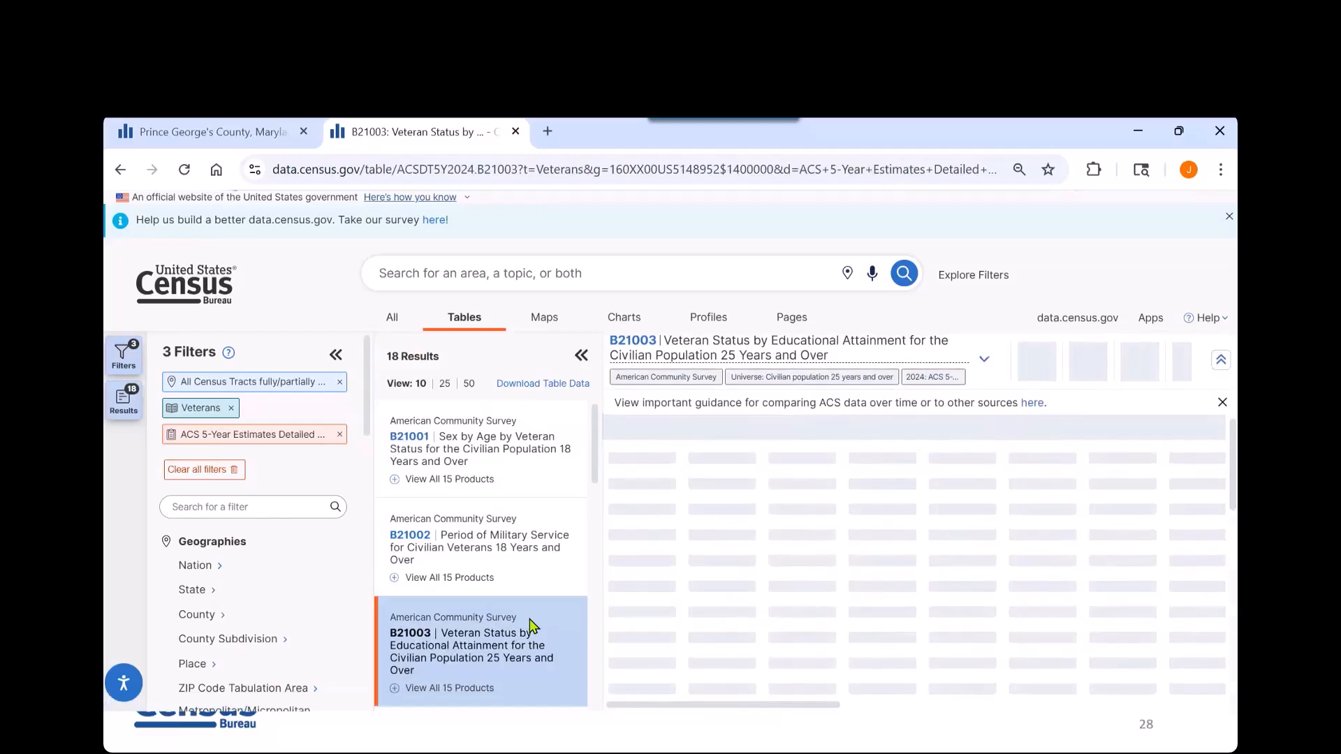
{"action": "left_click", "coordinate": [581, 358]}
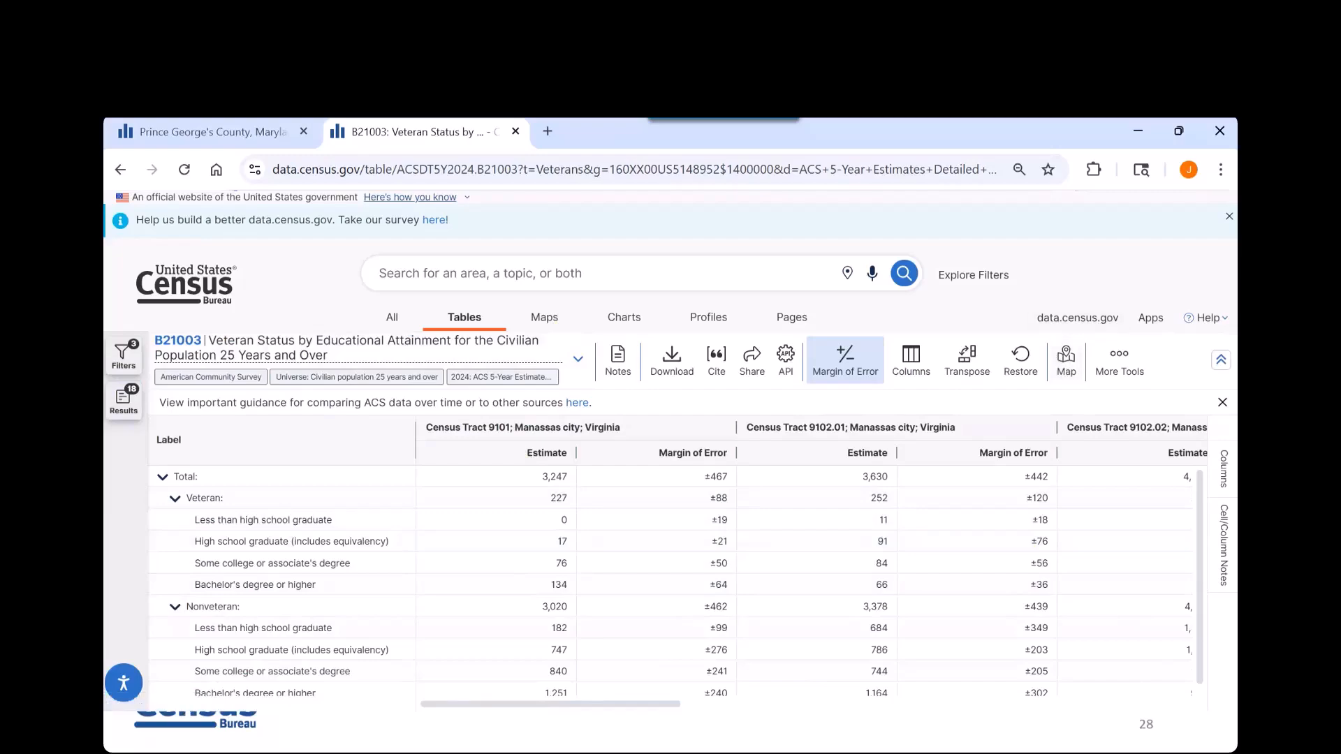
Step: Show table B21003 as a map and set the mapped variable to High school graduate (includes equivalency) under Veteran
{"action": "left_click", "coordinate": [545, 320]}
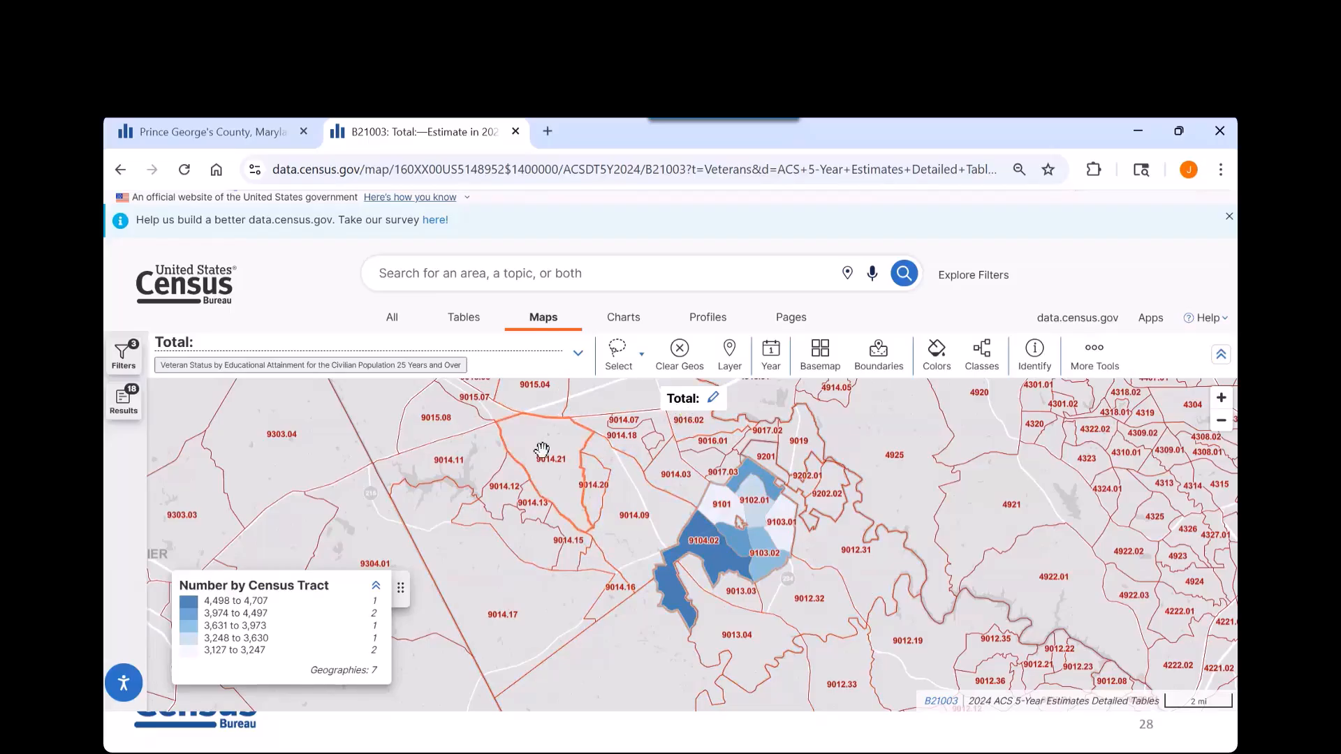
{"action": "left_click", "coordinate": [579, 357]}
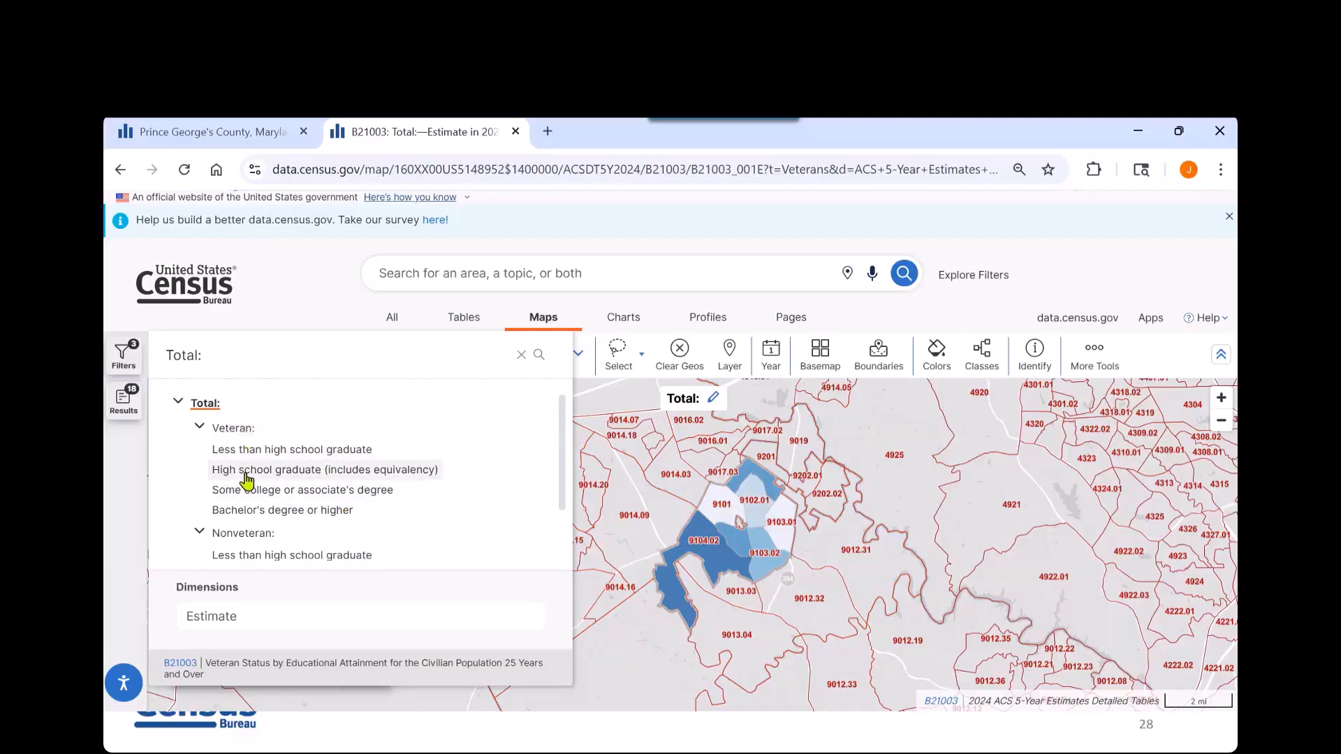
{"action": "left_click", "coordinate": [290, 468]}
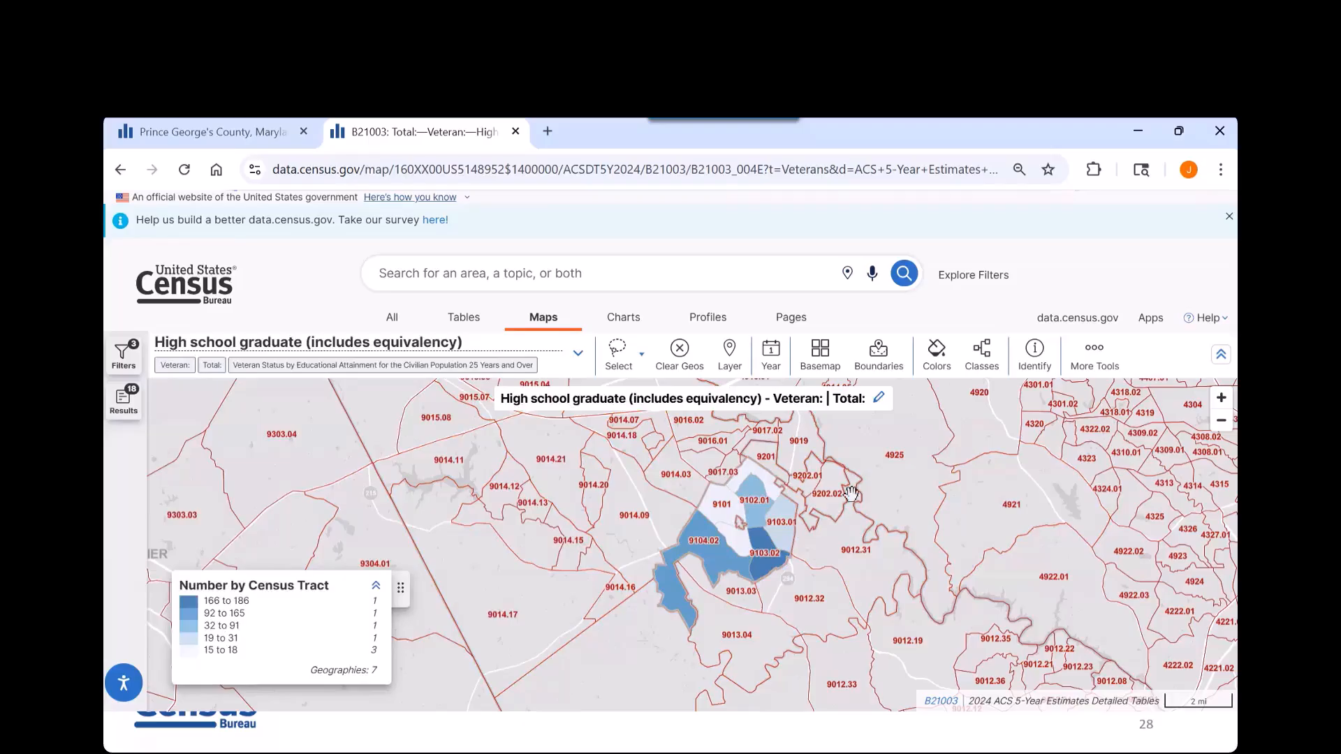
Step: Add Census Tract 9013.03 to the map selection, then lasso the neighboring tracts from 9202.01 across 4925 to 4921
{"action": "left_click", "coordinate": [732, 599]}
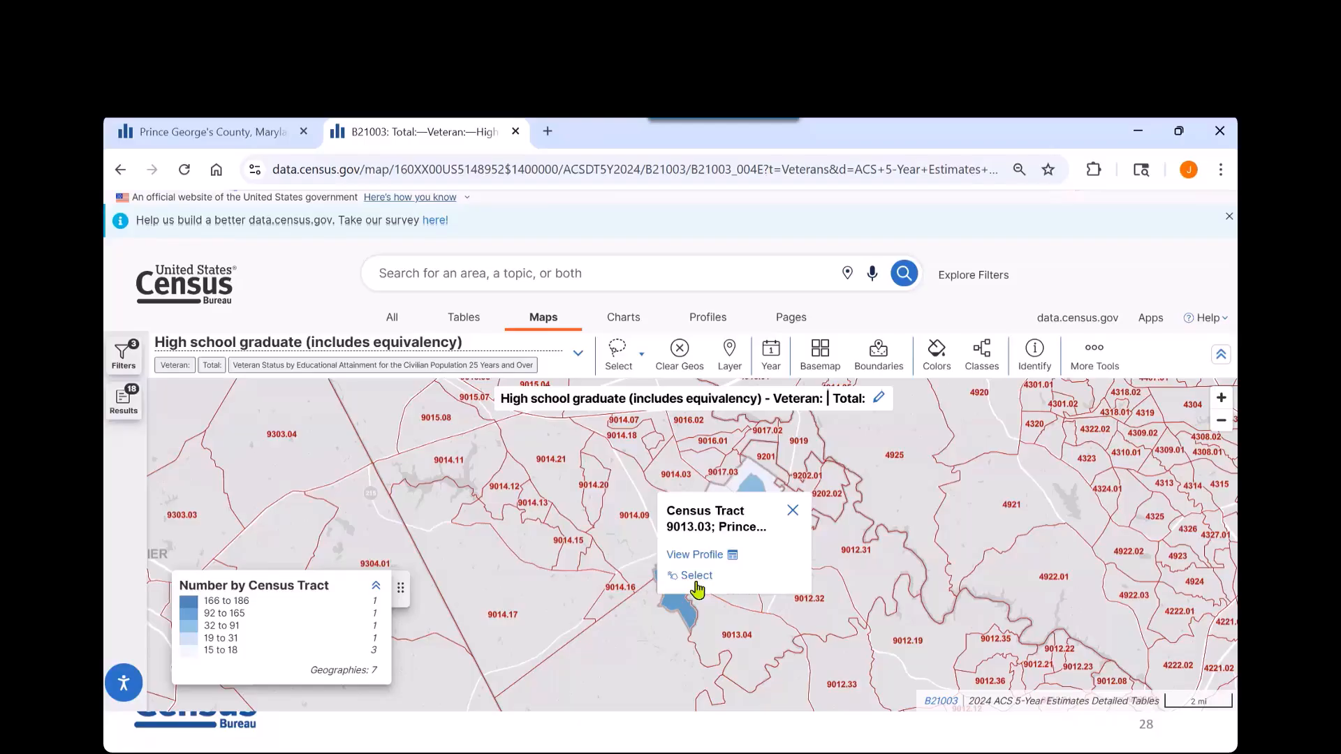
{"action": "left_click", "coordinate": [694, 578]}
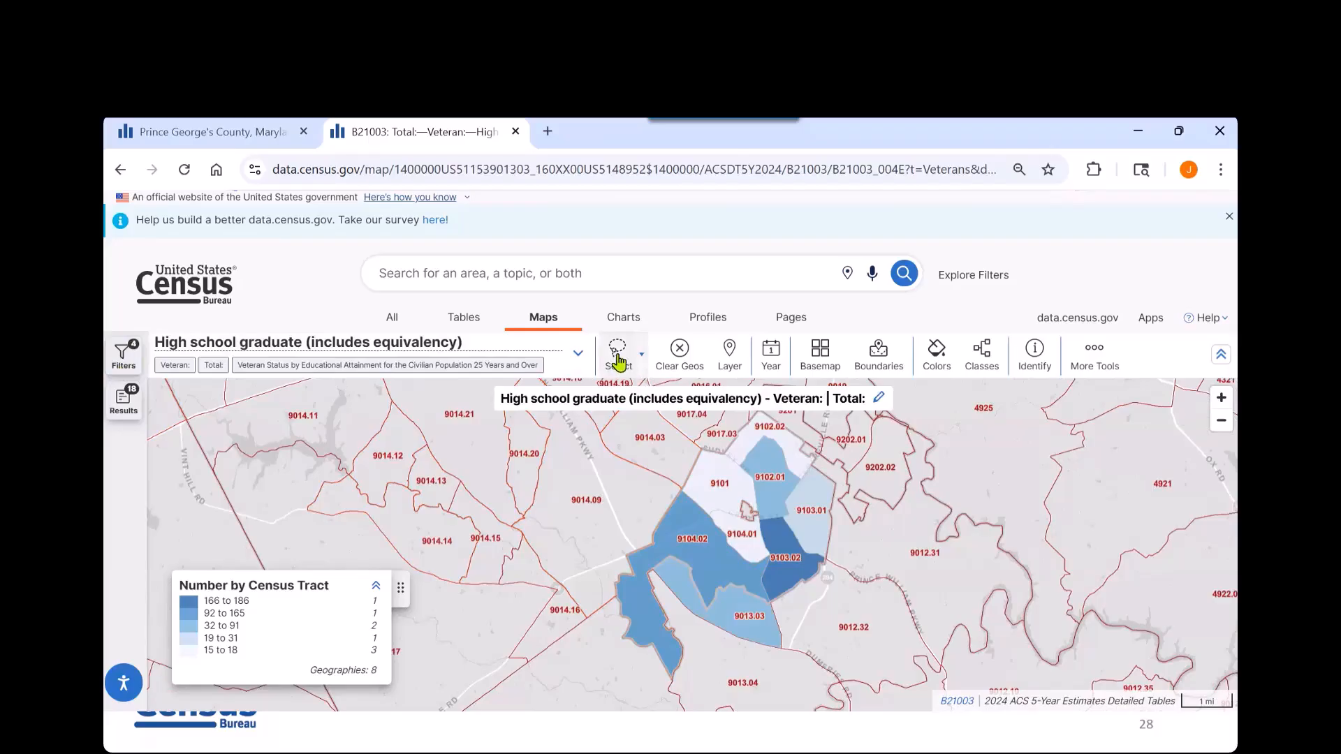
{"action": "left_click", "coordinate": [641, 361]}
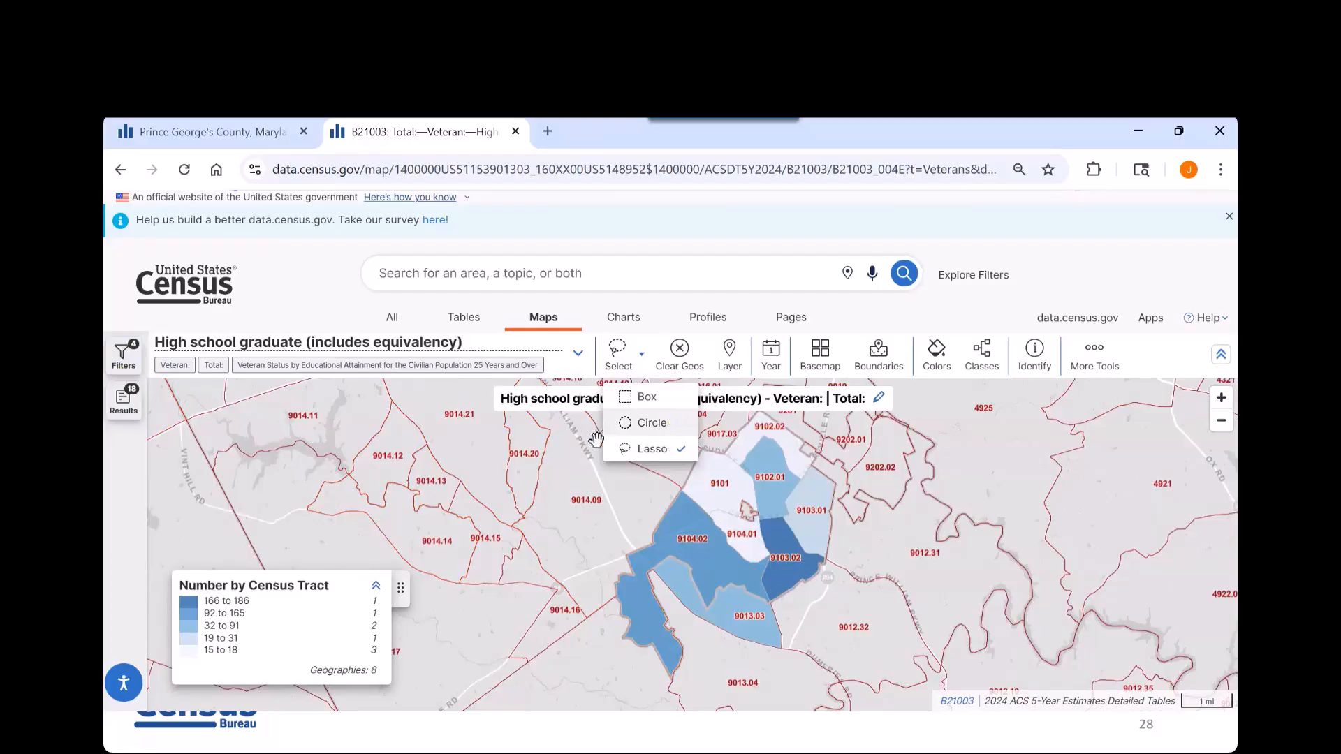
{"action": "left_click", "coordinate": [655, 453]}
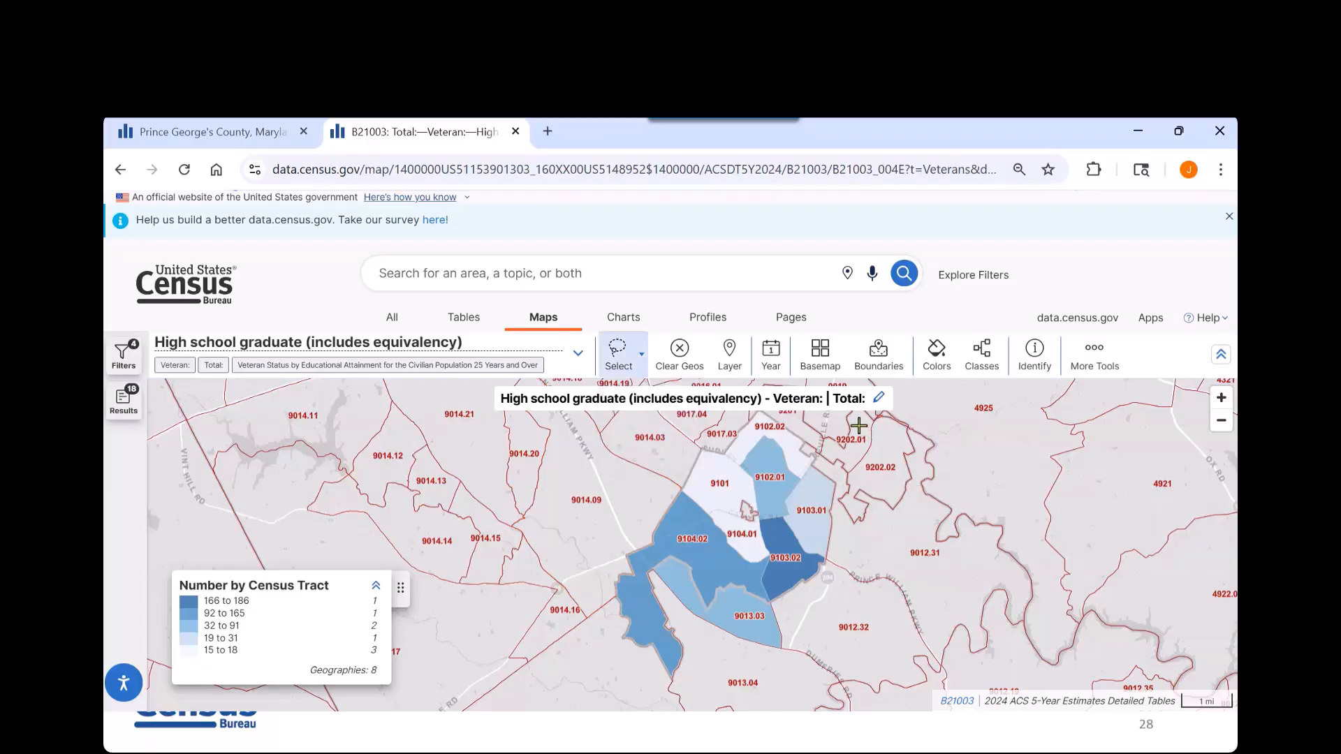
{"action": "mouse_move", "coordinate": [859, 421]}
{"action": "left_mouse_down"}
{"action": "mouse_move", "coordinate": [864, 454]}
{"action": "mouse_move", "coordinate": [967, 419]}
{"action": "mouse_move", "coordinate": [991, 437]}
{"action": "mouse_move", "coordinate": [1141, 467]}
{"action": "mouse_move", "coordinate": [1144, 433]}
{"action": "left_mouse_up"}
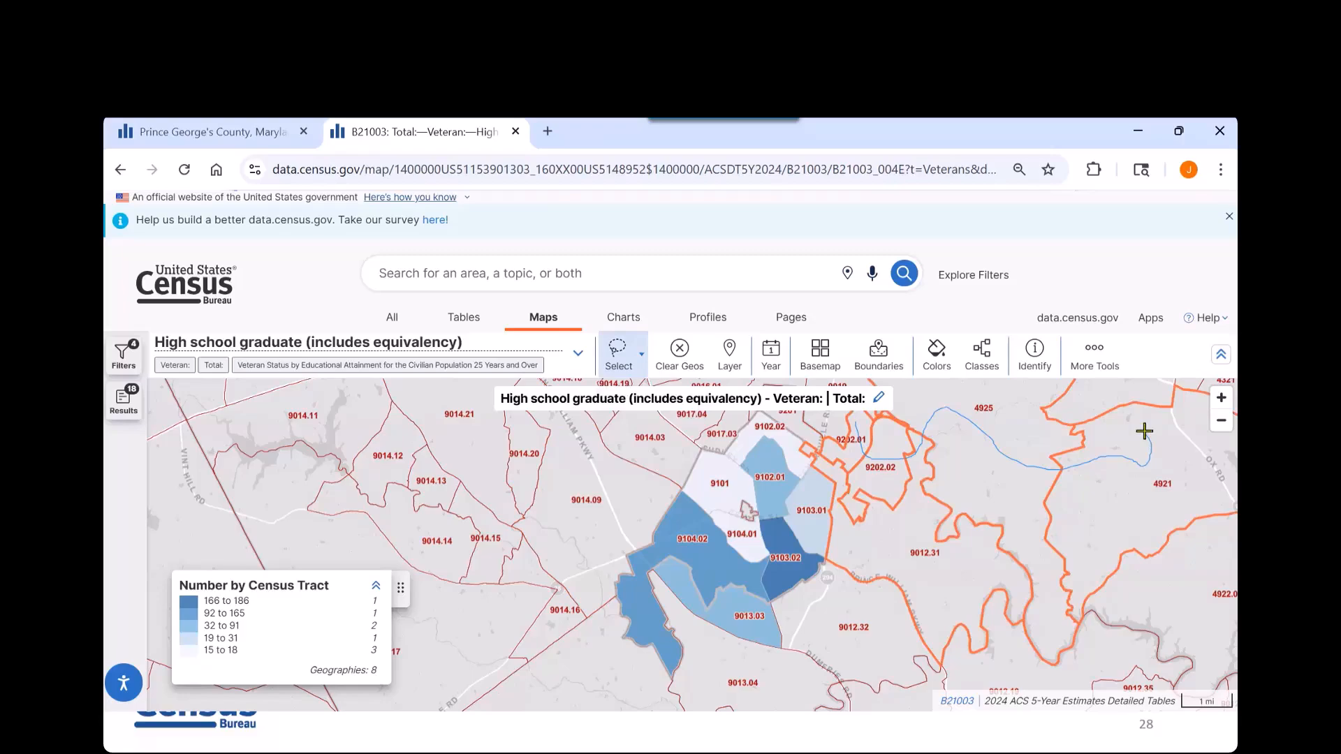
{"action": "left_click", "coordinate": [1144, 431]}
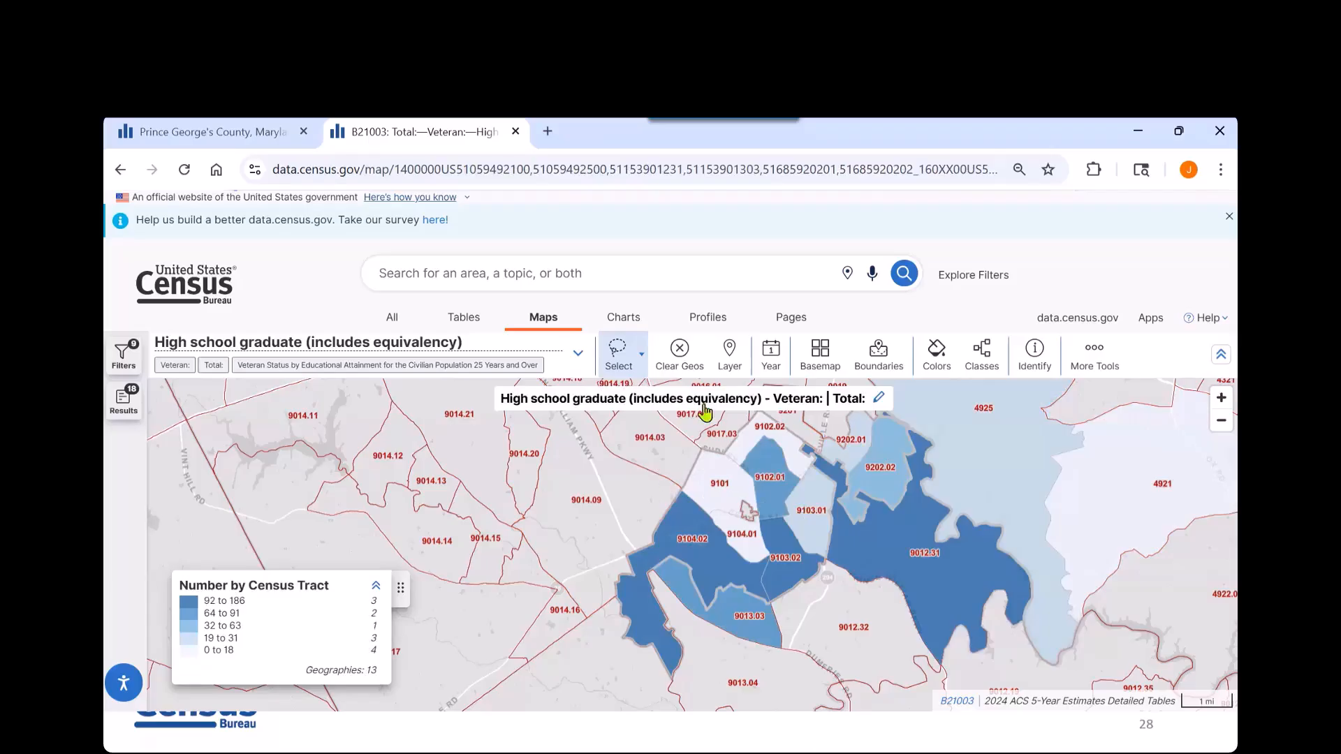
{"action": "left_click", "coordinate": [616, 359]}
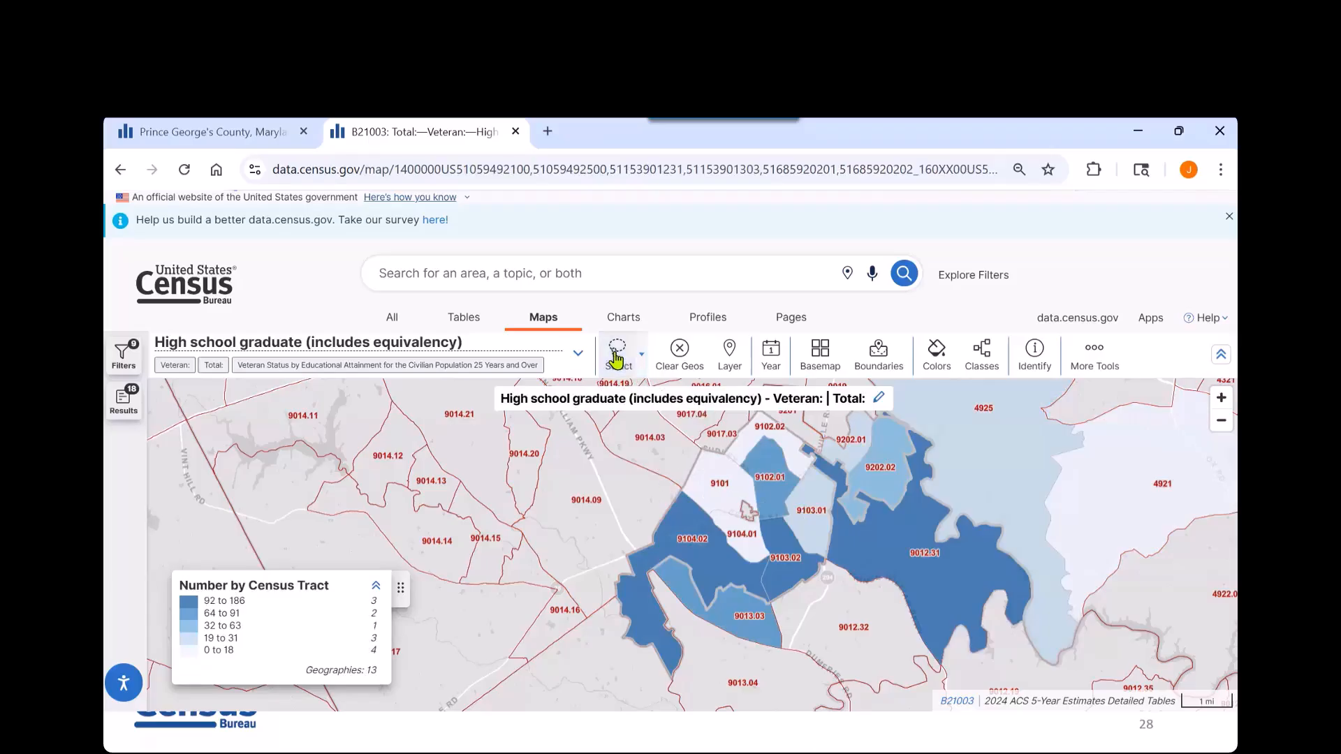
Step: Review the list of data years available for the veterans map, down to the earliest one
{"action": "left_click_drag", "start_coordinate": [605, 493], "coordinate": [460, 500]}
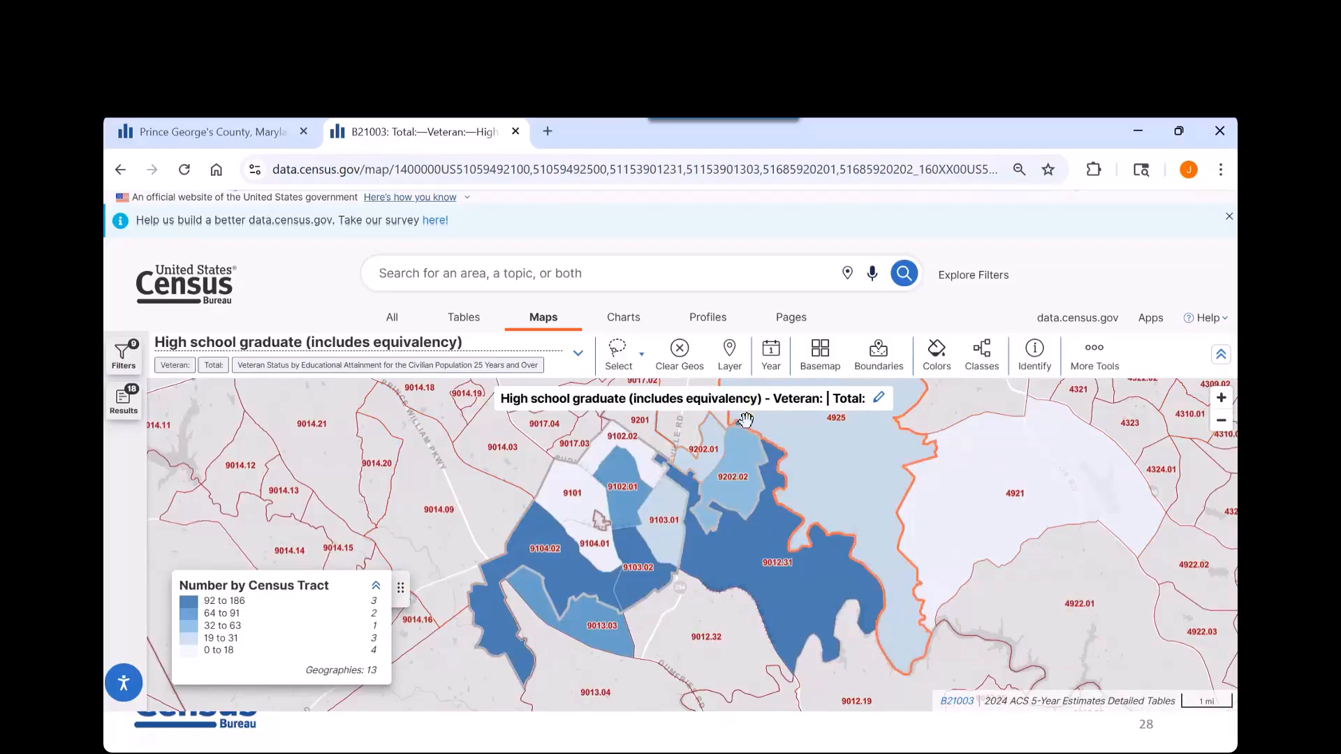
{"action": "left_click", "coordinate": [771, 356]}
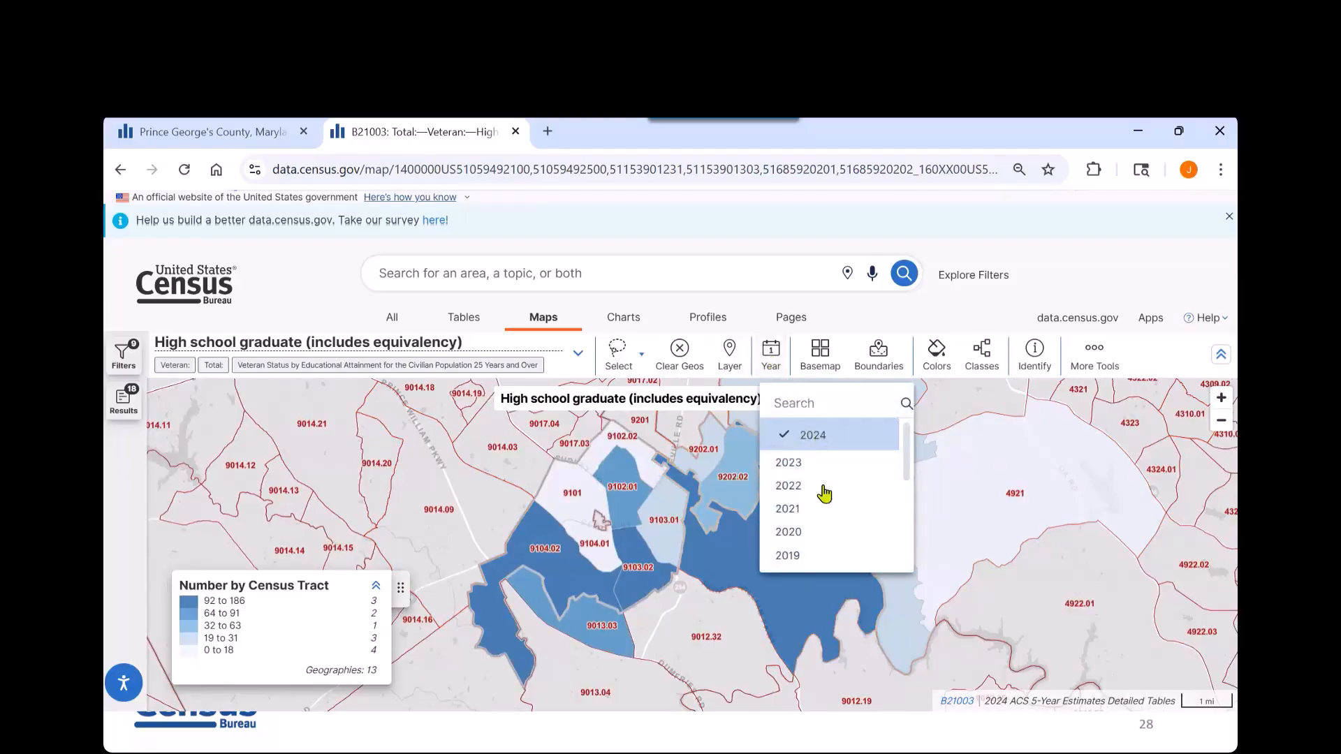
{"action": "scroll", "coordinate": [818, 535], "scroll_direction": "down", "scroll_amount": 2}
{"action": "scroll", "coordinate": [818, 535], "scroll_direction": "down", "scroll_amount": 3}
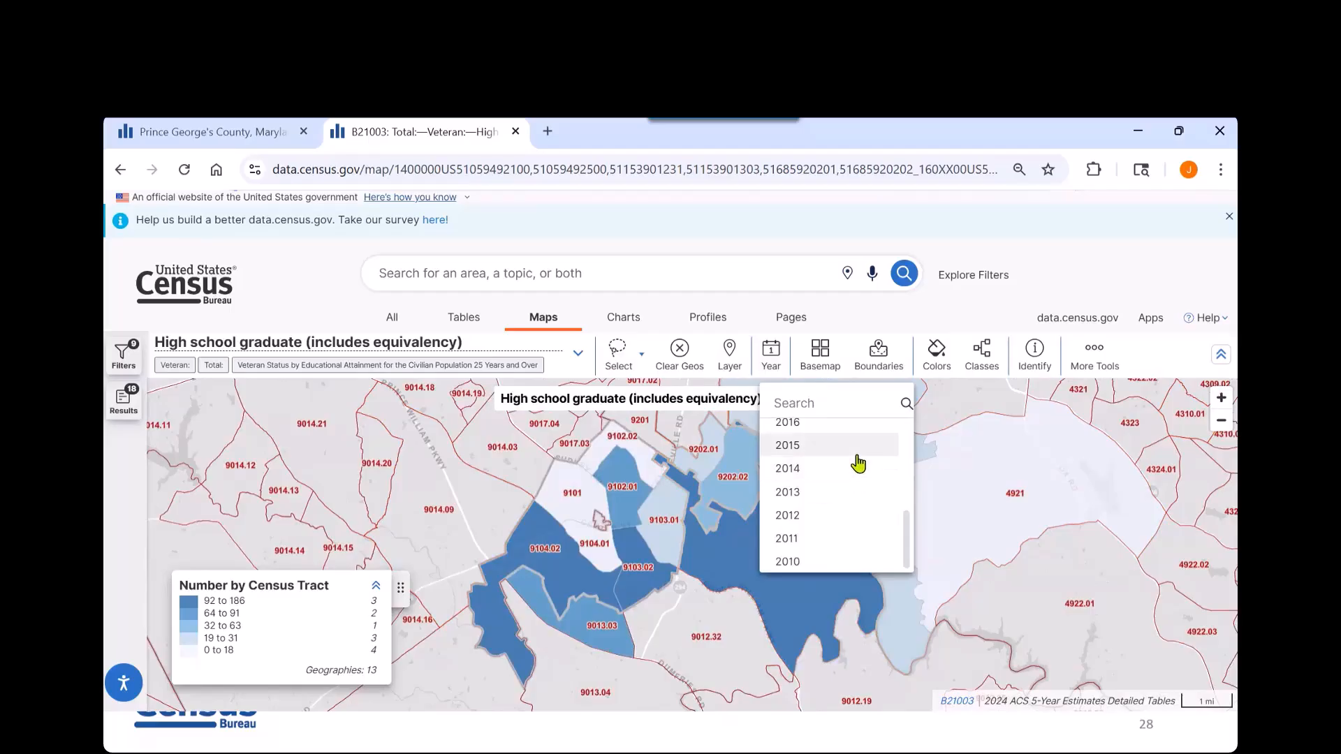
{"action": "left_click", "coordinate": [905, 331]}
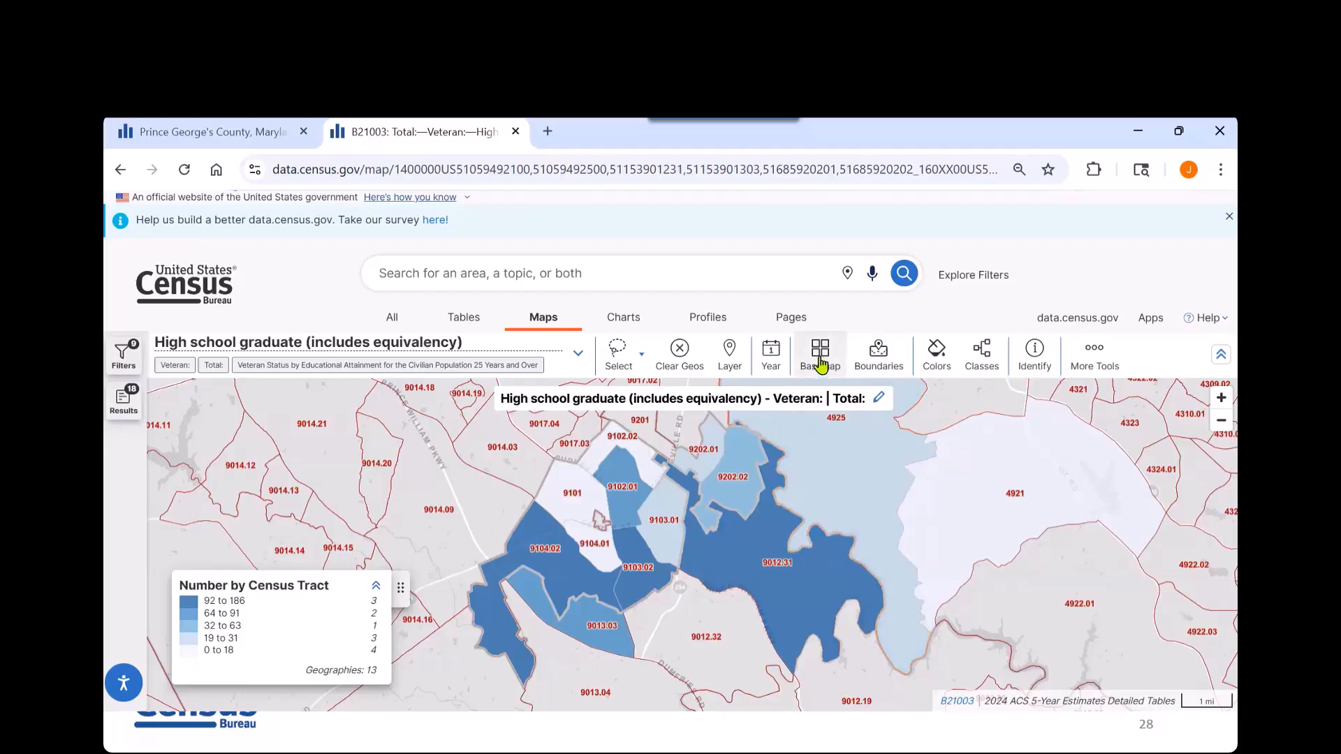
Step: Change the map's basemap to Detailed and look over the area around the selected tracts
{"action": "left_click", "coordinate": [821, 363]}
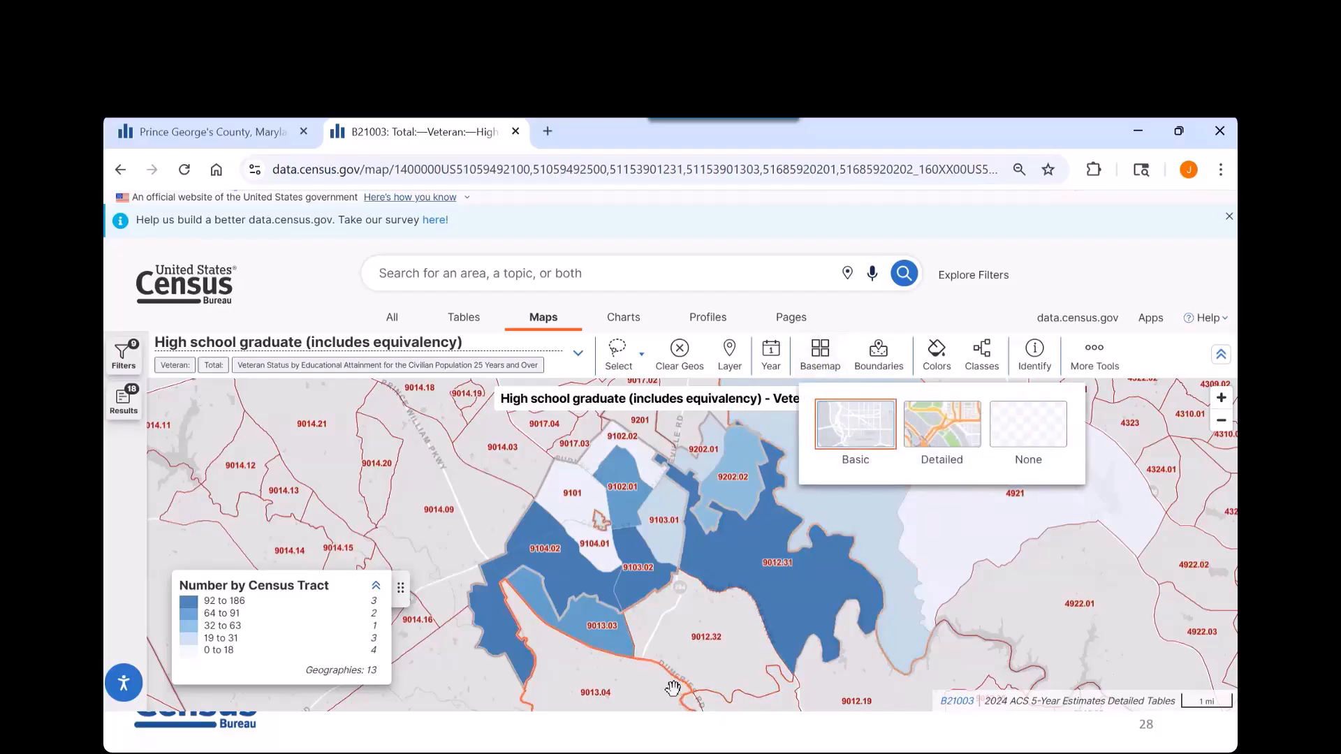
{"action": "left_click", "coordinate": [948, 419]}
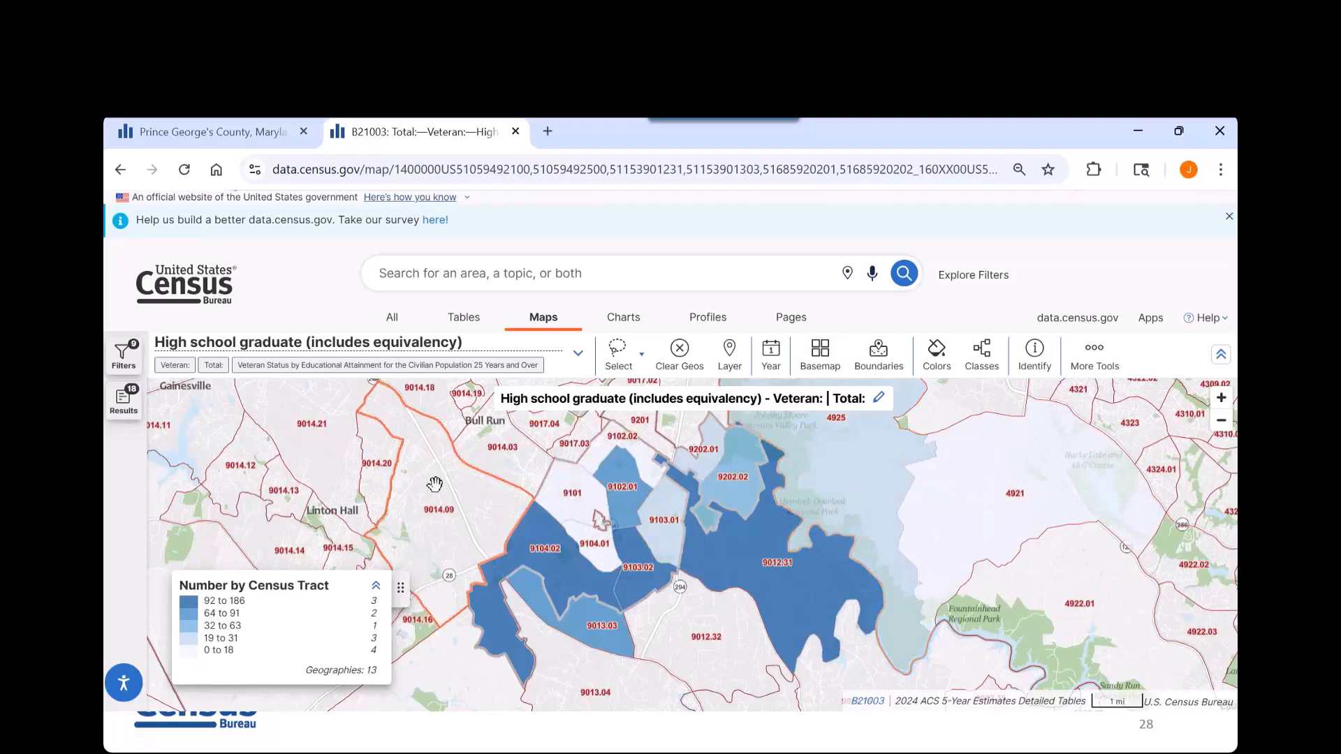
{"action": "left_click_drag", "start_coordinate": [455, 508], "coordinate": [490, 620]}
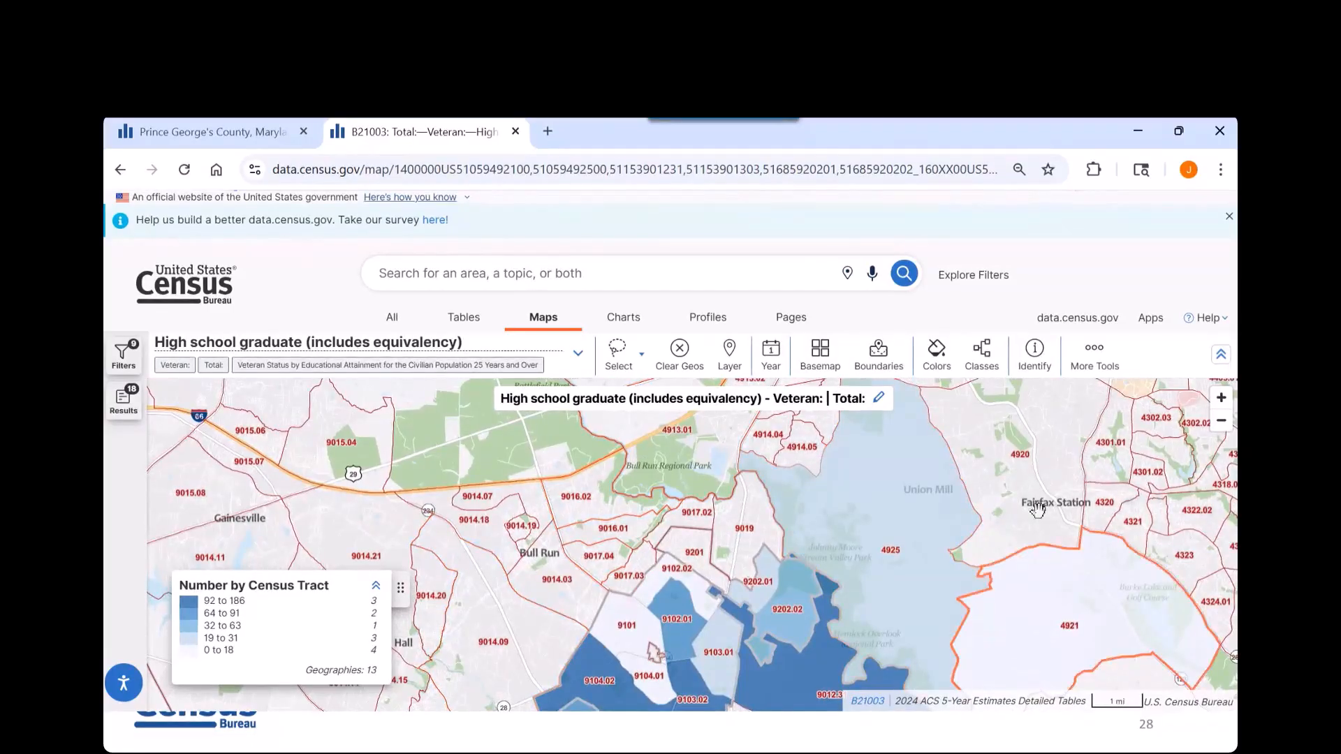
{"action": "left_click_drag", "start_coordinate": [537, 578], "coordinate": [523, 459]}
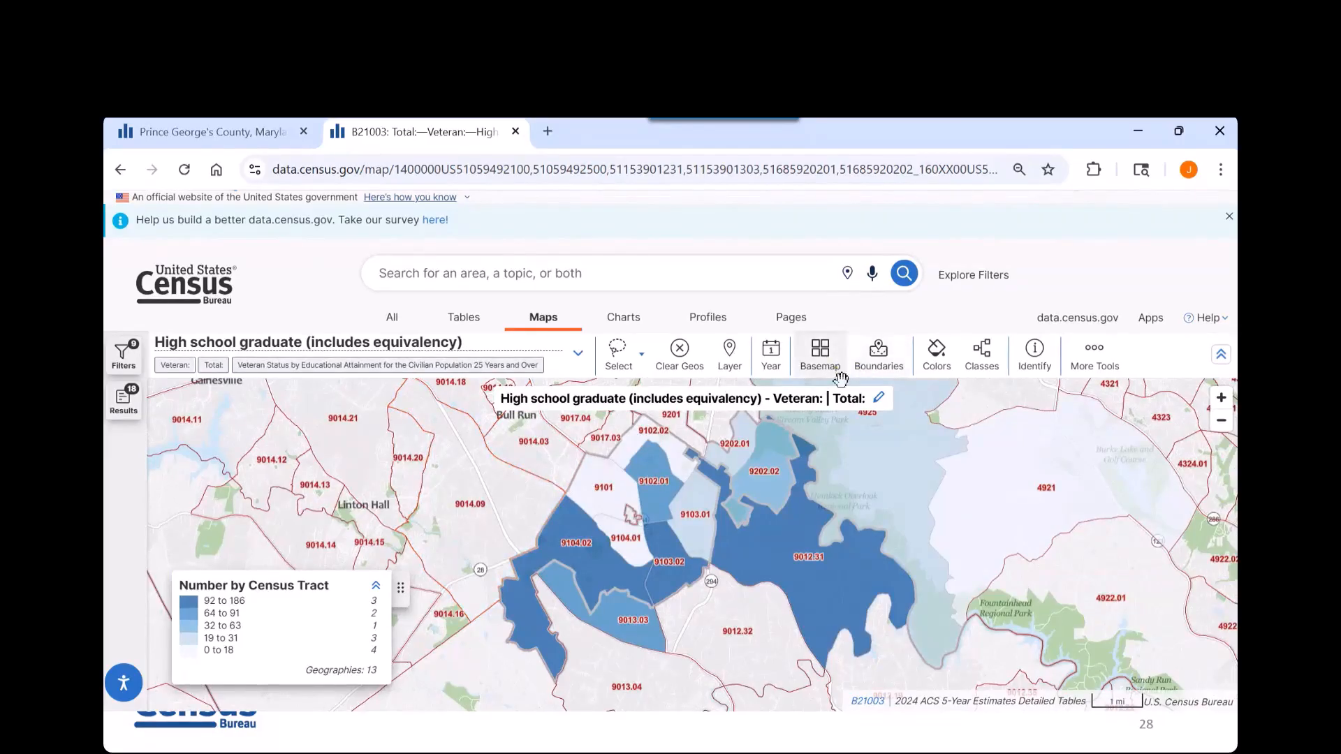
Step: Try the map with the basemap set to None, then restore the Detailed basemap
{"action": "left_click", "coordinate": [821, 355]}
{"action": "left_click", "coordinate": [1030, 436]}
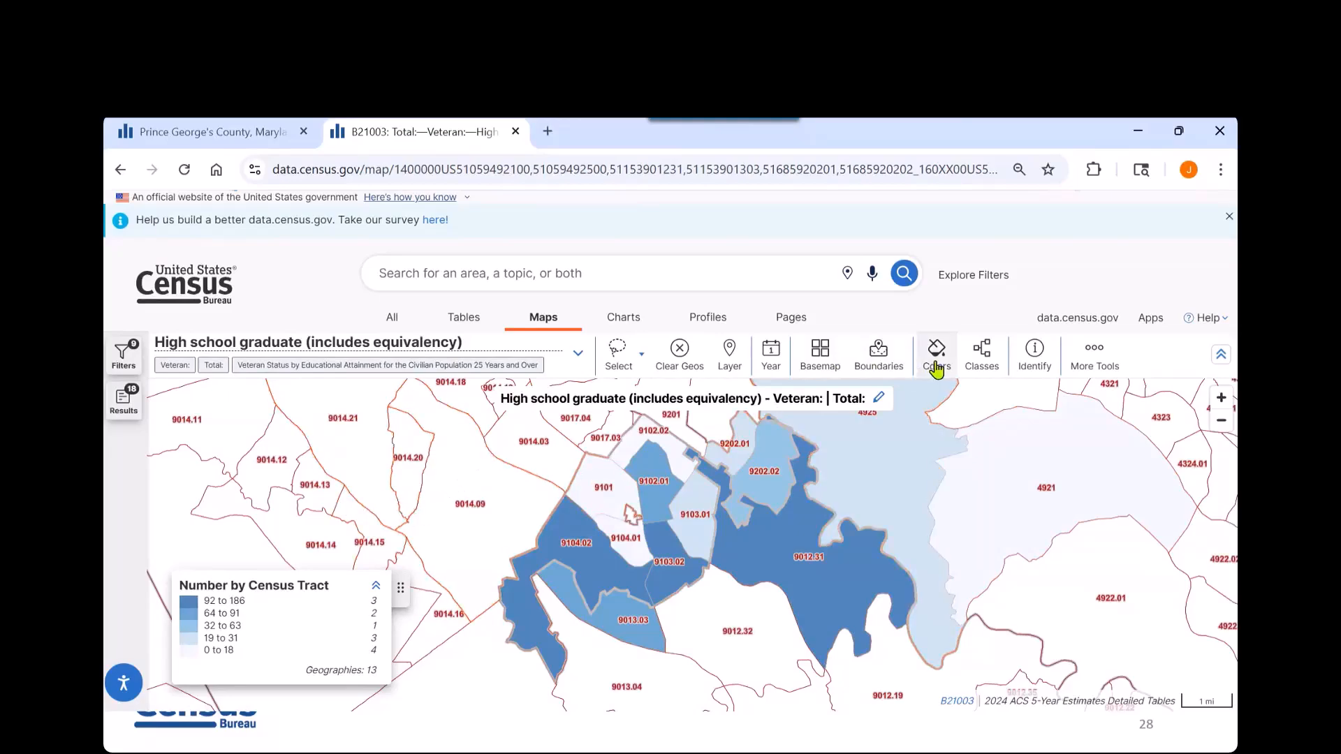
{"action": "left_click", "coordinate": [878, 365]}
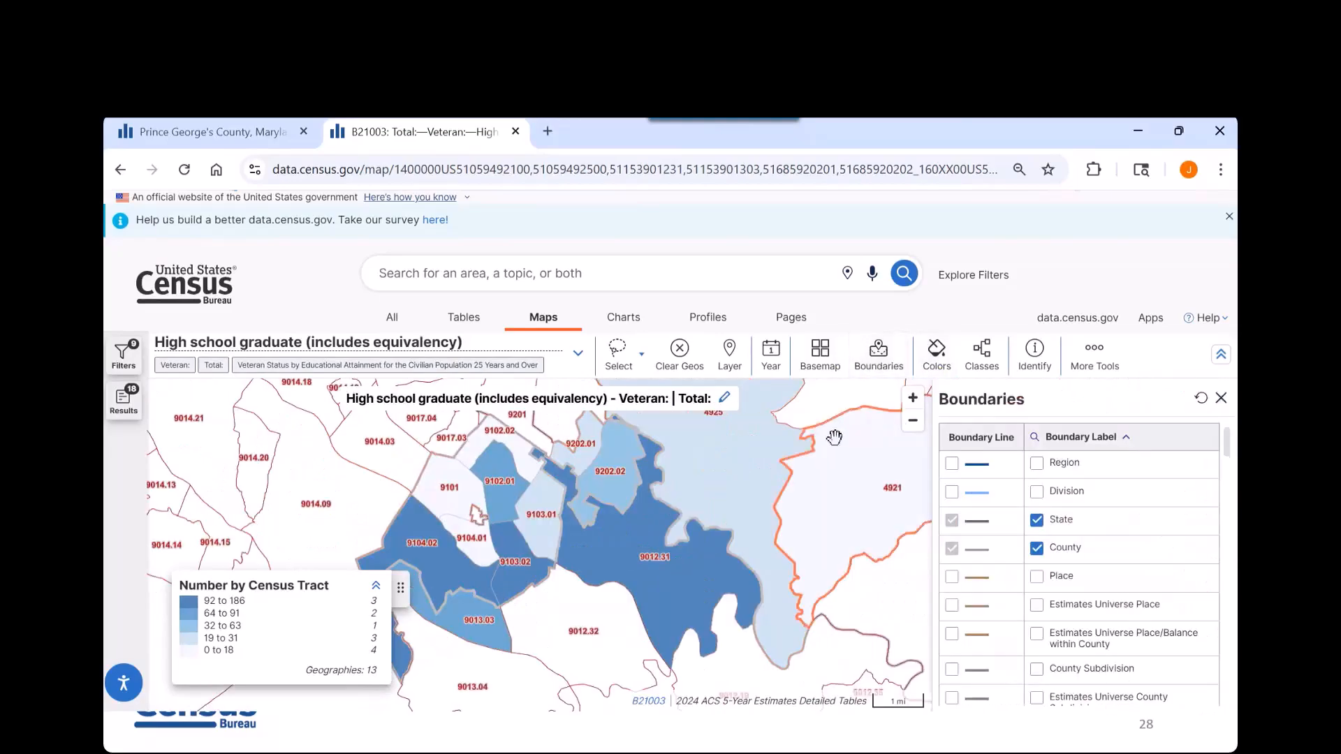
{"action": "left_click", "coordinate": [821, 367]}
{"action": "left_click", "coordinate": [930, 428]}
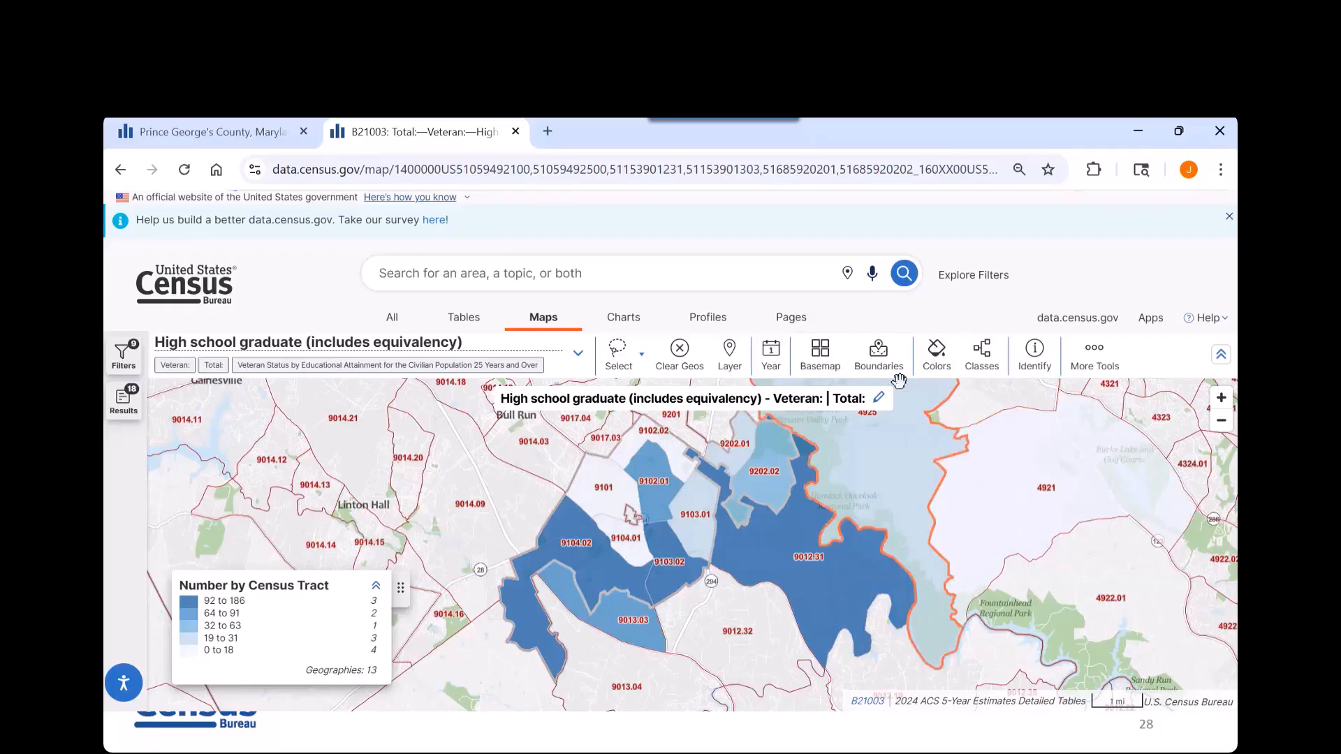
Step: Turn on both the boundary lines and labels for ZIP Code Tabulation Area (2020) on the map
{"action": "left_click", "coordinate": [879, 356]}
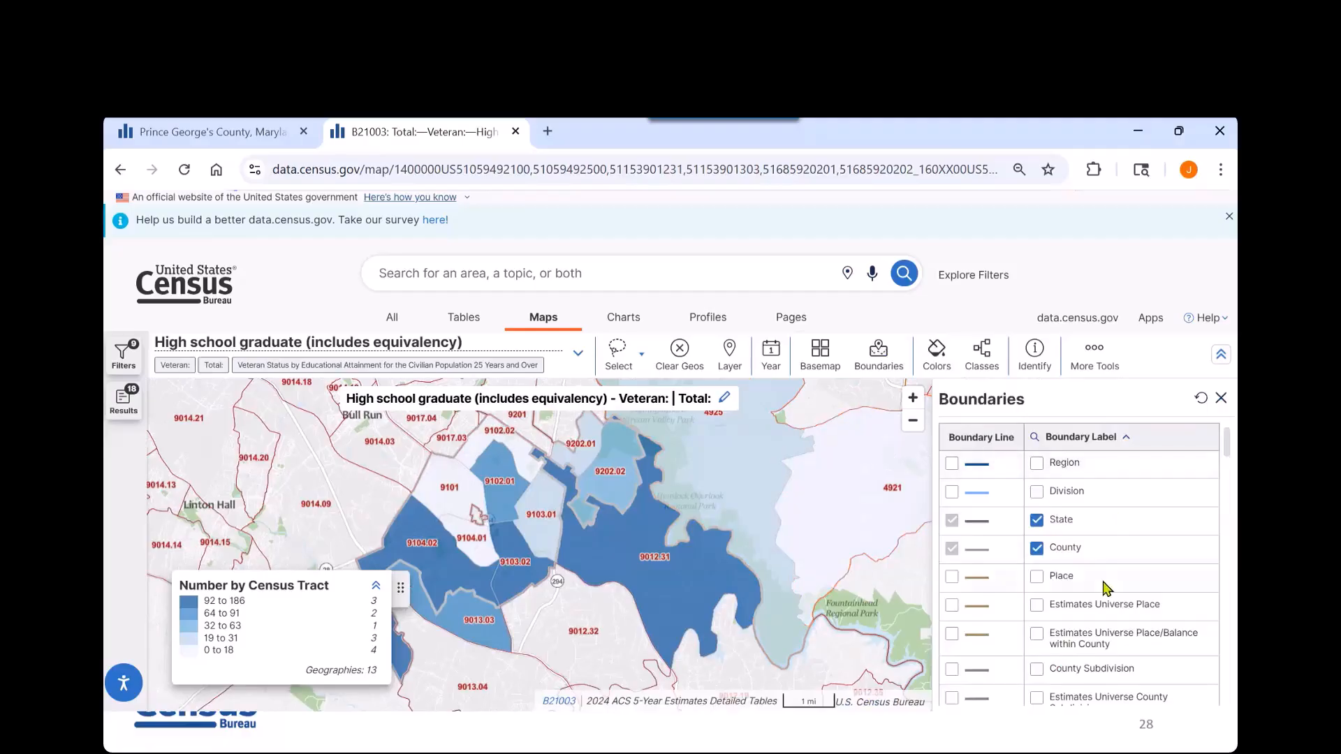
{"action": "scroll", "coordinate": [1082, 586], "scroll_direction": "down", "scroll_amount": 5}
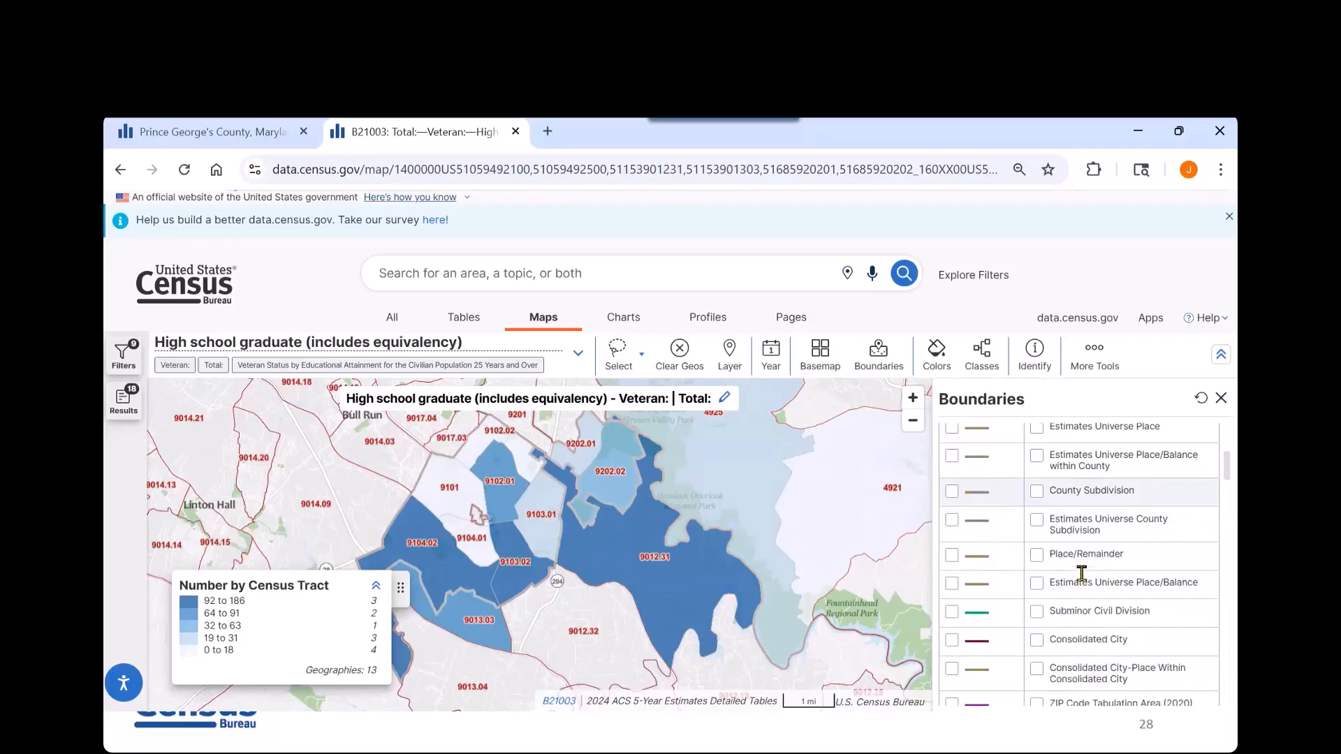
{"action": "scroll", "coordinate": [1083, 582], "scroll_direction": "down", "scroll_amount": 5}
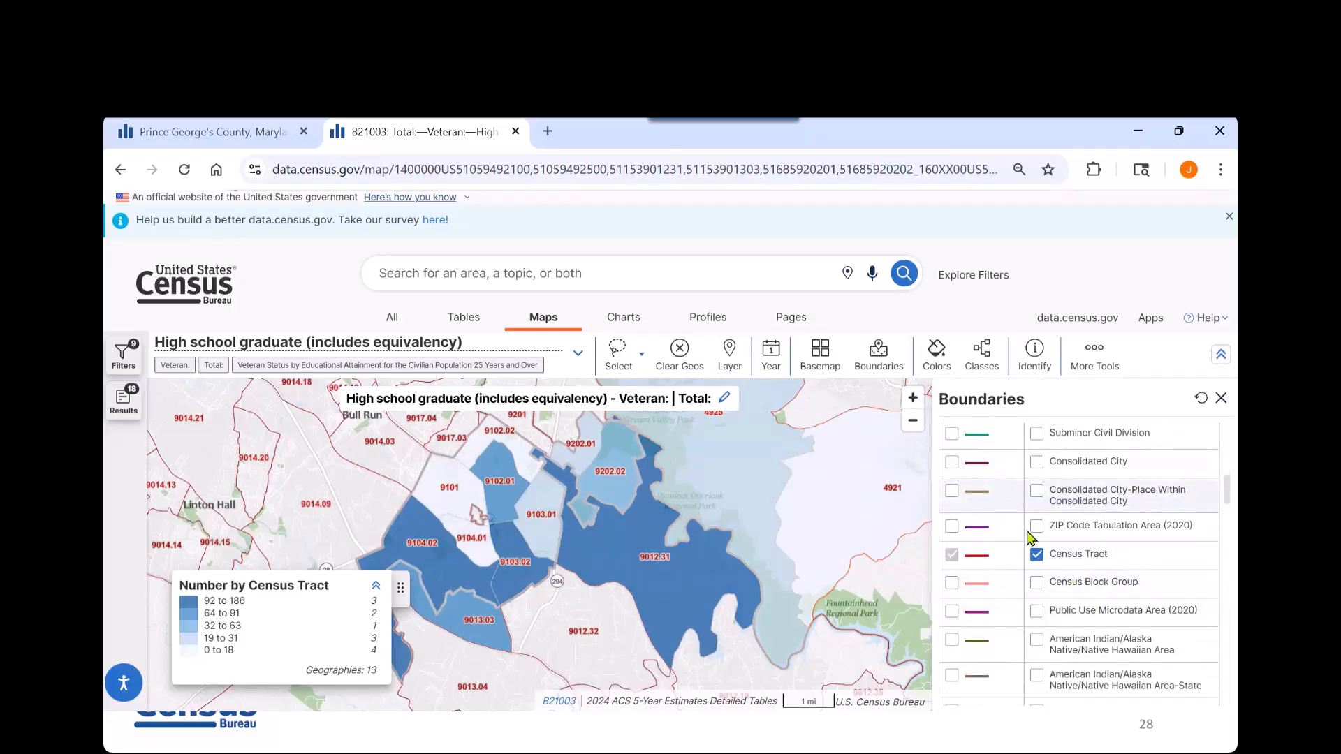
{"action": "left_click", "coordinate": [1036, 525]}
{"action": "left_click", "coordinate": [951, 526]}
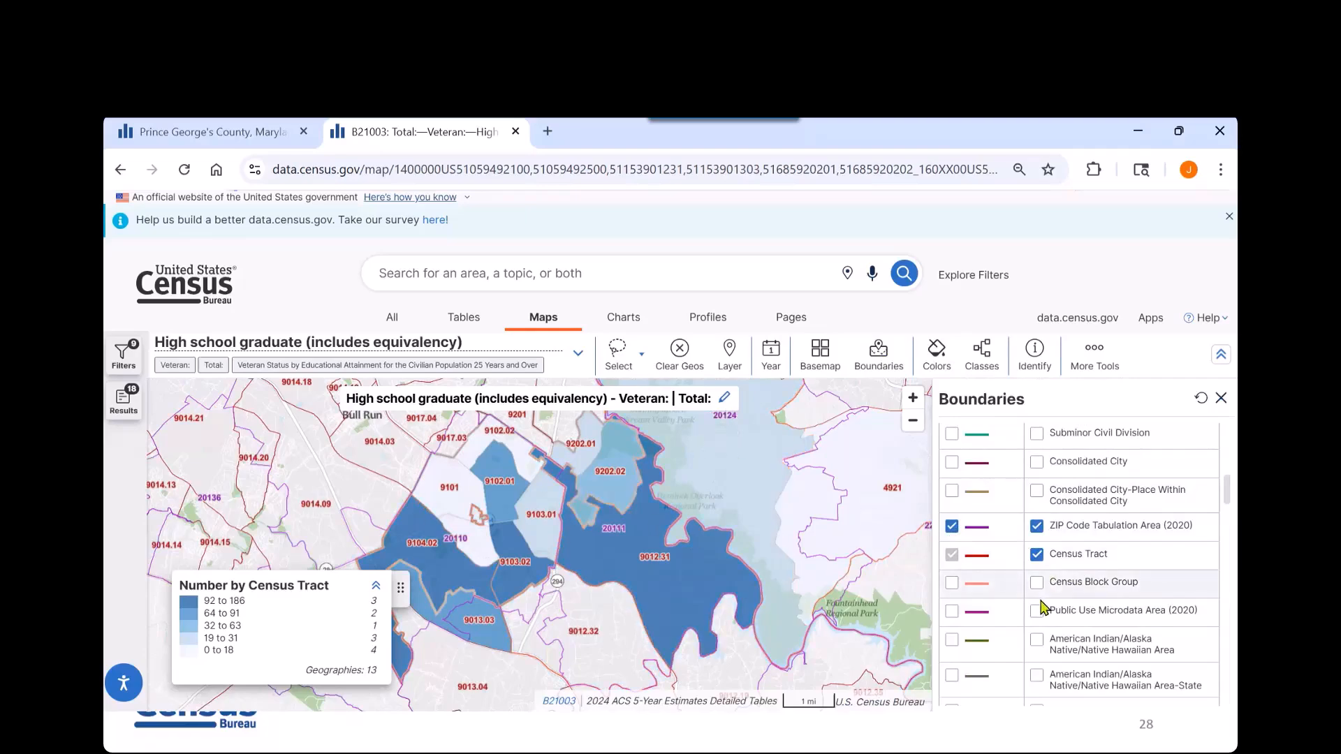
{"action": "scroll", "coordinate": [1030, 625], "scroll_direction": "down", "scroll_amount": 1}
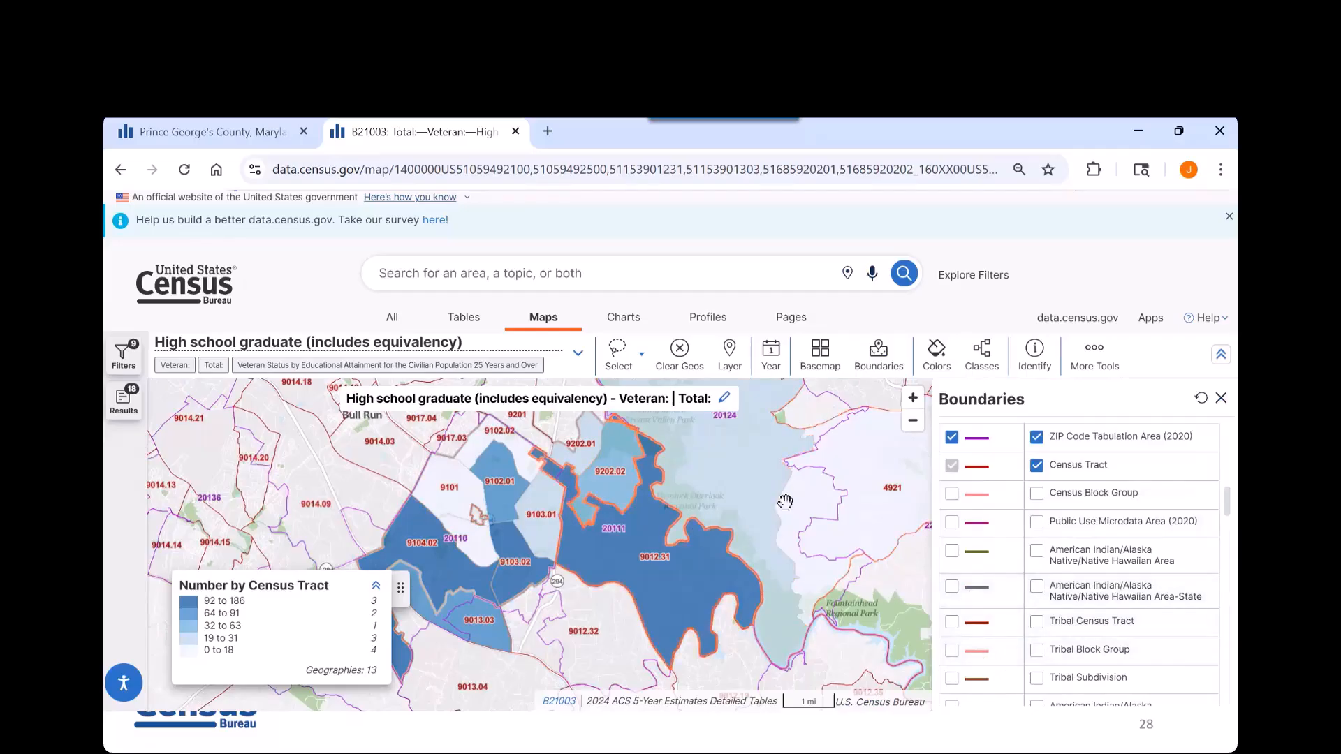
{"action": "scroll", "coordinate": [1056, 591], "scroll_direction": "up", "scroll_amount": 2}
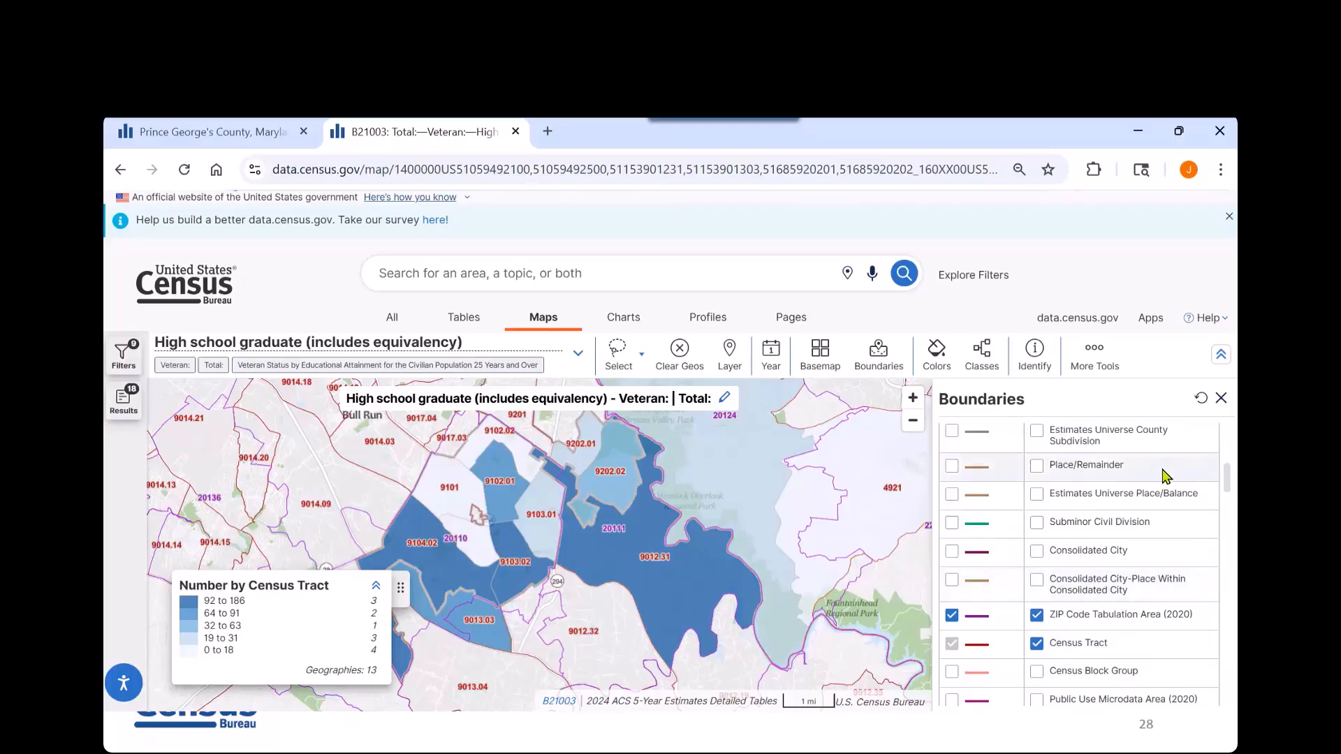
{"action": "left_click", "coordinate": [1222, 401]}
Step: Recolor the map with the green sequential palette and view the data classification options
{"action": "left_click", "coordinate": [945, 362]}
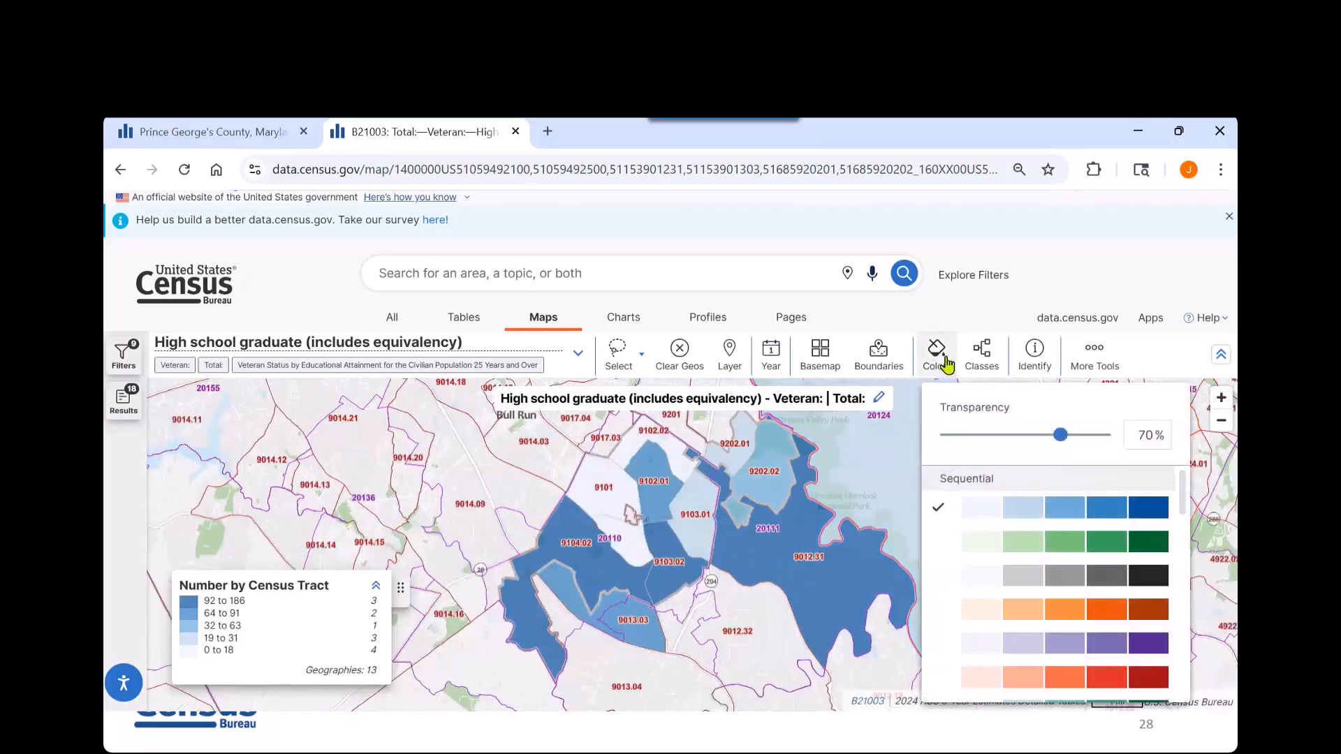
{"action": "left_click", "coordinate": [1011, 542]}
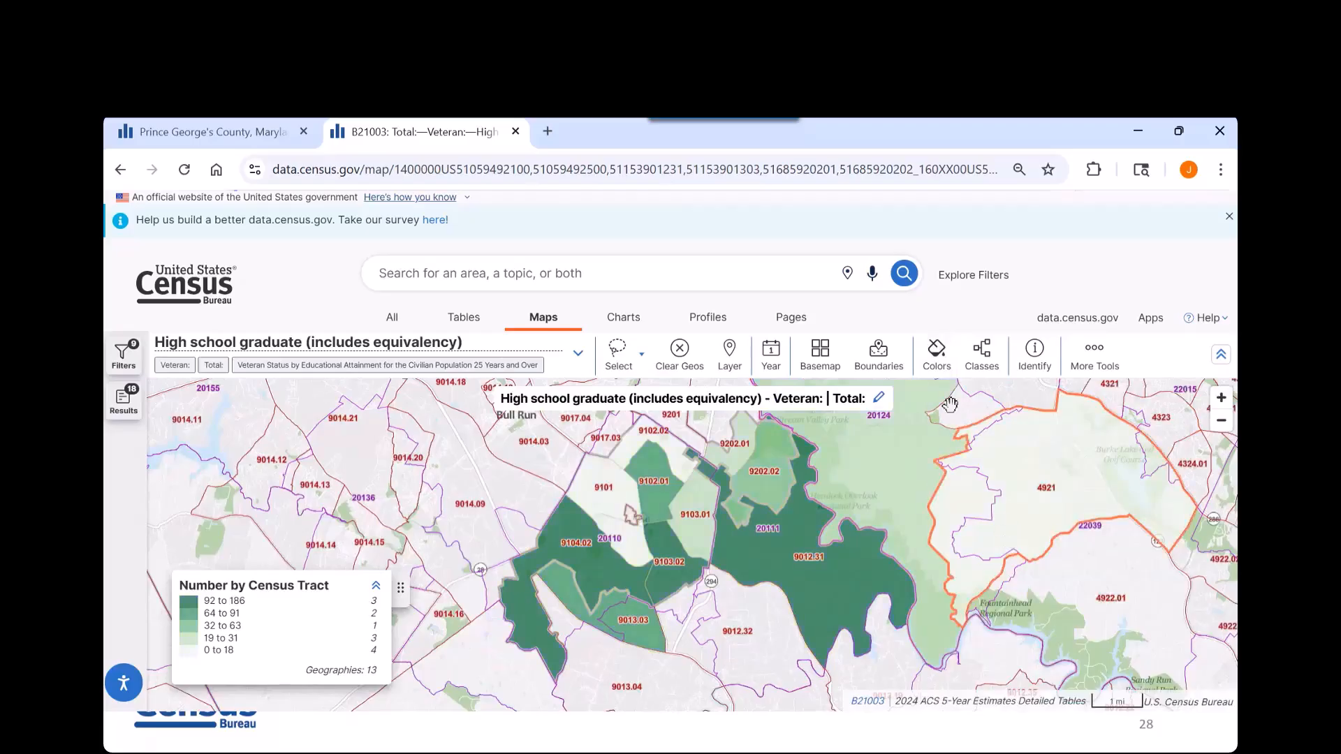
{"action": "left_click", "coordinate": [978, 363]}
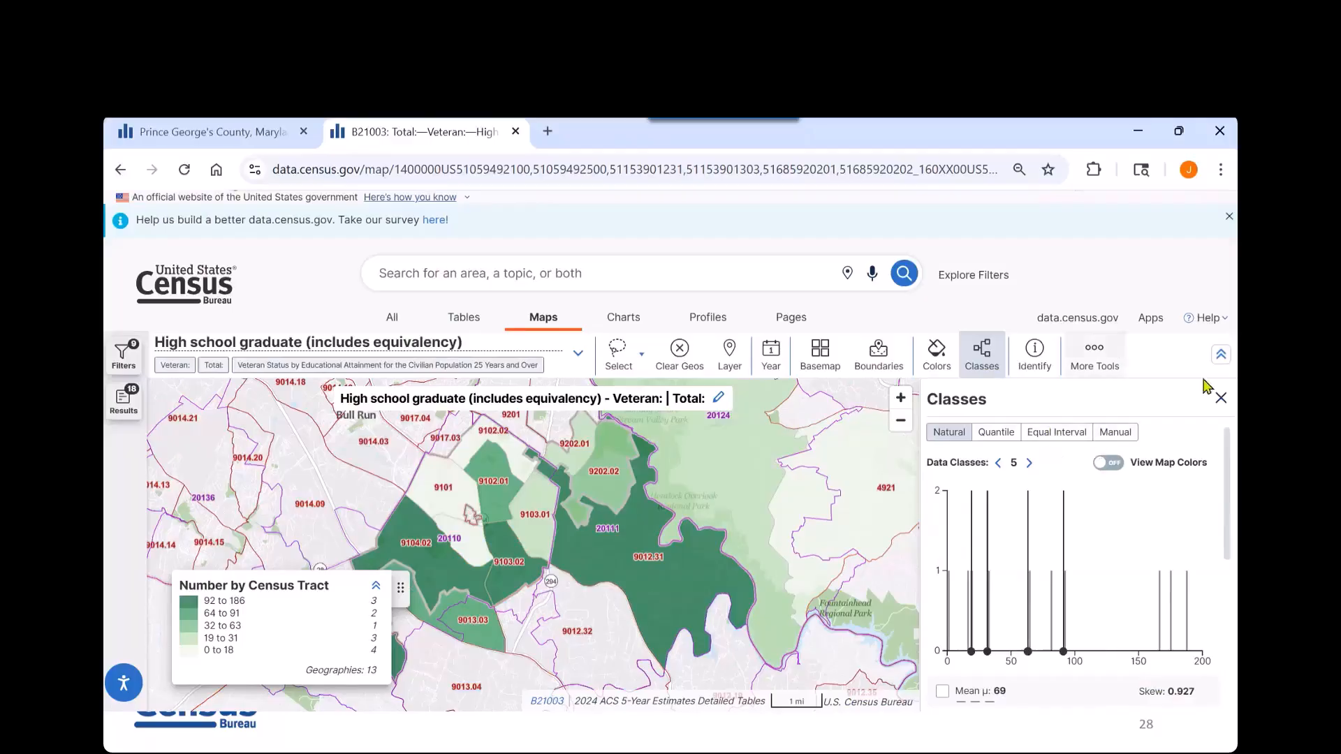
{"action": "left_click", "coordinate": [1220, 398]}
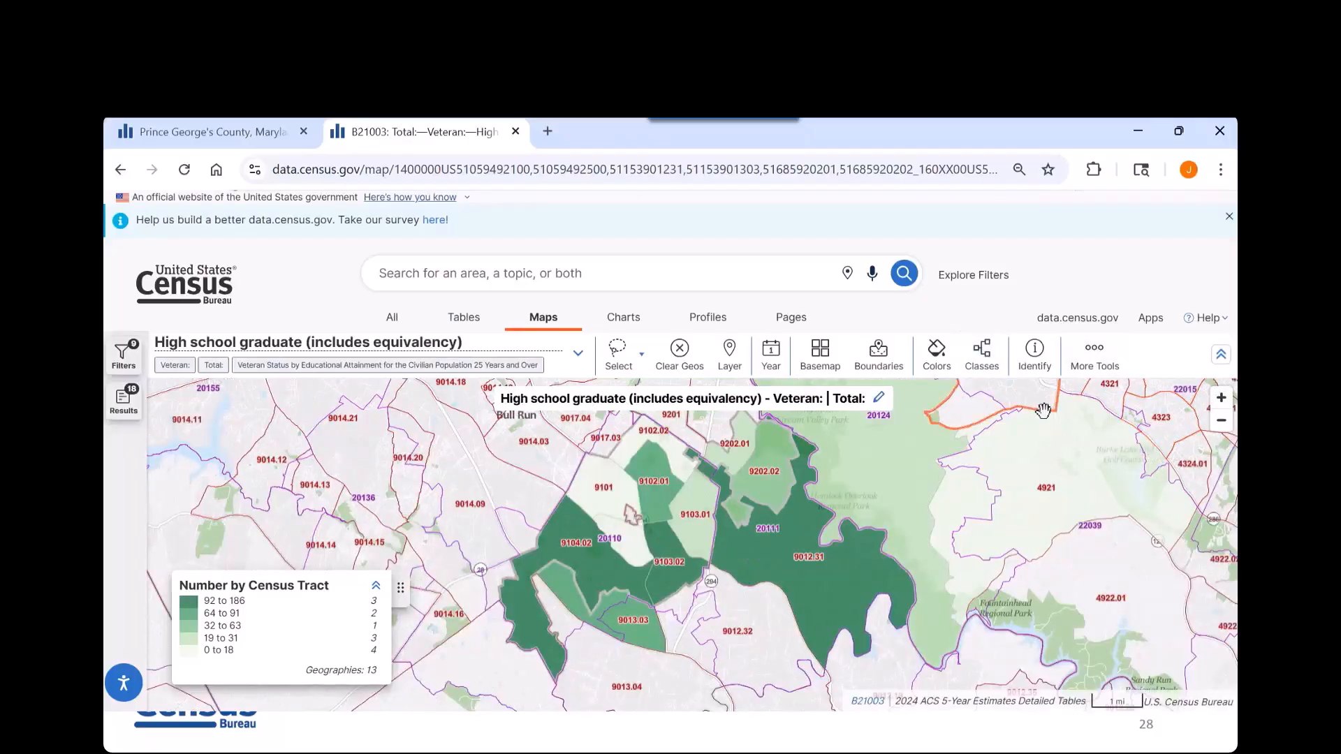
Step: Identify Census Tract 9202.02 on the map and examine its tract details, highlighting the GEOID
{"action": "left_click", "coordinate": [1031, 370]}
{"action": "left_click", "coordinate": [1035, 356]}
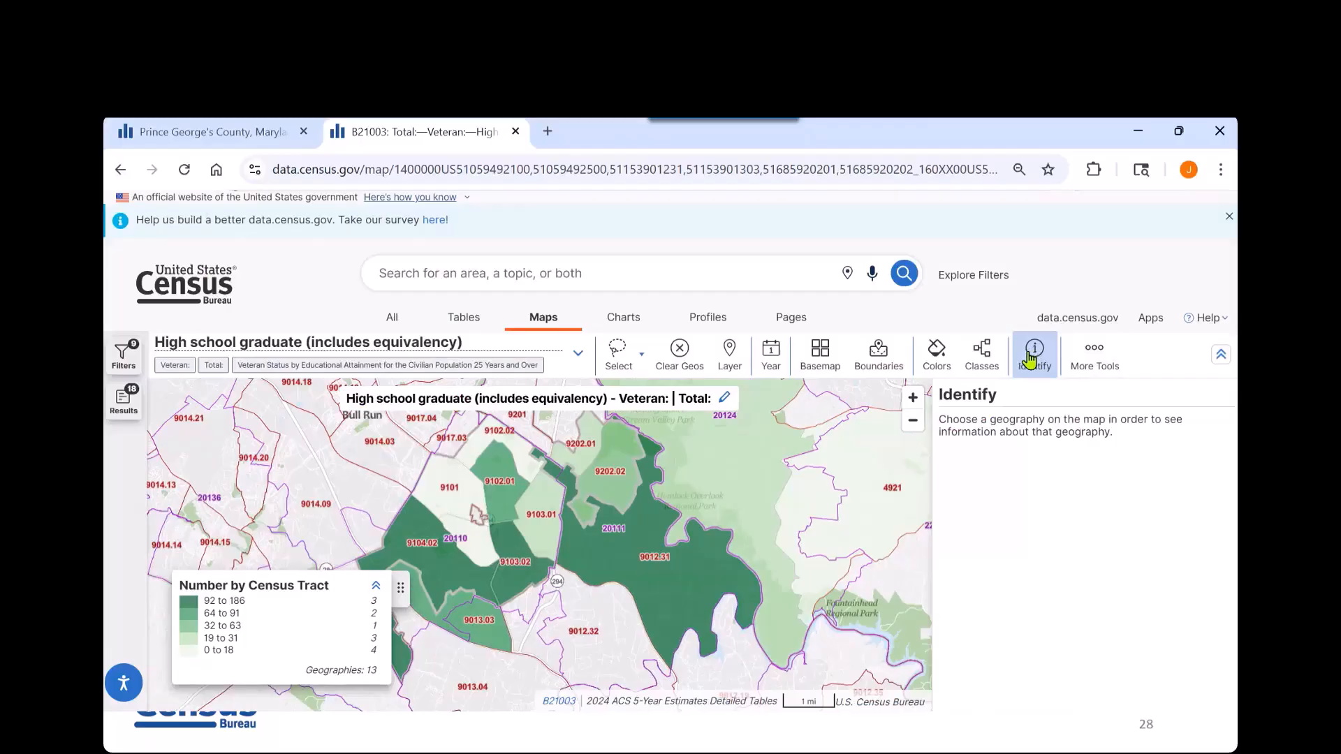
{"action": "left_click", "coordinate": [614, 492]}
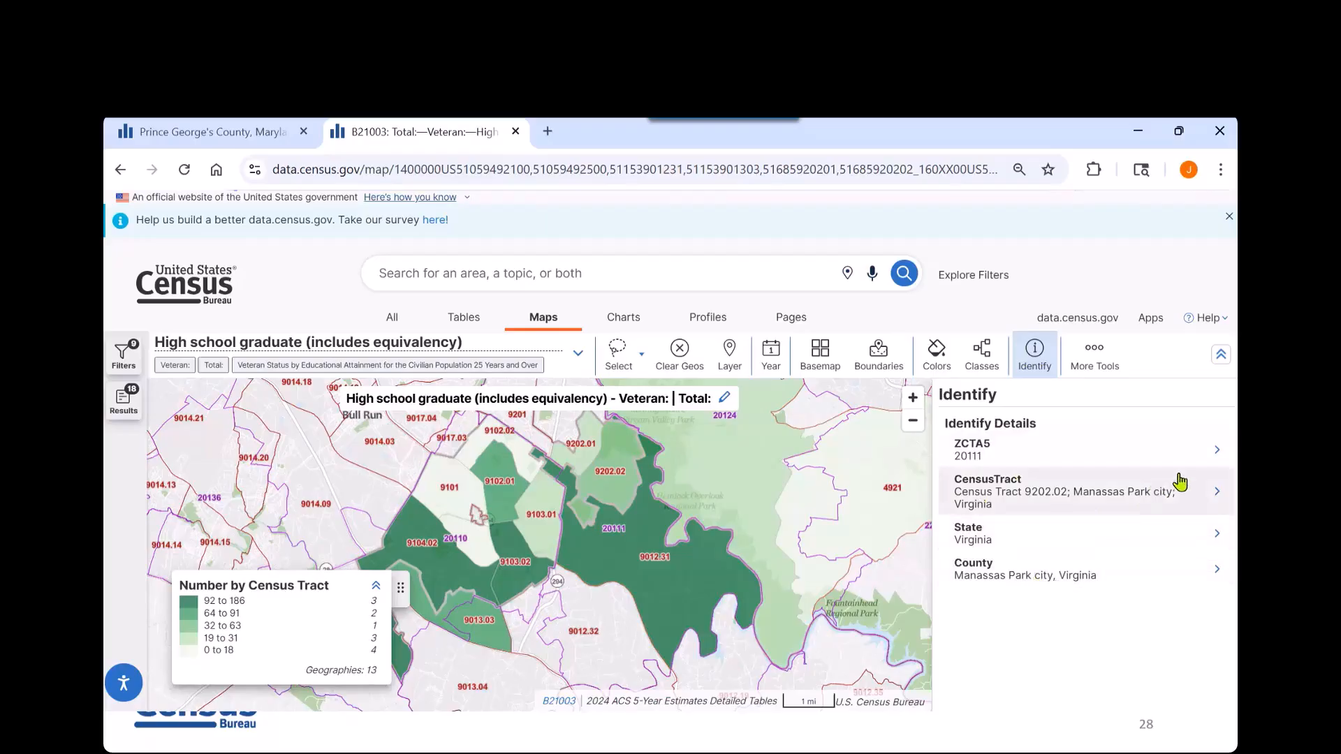
{"action": "left_click", "coordinate": [1215, 498]}
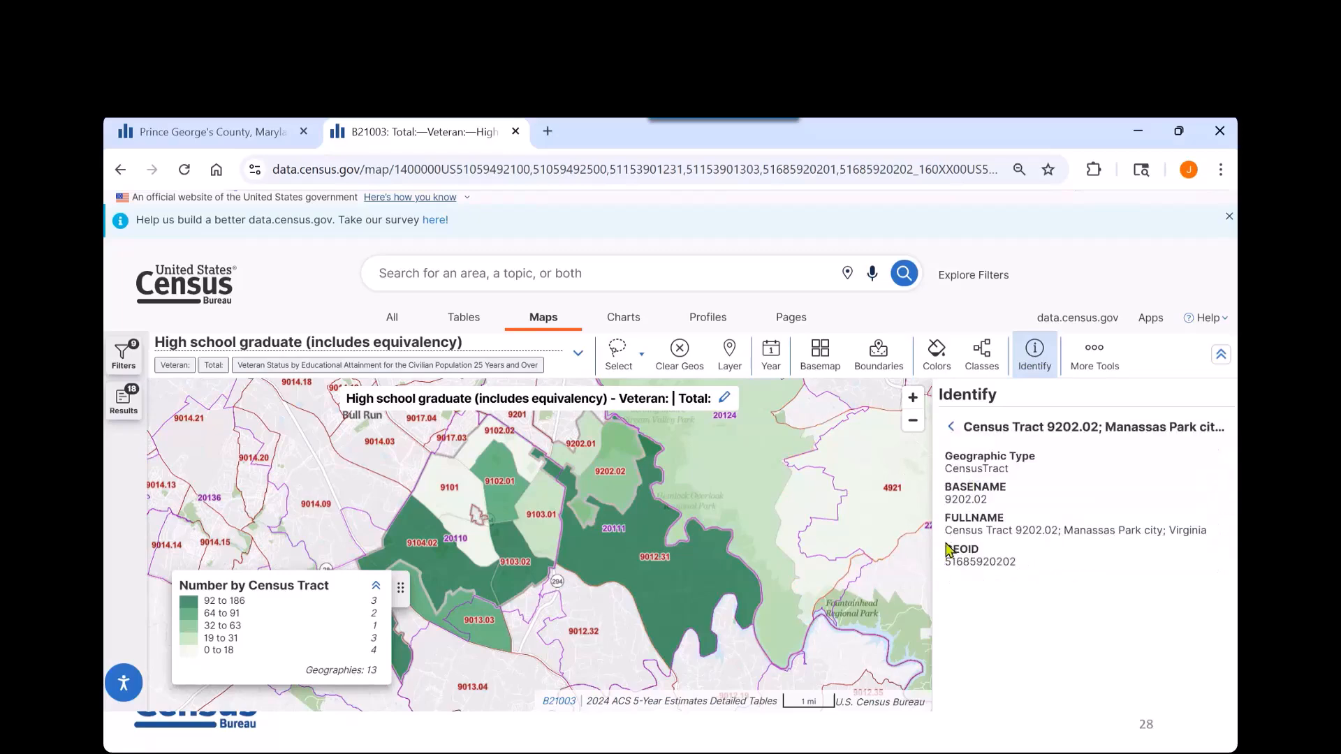
{"action": "left_click_drag", "start_coordinate": [946, 548], "coordinate": [1028, 567]}
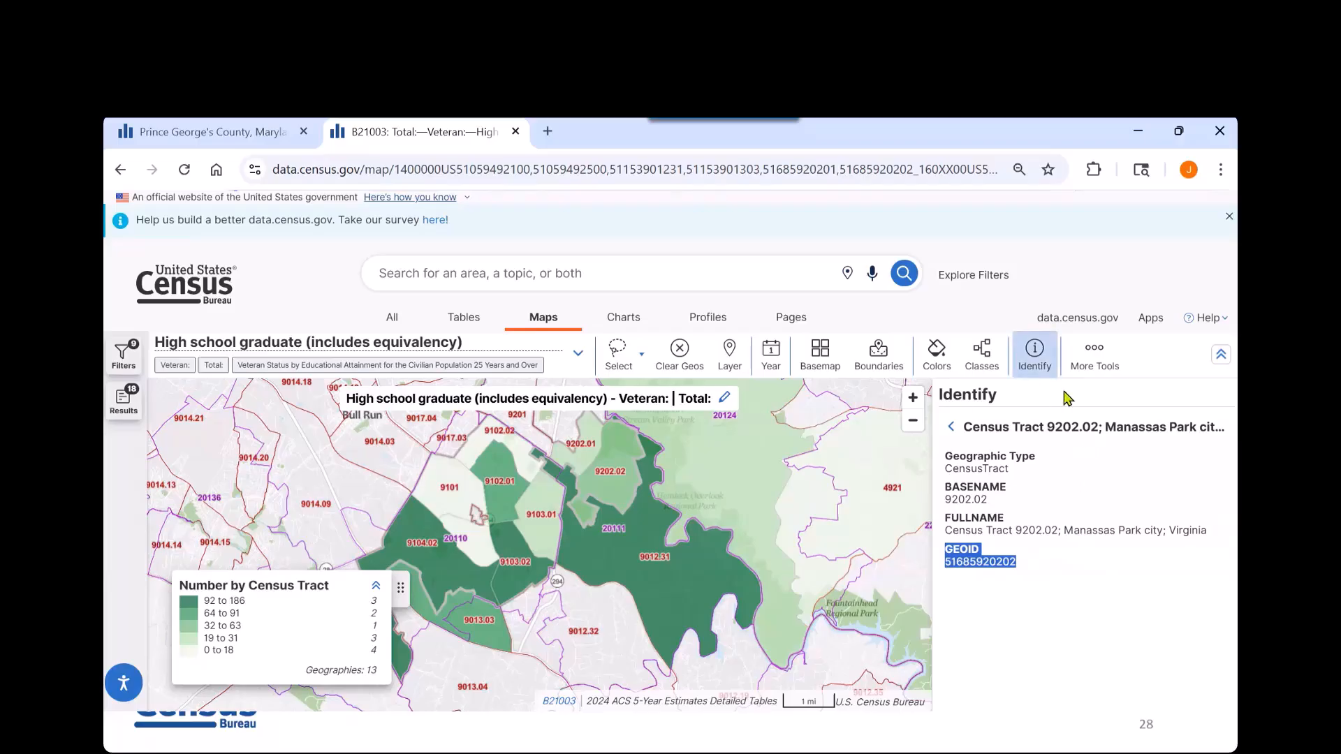
{"action": "left_click", "coordinate": [1040, 358]}
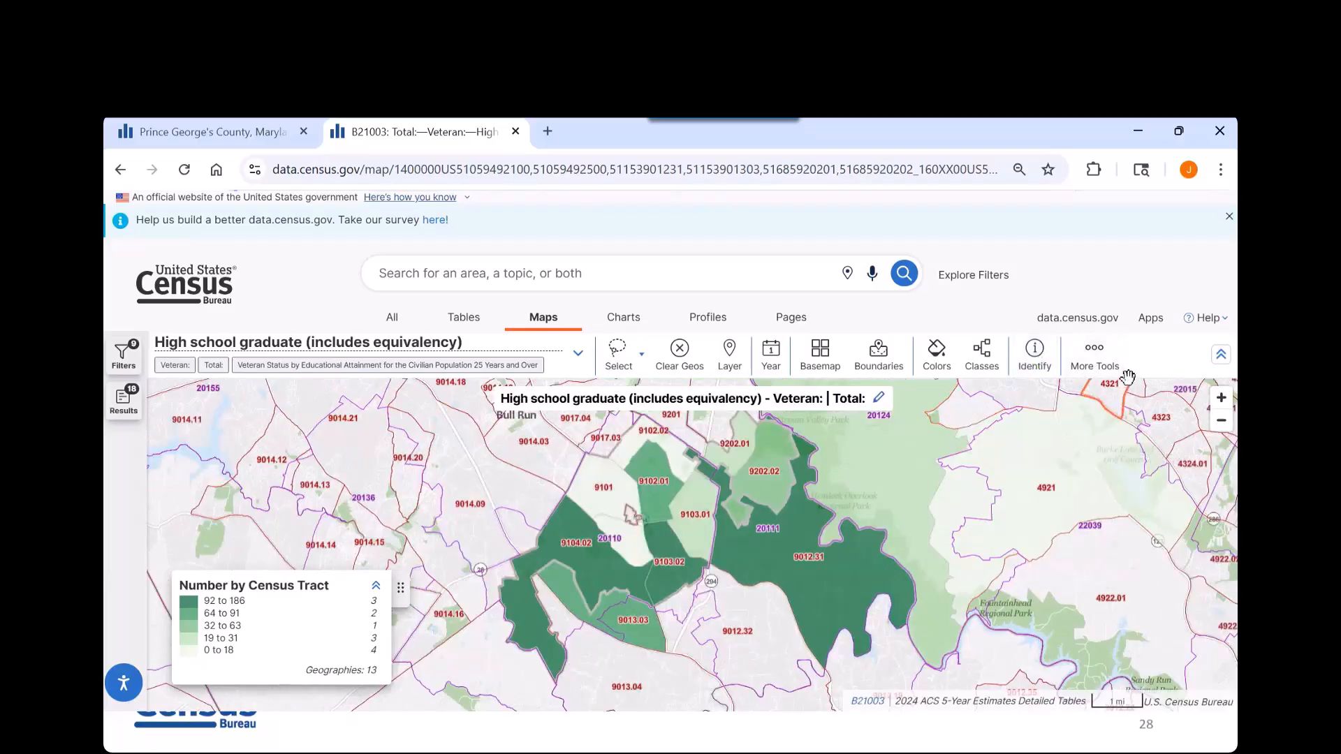
Step: Print the map to a PDF and open the downloaded file
{"action": "left_click", "coordinate": [1108, 360]}
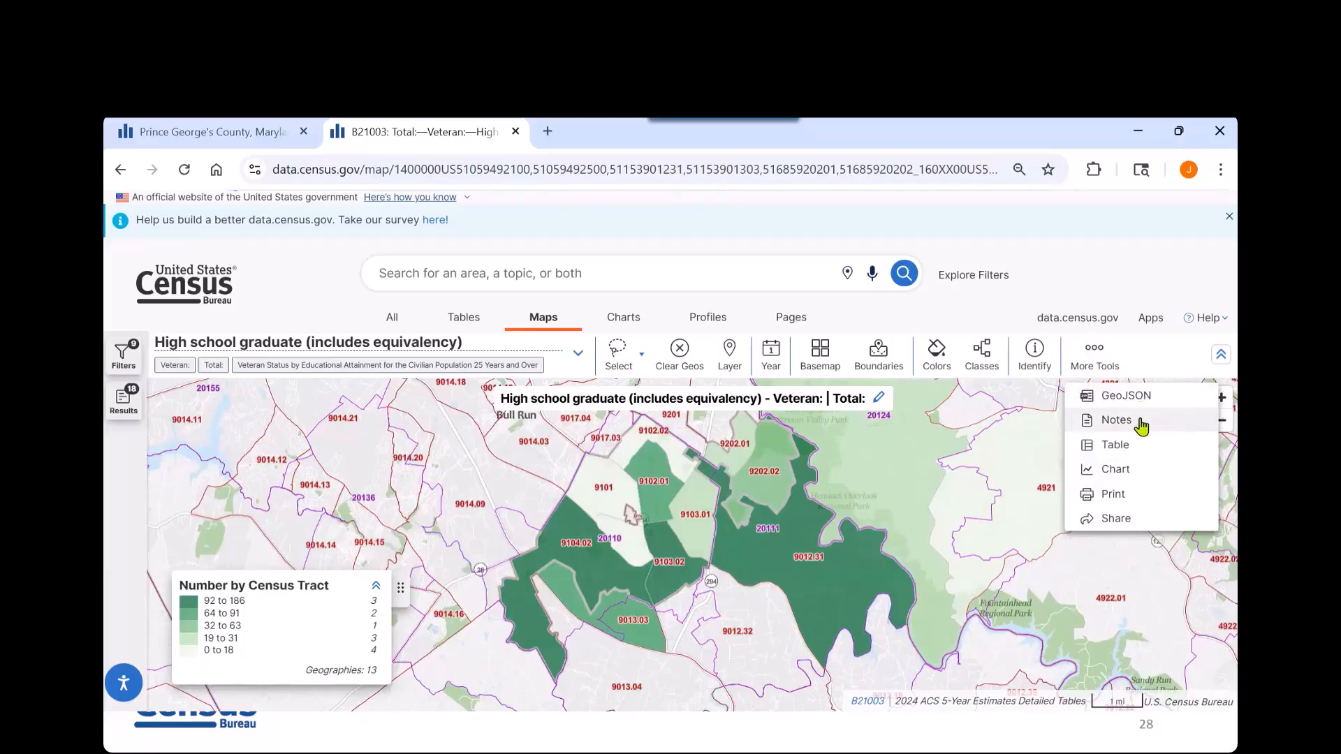
{"action": "left_click", "coordinate": [1126, 496]}
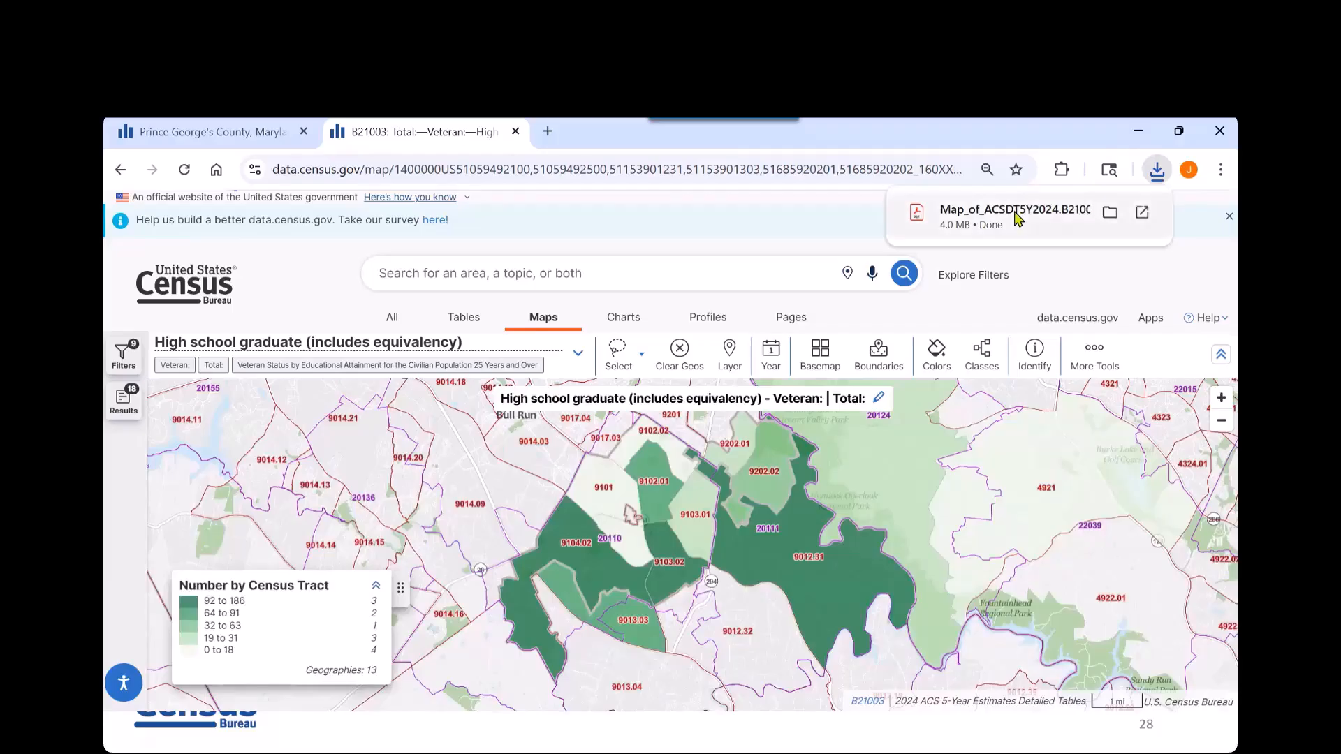
{"action": "left_click", "coordinate": [1013, 211]}
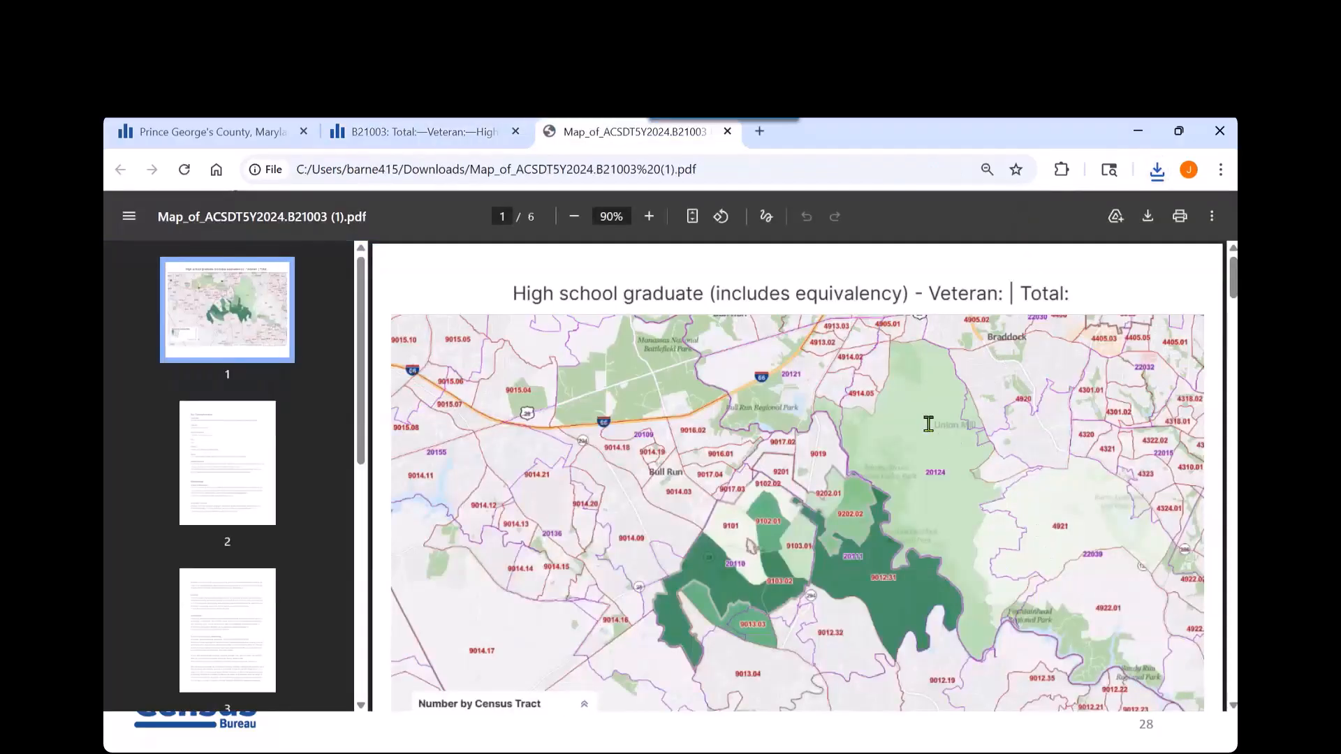
Step: Look through the table information and notes pages of the map PDF, then return to its first page
{"action": "left_click", "coordinate": [272, 471]}
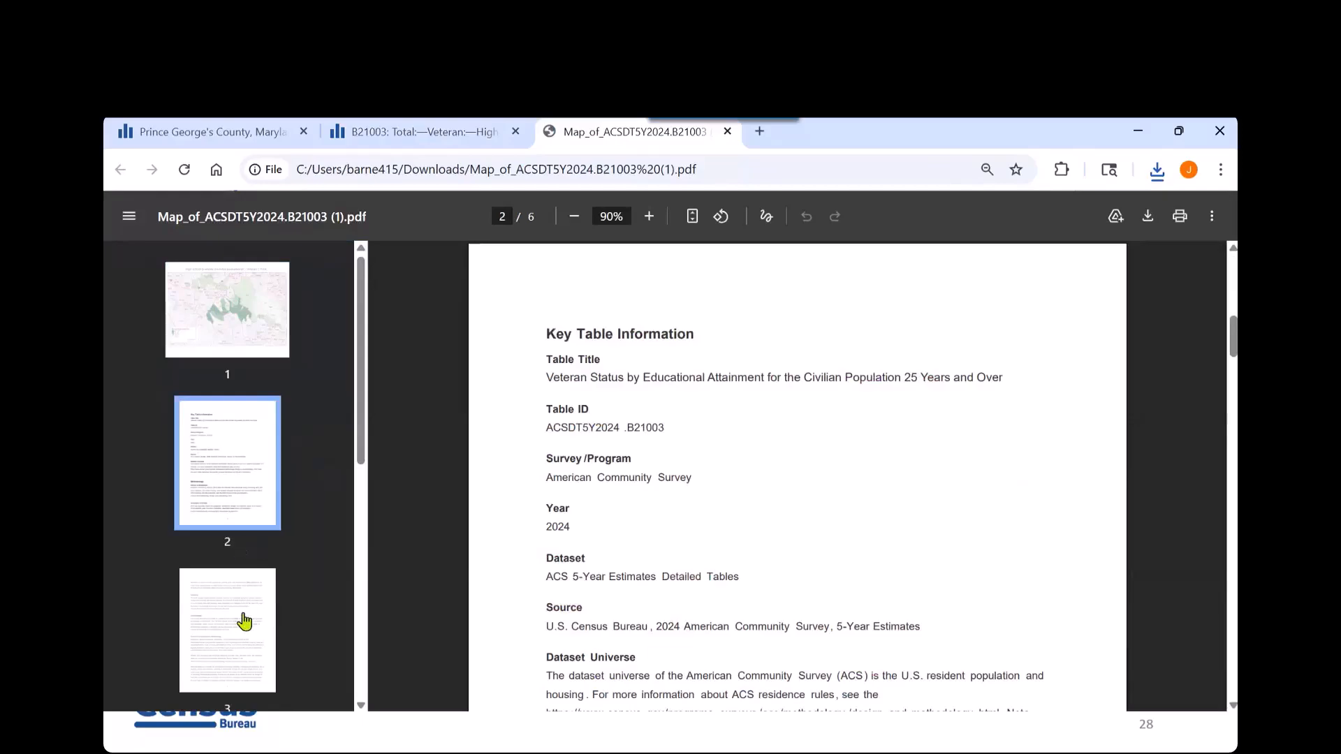
{"action": "left_click", "coordinate": [245, 622]}
{"action": "left_click", "coordinate": [233, 487]}
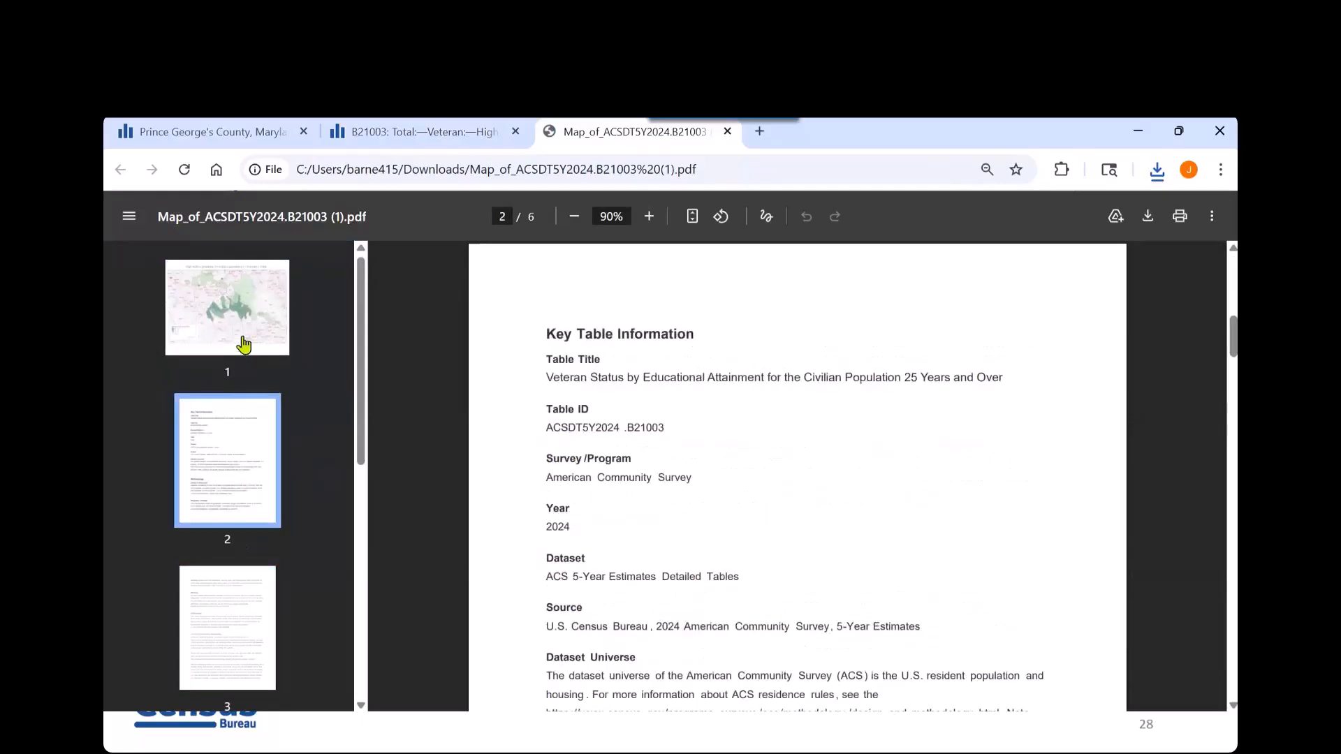
{"action": "left_click", "coordinate": [244, 345]}
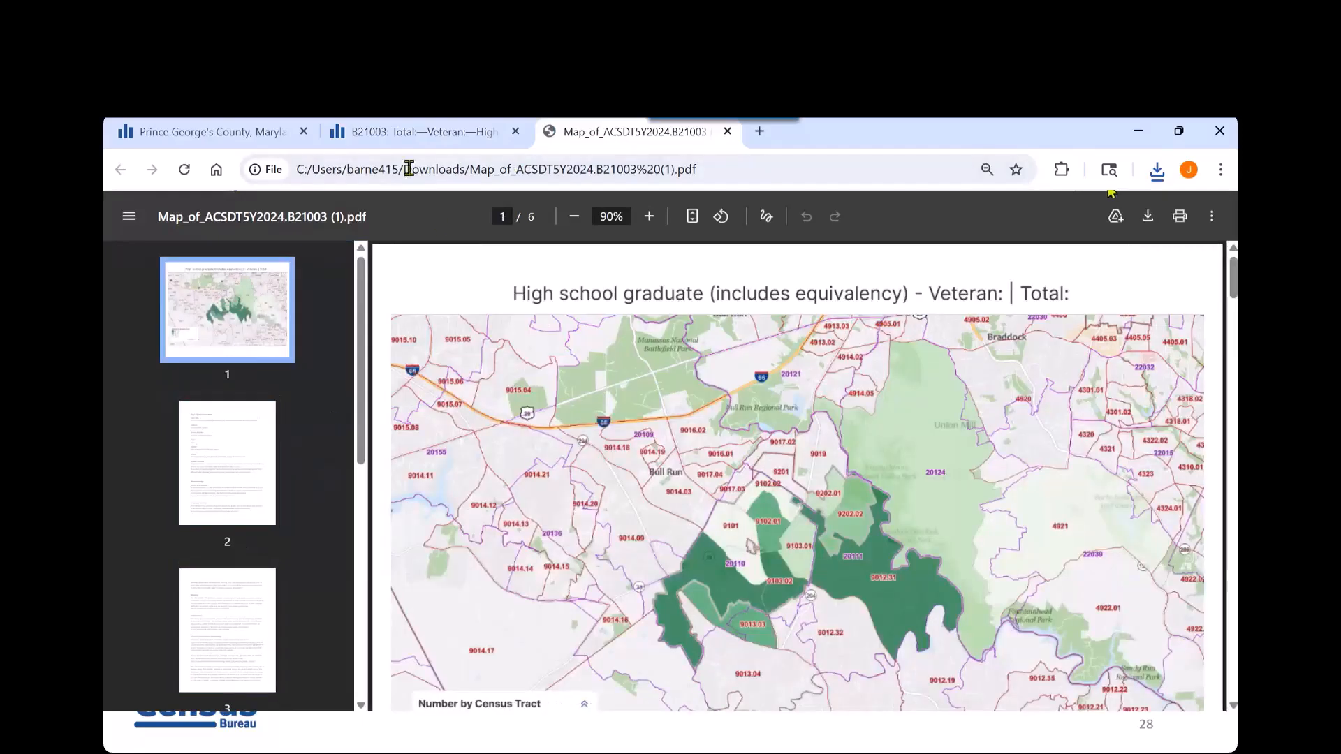
Step: Return to the B21003 map and open its sharing options
{"action": "left_click", "coordinate": [423, 132]}
{"action": "left_click", "coordinate": [1094, 353]}
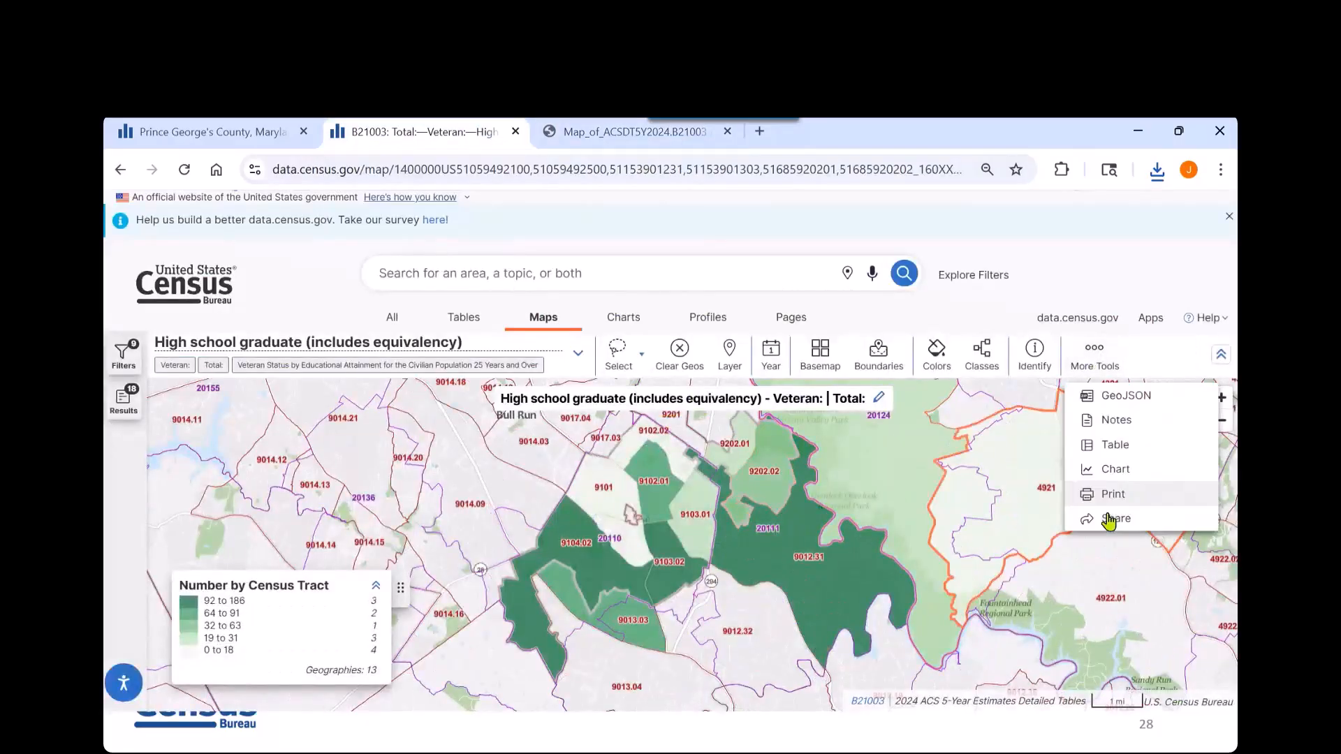
{"action": "left_click", "coordinate": [1108, 519]}
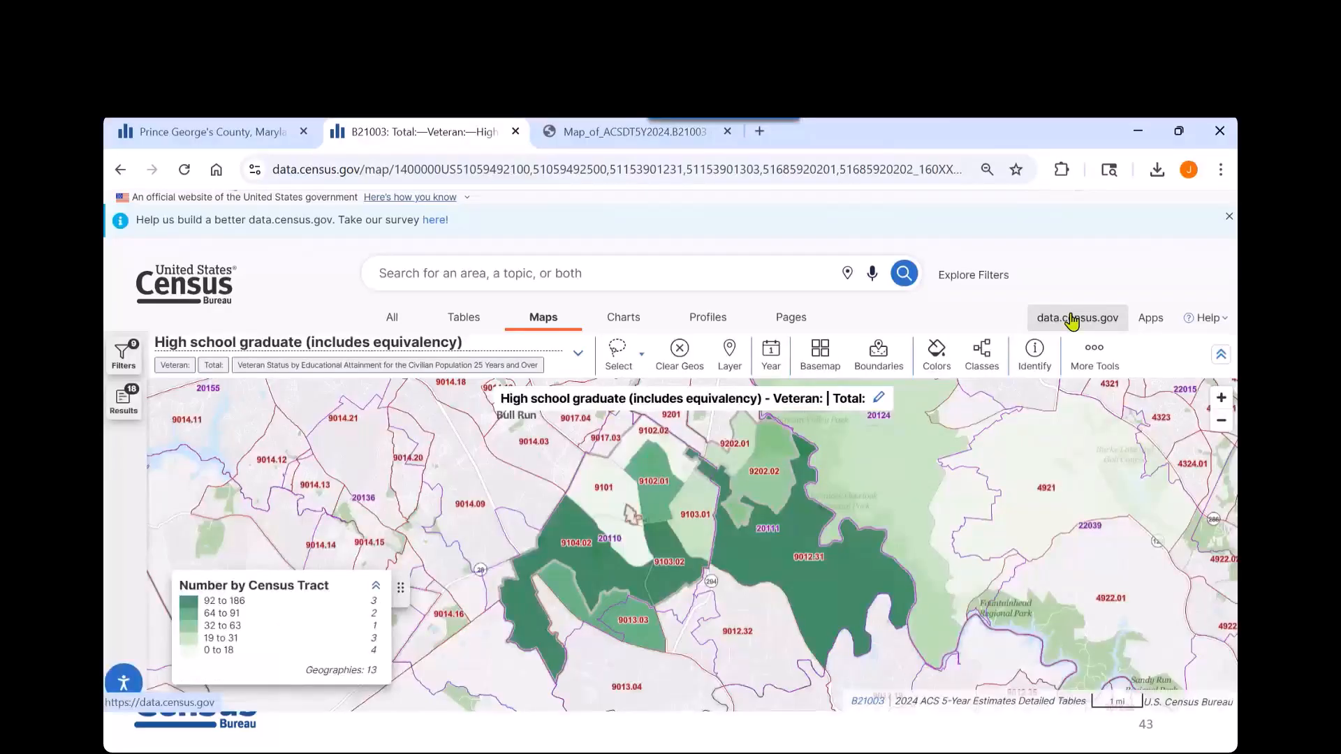
Step: Leave the map and go to the data.census.gov home page
{"action": "left_click", "coordinate": [1068, 316]}
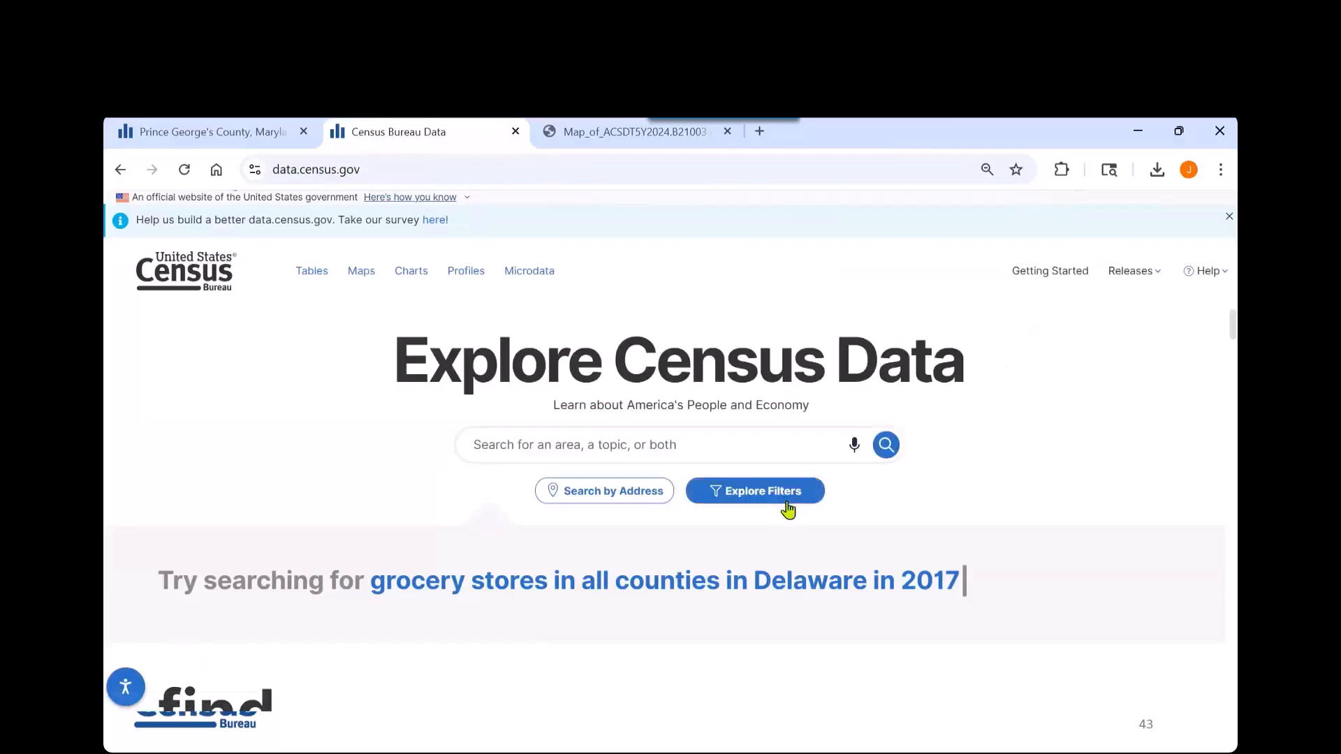
Step: Start a search by address and enter the street address, abbreviating the road type to Rd
{"action": "left_click", "coordinate": [612, 500]}
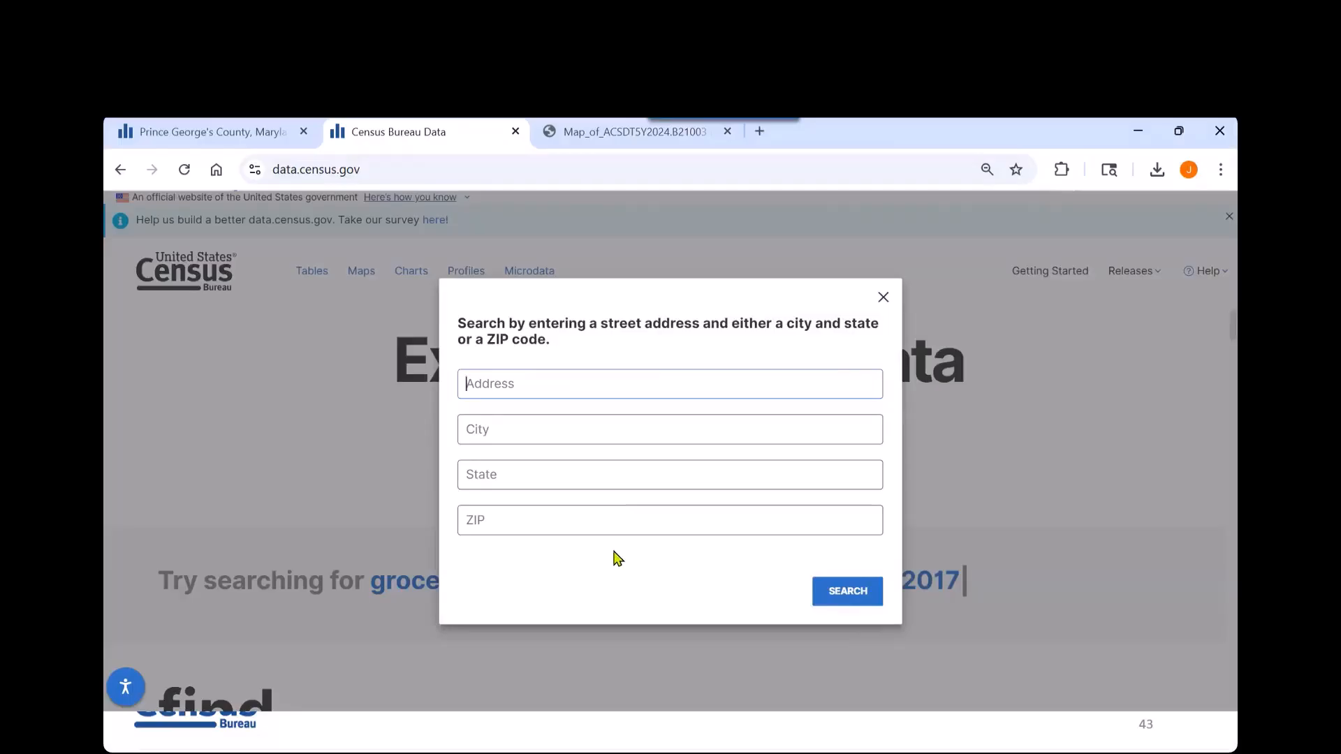
{"action": "type", "text": "4600 Silver Hill Road"}
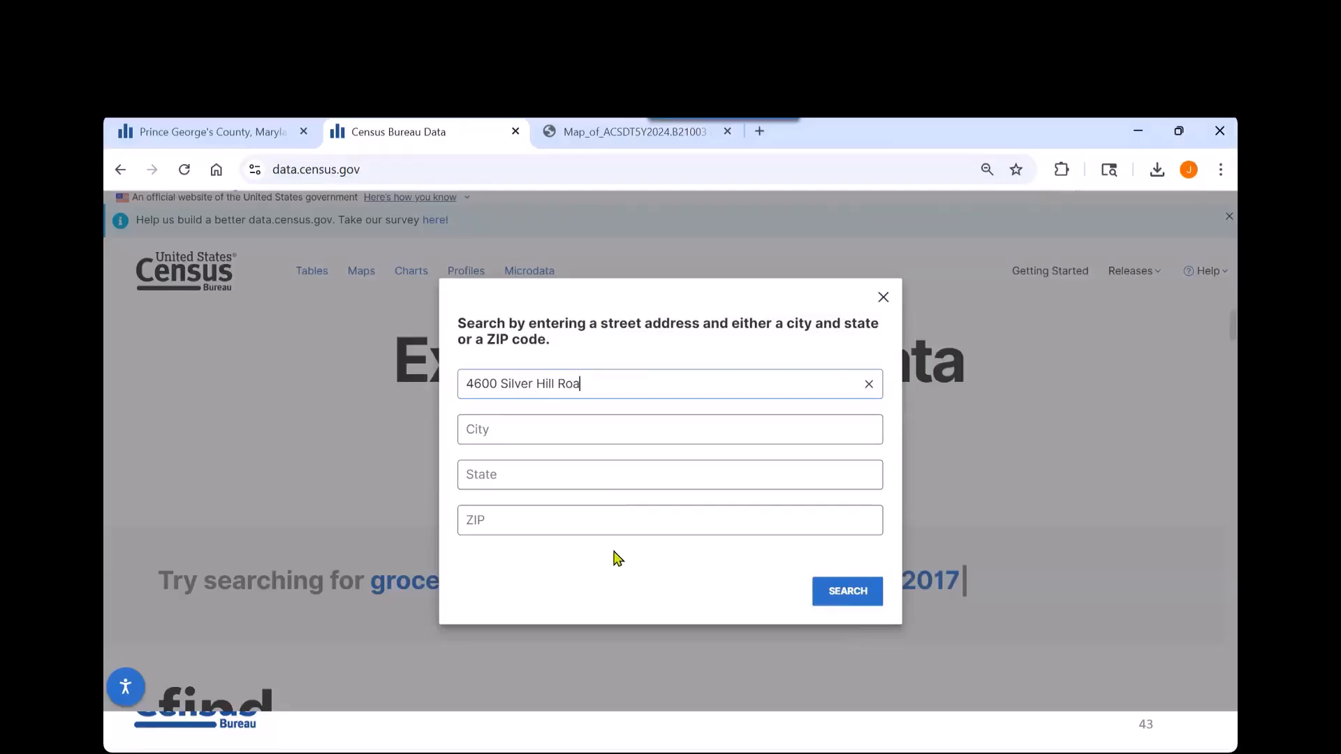
{"action": "key", "text": "BackSpace"}
{"action": "key", "text": "BackSpace"}
{"action": "key", "text": "BackSpace"}
{"action": "type", "text": "d"}
{"action": "key", "text": "Tab"}
{"action": "key", "text": "Tab"}
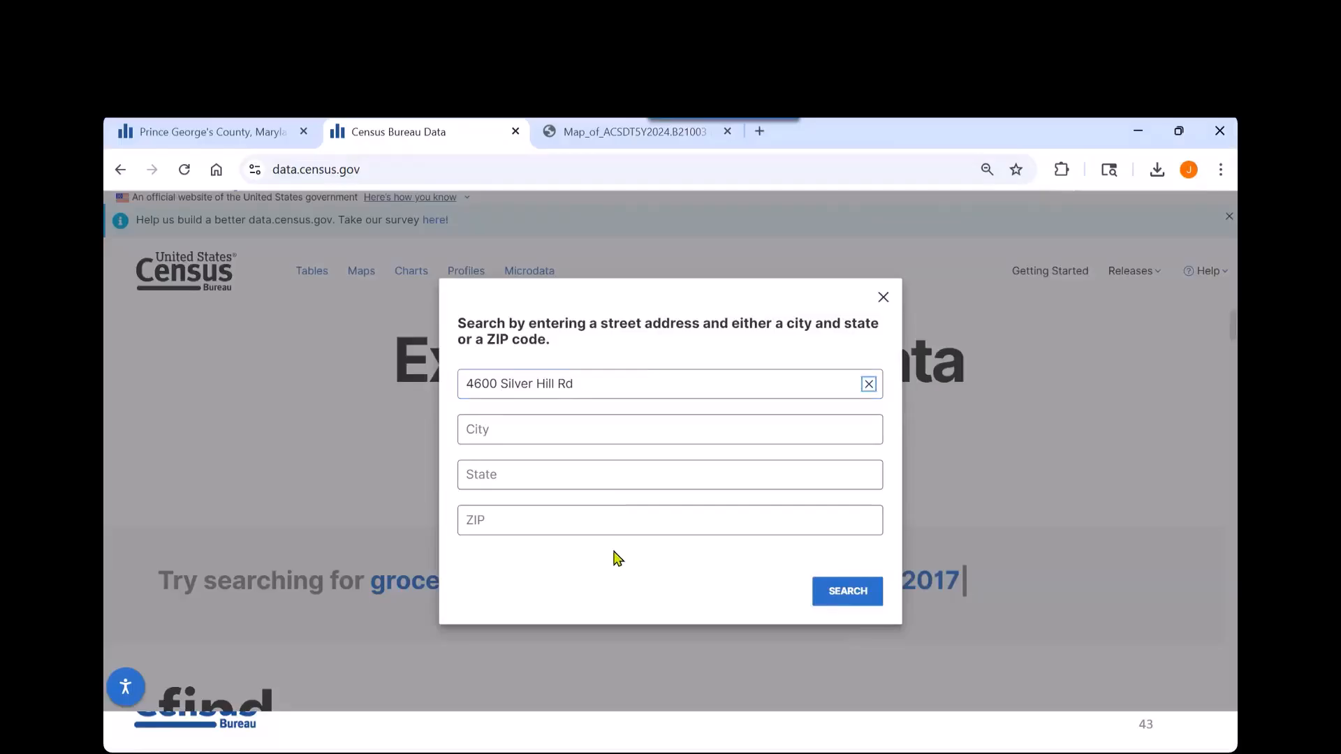
Step: Fill in the city, state and ZIP code for the address and run the address search
{"action": "type", "text": "Suitland"}
{"action": "key", "text": "Tab"}
{"action": "key", "text": "Tab"}
{"action": "type", "text": "MD"}
{"action": "key", "text": "Tab"}
{"action": "key", "text": "Tab"}
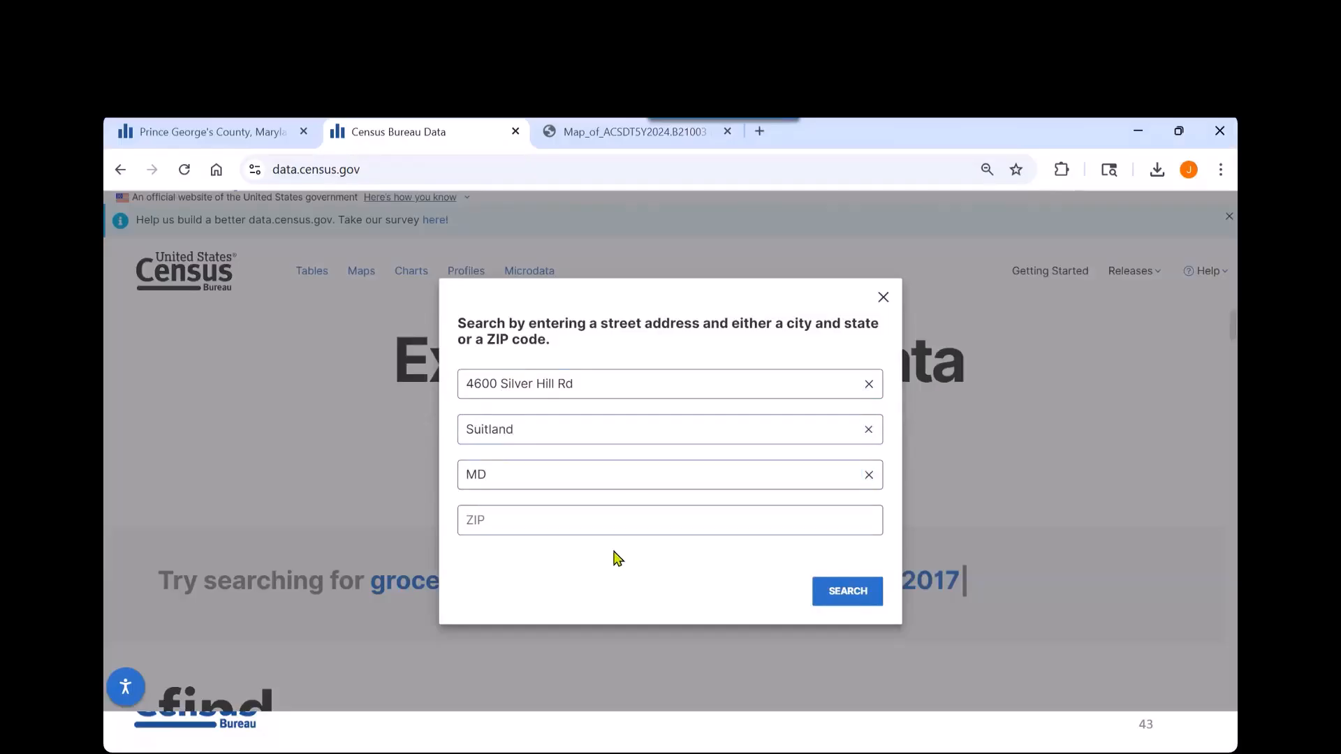
{"action": "type", "text": "22"}
{"action": "key", "text": "BackSpace"}
{"action": "type", "text": "0746"}
{"action": "left_click", "coordinate": [863, 599]}
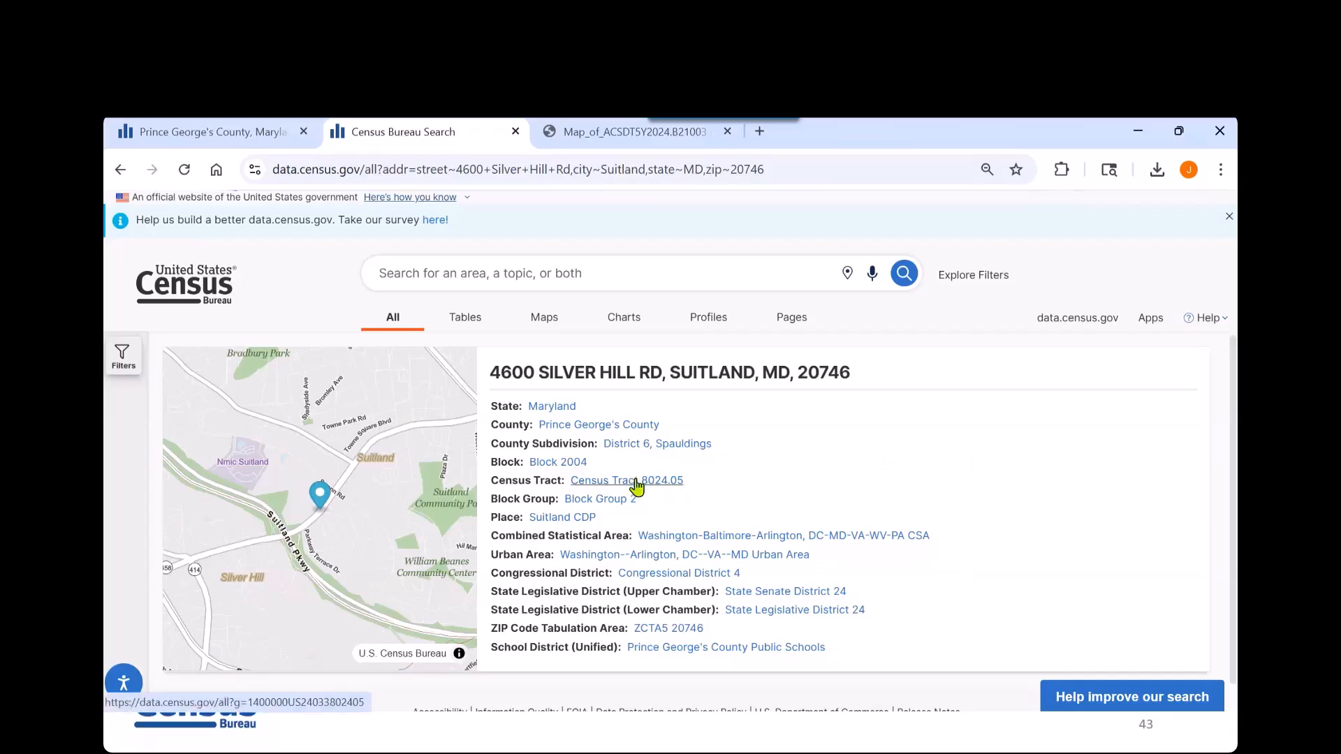
Step: Open the results for Census Tract 8024.05 in a separate tab and show its filters
{"action": "right_click", "coordinate": [637, 486]}
{"action": "left_click", "coordinate": [681, 505]}
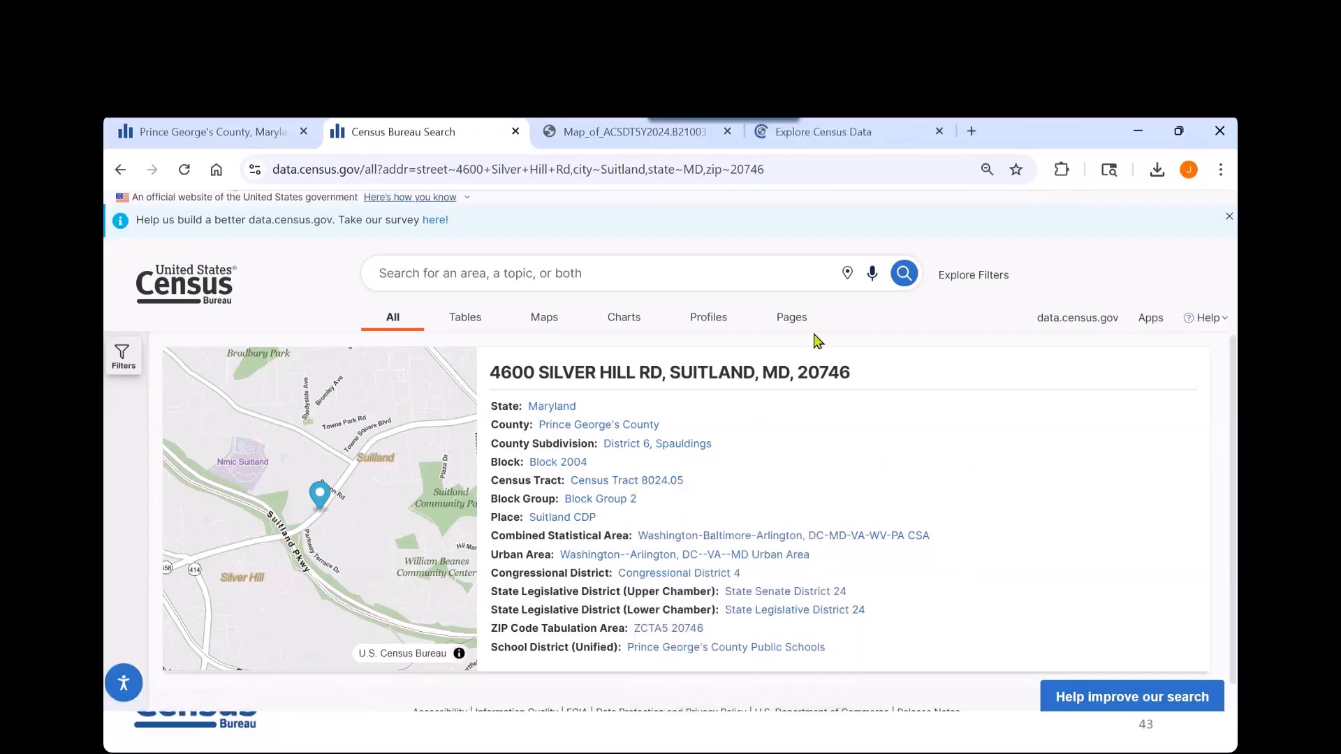
{"action": "left_click", "coordinate": [826, 132]}
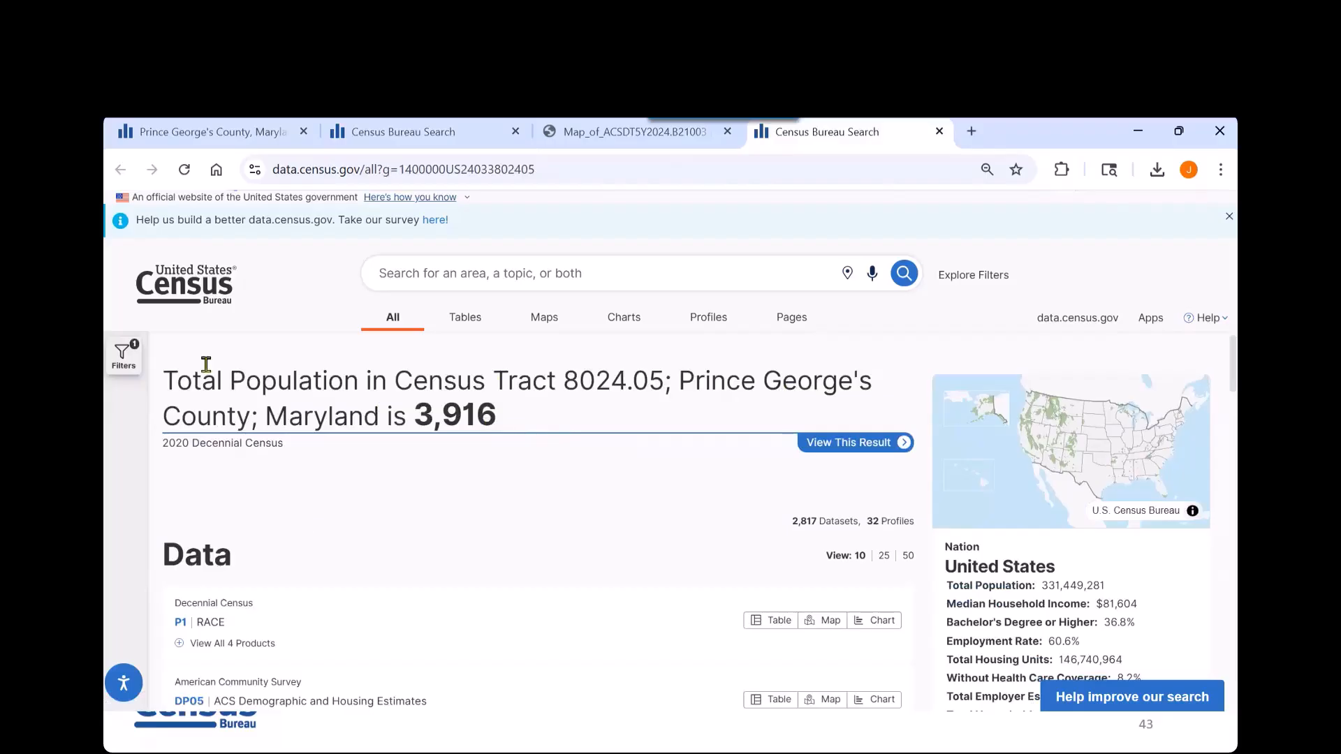
{"action": "left_click", "coordinate": [123, 355]}
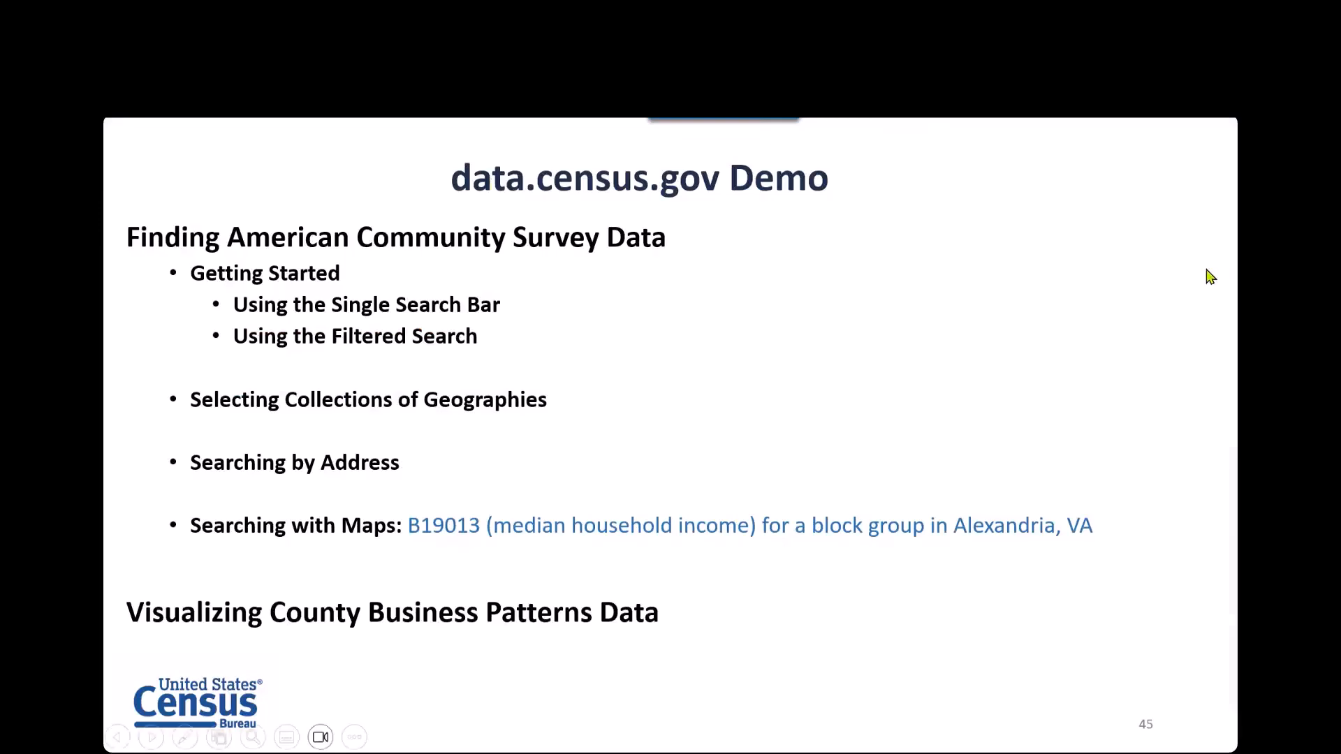
Step: Switch from the slide show back to the browser and search data.census.gov for table B19013
{"action": "key", "text": "alt+Tab"}
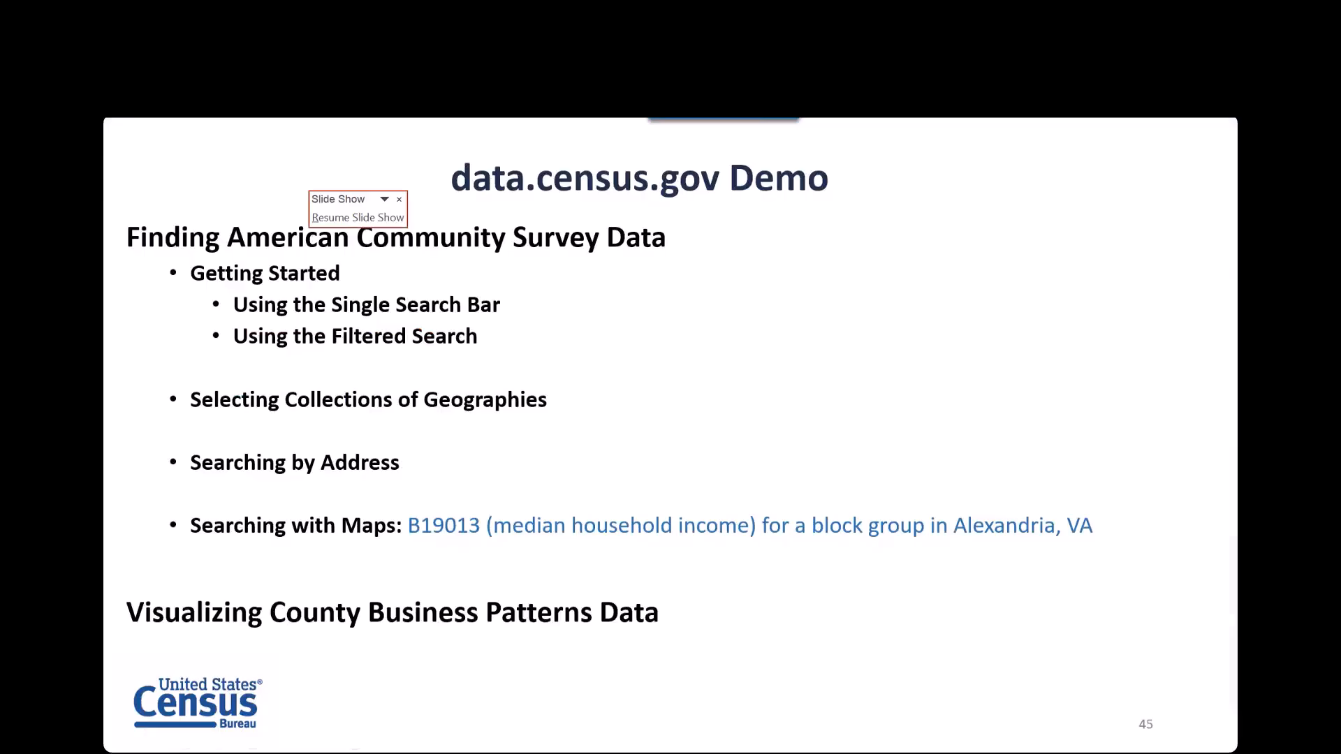
{"action": "key", "text": "alt+Tab"}
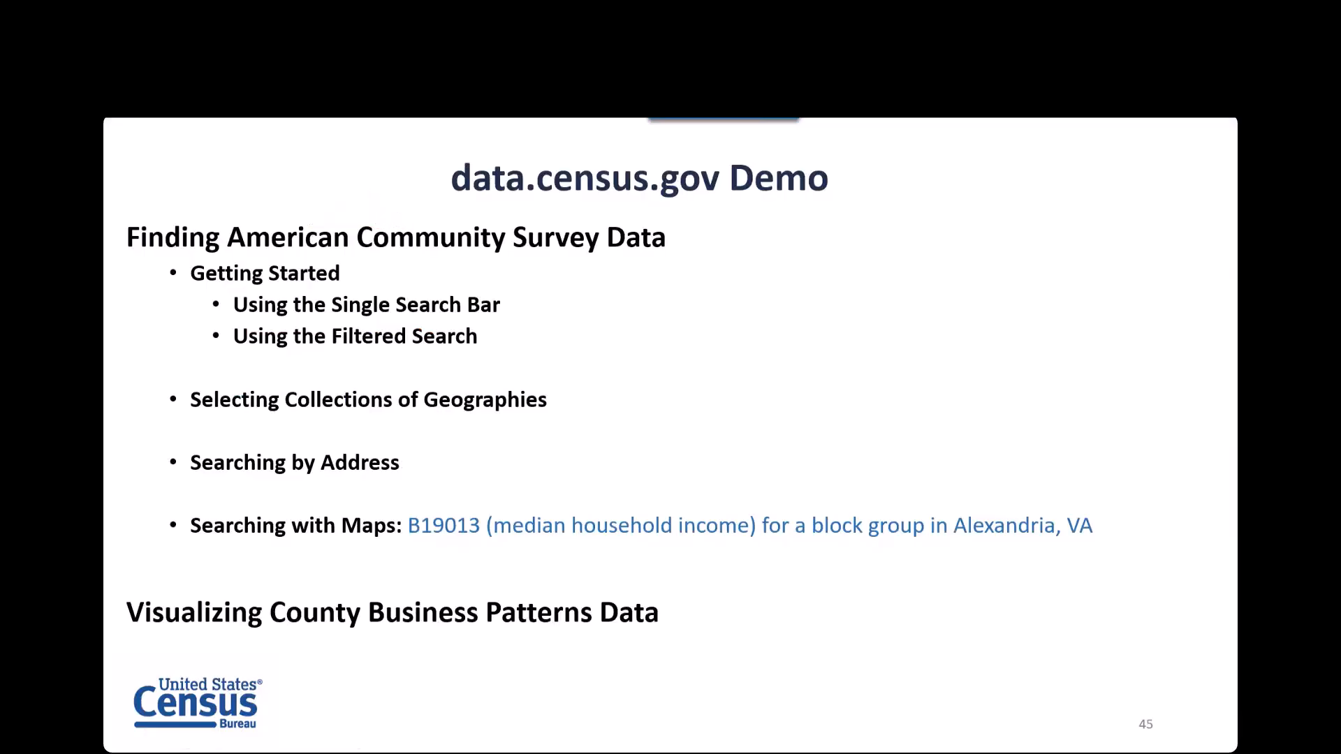
{"action": "key", "text": "alt+Tab"}
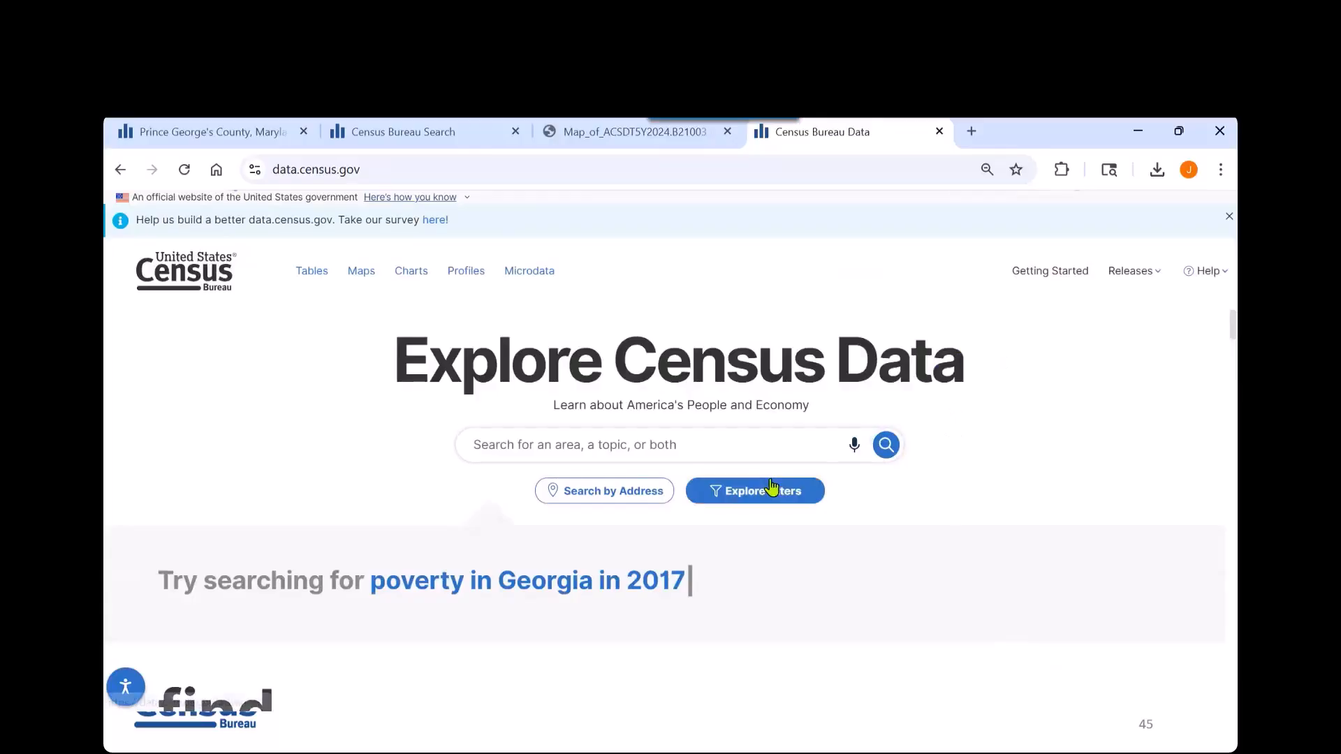
{"action": "left_click", "coordinate": [496, 447]}
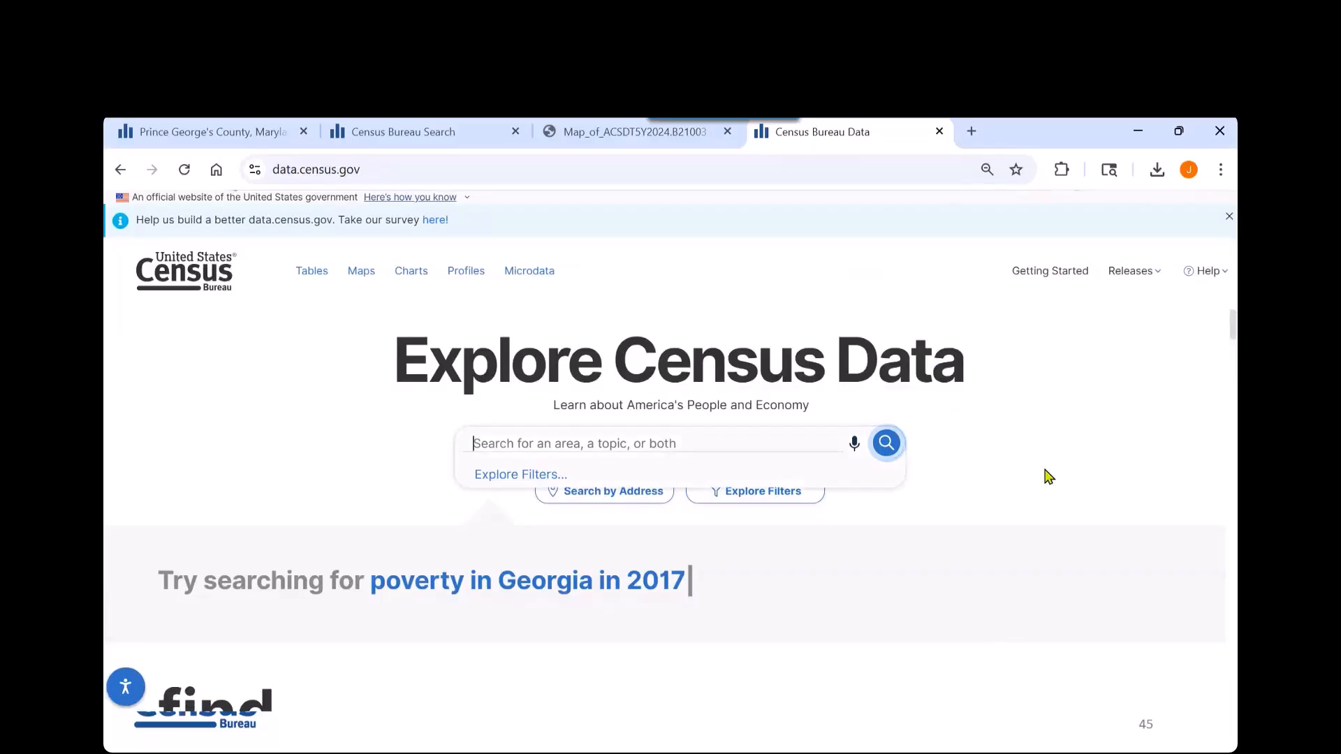
{"action": "type", "text": "B"}
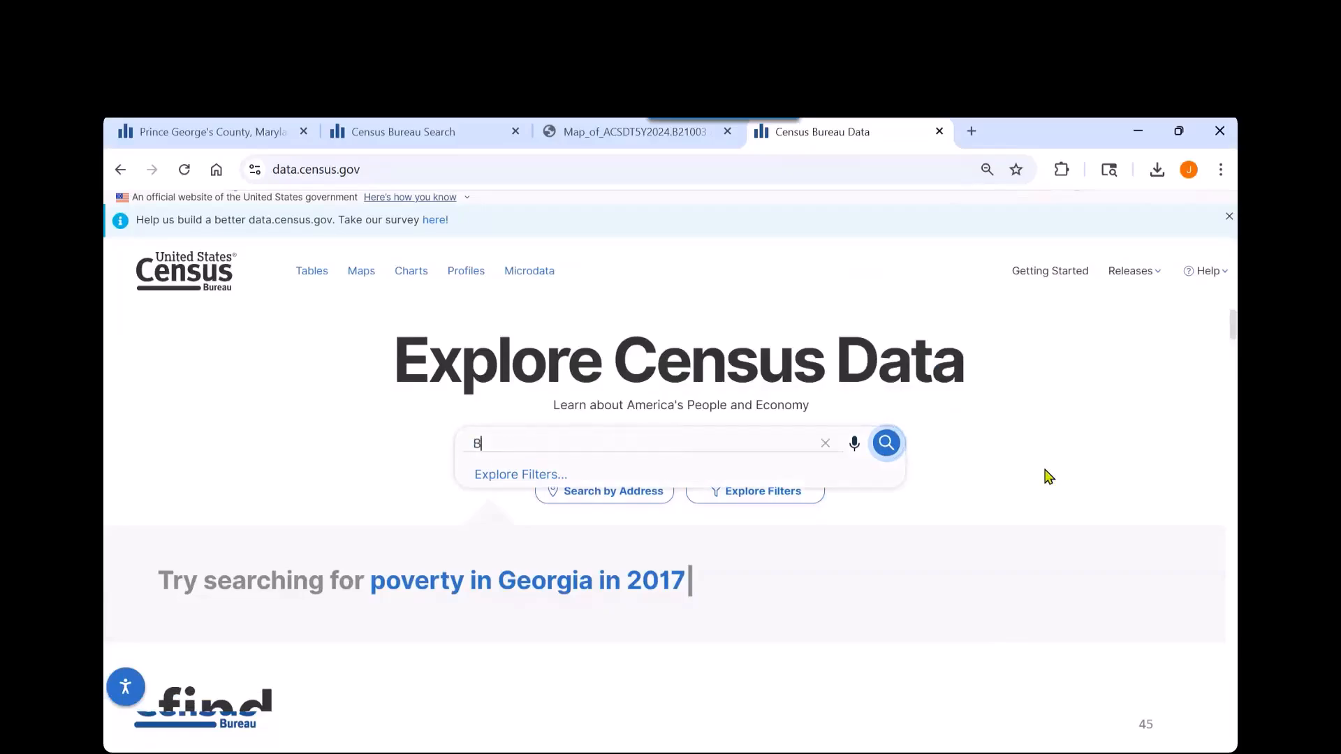
{"action": "type", "text": "19013"}
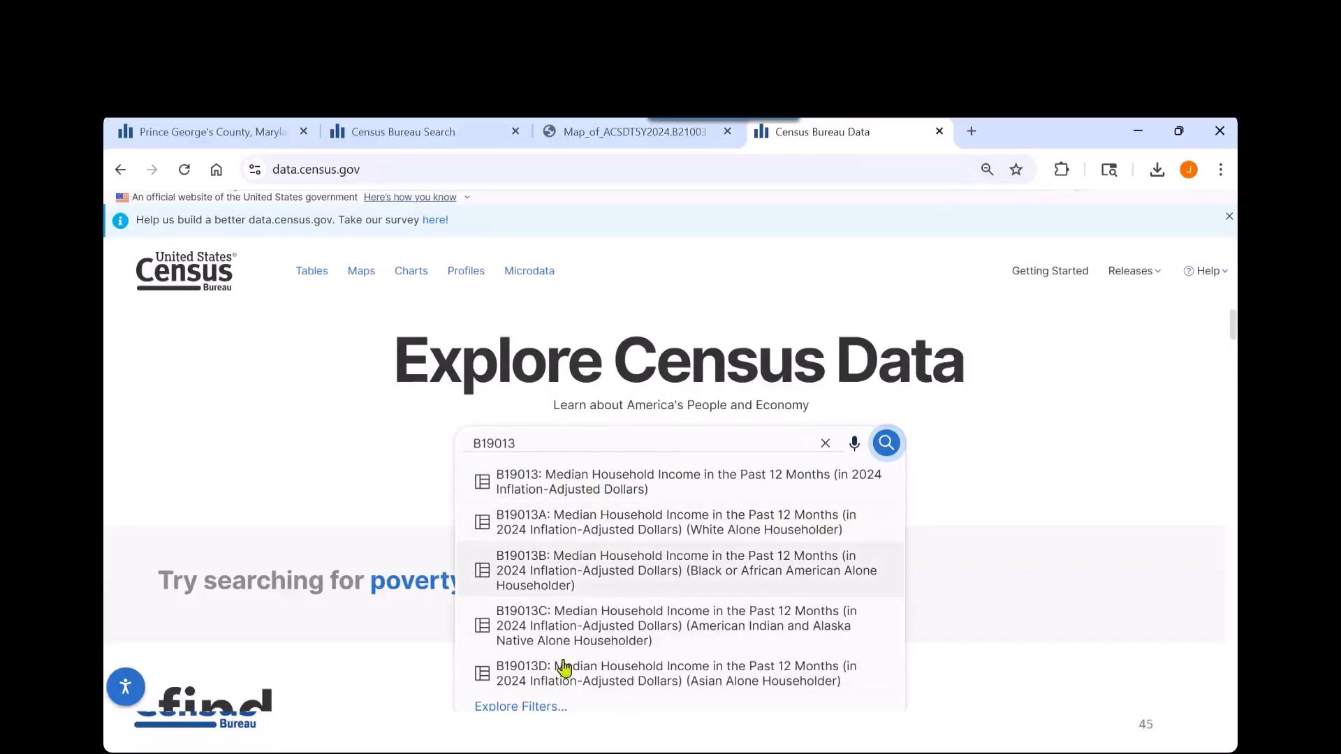
{"action": "left_click", "coordinate": [885, 443]}
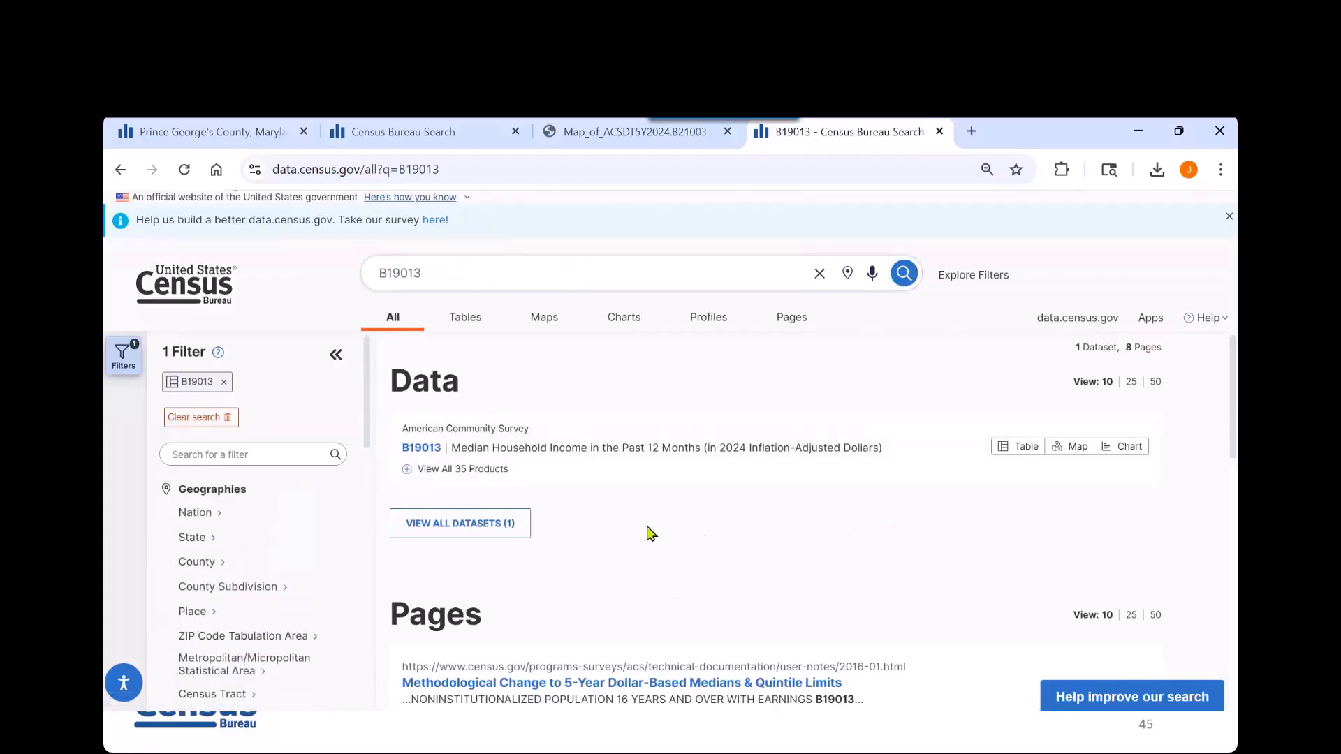
Step: Open table B19013 at full width and switch it to the 2024 ACS 5-Year Estimates Detailed Tables
{"action": "left_click", "coordinate": [421, 449]}
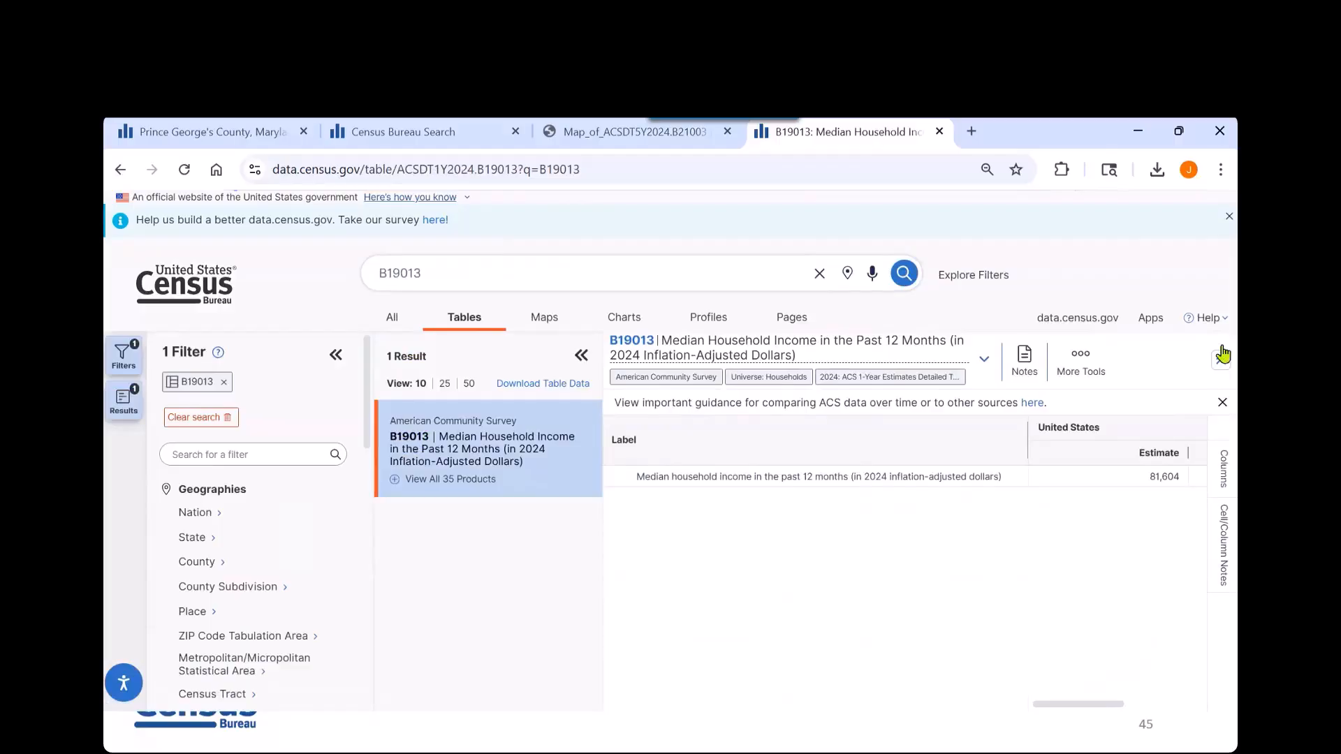
{"action": "left_click", "coordinate": [581, 355]}
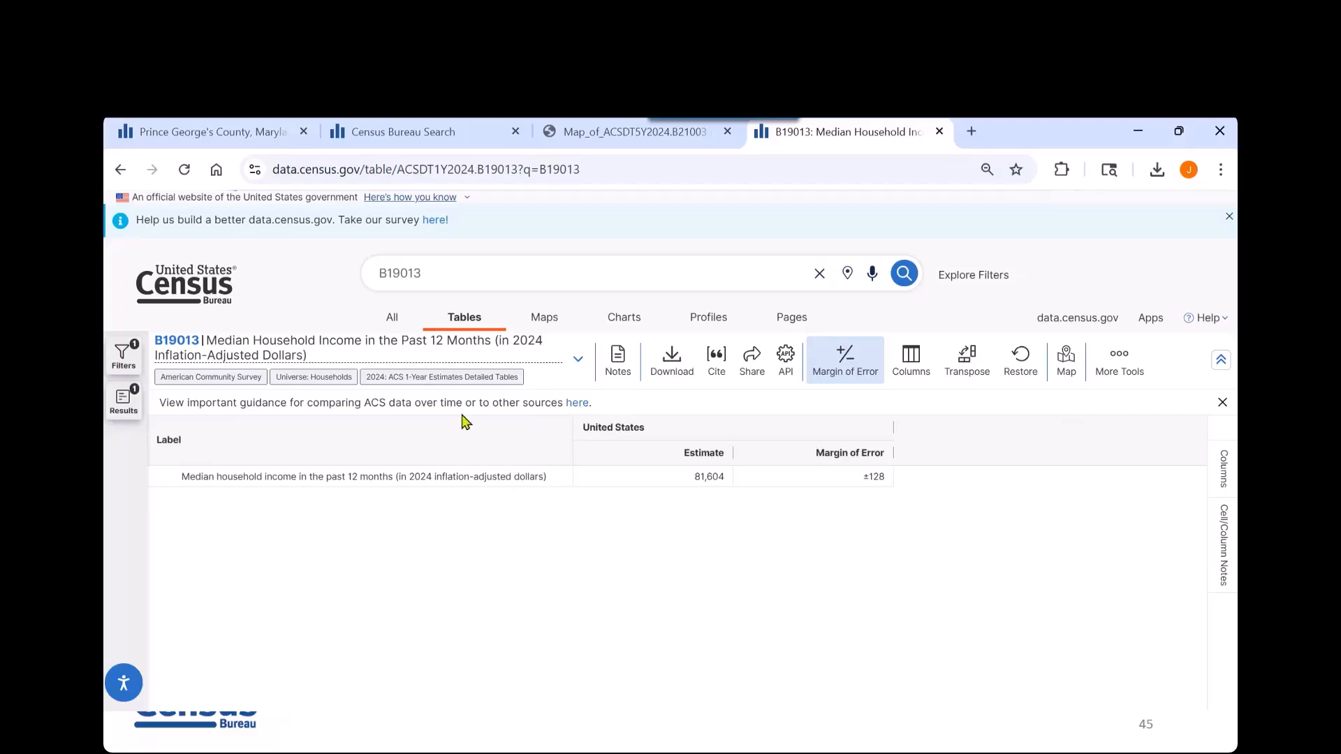
{"action": "left_click", "coordinate": [421, 381]}
{"action": "left_click", "coordinate": [323, 430]}
Step: Filter table B19013 to the place Alexandria city, Virginia
{"action": "left_click", "coordinate": [123, 358]}
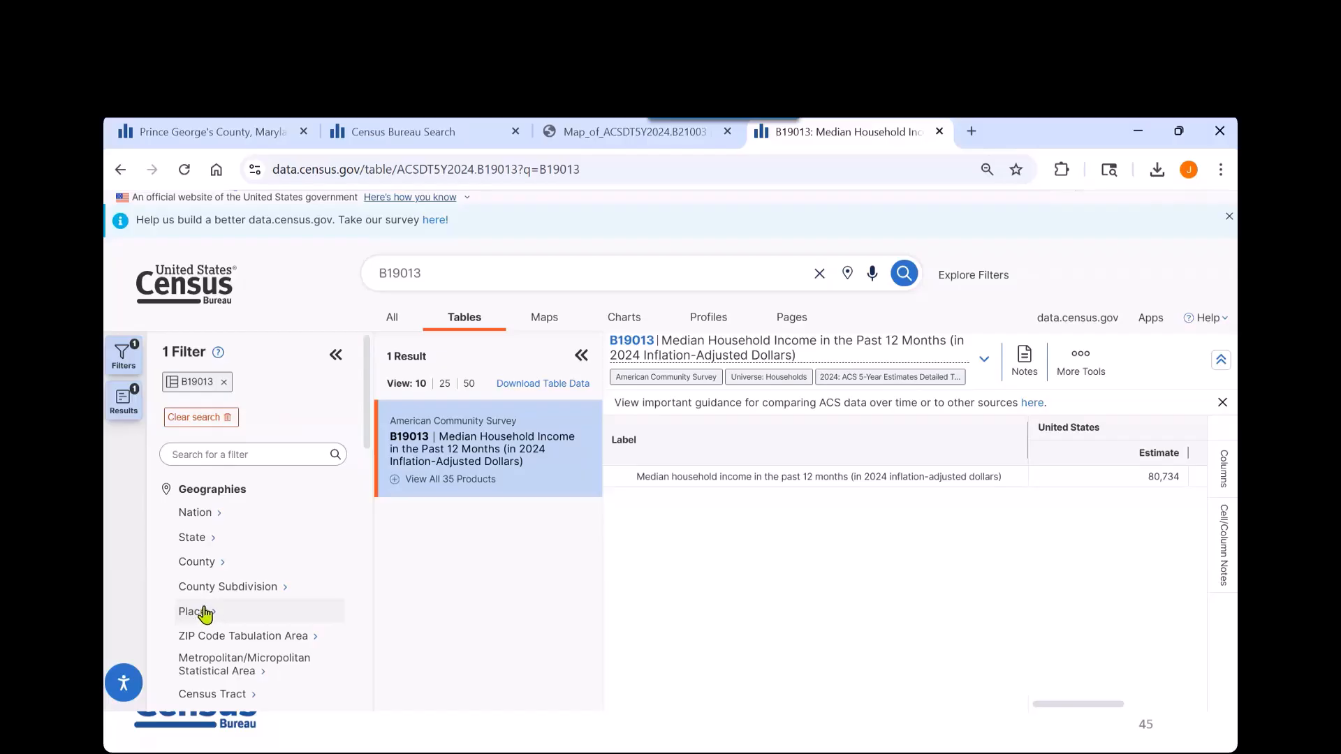
{"action": "left_click", "coordinate": [196, 619]}
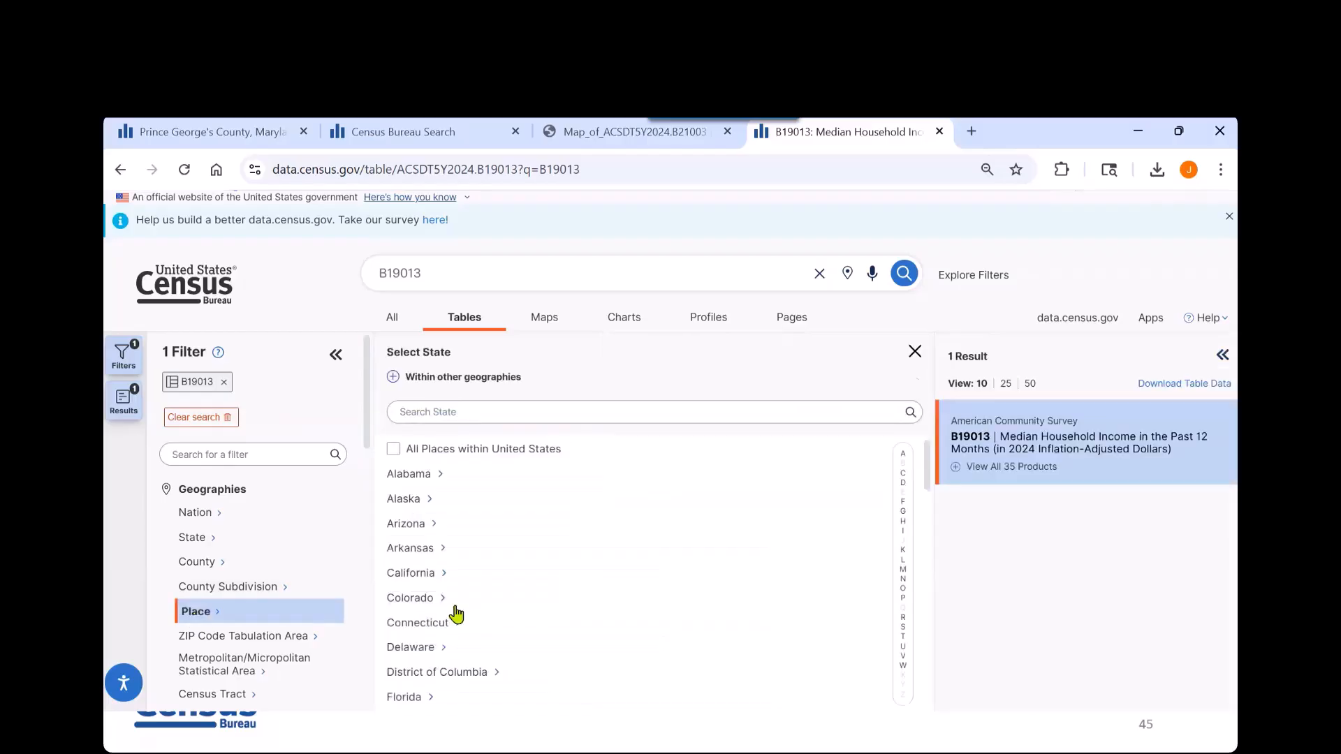
{"action": "scroll", "coordinate": [488, 586], "scroll_direction": "down", "scroll_amount": 7}
{"action": "scroll", "coordinate": [488, 593], "scroll_direction": "down", "scroll_amount": 6}
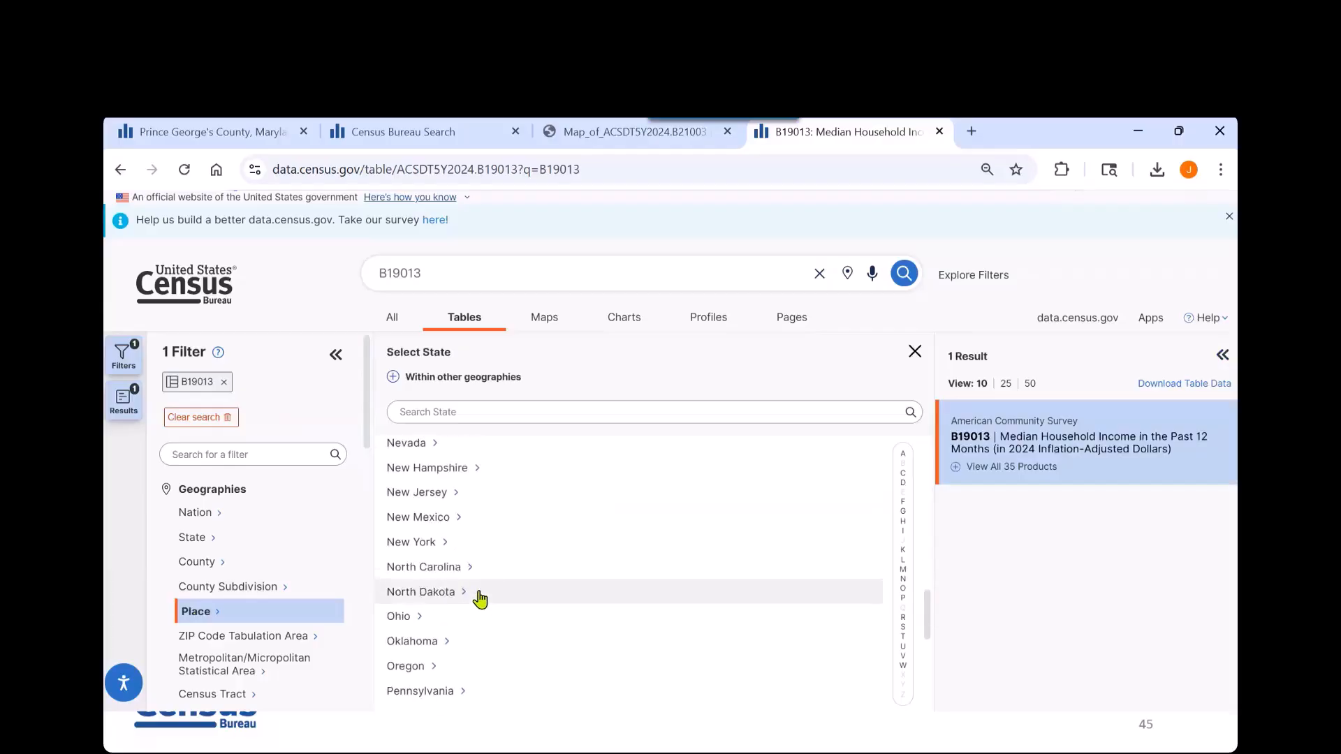
{"action": "left_click", "coordinate": [442, 579]}
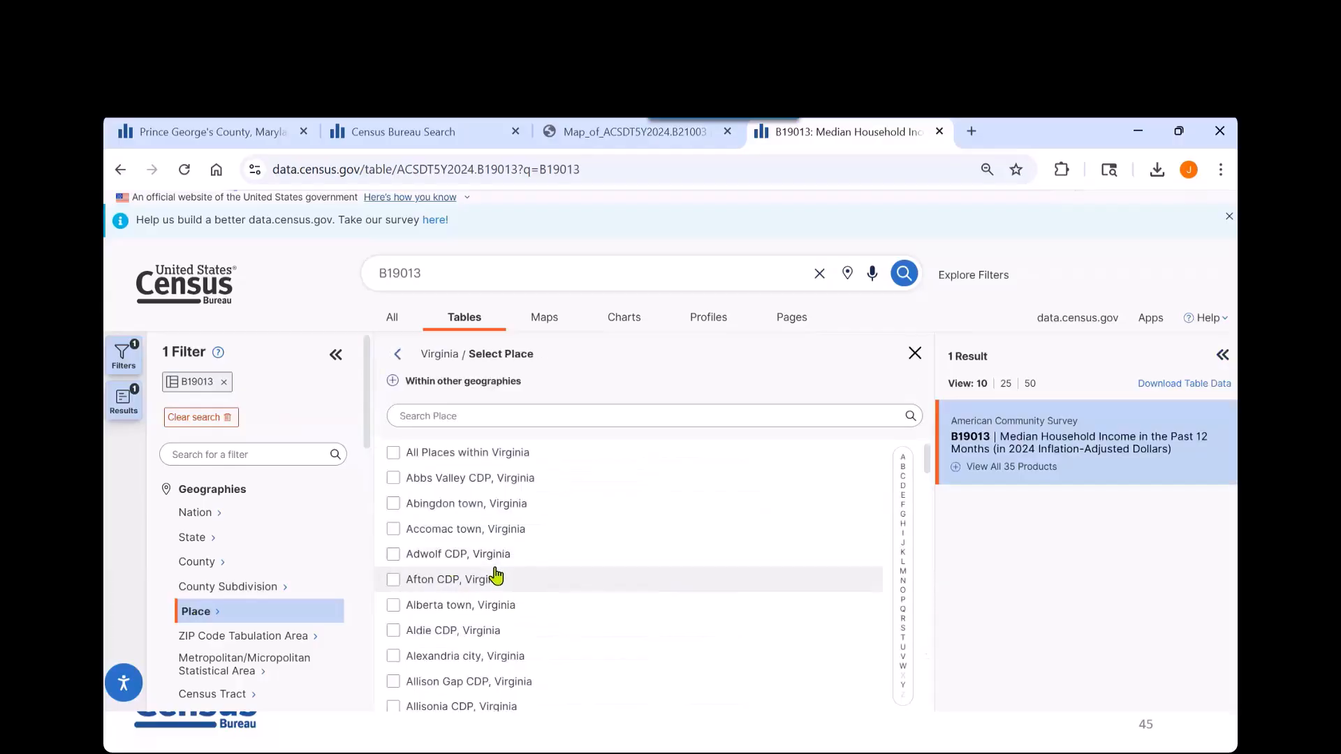
{"action": "left_click", "coordinate": [394, 659]}
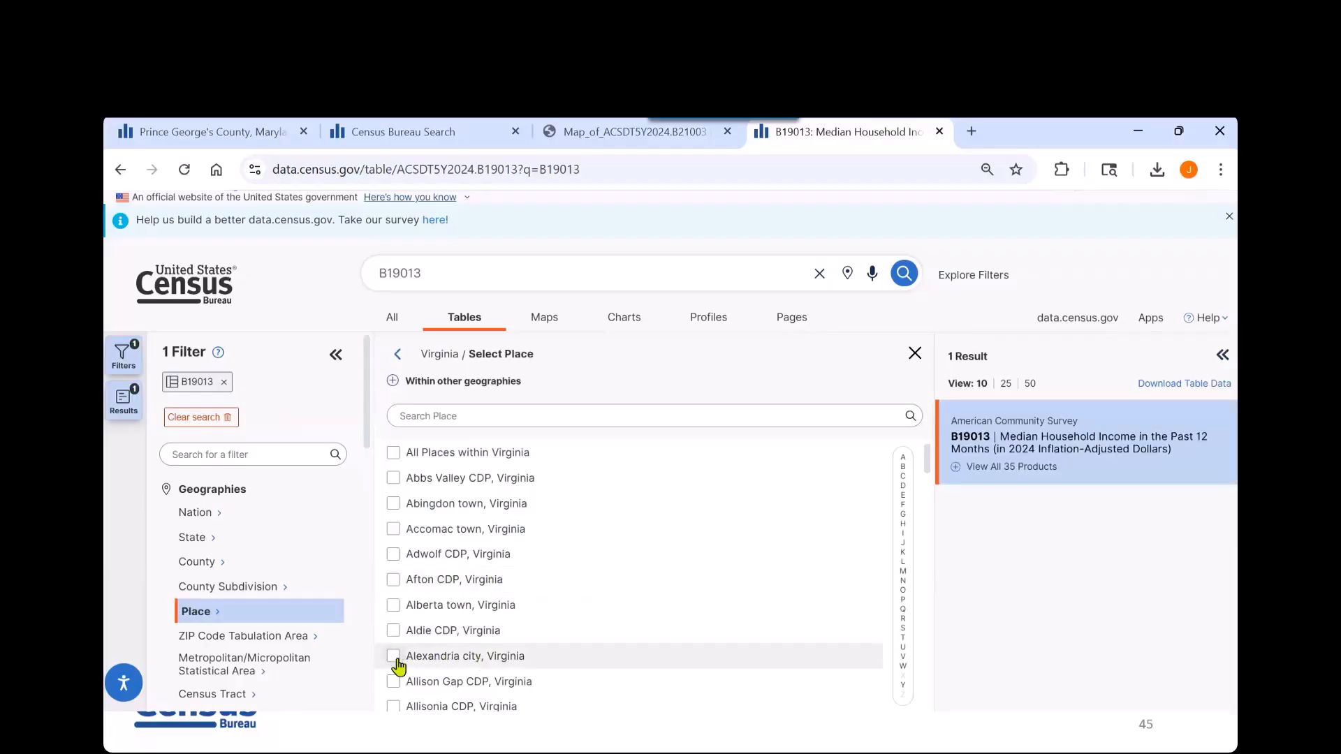
{"action": "left_click", "coordinate": [915, 355]}
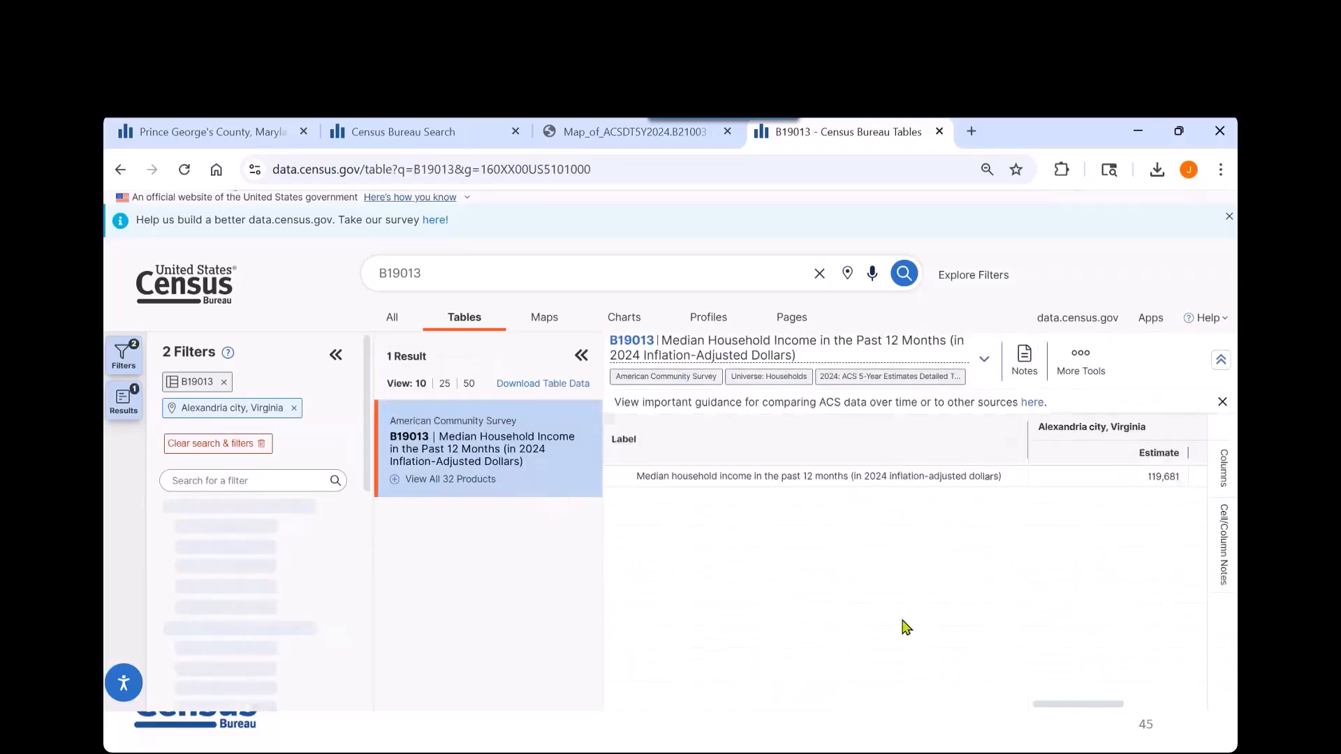
Step: Reopen table B19013 from the full results and map its median household income for Alexandria city
{"action": "left_click", "coordinate": [545, 324]}
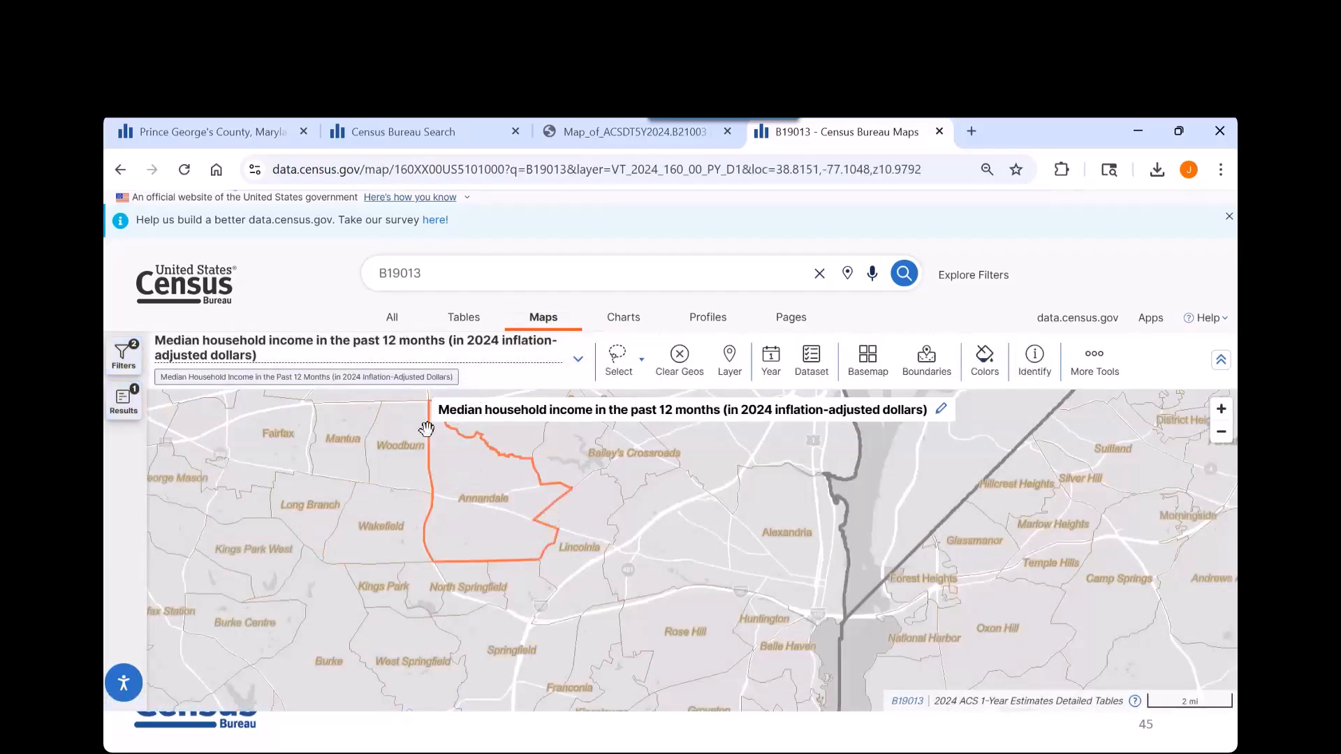
{"action": "left_click", "coordinate": [391, 326]}
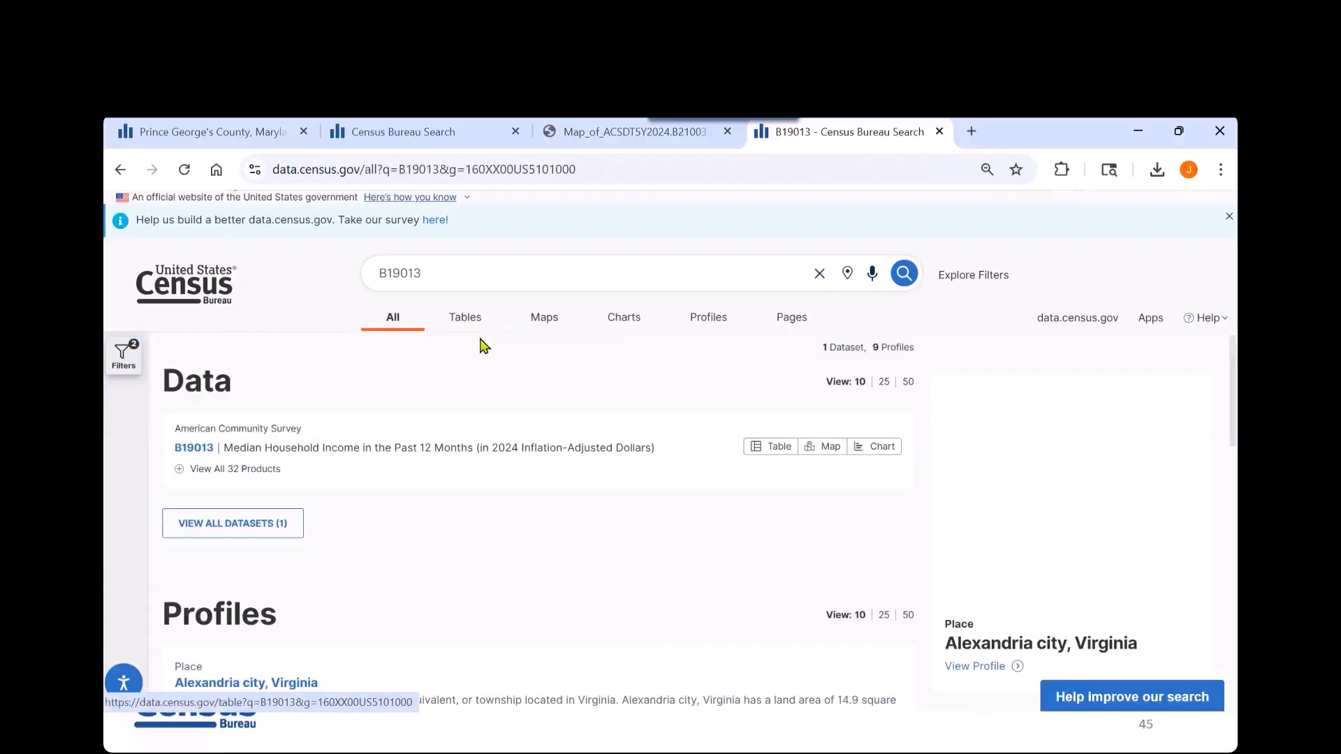
{"action": "left_click", "coordinate": [202, 448]}
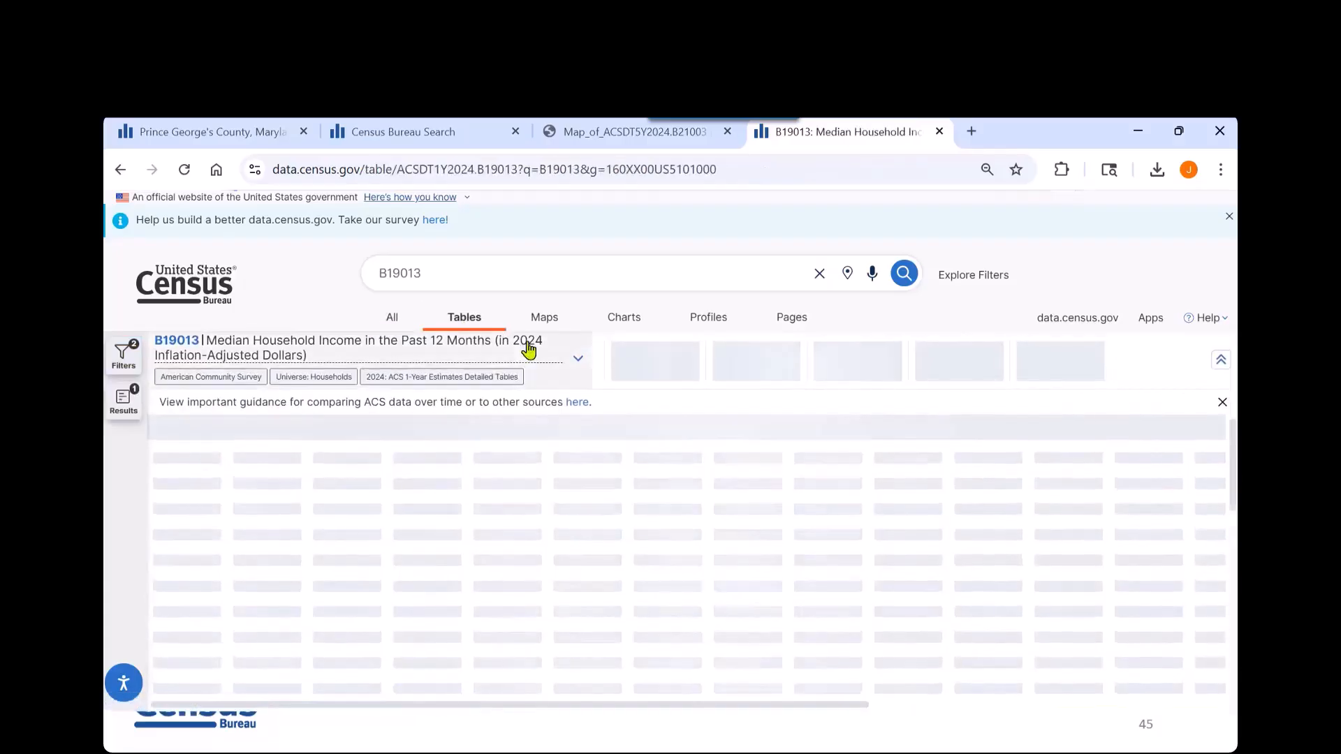
{"action": "left_click", "coordinate": [544, 325]}
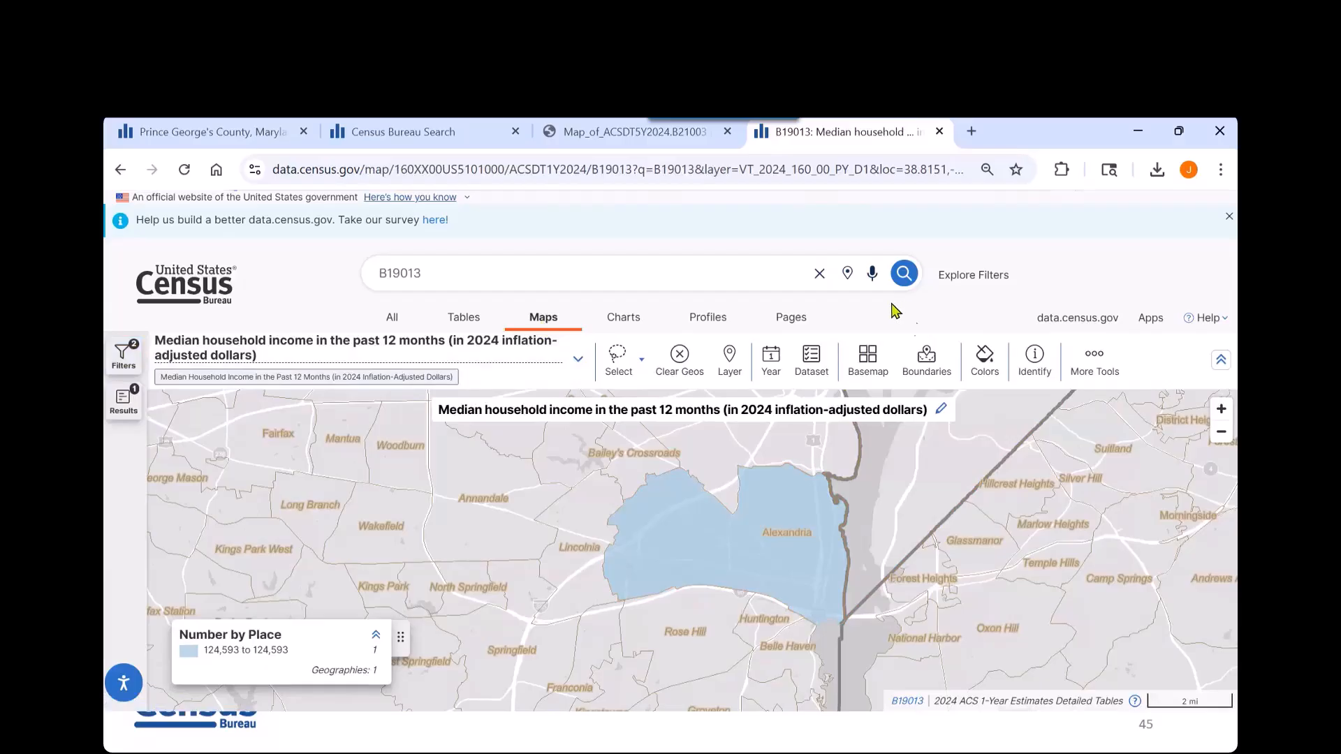
Step: Turn on boundary lines and labels for Census Tract and Census Block Group on the map
{"action": "left_click", "coordinate": [925, 371]}
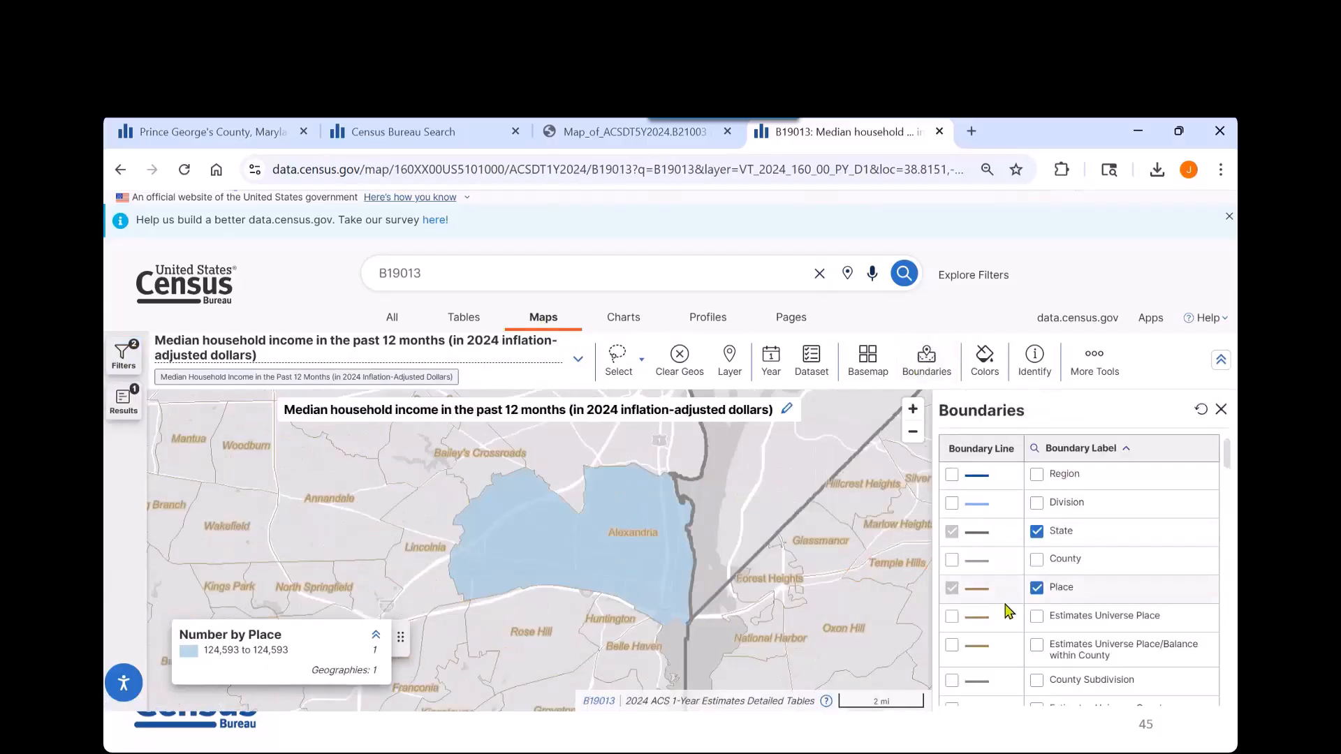
{"action": "scroll", "coordinate": [1008, 611], "scroll_direction": "down", "scroll_amount": 5}
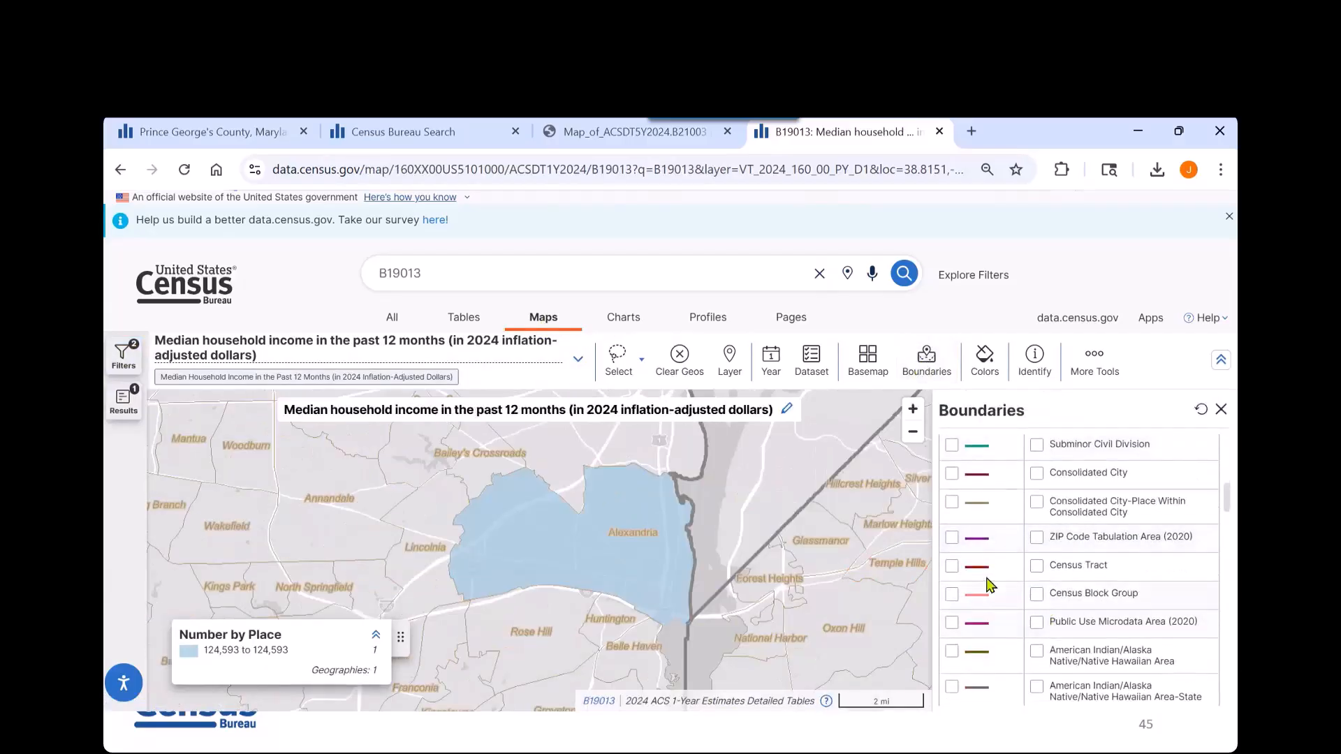
{"action": "left_click", "coordinate": [951, 566]}
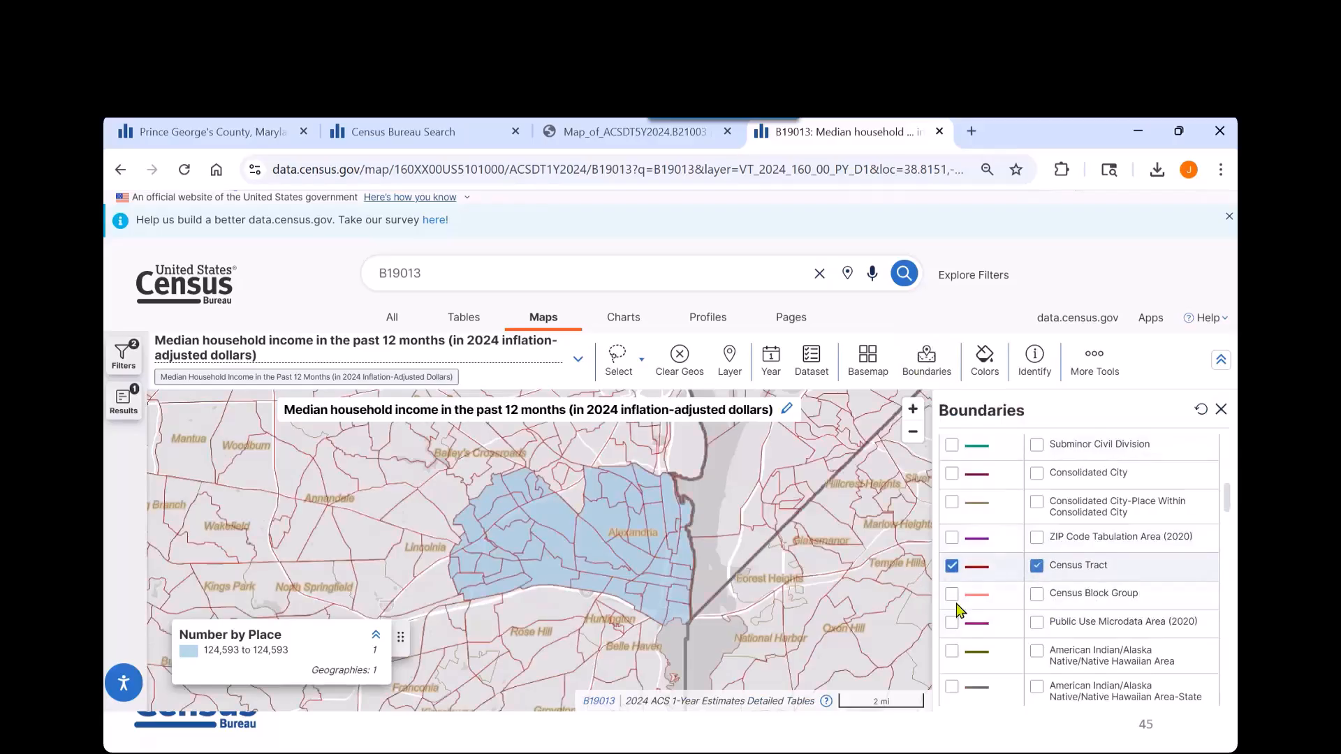
{"action": "left_click", "coordinate": [1036, 594]}
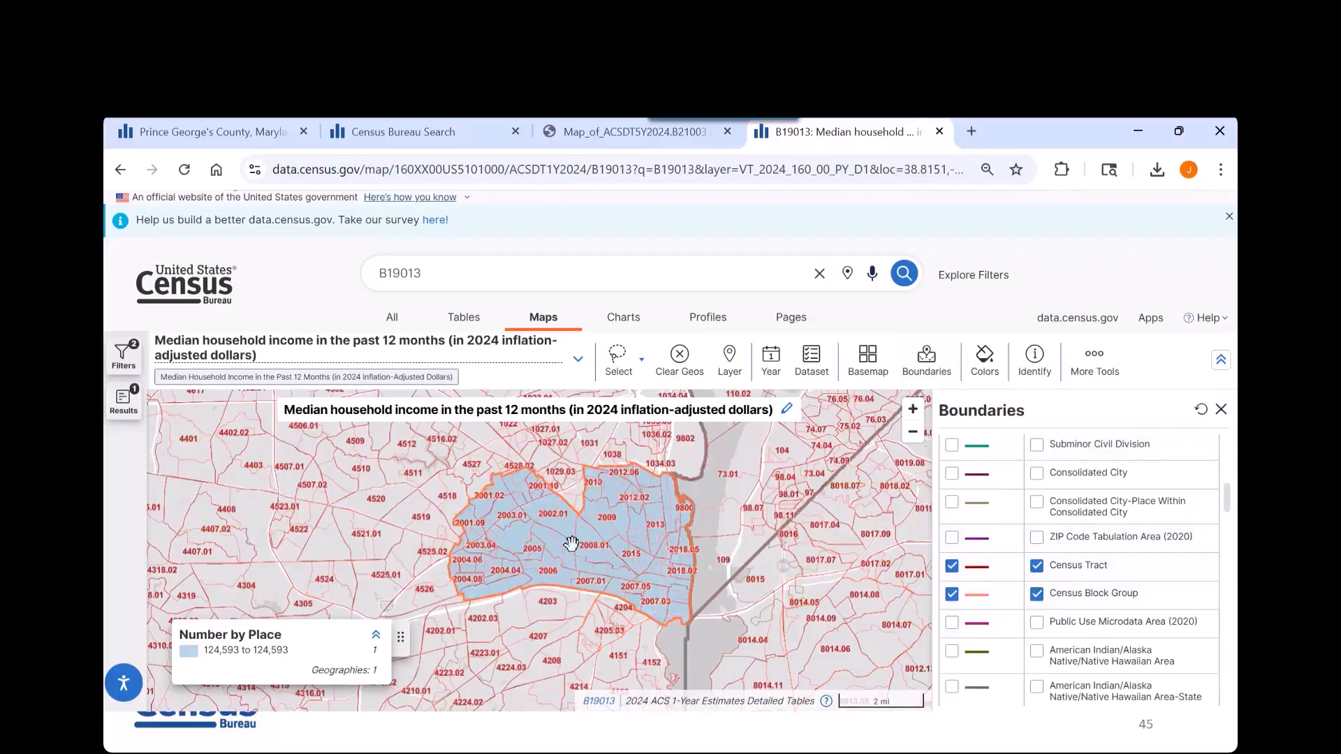
Step: Examine the census tract and block group boundaries at close range along Alexandria city's southern edge around Richmond Hwy
{"action": "scroll", "coordinate": [608, 538], "scroll_direction": "up", "scroll_amount": 4}
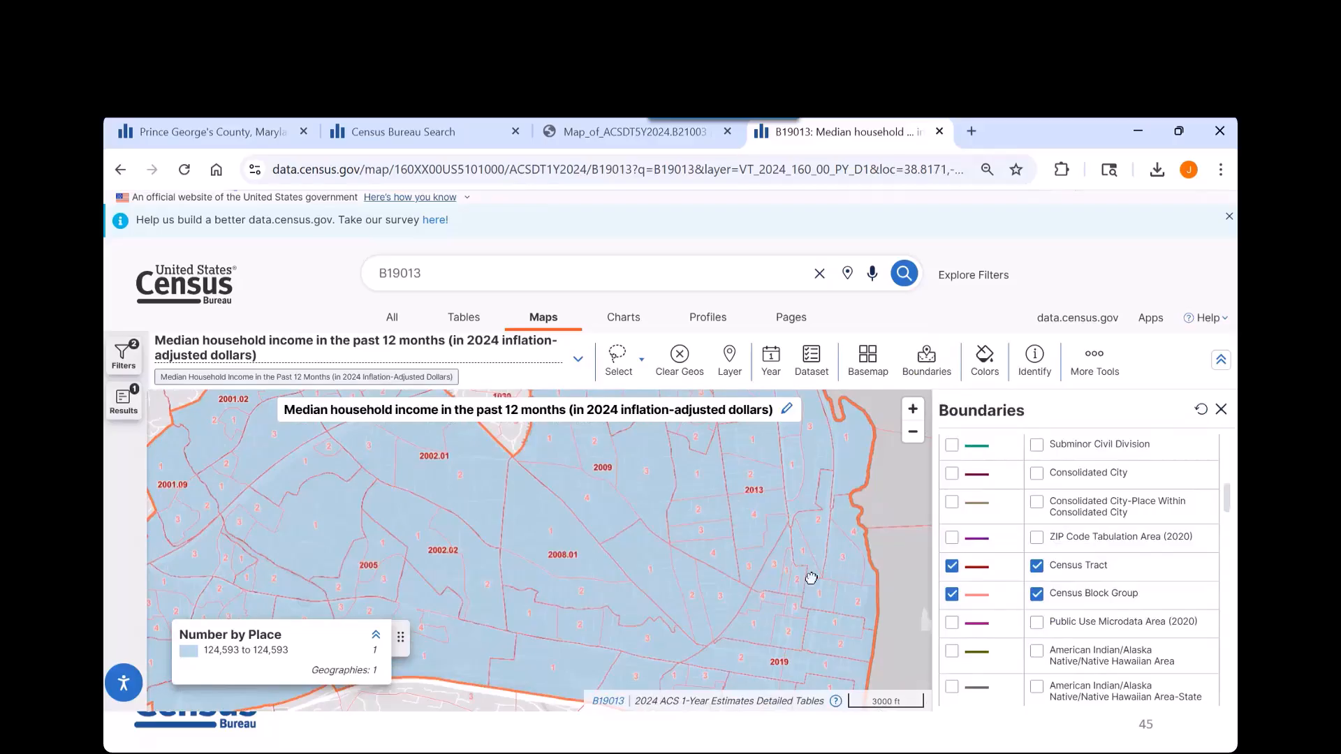
{"action": "left_click_drag", "start_coordinate": [808, 578], "coordinate": [811, 522]}
{"action": "scroll", "coordinate": [807, 531], "scroll_direction": "up", "scroll_amount": 4}
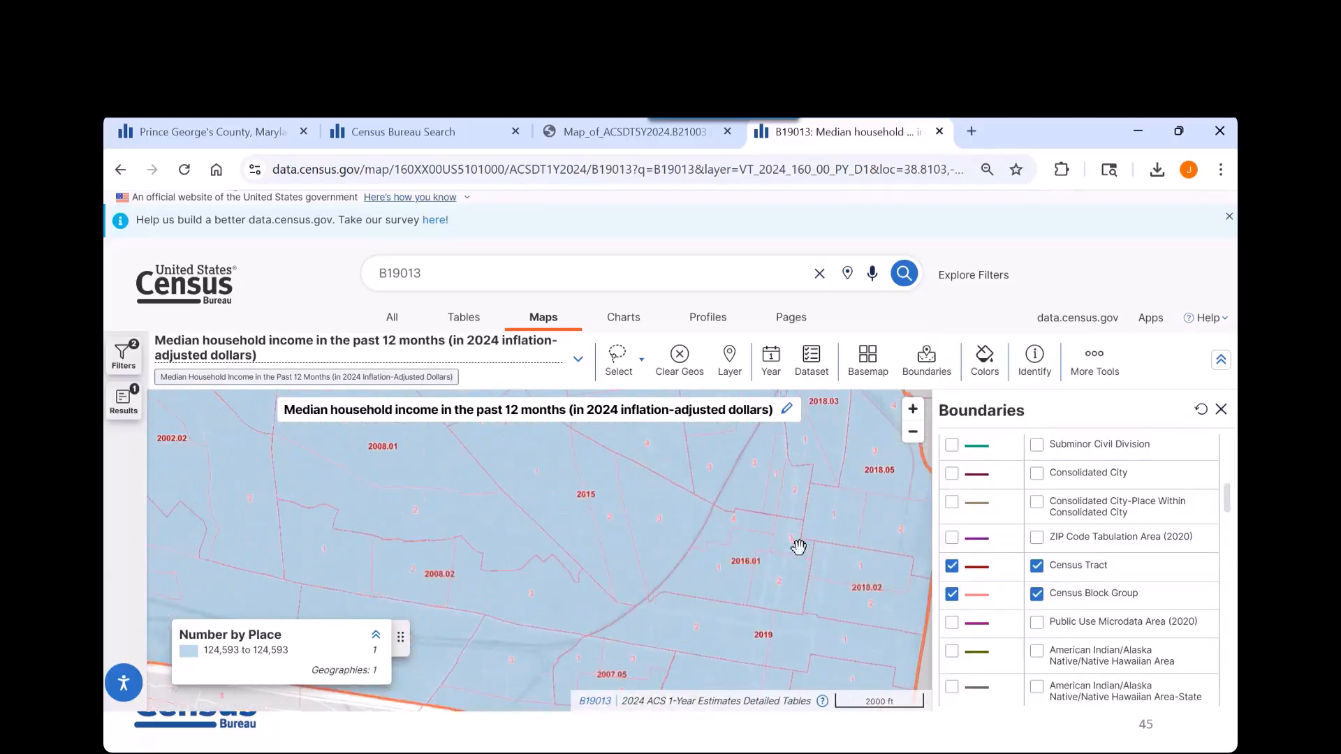
{"action": "left_click_drag", "start_coordinate": [727, 610], "coordinate": [820, 533]}
{"action": "scroll", "coordinate": [802, 551], "scroll_direction": "up", "scroll_amount": 1}
{"action": "scroll", "coordinate": [802, 551], "scroll_direction": "up", "scroll_amount": 1}
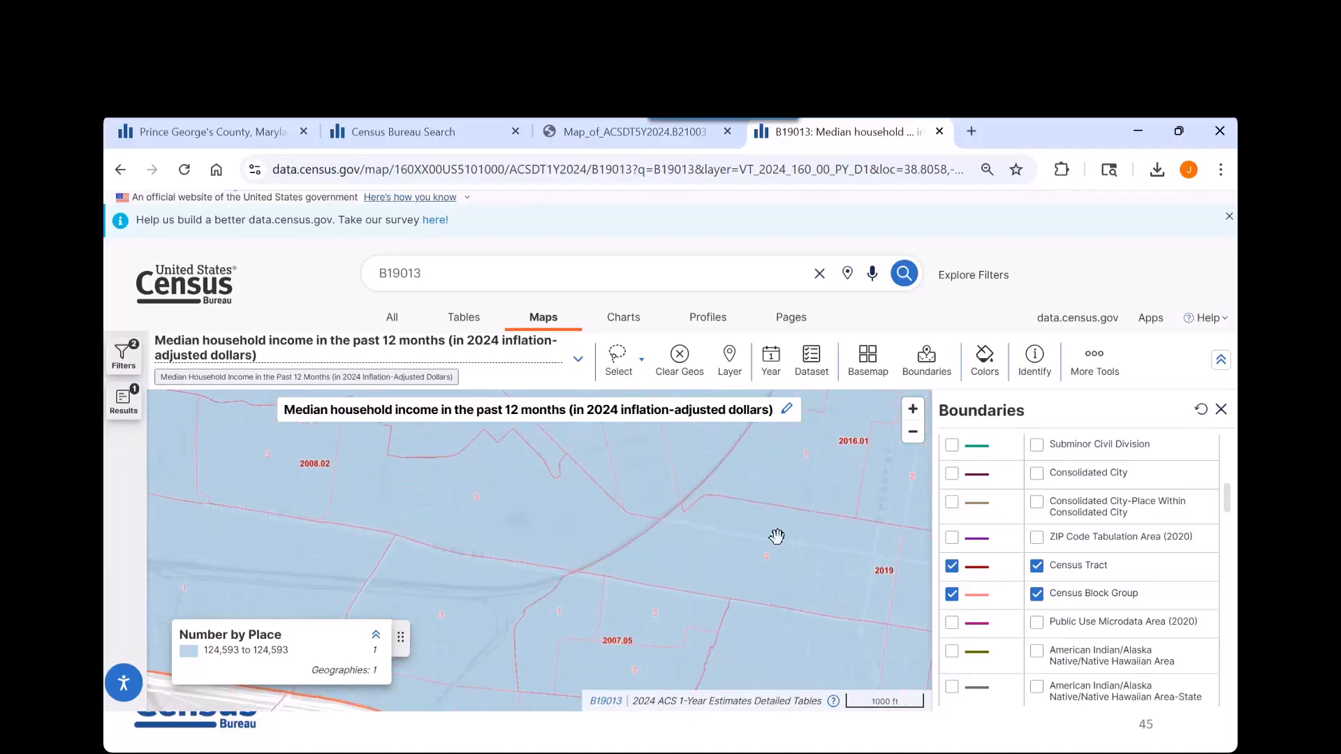
{"action": "left_click_drag", "start_coordinate": [766, 575], "coordinate": [623, 473]}
{"action": "left_click_drag", "start_coordinate": [724, 601], "coordinate": [729, 473]}
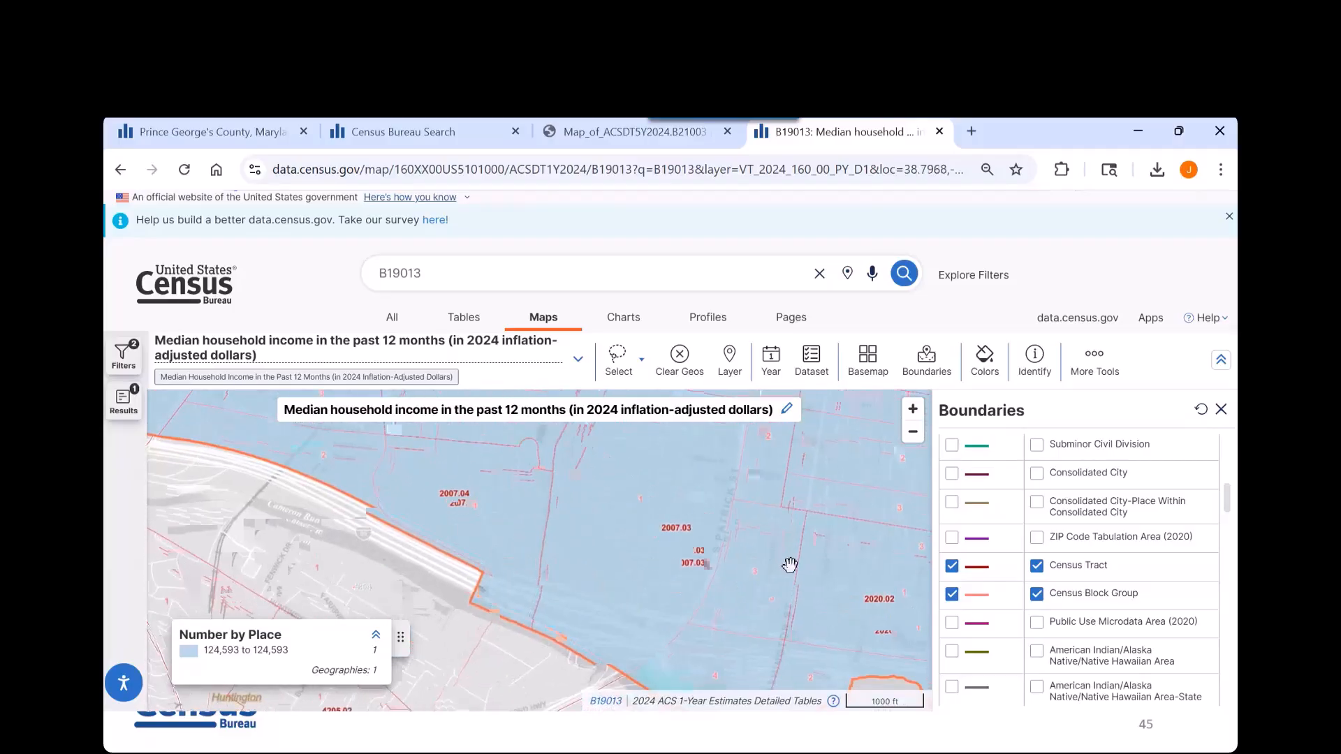
{"action": "scroll", "coordinate": [793, 585], "scroll_direction": "up", "scroll_amount": 5}
{"action": "left_click_drag", "start_coordinate": [726, 556], "coordinate": [753, 484]}
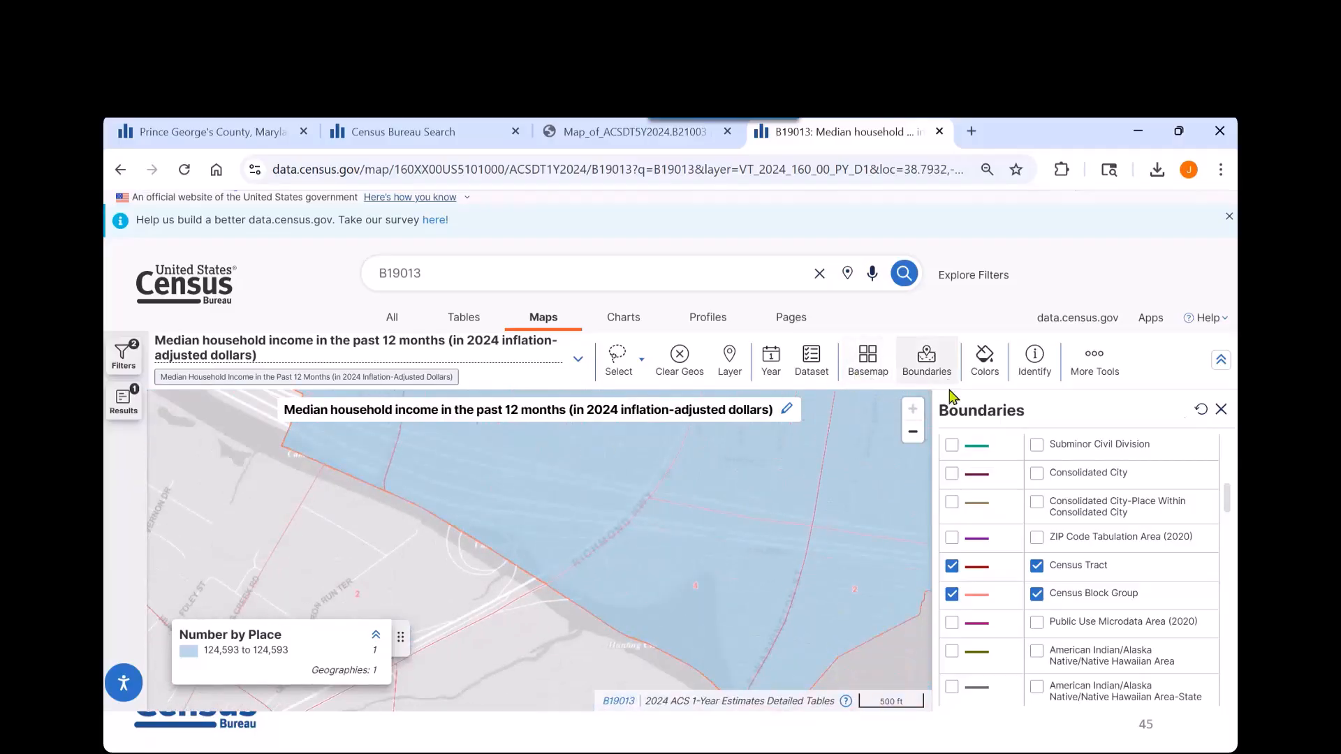
Step: Close the boundary settings and switch the map to the detailed basemap with street and park names
{"action": "left_click", "coordinate": [1221, 410]}
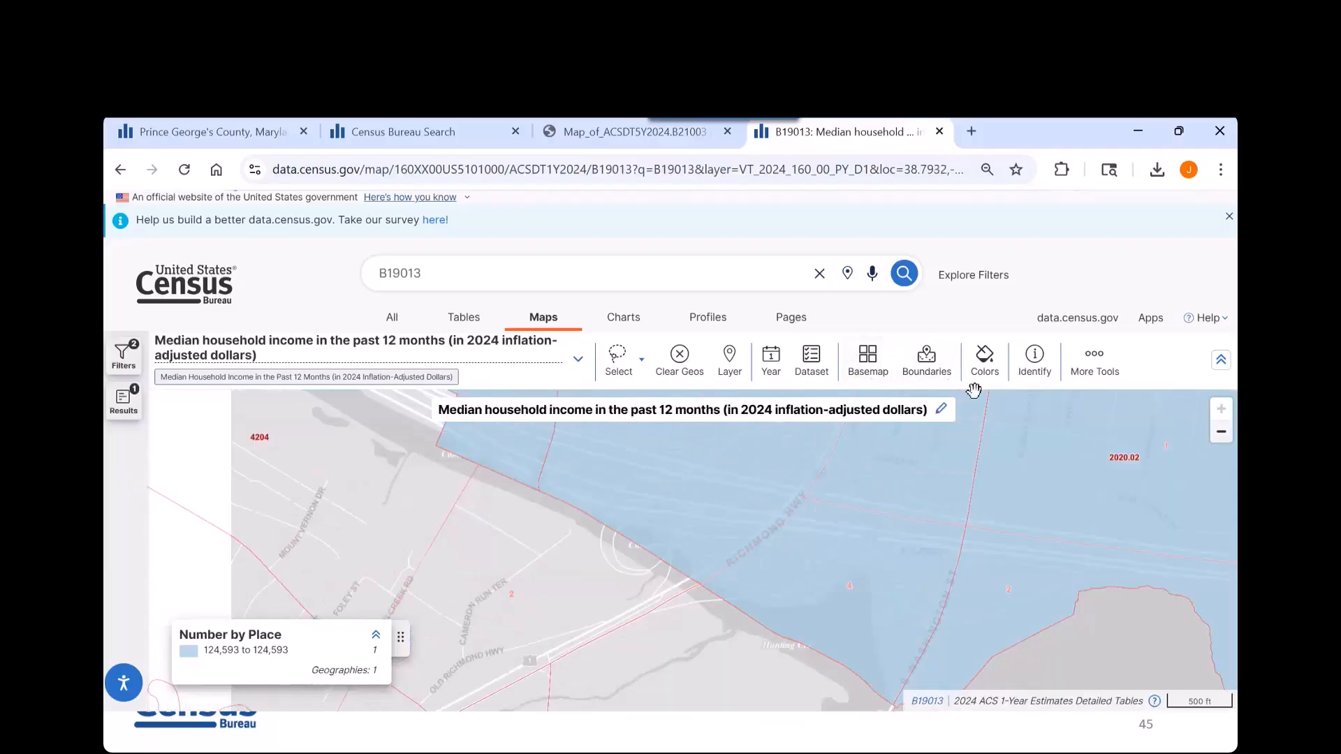
{"action": "left_click", "coordinate": [866, 366]}
{"action": "left_click", "coordinate": [989, 421]}
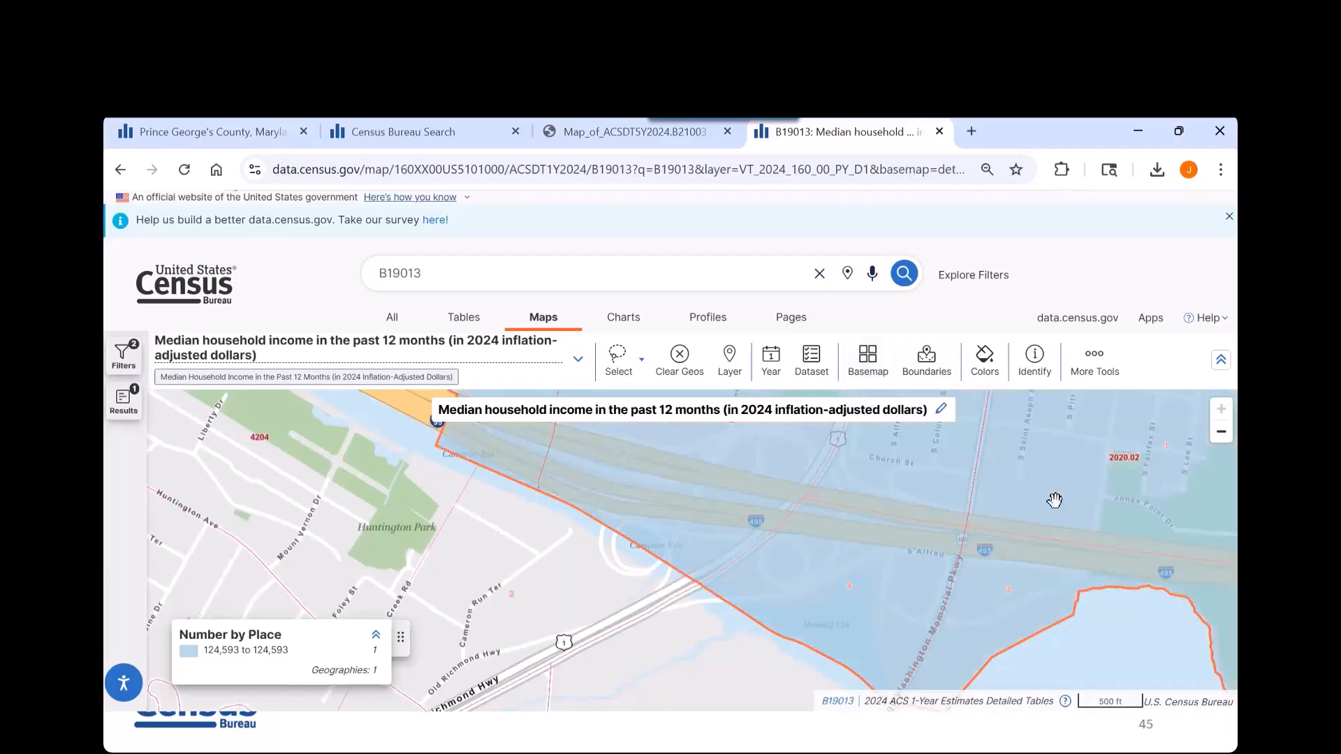
Step: Identify the geographies at the block beside Church St in Census Tract 2007.03
{"action": "left_click_drag", "start_coordinate": [974, 493], "coordinate": [891, 593]}
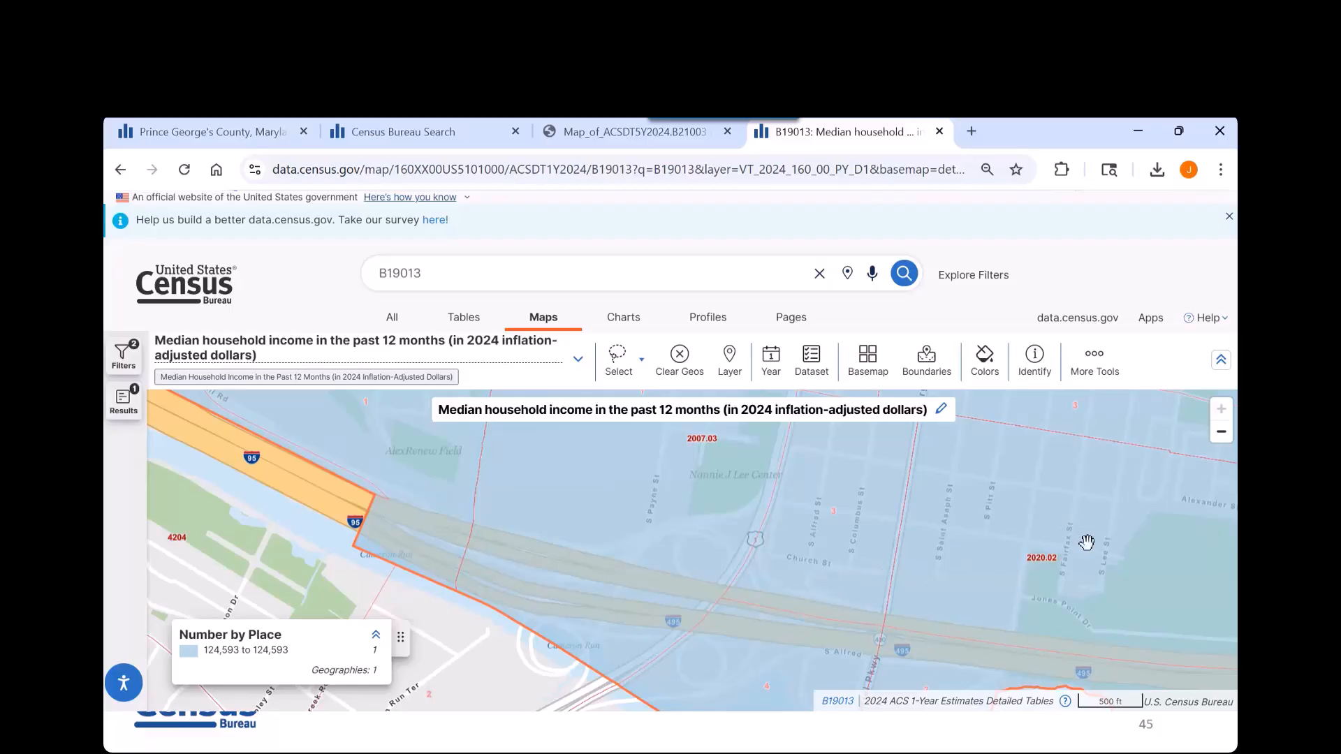
{"action": "left_click_drag", "start_coordinate": [928, 521], "coordinate": [934, 591]}
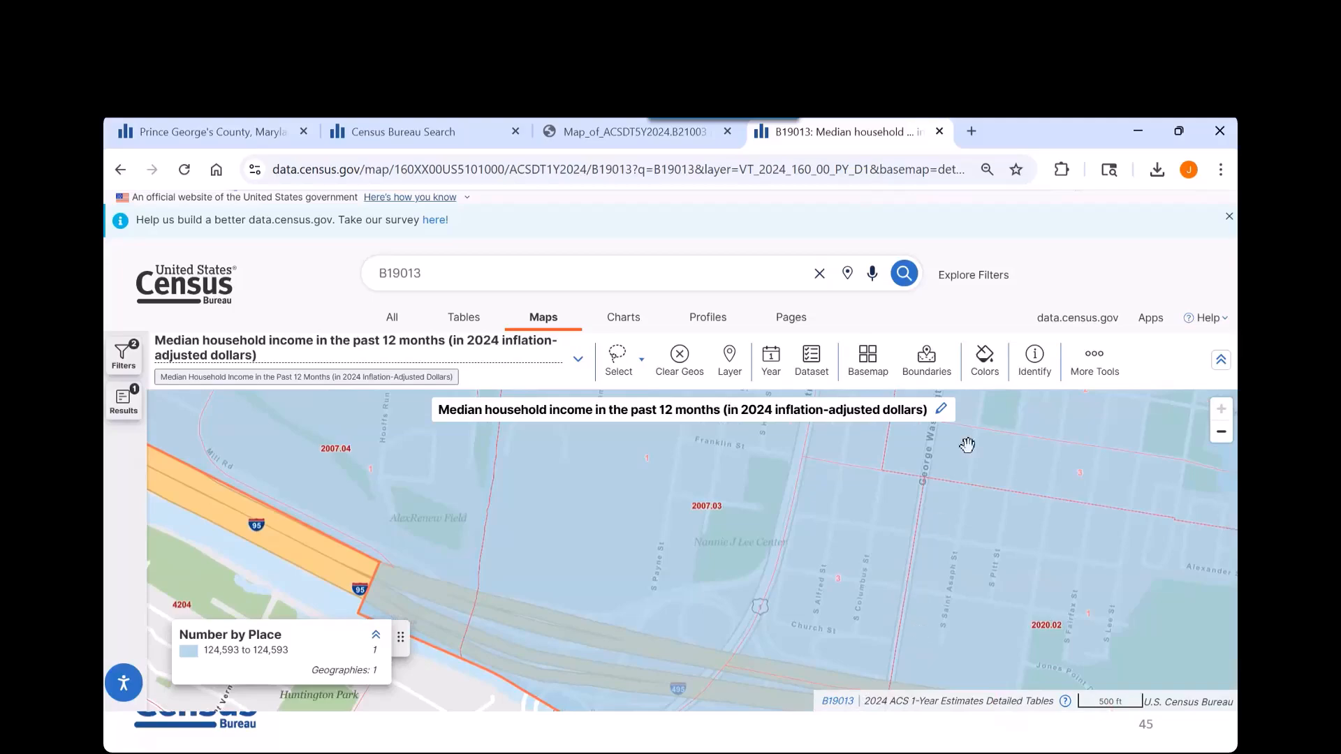
{"action": "left_click", "coordinate": [1038, 363]}
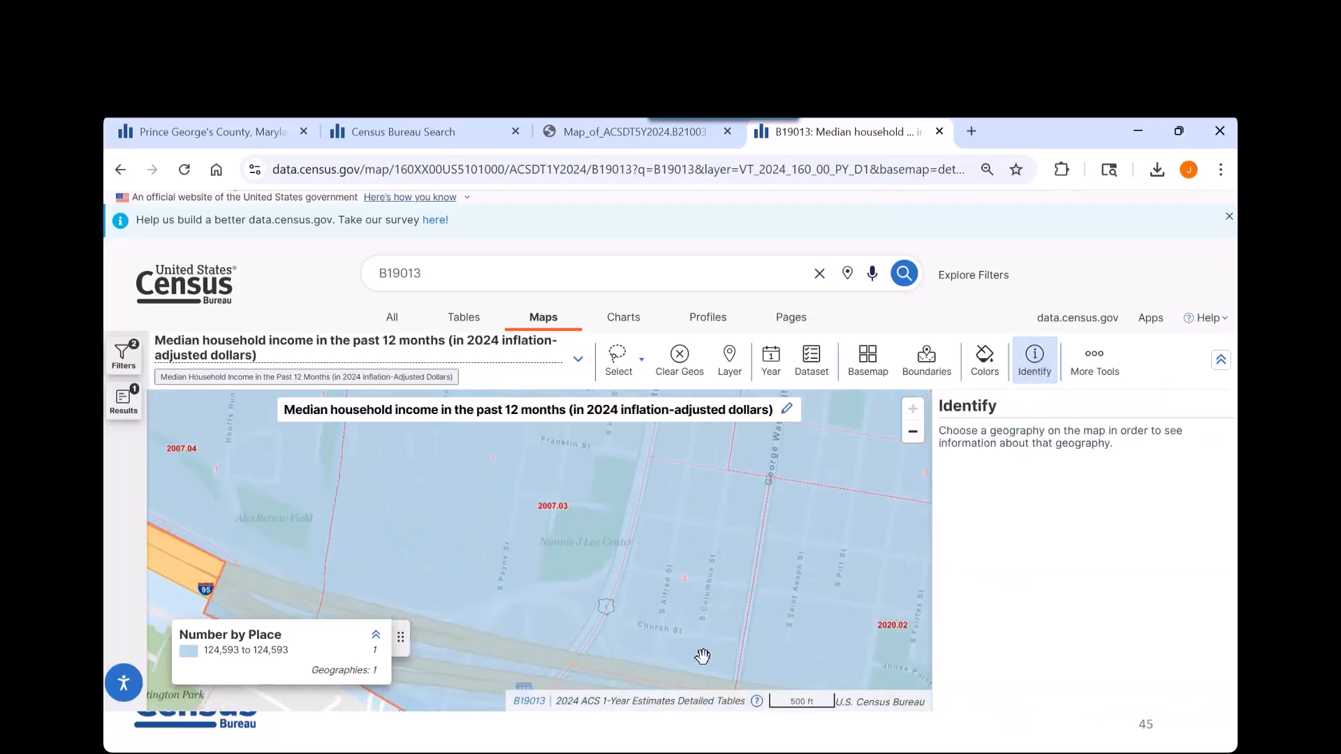
{"action": "left_click", "coordinate": [653, 632]}
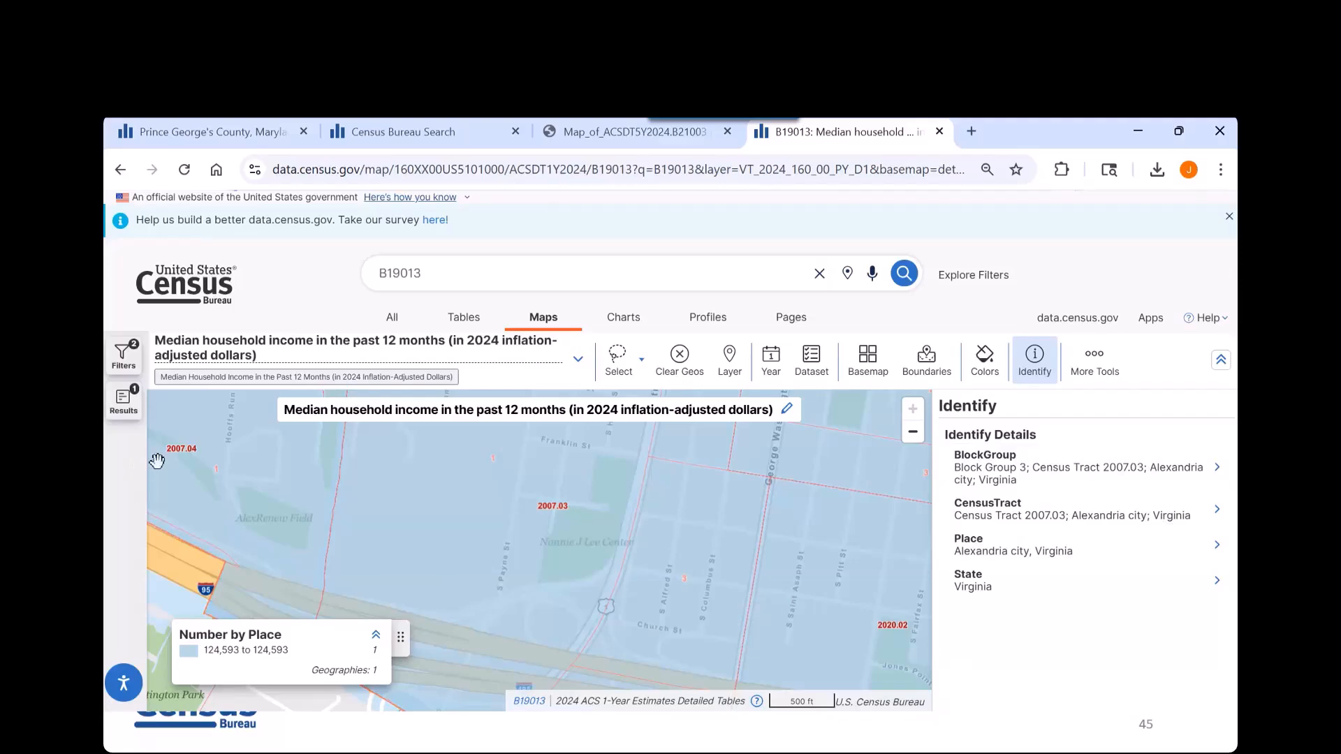
{"action": "left_click", "coordinate": [125, 359]}
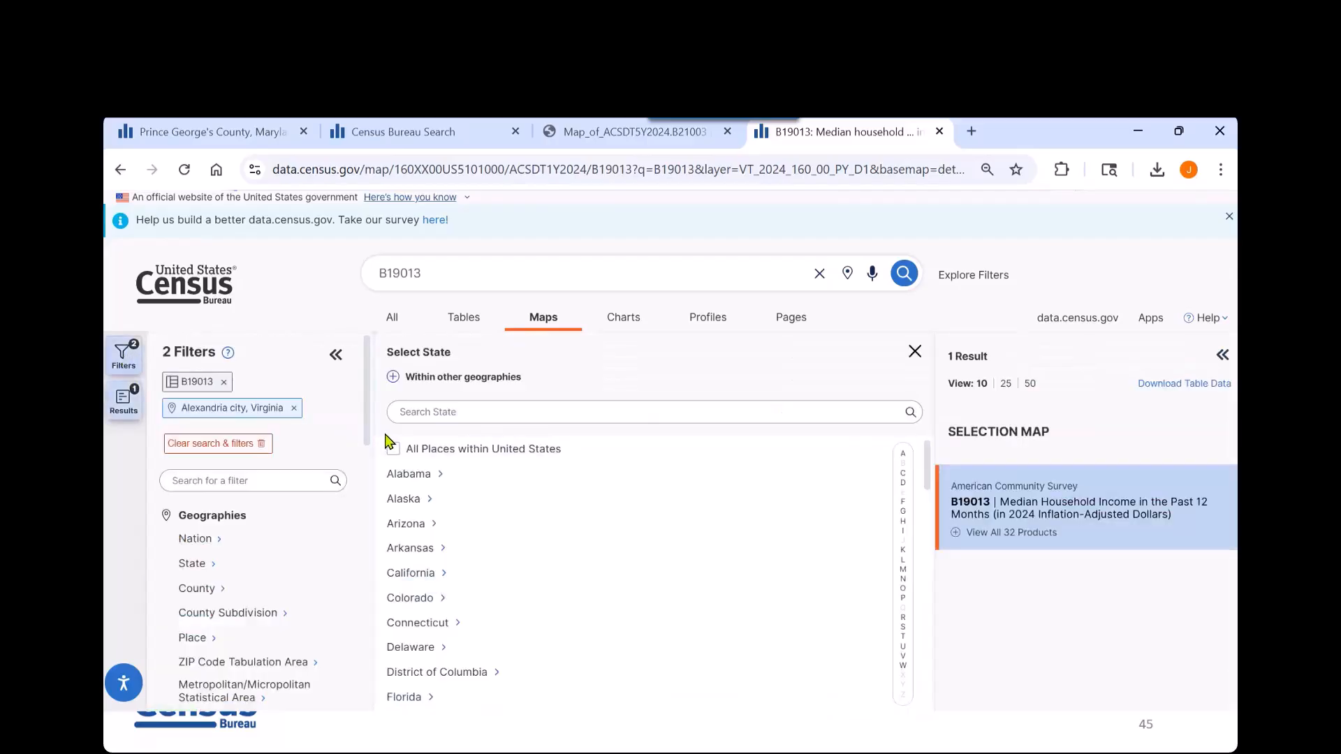
{"action": "scroll", "coordinate": [229, 590], "scroll_direction": "down", "scroll_amount": 3}
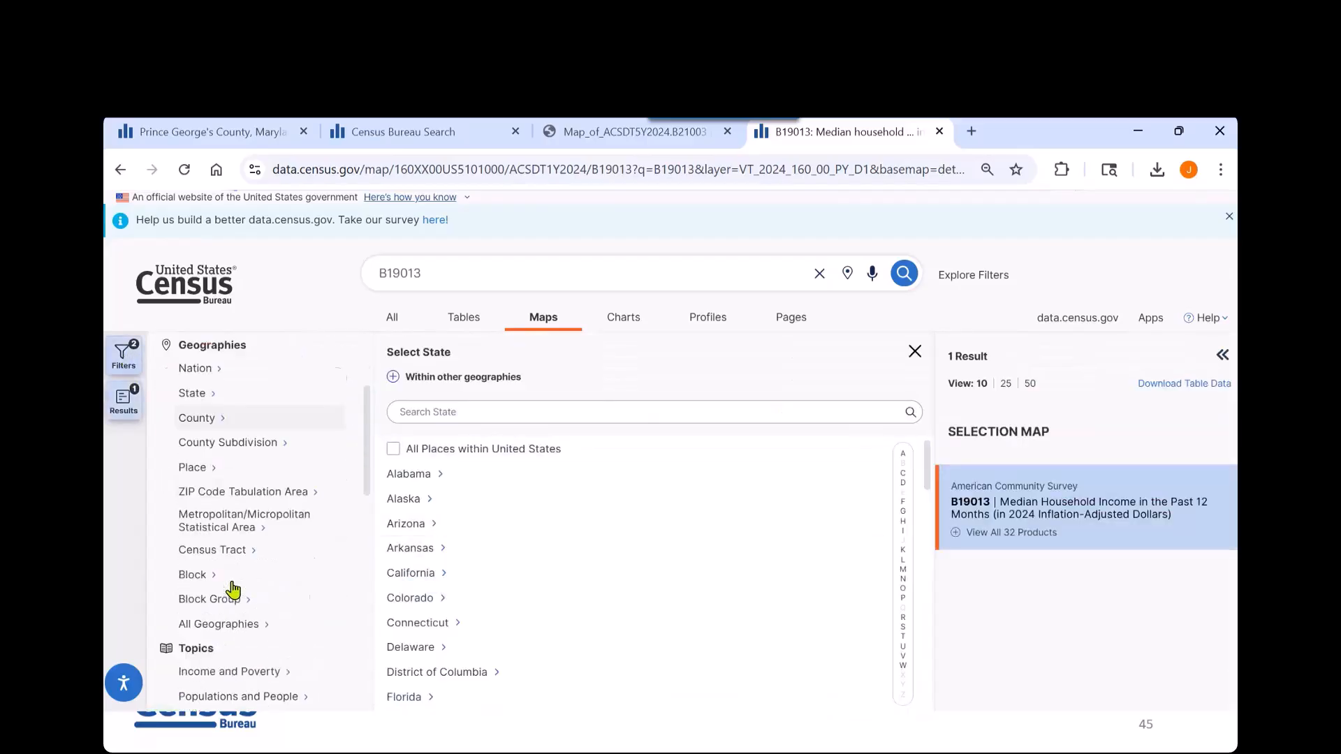
{"action": "left_click", "coordinate": [224, 593]}
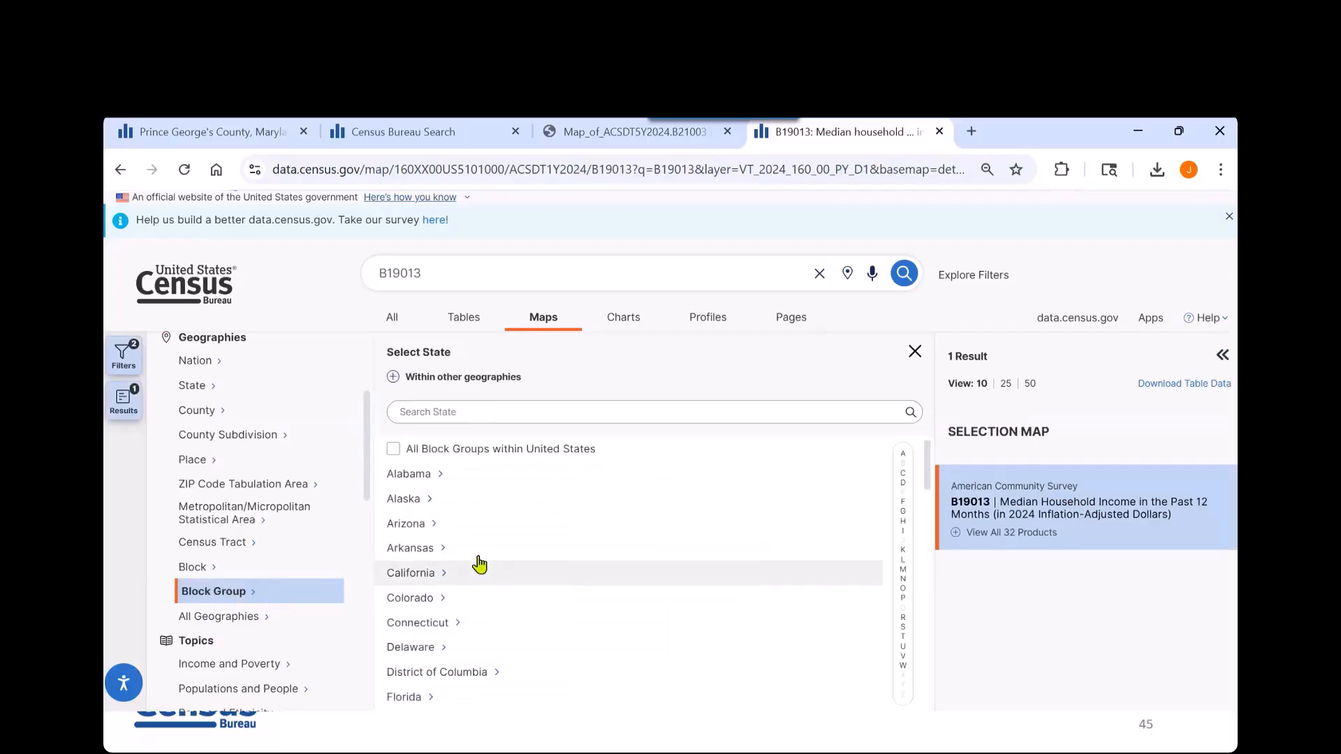
{"action": "scroll", "coordinate": [479, 562], "scroll_direction": "down", "scroll_amount": 5}
{"action": "scroll", "coordinate": [479, 566], "scroll_direction": "down", "scroll_amount": 9}
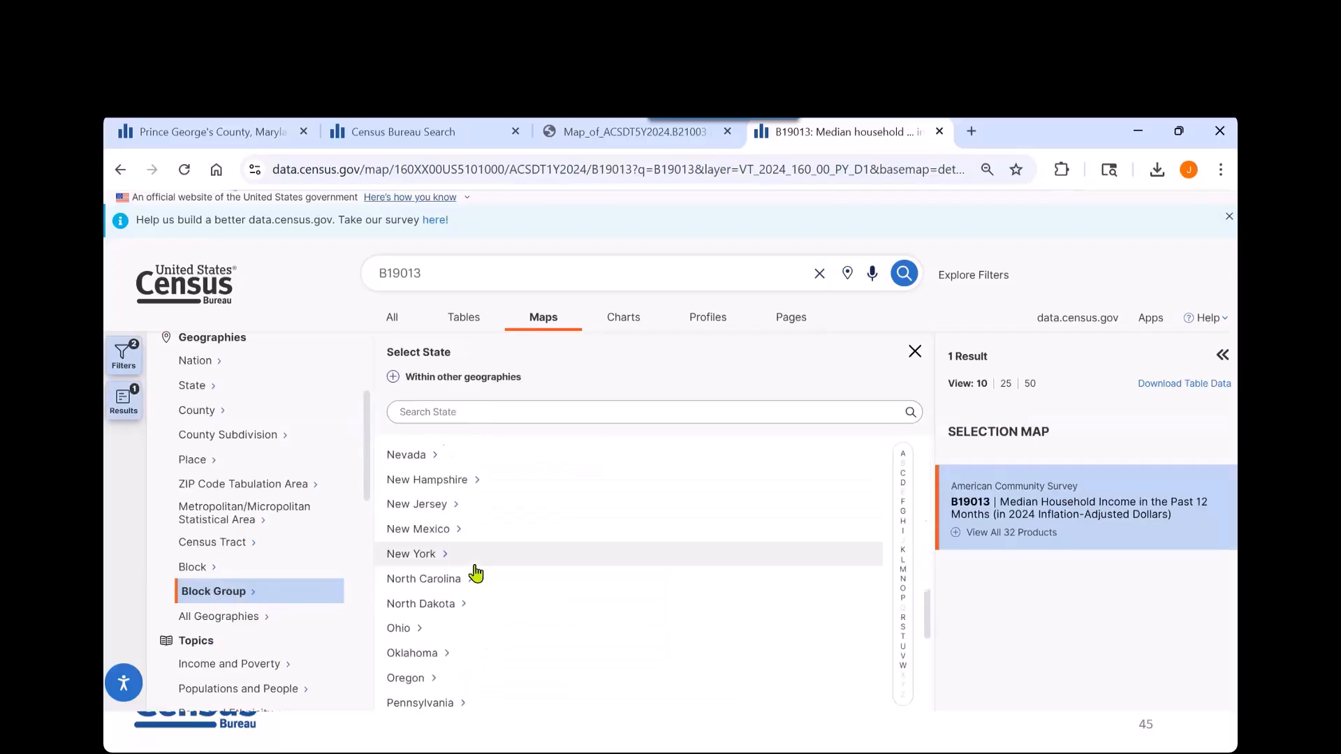
{"action": "left_click", "coordinate": [473, 579]}
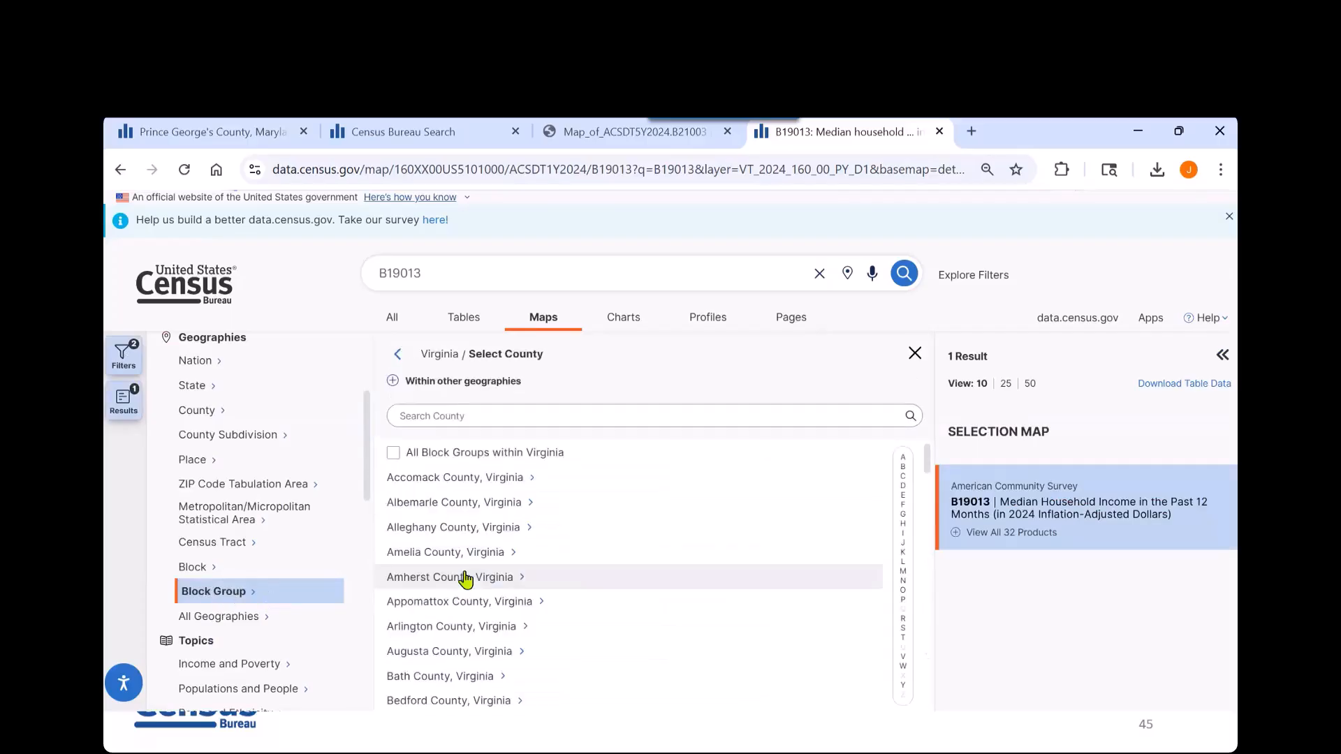
{"action": "scroll", "coordinate": [573, 562], "scroll_direction": "down", "scroll_amount": 4}
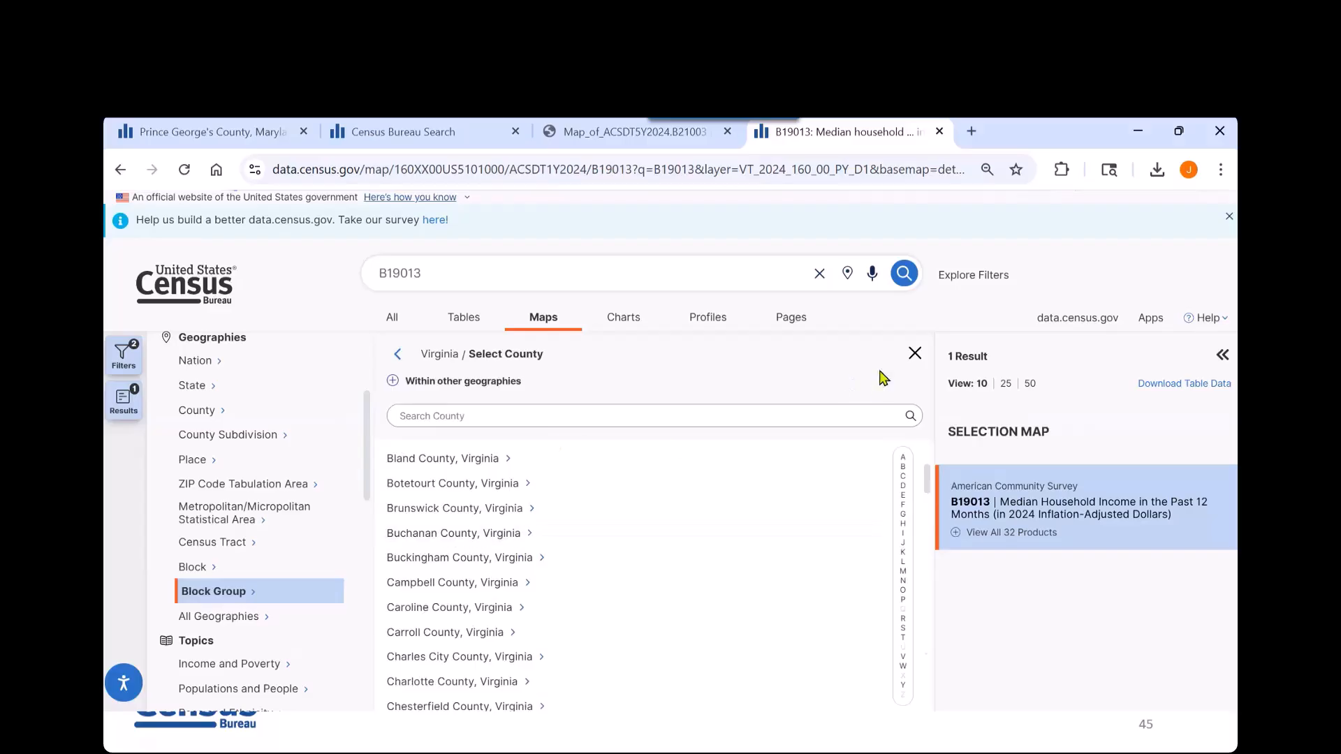
{"action": "left_click", "coordinate": [915, 354]}
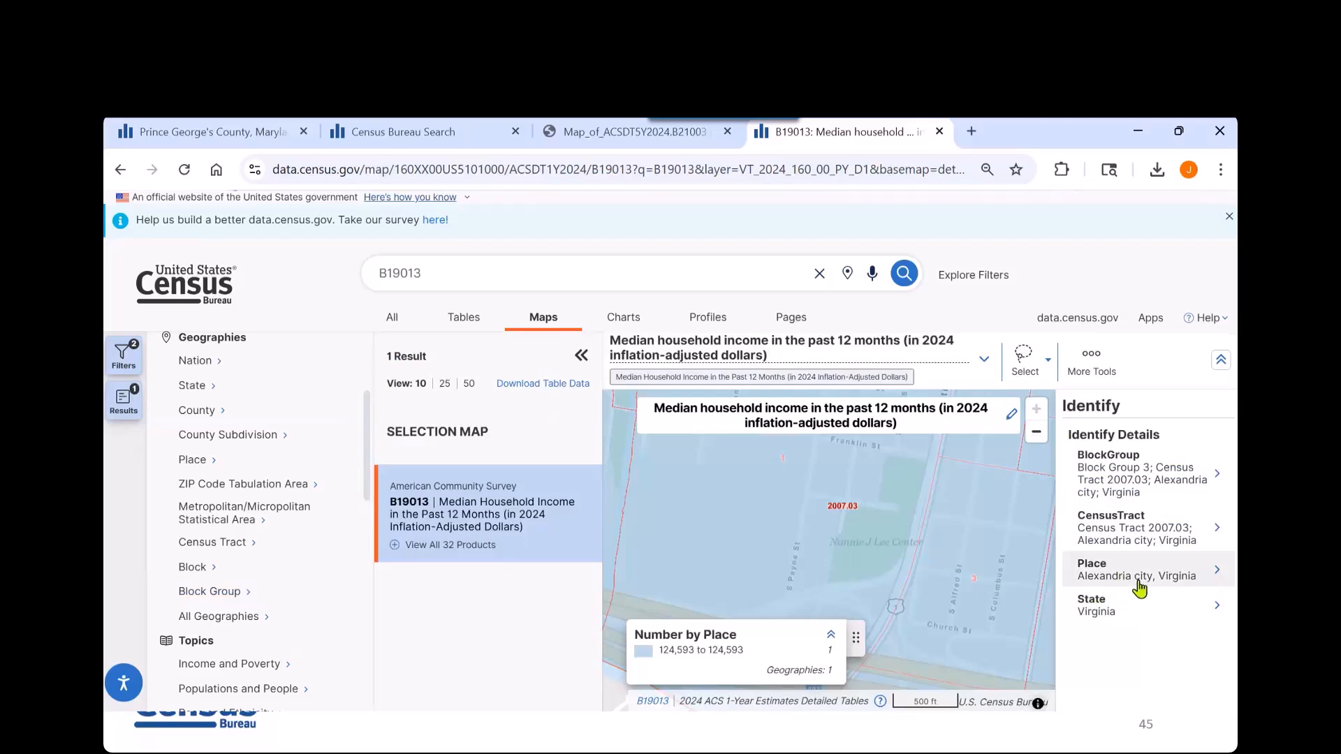
Step: Narrow the Block Group geography filter to Virginia and Alexandria city
{"action": "left_click", "coordinate": [249, 599]}
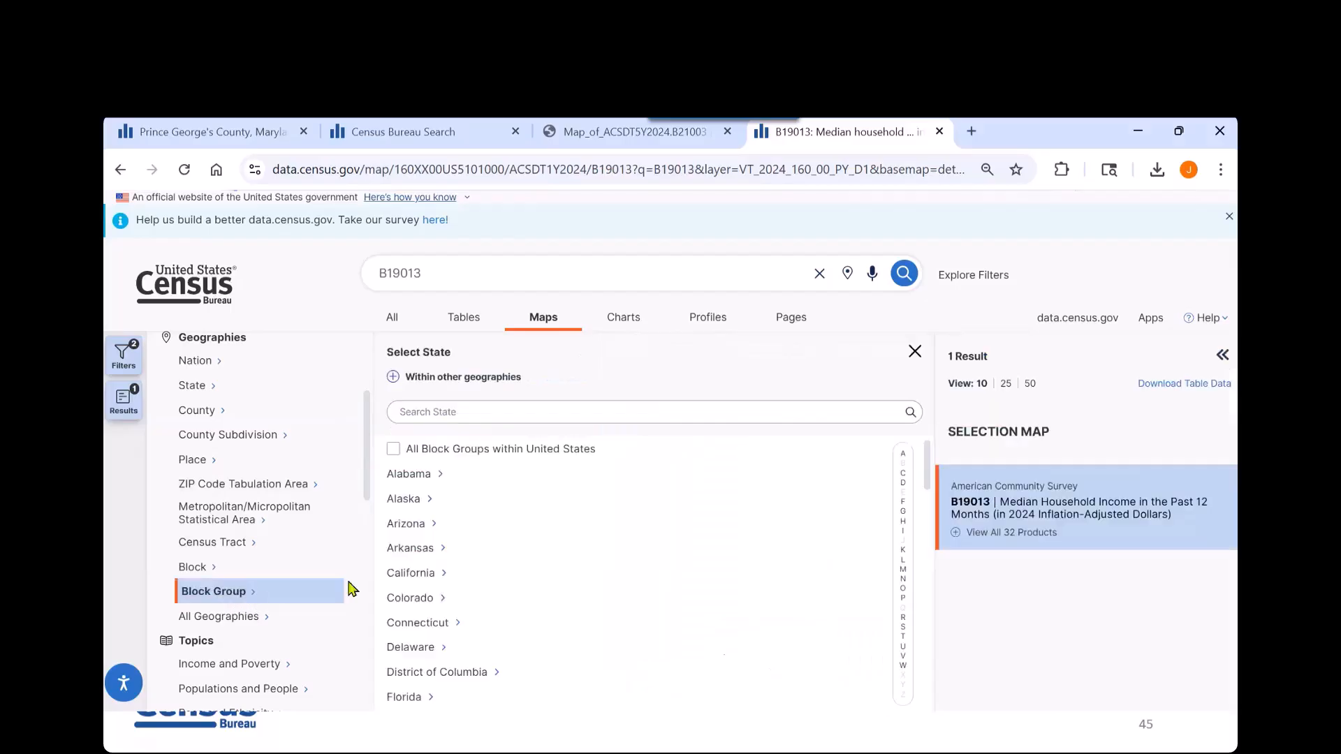
{"action": "scroll", "coordinate": [475, 593], "scroll_direction": "down", "scroll_amount": 7}
{"action": "scroll", "coordinate": [473, 607], "scroll_direction": "down", "scroll_amount": 6}
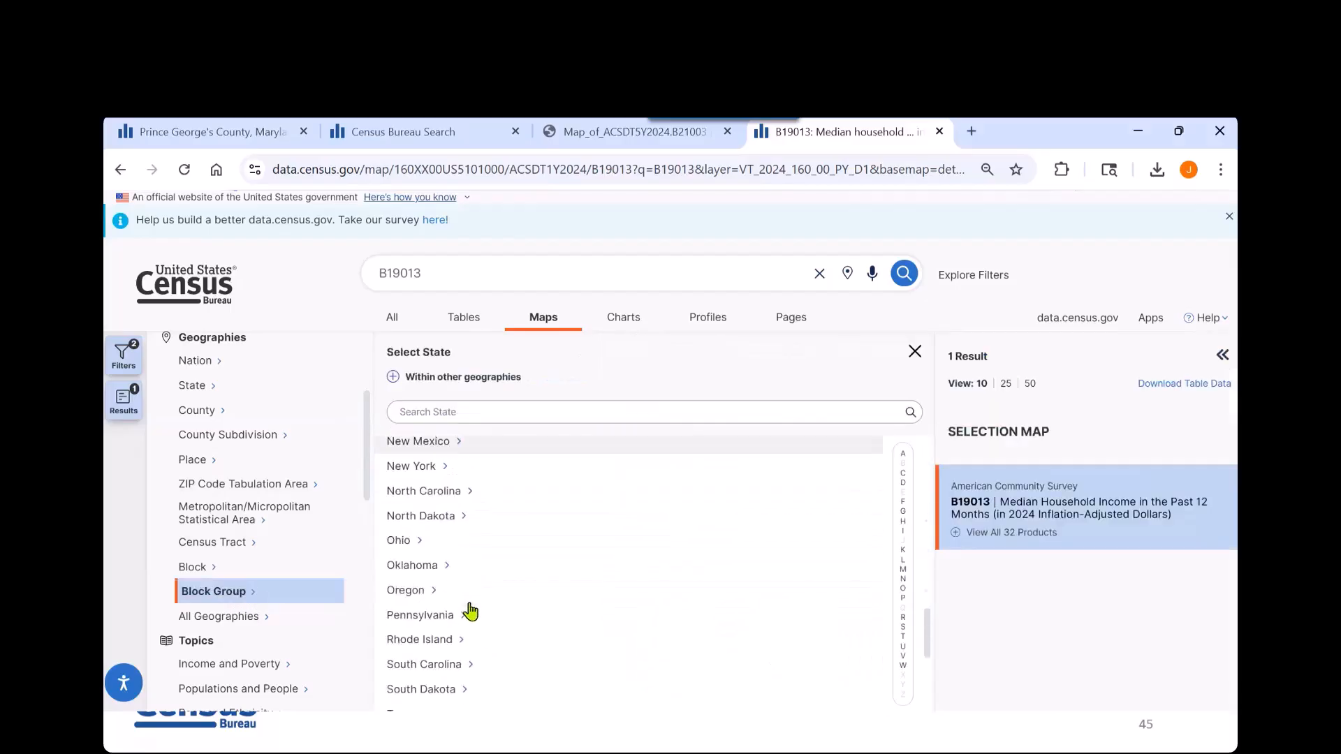
{"action": "left_click", "coordinate": [434, 636]}
{"action": "scroll", "coordinate": [524, 579], "scroll_direction": "down", "scroll_amount": 1}
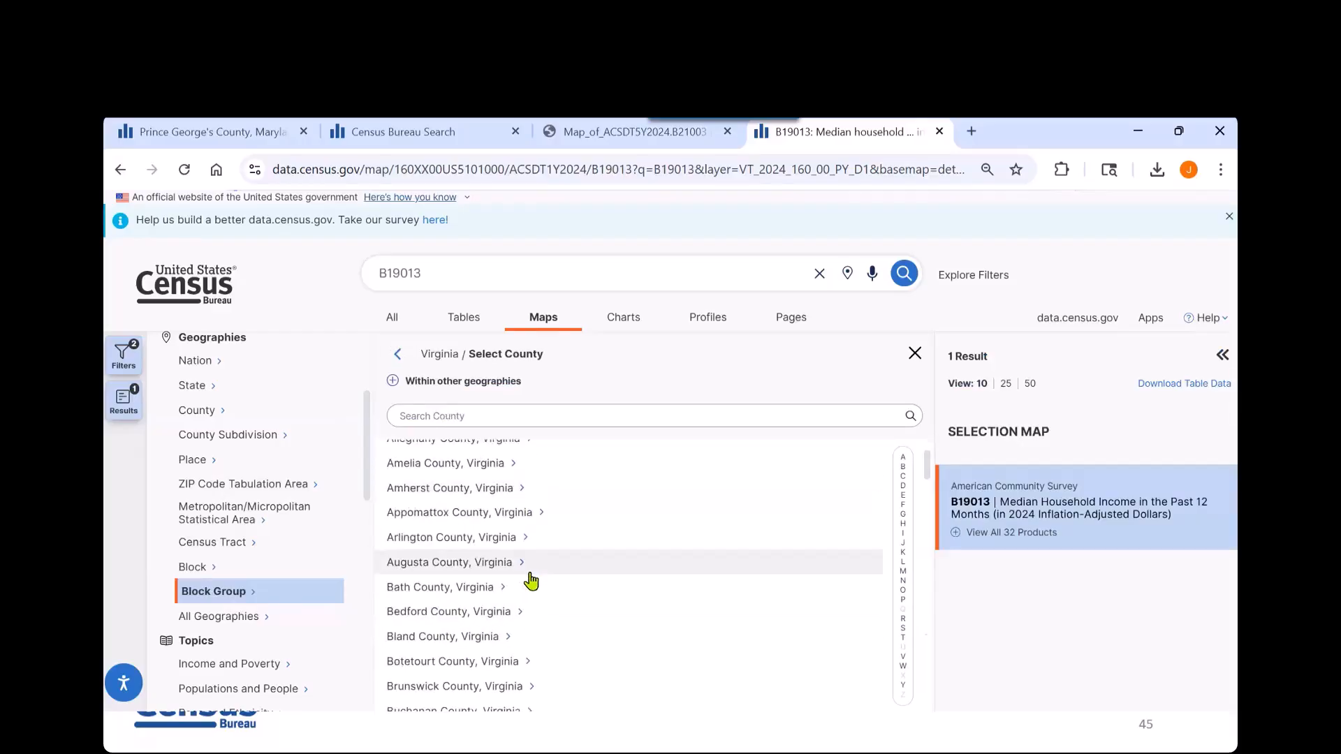
{"action": "scroll", "coordinate": [489, 615], "scroll_direction": "up", "scroll_amount": 2}
{"action": "scroll", "coordinate": [489, 632], "scroll_direction": "down", "scroll_amount": 1}
{"action": "scroll", "coordinate": [515, 629], "scroll_direction": "down", "scroll_amount": 4}
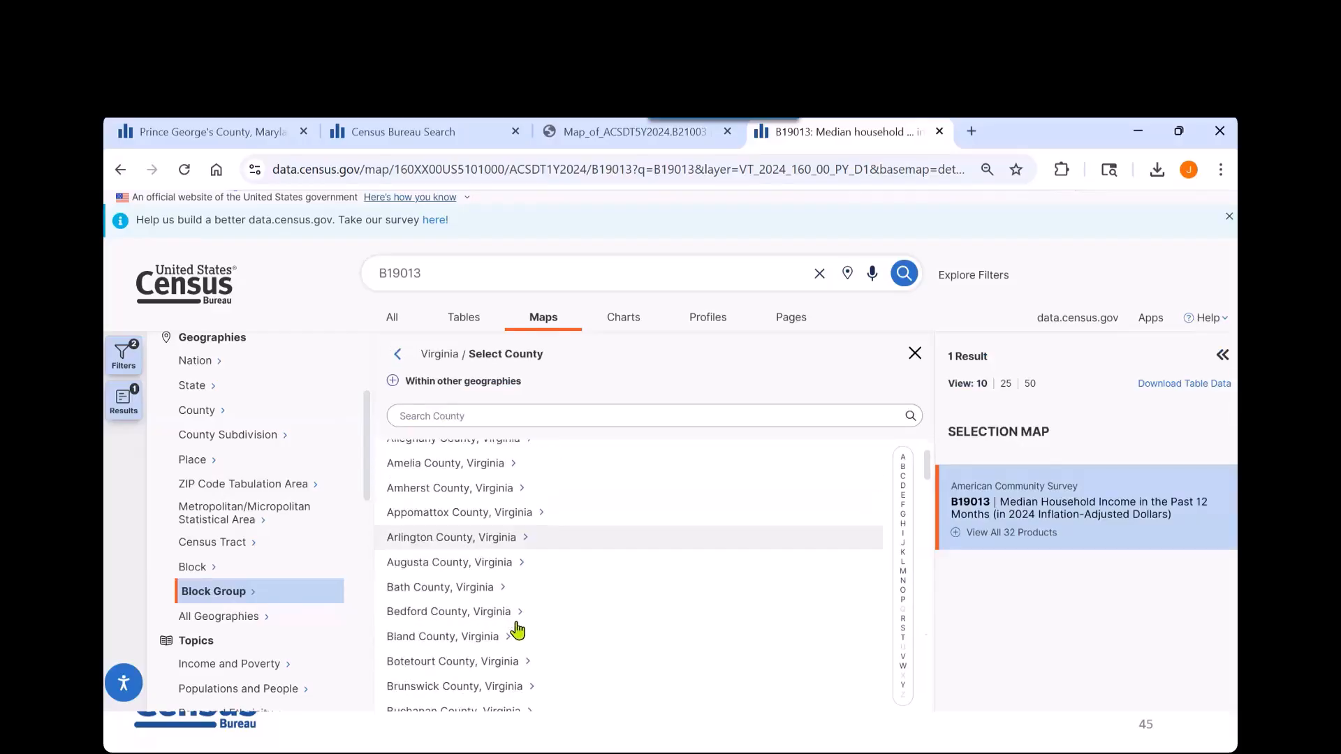
{"action": "scroll", "coordinate": [515, 631], "scroll_direction": "up", "scroll_amount": 3}
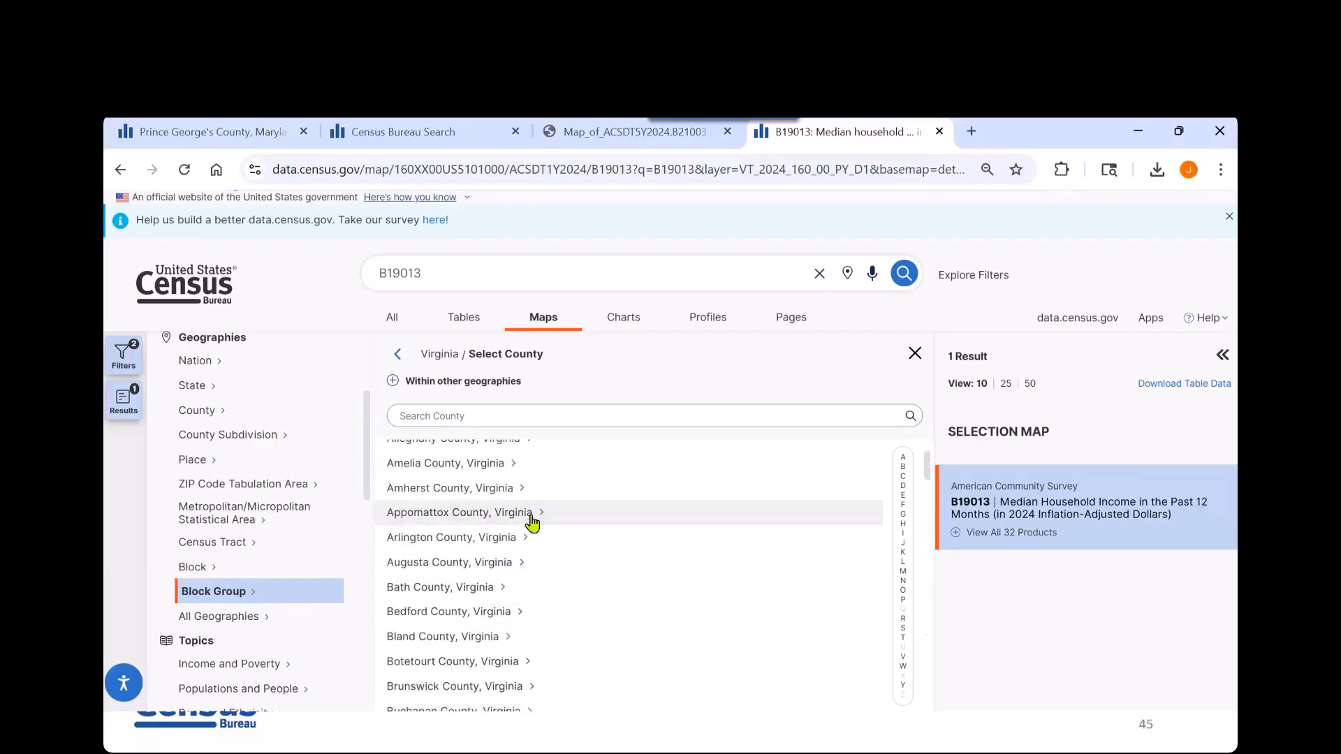
{"action": "scroll", "coordinate": [527, 542], "scroll_direction": "up", "scroll_amount": 1}
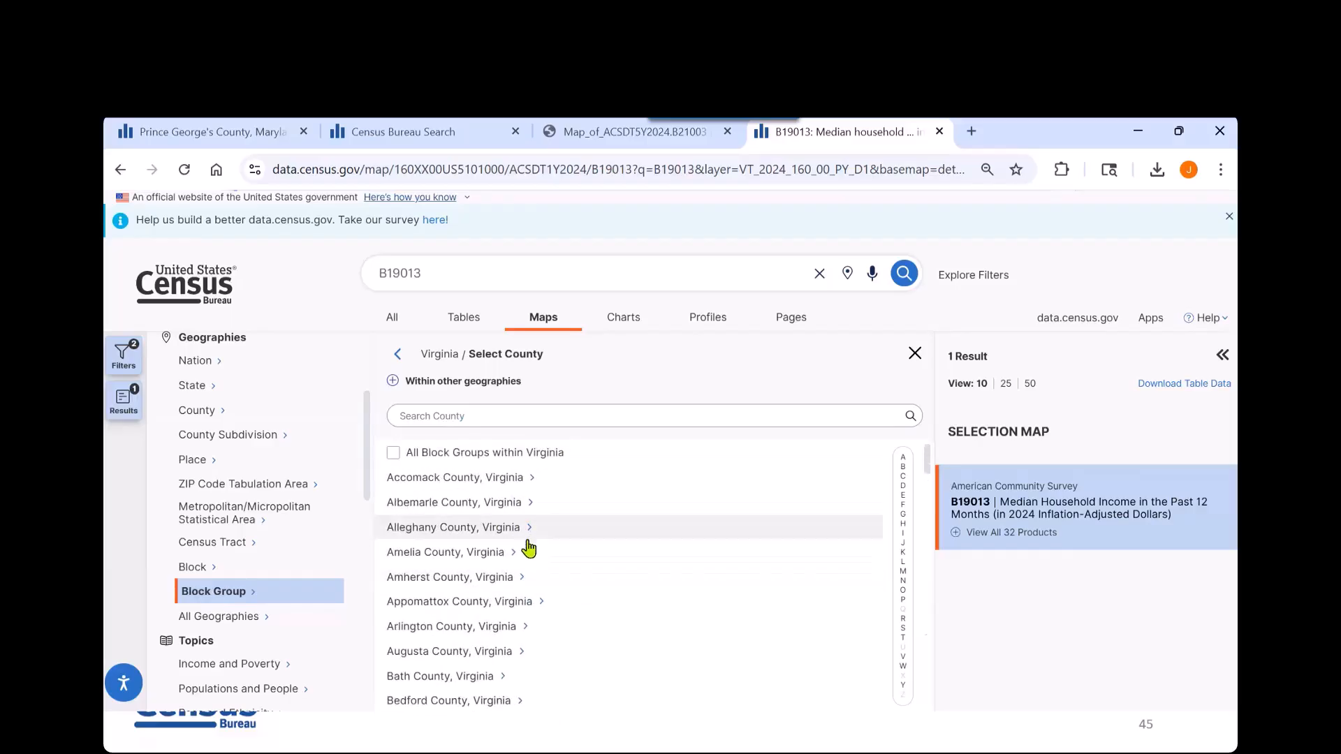
{"action": "scroll", "coordinate": [531, 587], "scroll_direction": "down", "scroll_amount": 12}
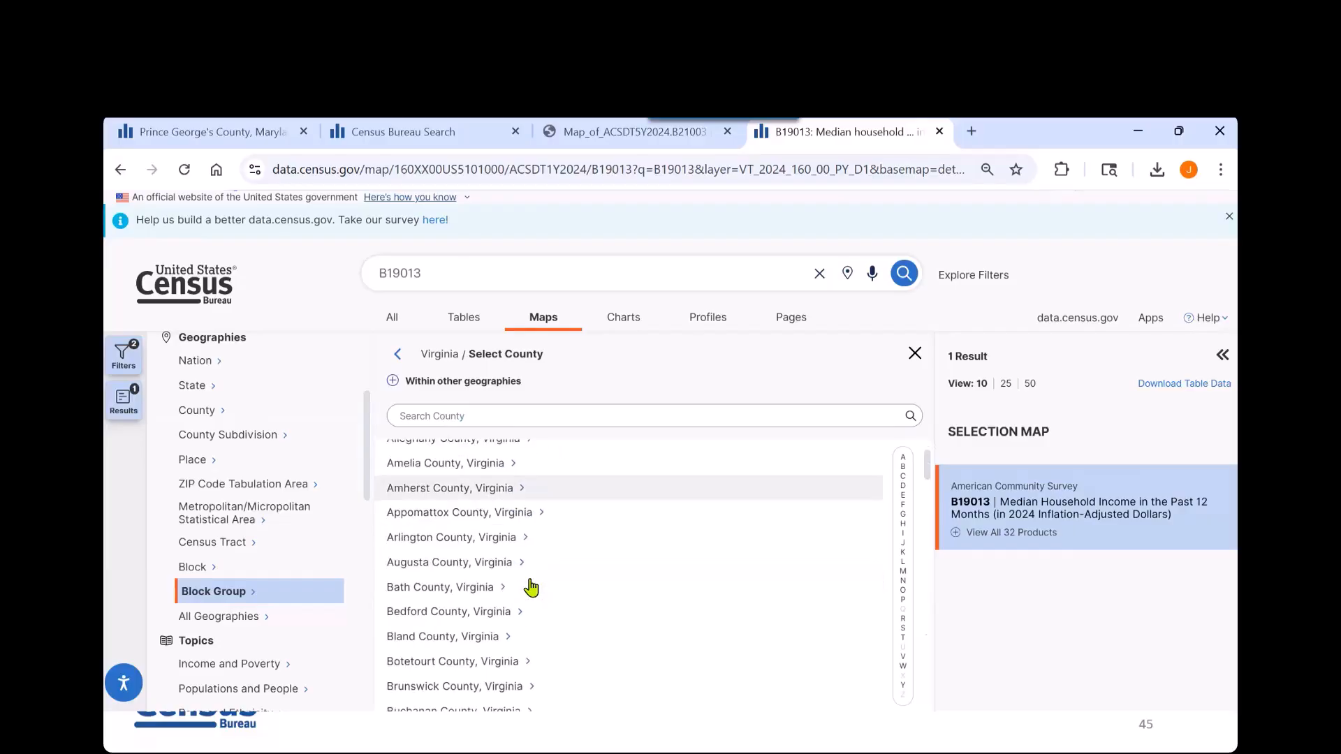
{"action": "scroll", "coordinate": [539, 627], "scroll_direction": "down", "scroll_amount": 7}
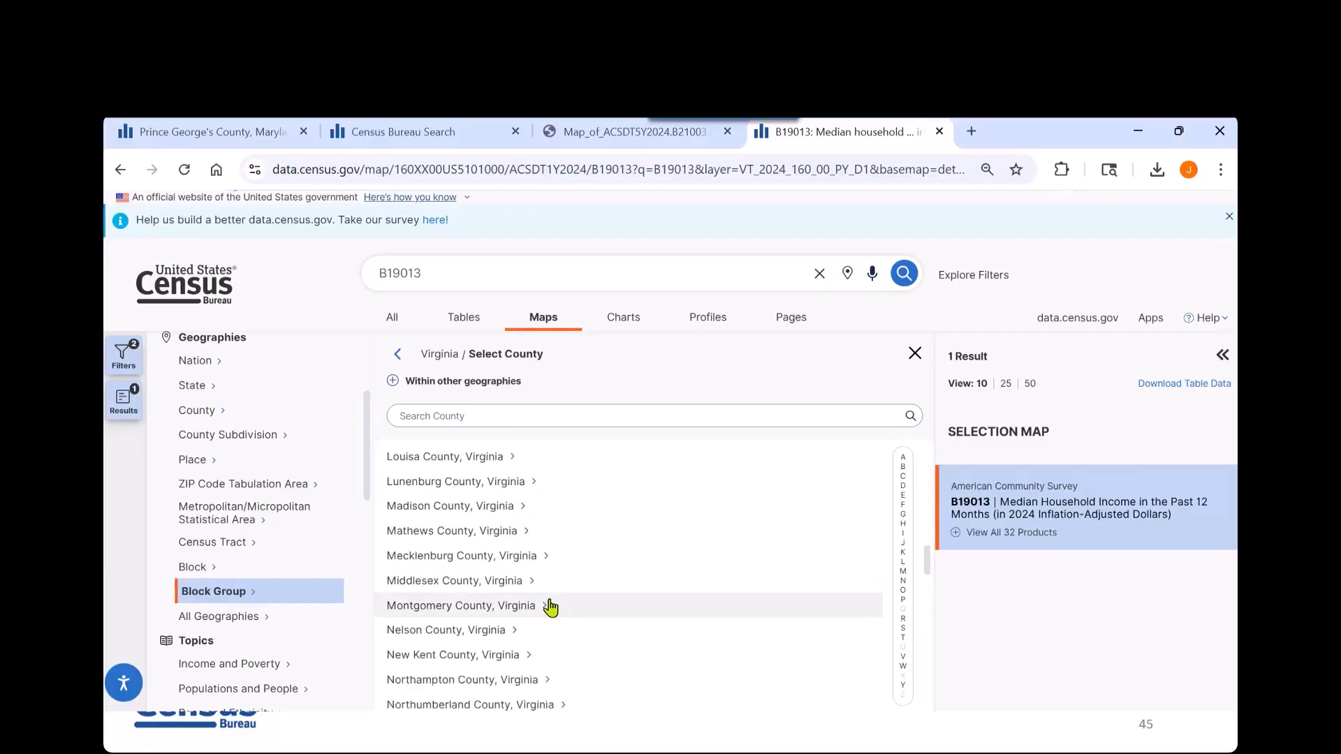
{"action": "scroll", "coordinate": [562, 589], "scroll_direction": "down", "scroll_amount": 7}
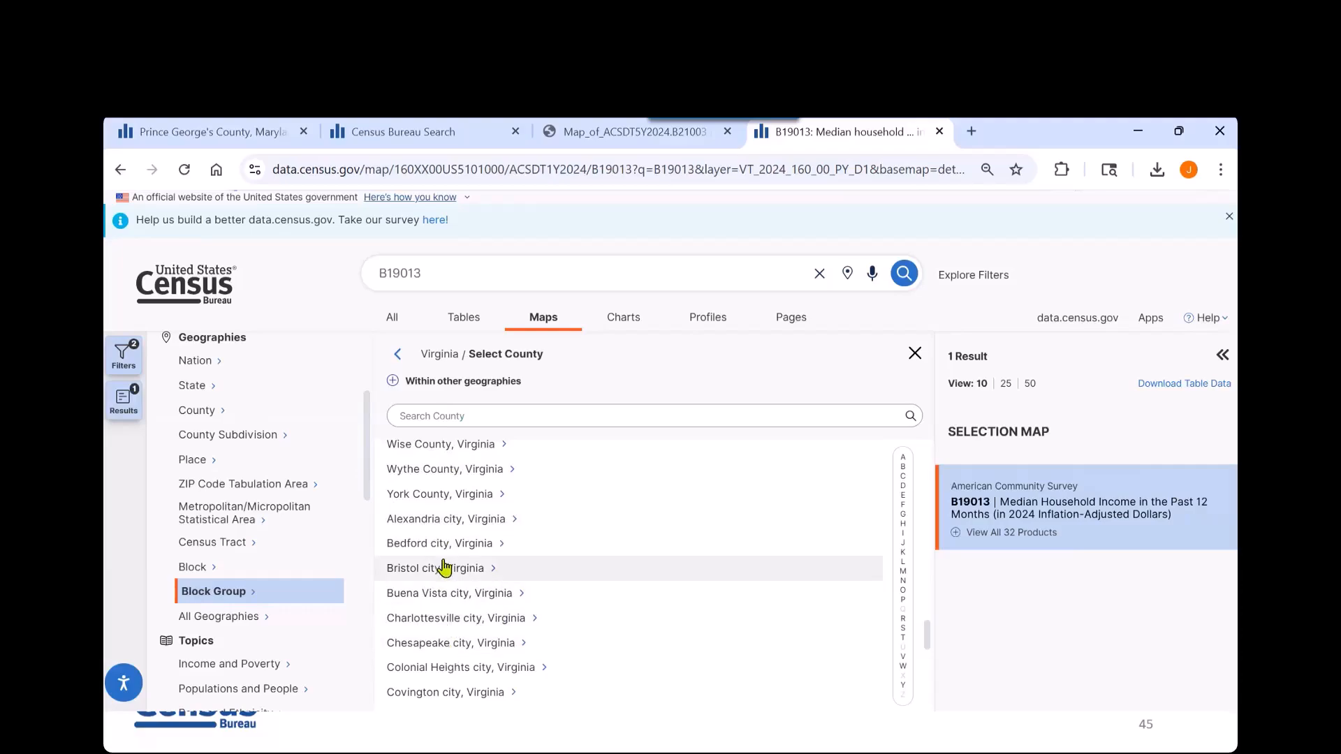
{"action": "left_click", "coordinate": [434, 523]}
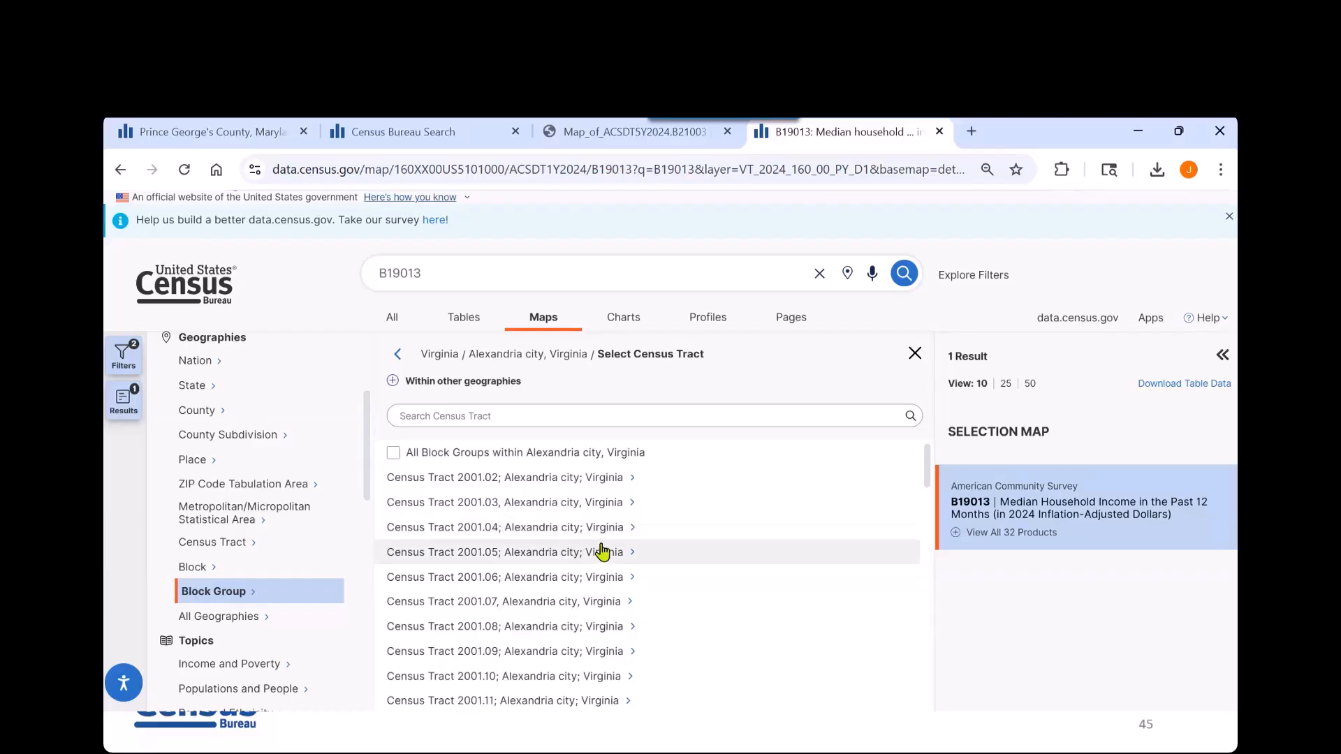
Step: Find Census Tract 2007.03 within Alexandria city and add its Block Group 3 as a filter
{"action": "scroll", "coordinate": [499, 439], "scroll_direction": "down", "scroll_amount": 1}
{"action": "left_click", "coordinate": [495, 416]}
{"action": "type", "text": "200"}
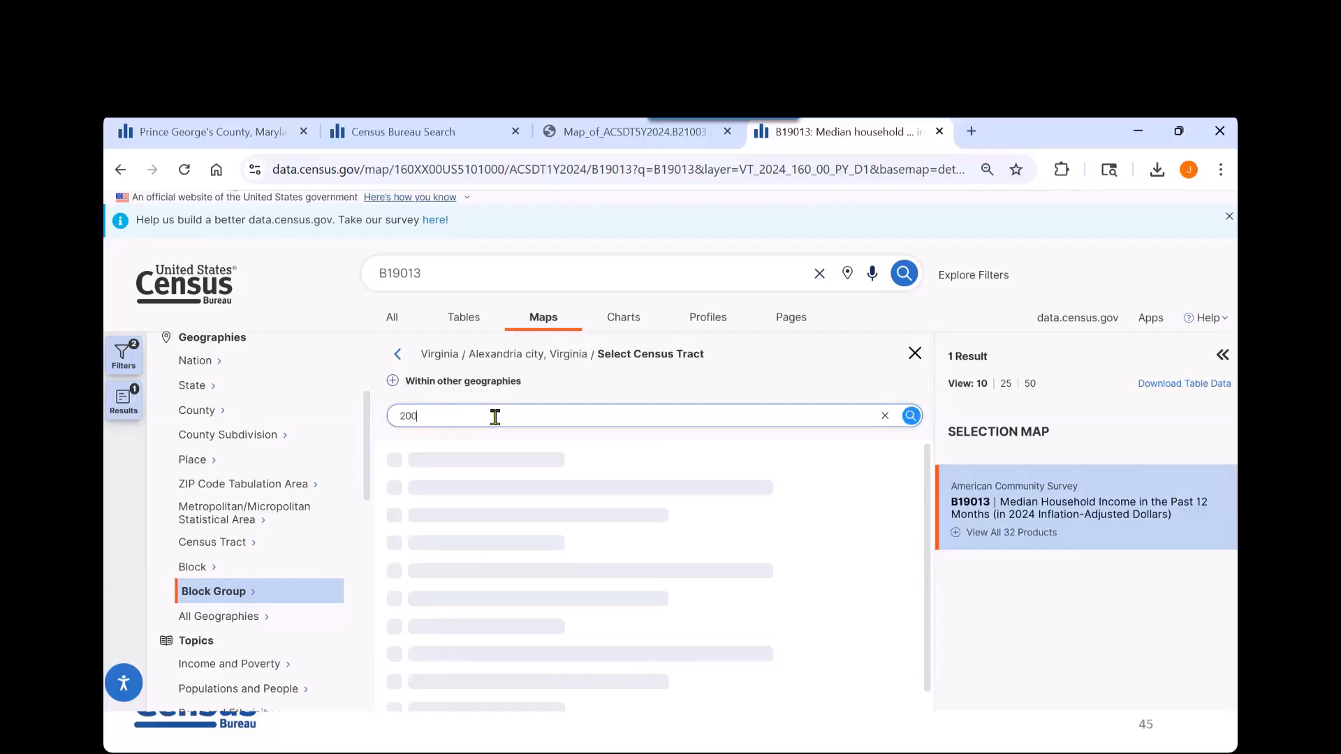
{"action": "type", "text": "7.03"}
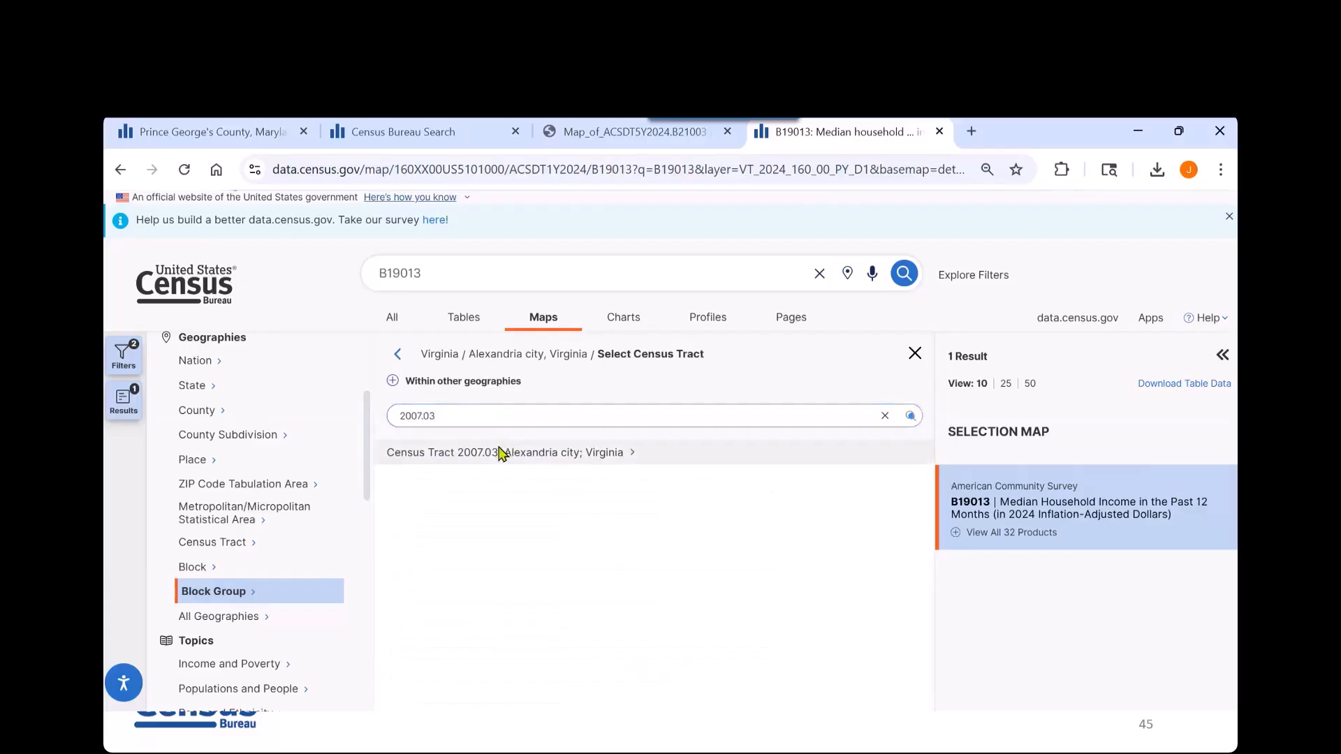
{"action": "left_click", "coordinate": [505, 451]}
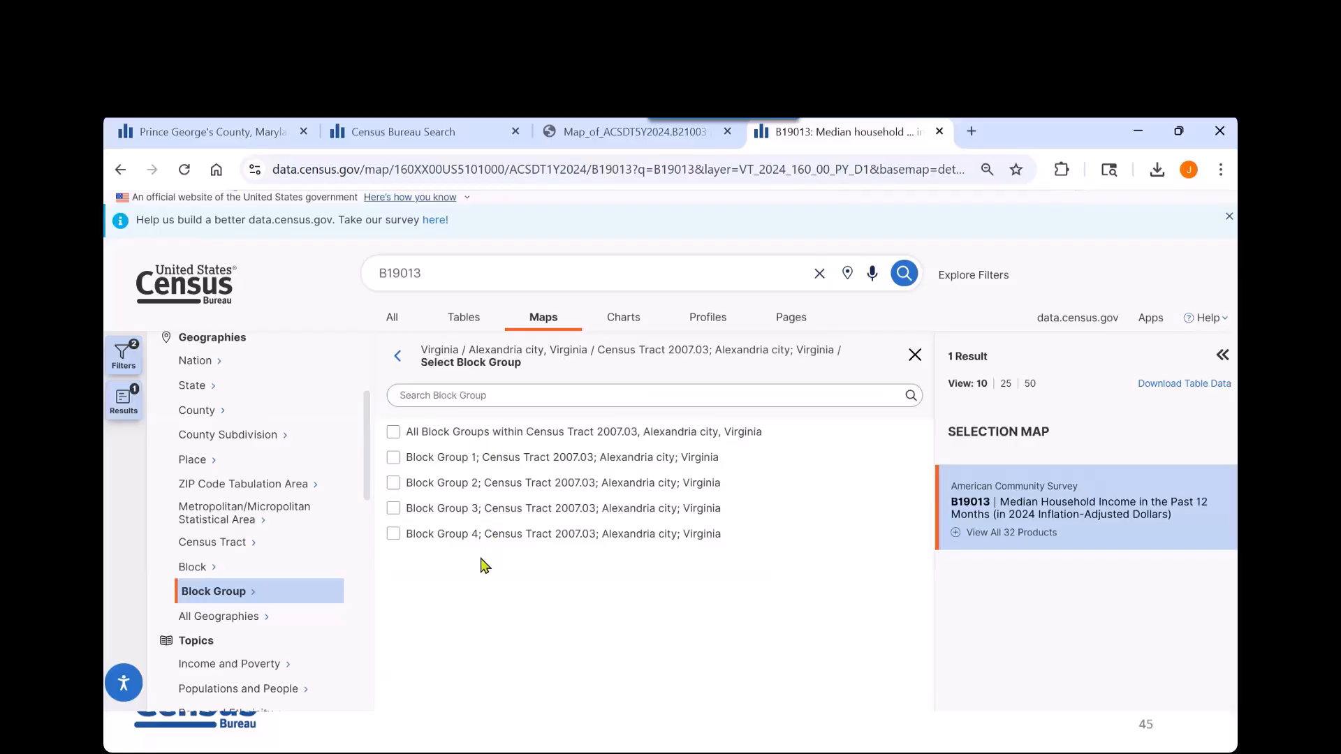
{"action": "left_click", "coordinate": [392, 510]}
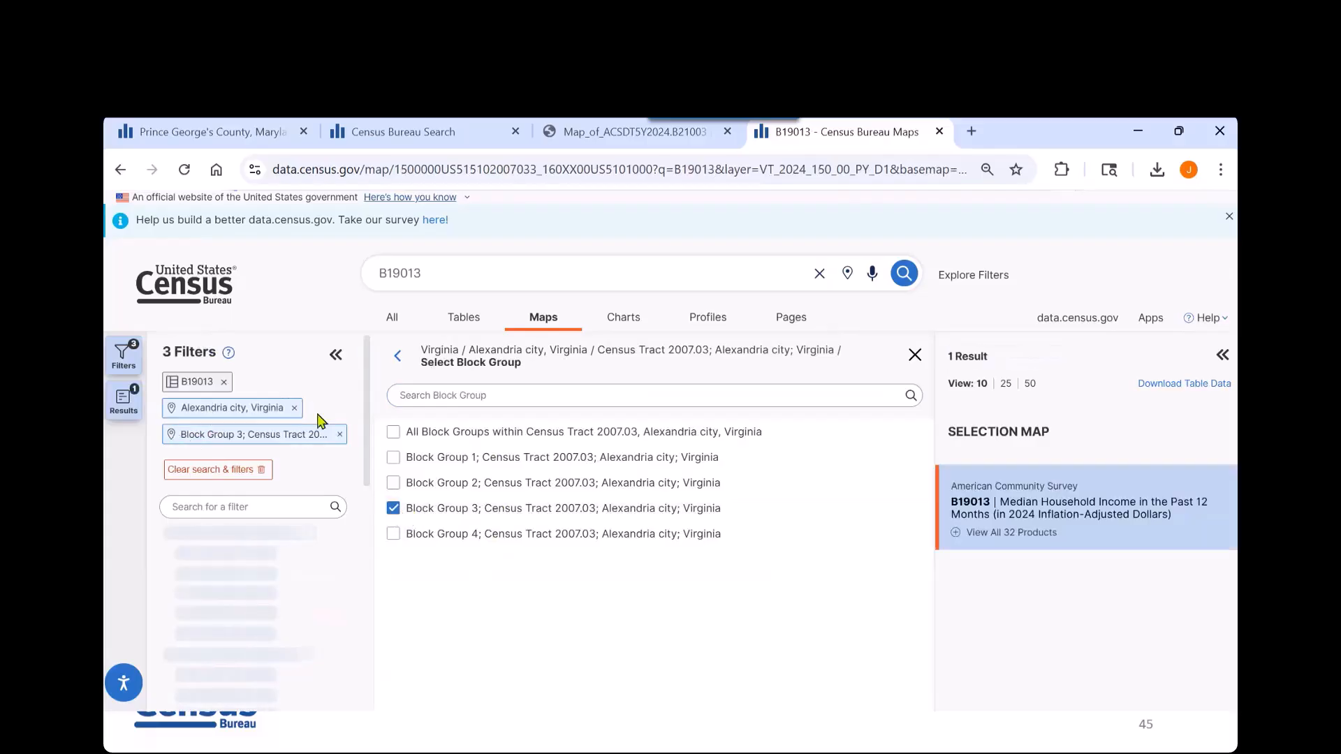
{"action": "left_click", "coordinate": [913, 355]}
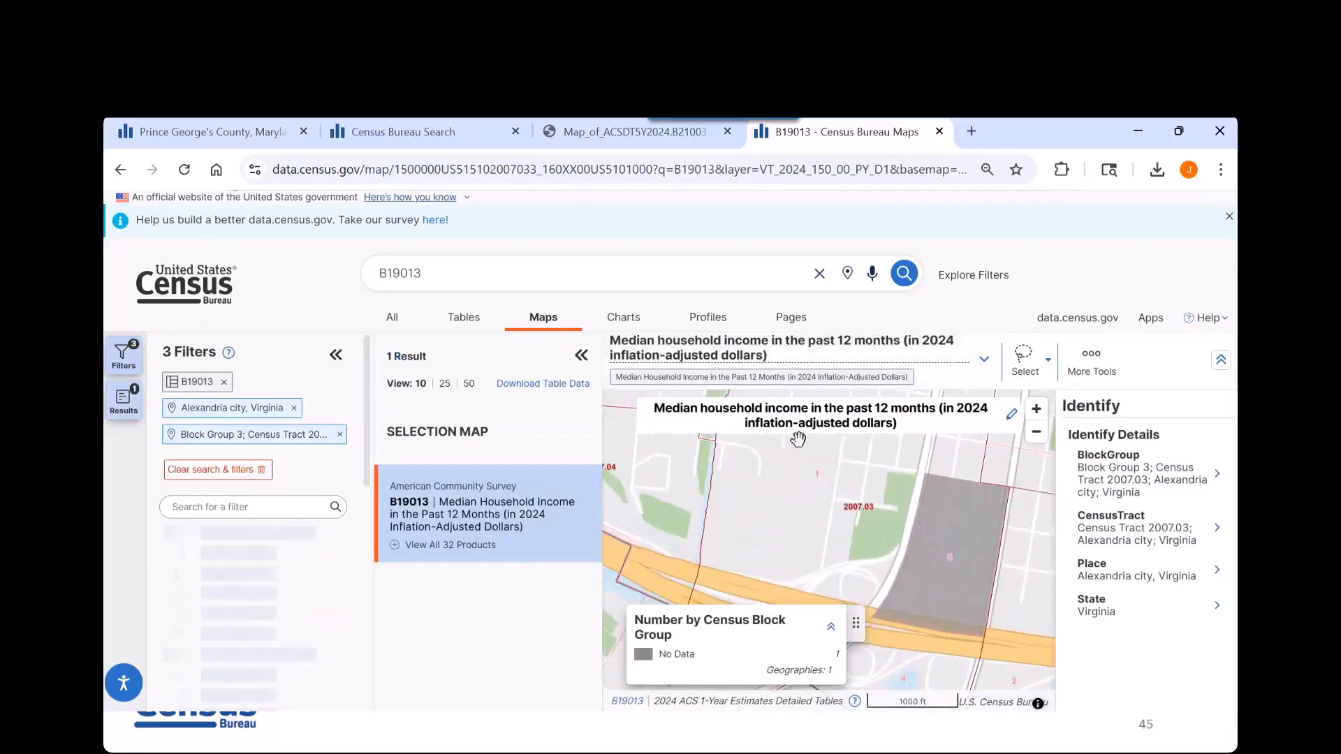
Step: Expand the block group map to full width and switch to the table view of B19013
{"action": "left_click", "coordinate": [581, 356]}
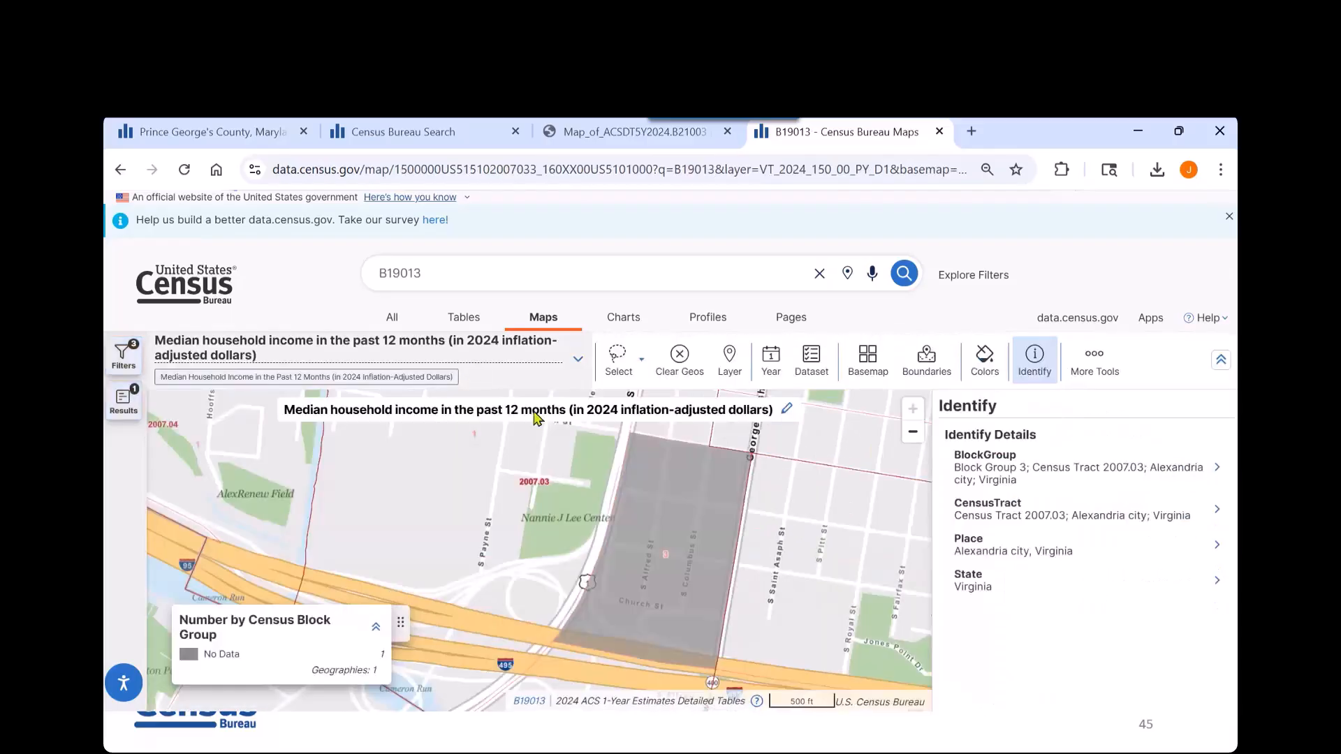
{"action": "left_click", "coordinate": [461, 324]}
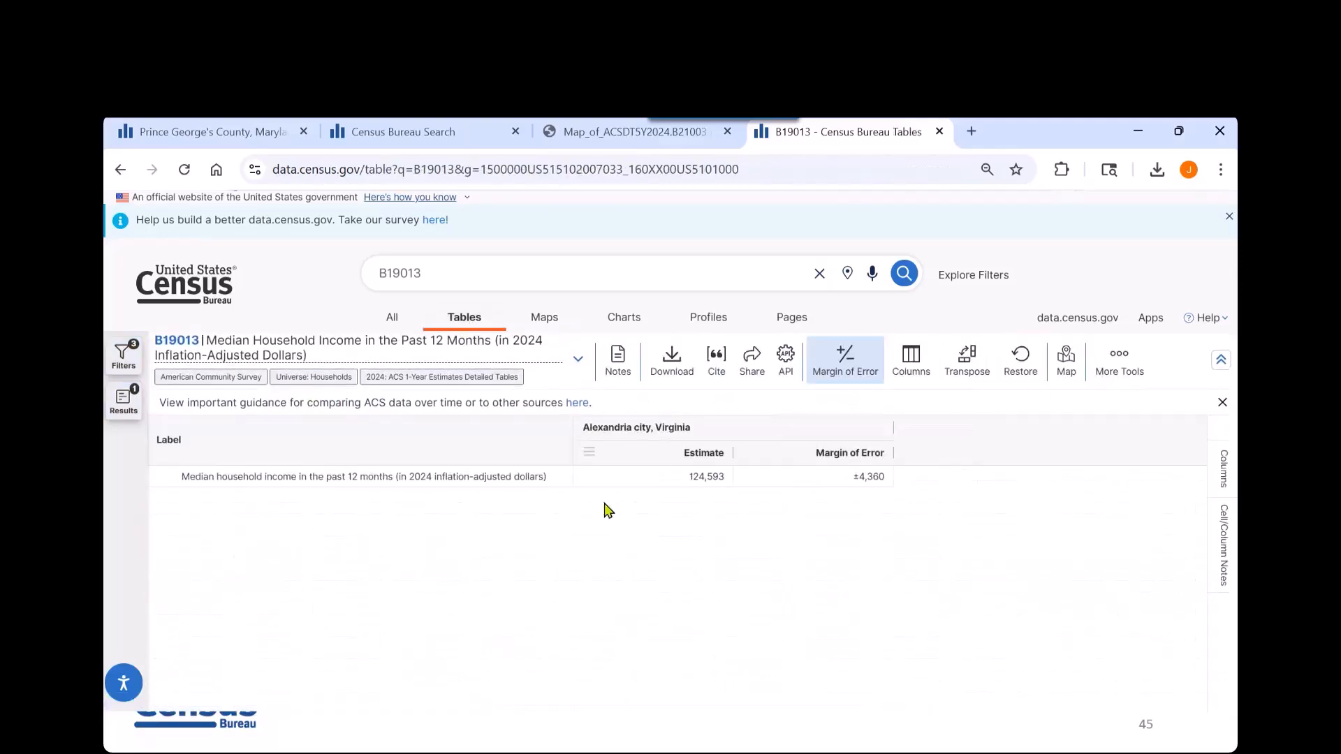
Step: Switch table B19013 to the 2024: ACS 5-Year Estimates Detailed Tables and look through the dataset years on offer
{"action": "left_click", "coordinate": [410, 381]}
{"action": "left_click", "coordinate": [312, 435]}
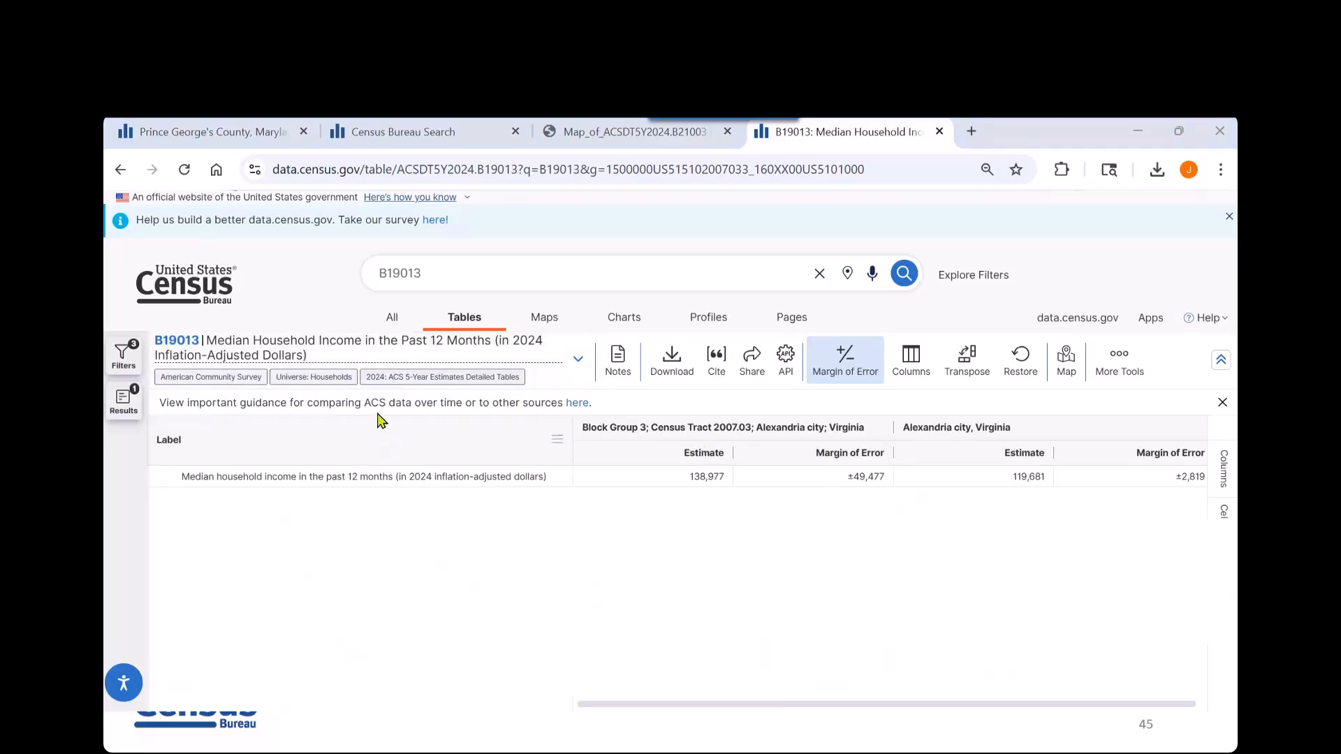
{"action": "left_click", "coordinate": [417, 383]}
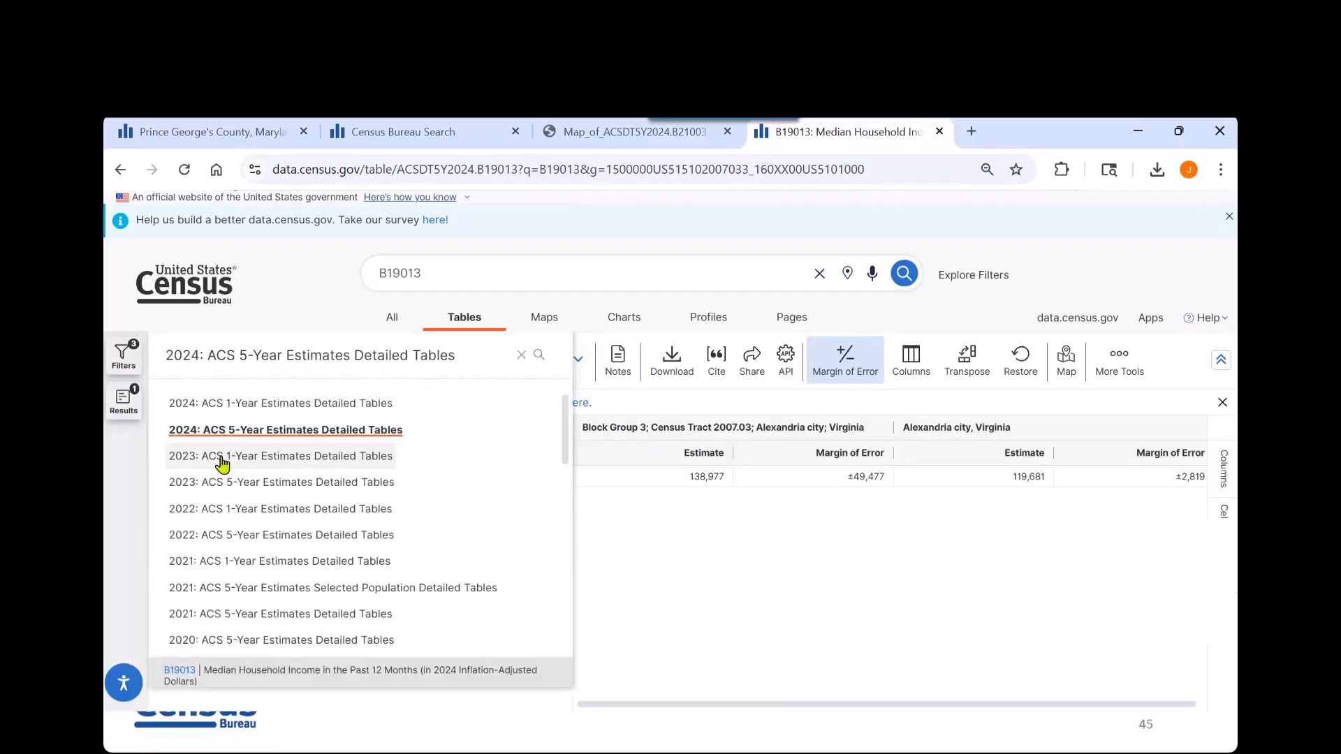
{"action": "scroll", "coordinate": [249, 572], "scroll_direction": "down", "scroll_amount": 3}
{"action": "scroll", "coordinate": [247, 580], "scroll_direction": "down", "scroll_amount": 3}
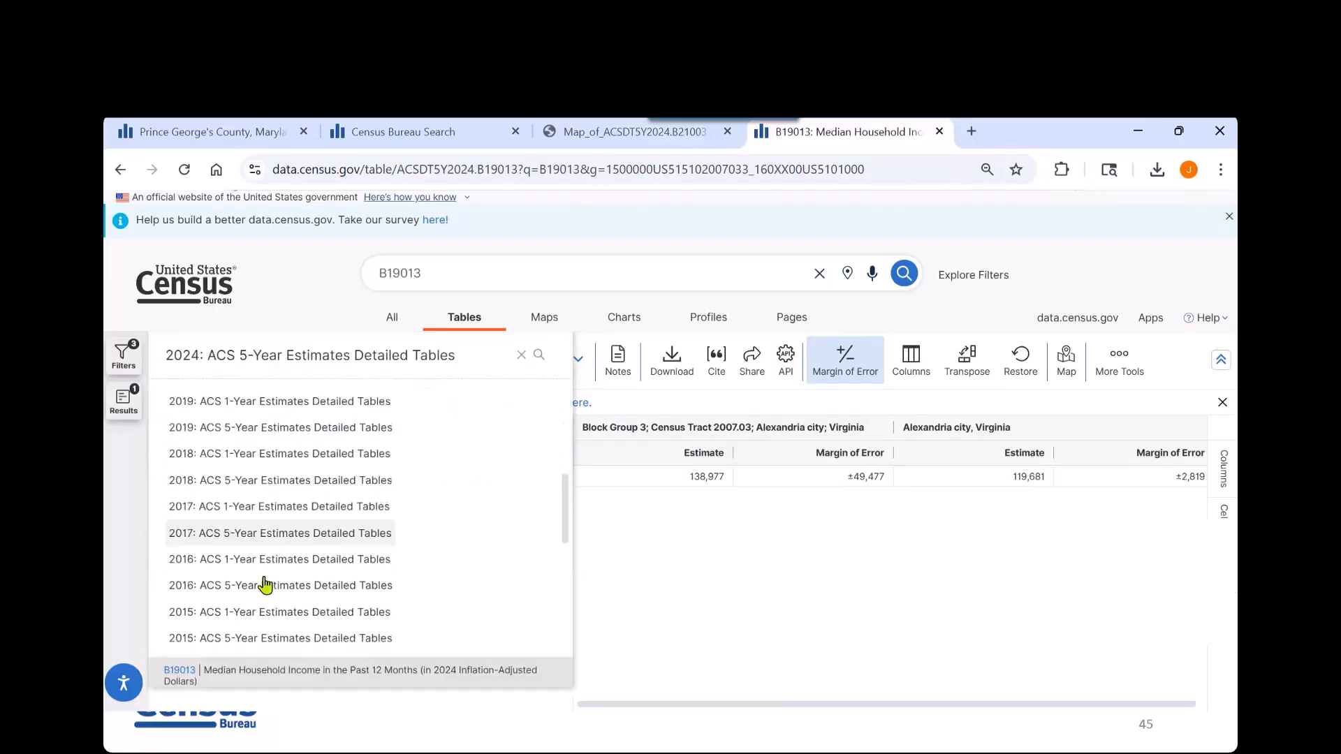
{"action": "scroll", "coordinate": [254, 554], "scroll_direction": "down", "scroll_amount": 3}
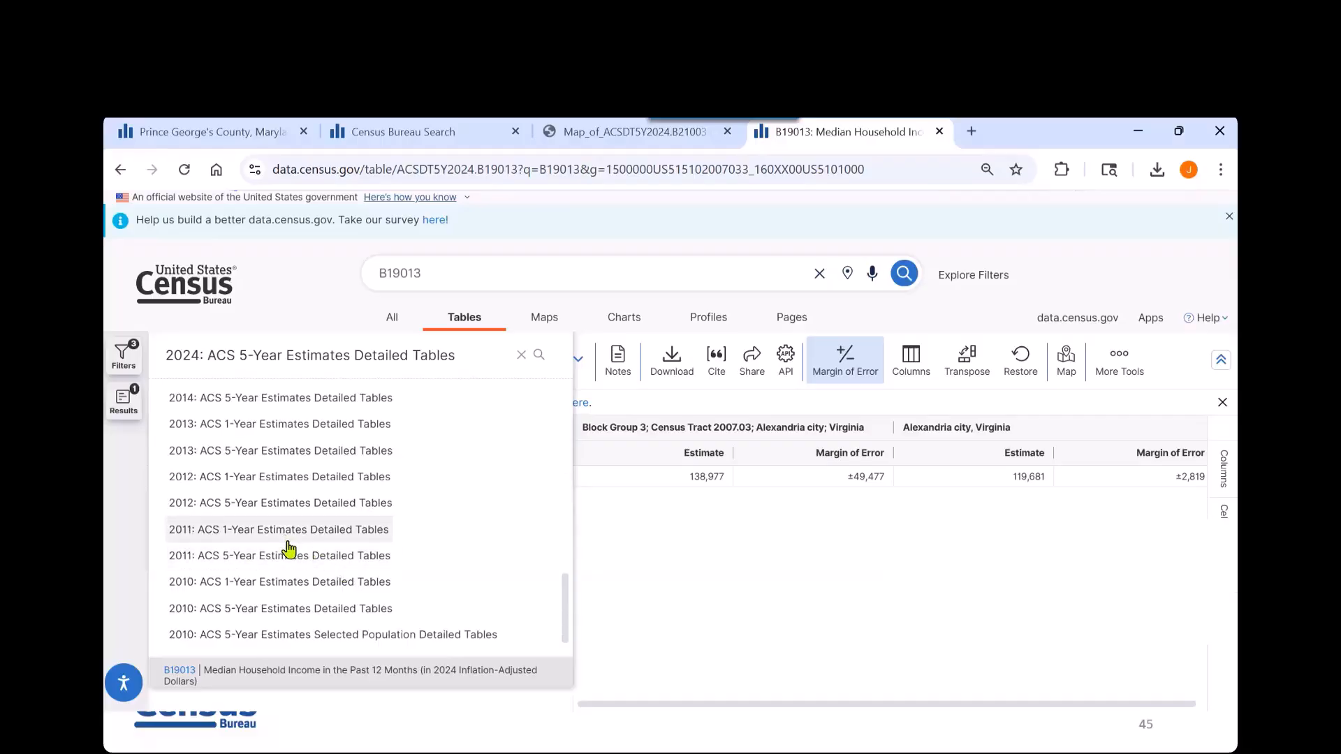
{"action": "left_click", "coordinate": [720, 562]}
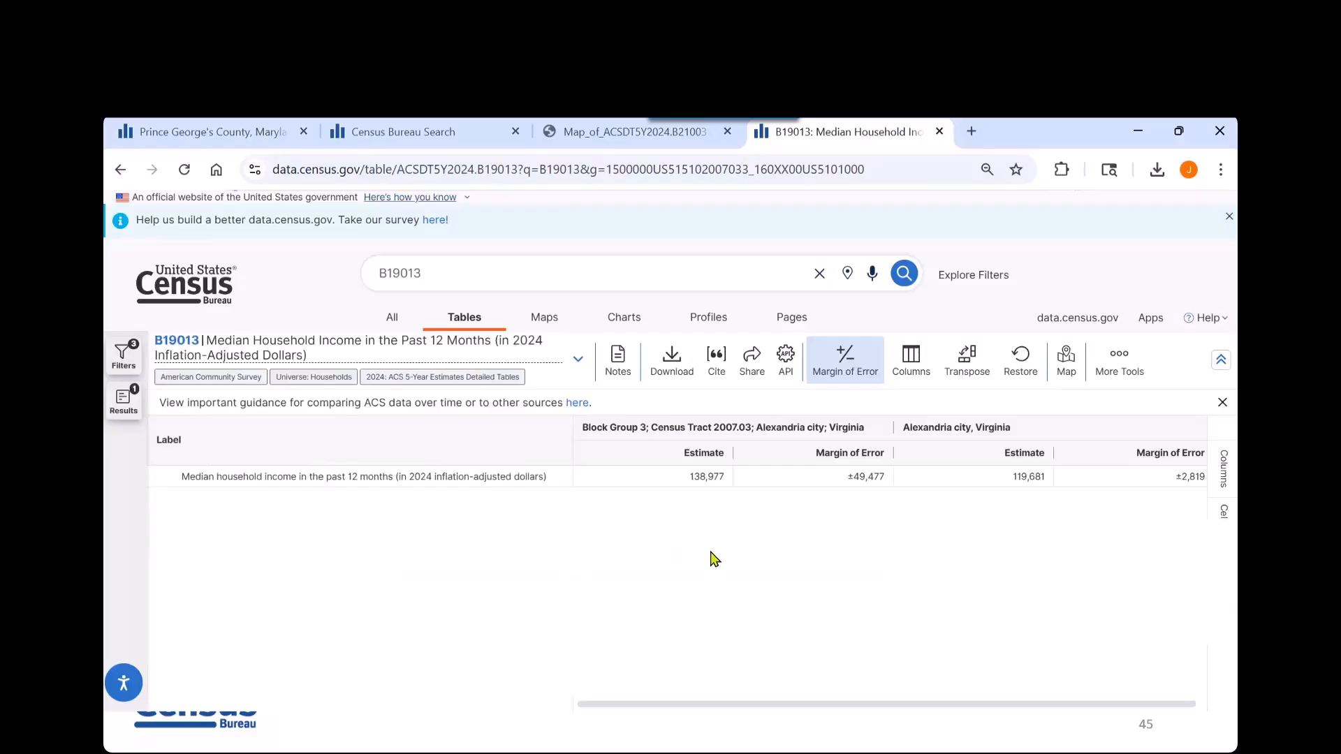
Step: View the notes for table B19013 and its citation in the MLA, APA and Chicago formats
{"action": "left_click", "coordinate": [621, 372]}
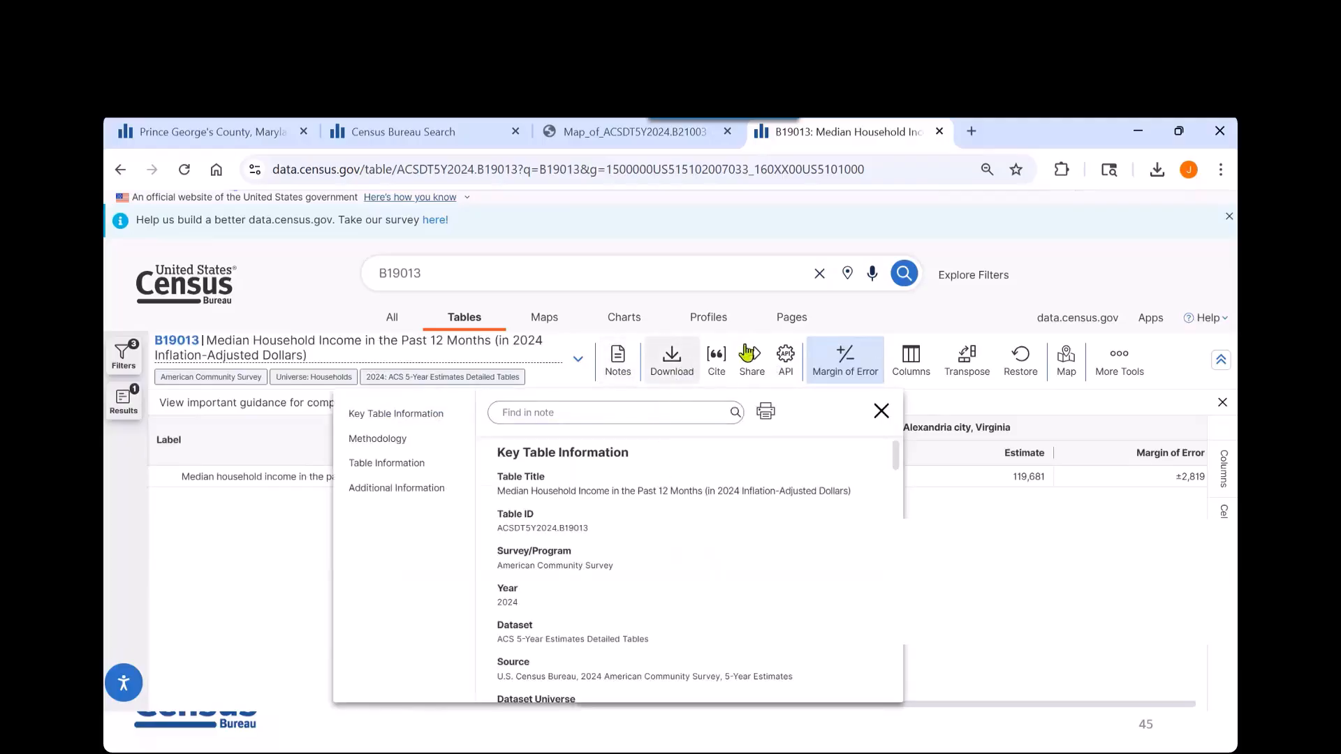
{"action": "left_click", "coordinate": [789, 332]}
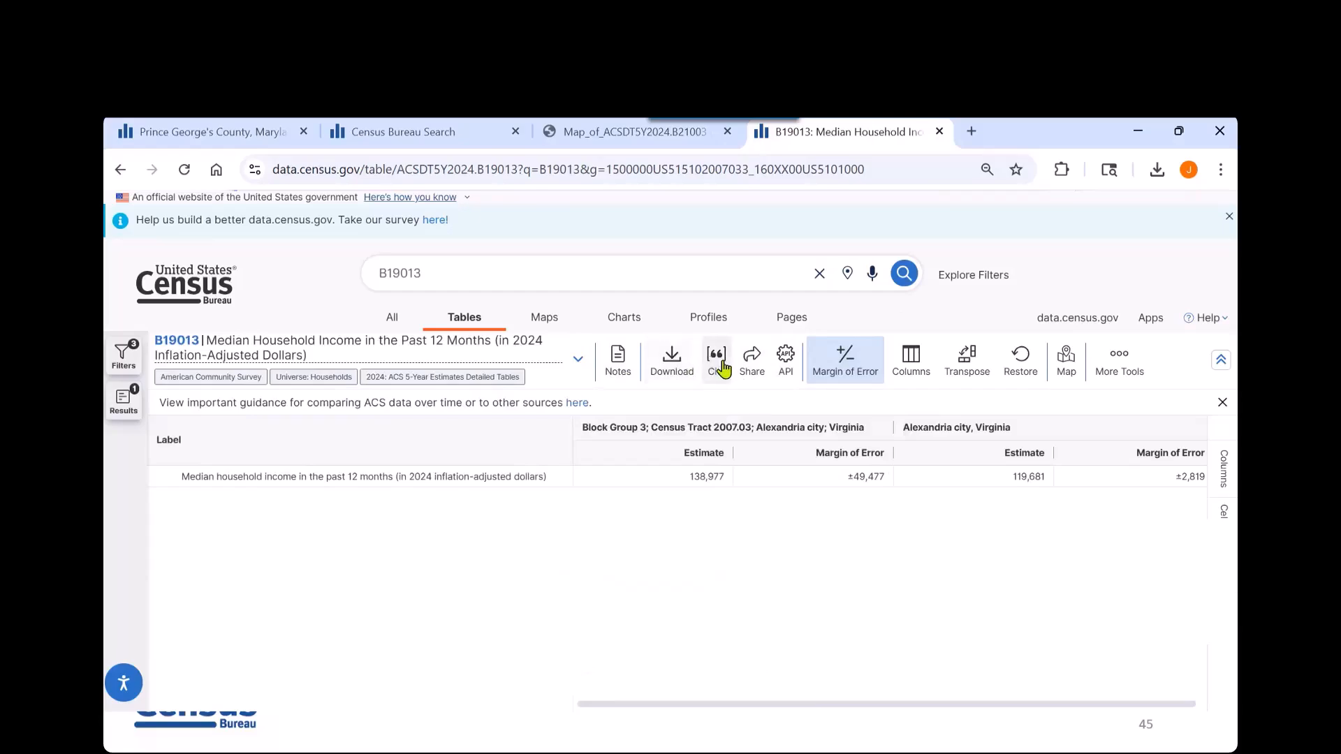
{"action": "left_click", "coordinate": [723, 363]}
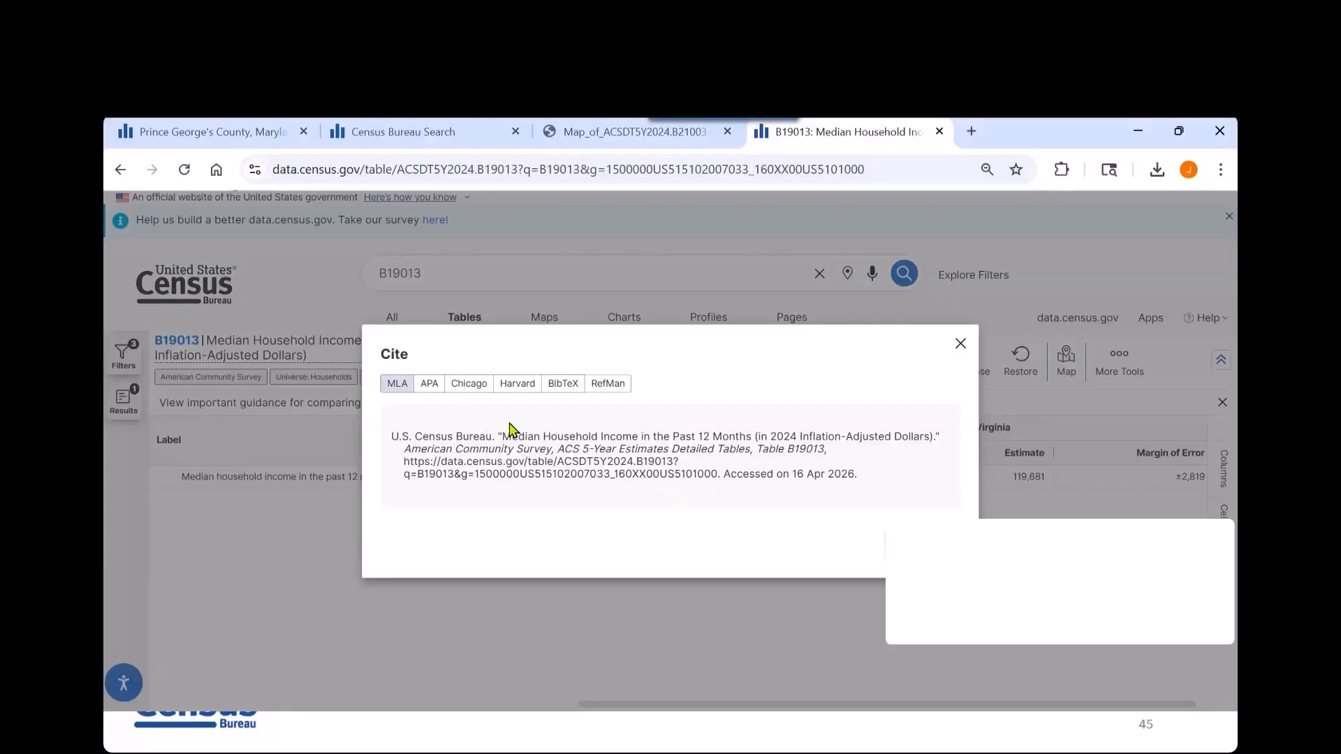
{"action": "left_click", "coordinate": [426, 388]}
{"action": "left_click", "coordinate": [466, 388]}
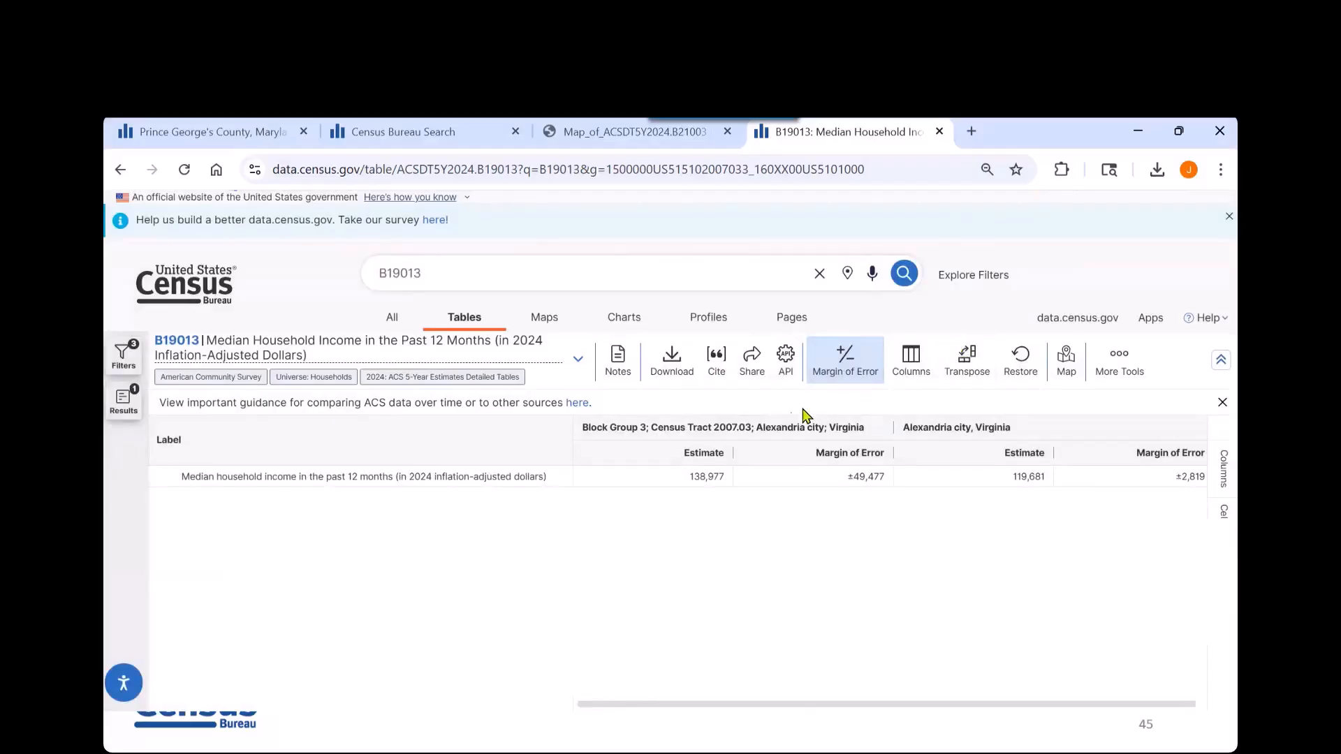
Step: View the share link for table B19013 and its Census Data API data and metadata links
{"action": "left_click", "coordinate": [752, 372]}
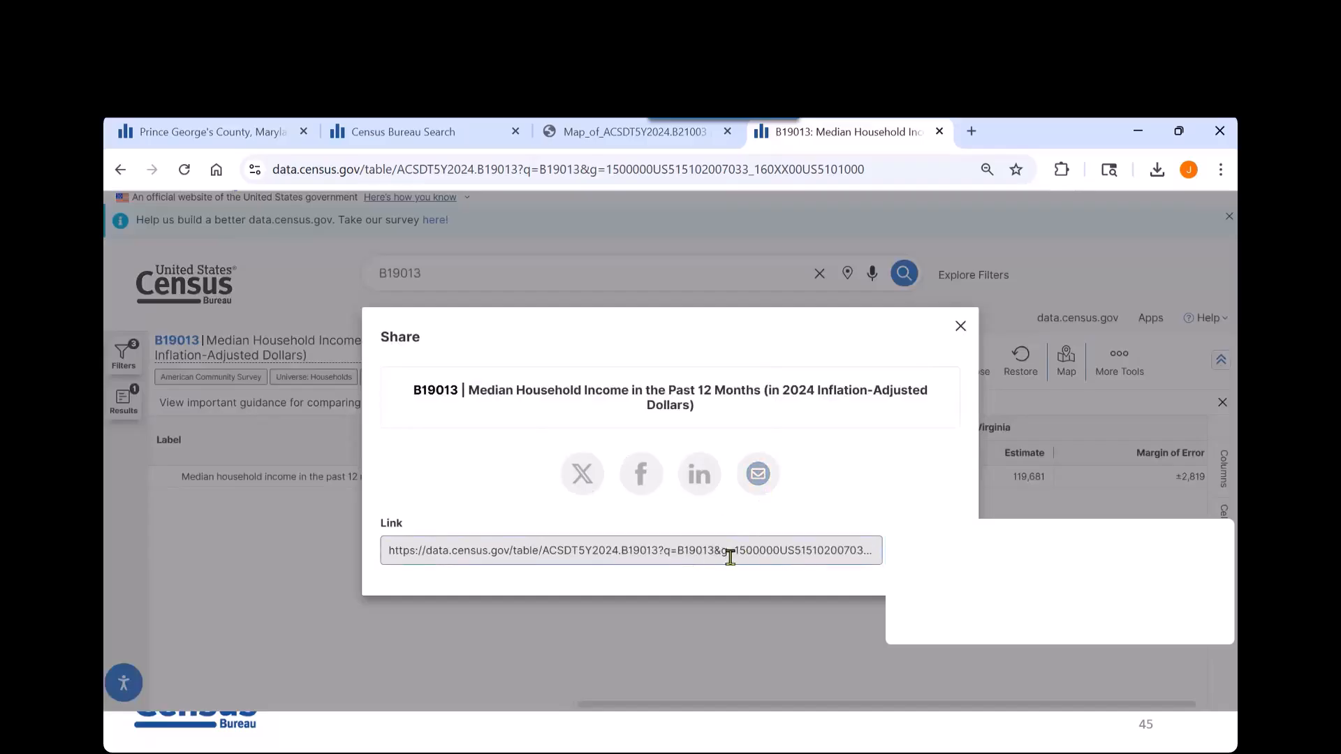
{"action": "left_click", "coordinate": [959, 330]}
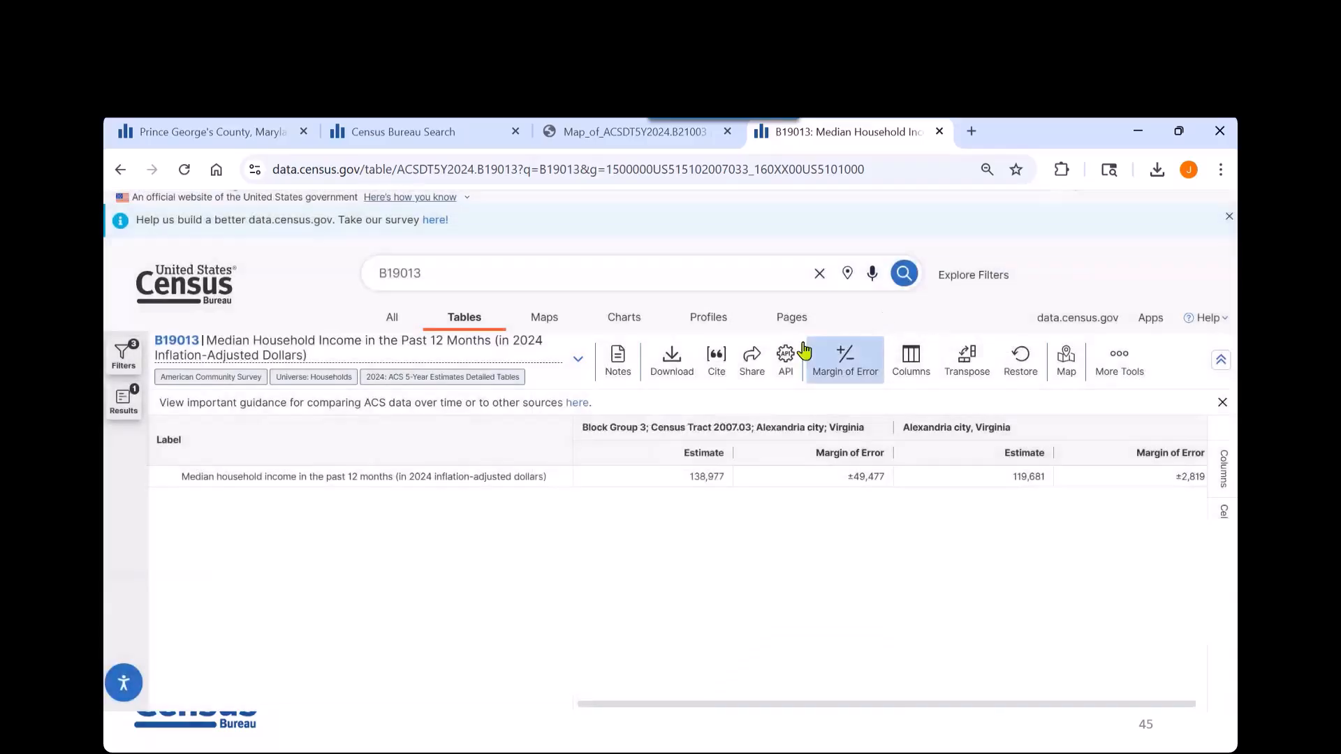
{"action": "left_click", "coordinate": [783, 362]}
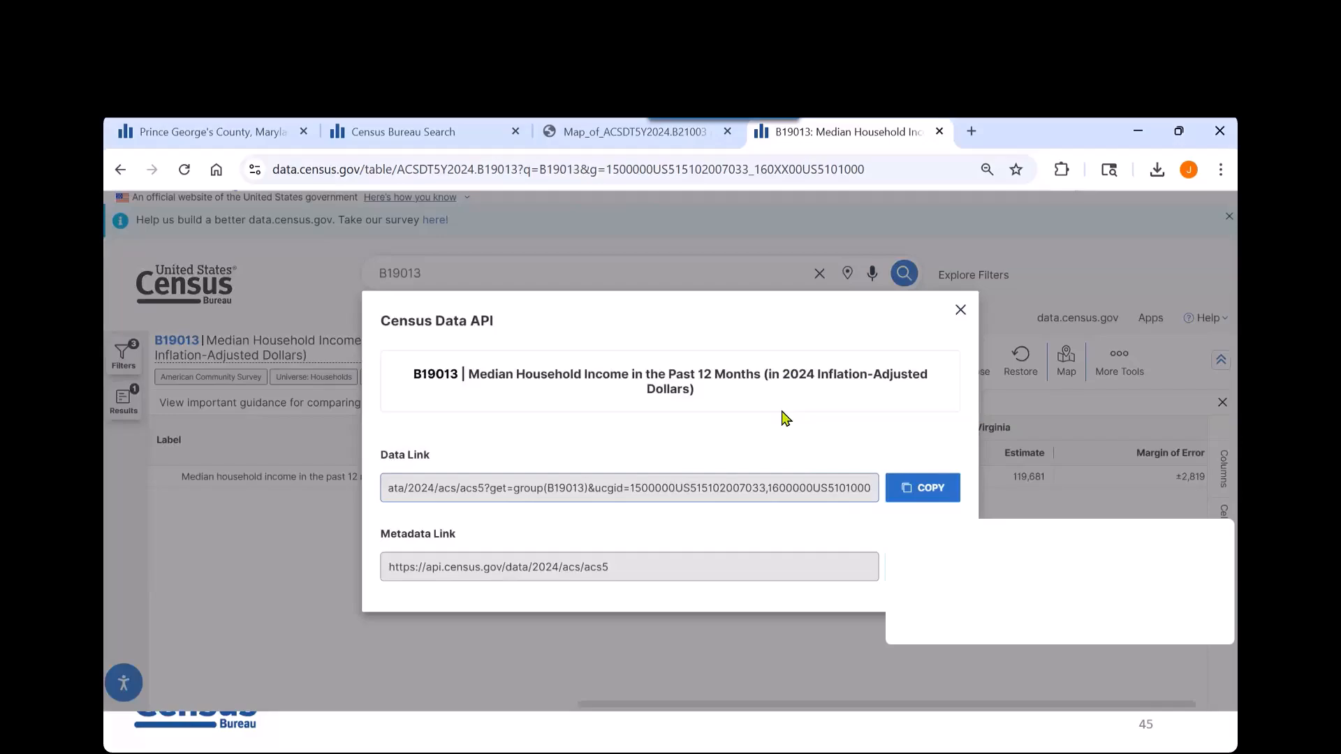
{"action": "left_click", "coordinate": [960, 310]}
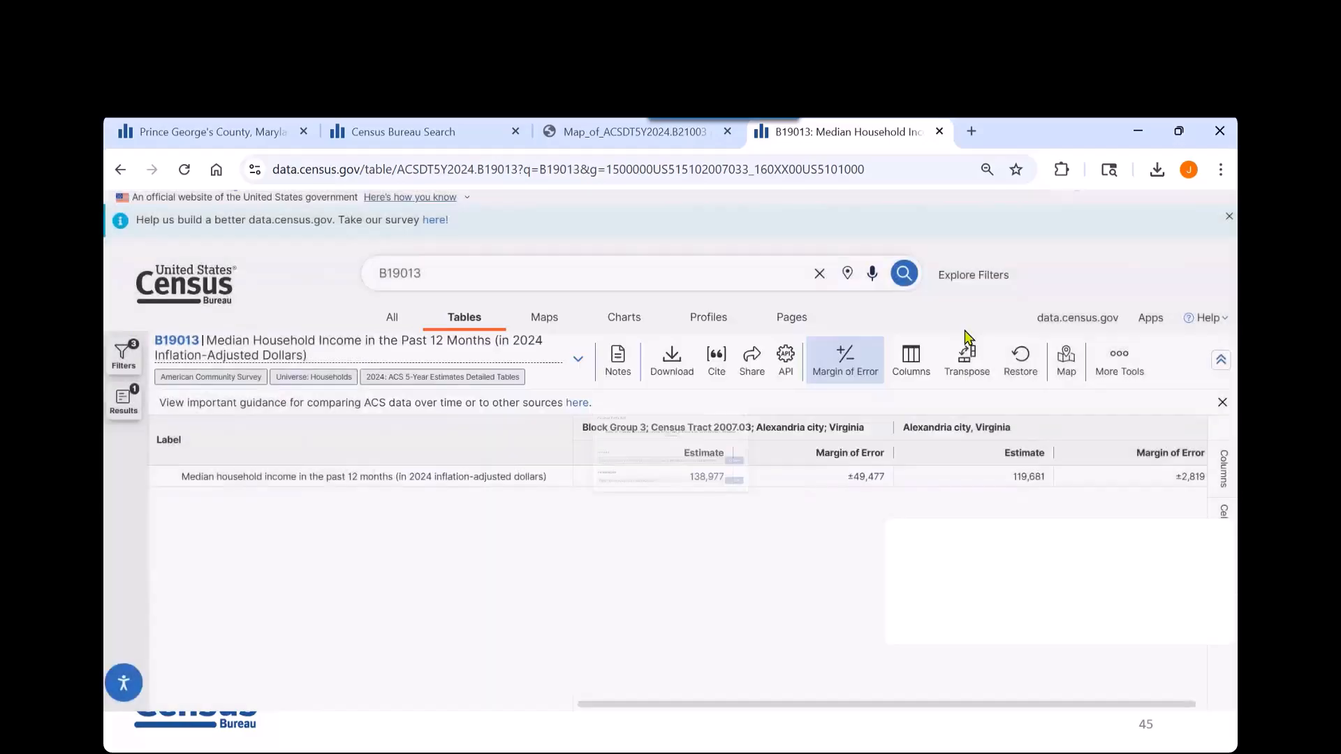
Step: Transpose the table and restore its original layout, and look over the additional table tools
{"action": "left_click", "coordinate": [968, 372]}
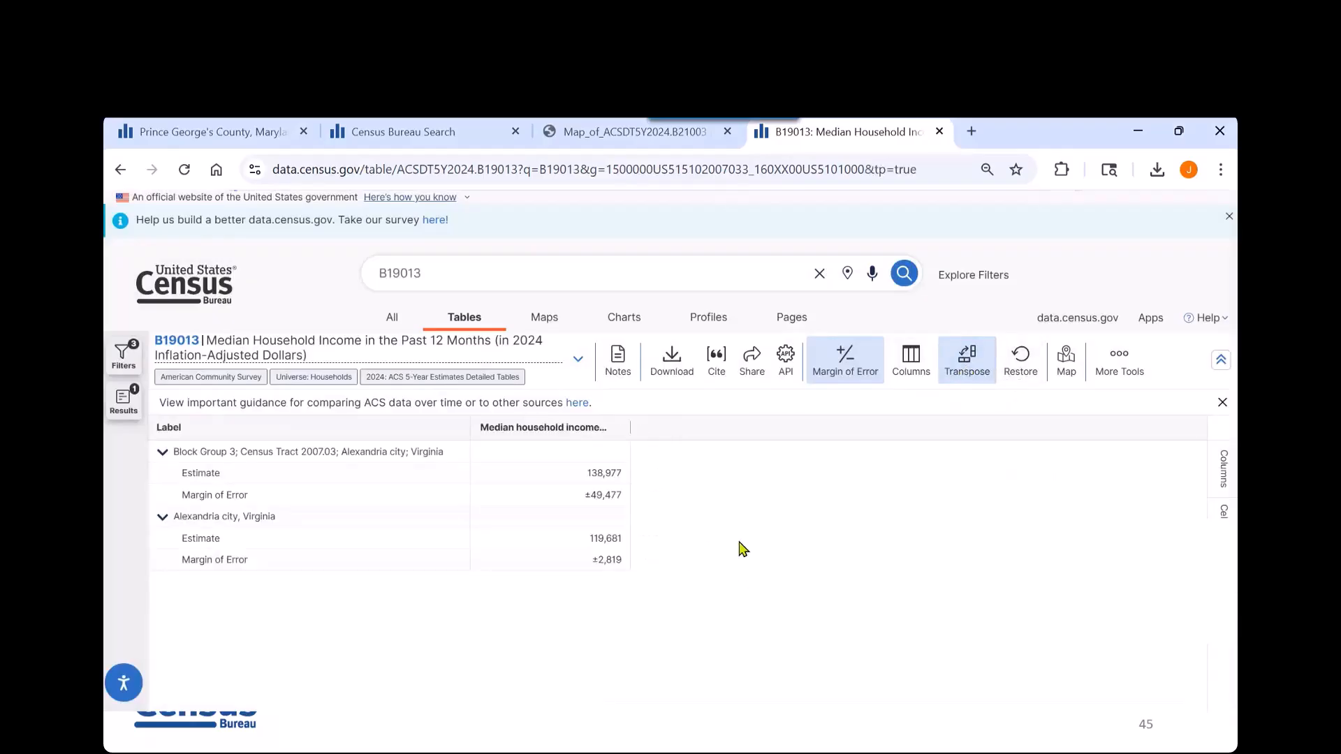
{"action": "left_click", "coordinate": [1022, 369]}
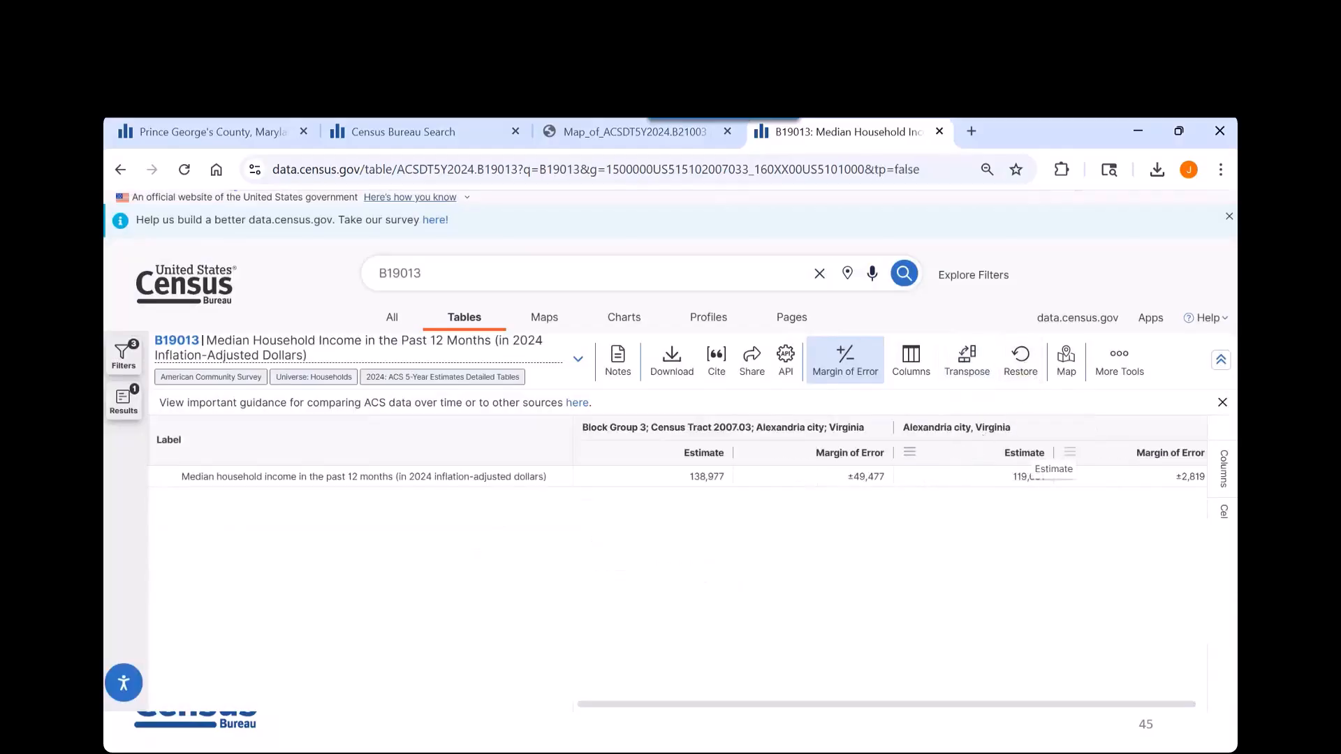
{"action": "left_click", "coordinate": [1108, 362]}
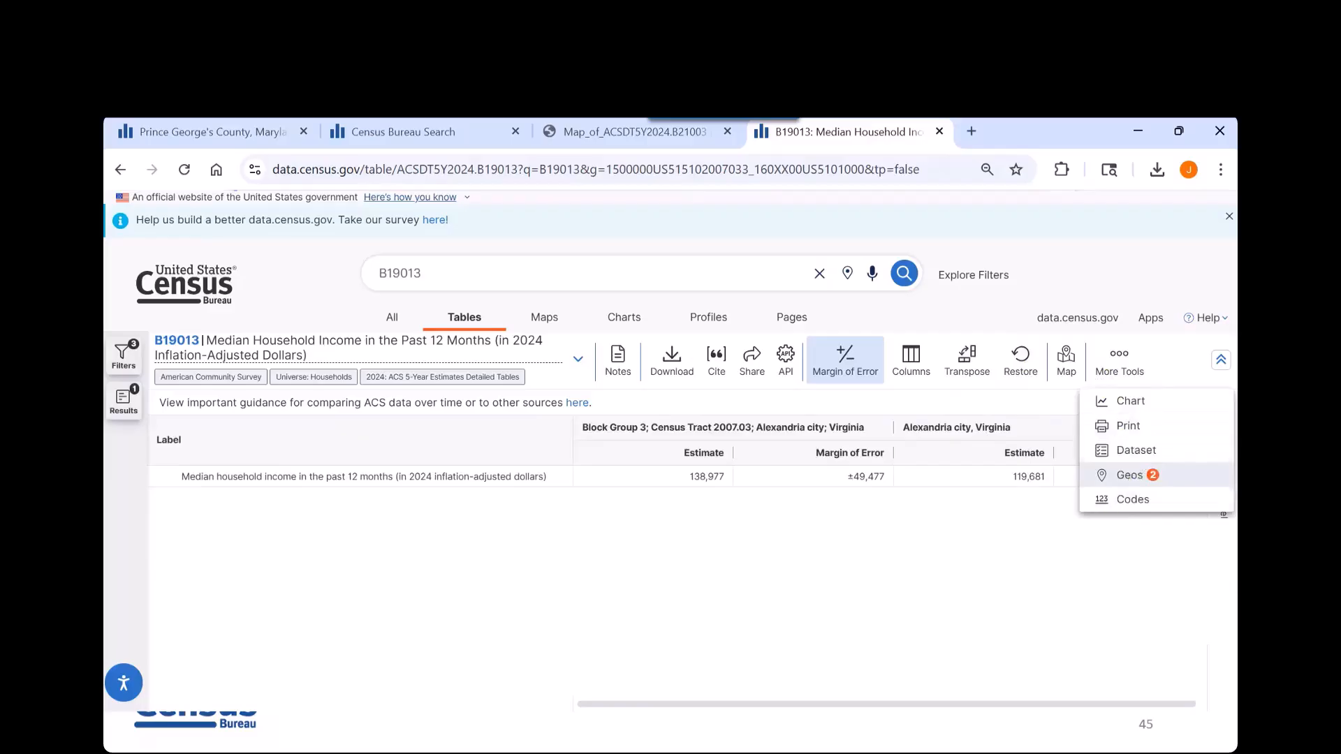
{"action": "left_click", "coordinate": [866, 544]}
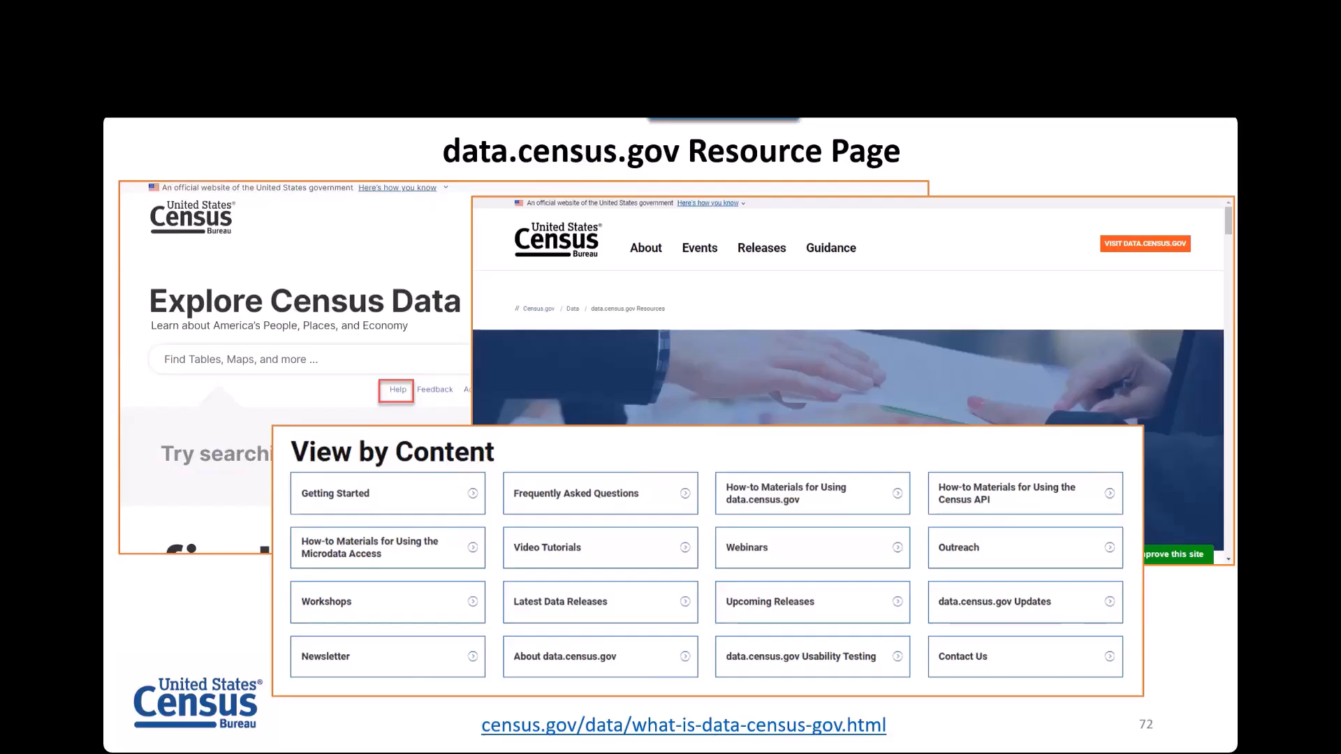
{"action": "key", "text": "Right"}
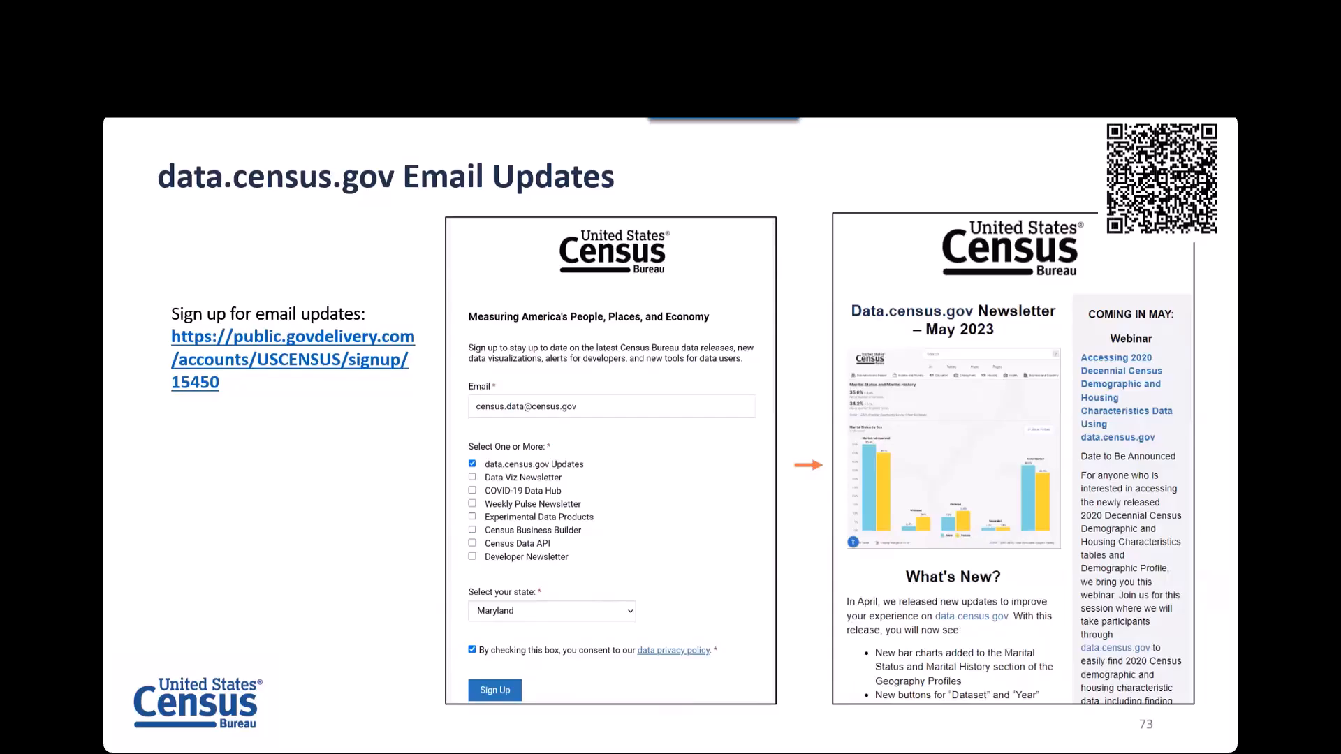
{"action": "key", "text": "Right"}
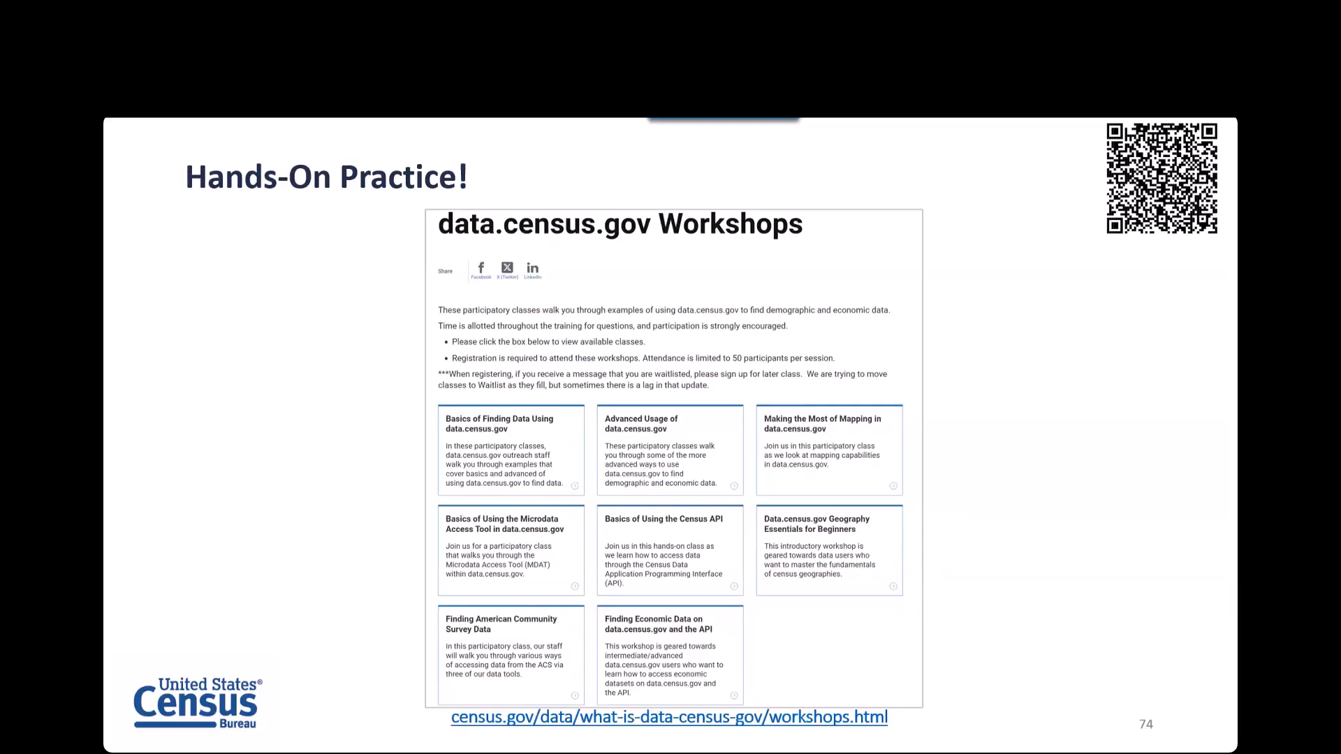
{"action": "key", "text": "Right"}
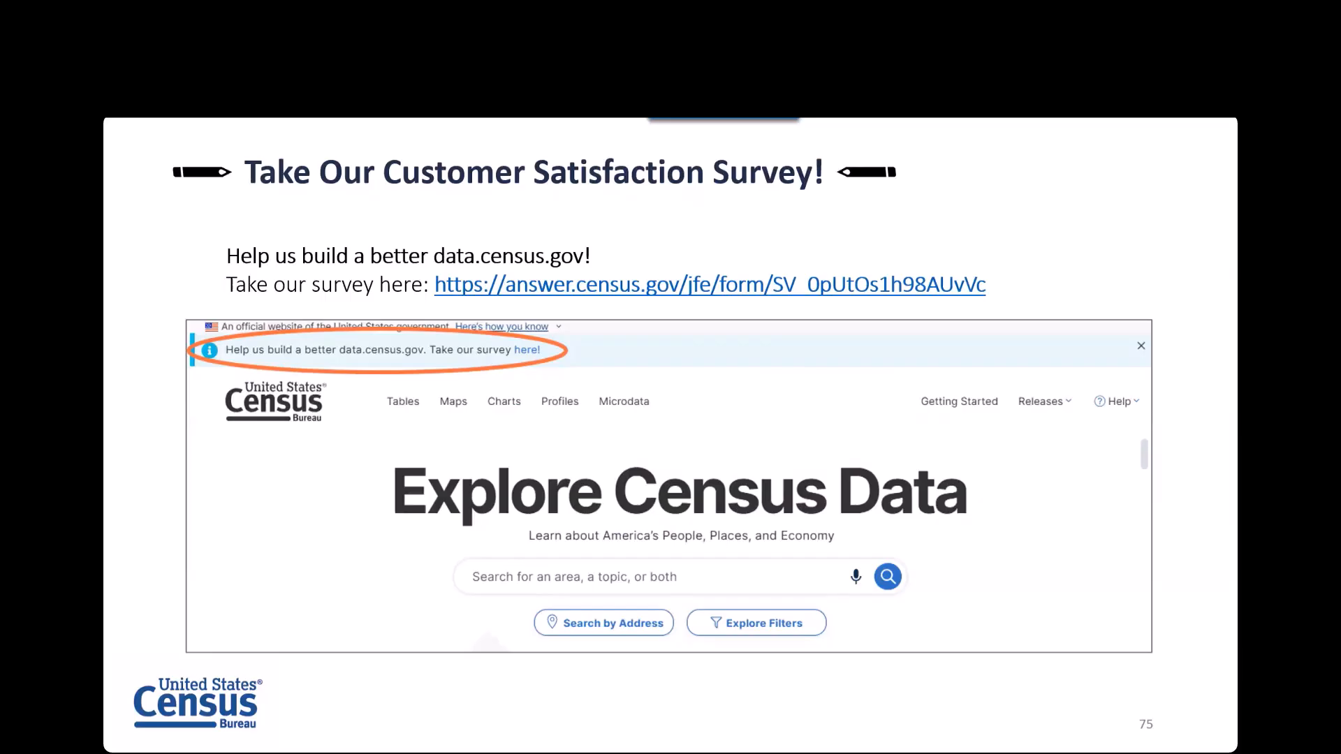
{"action": "key", "text": "Right"}
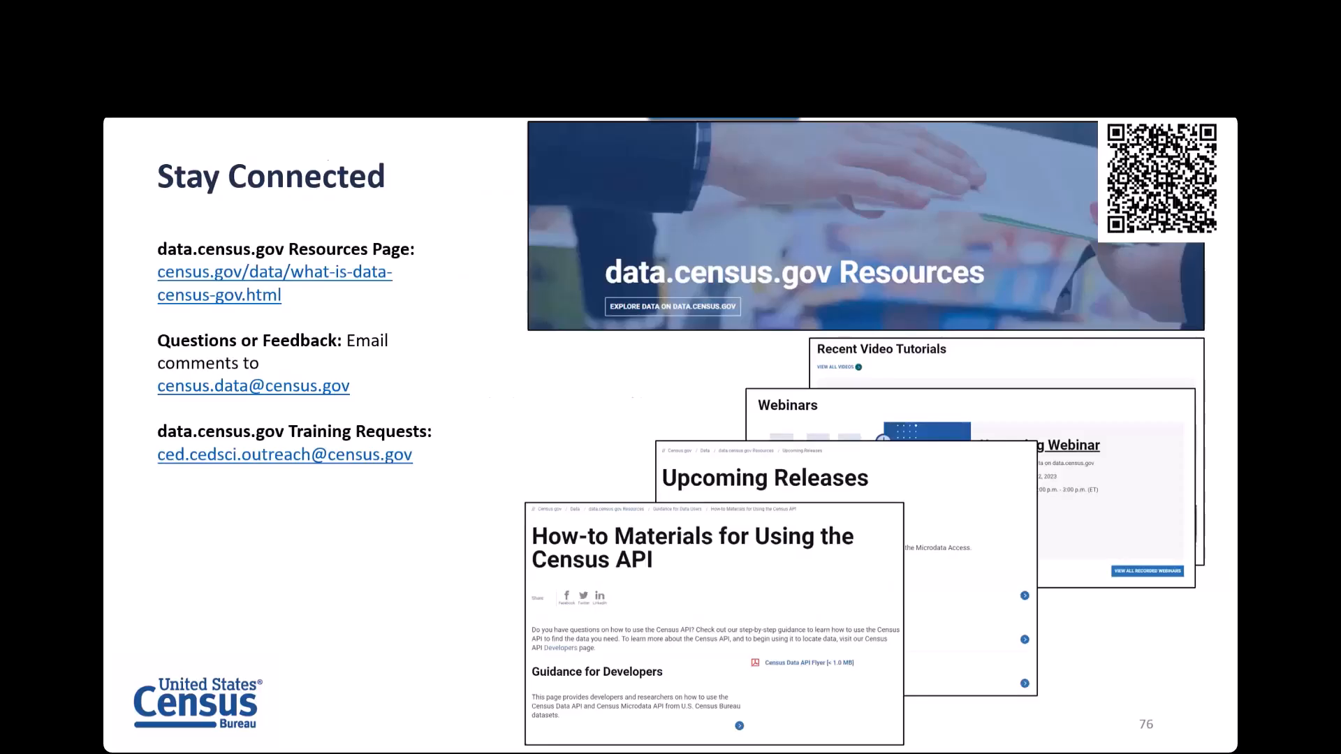